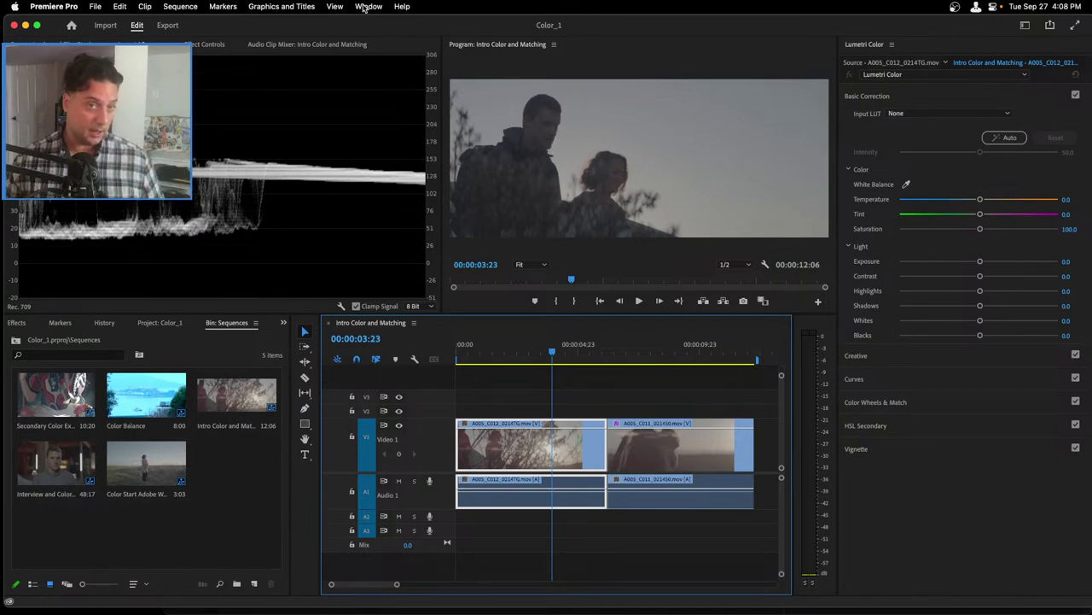
- Switch the editing layout to the Color workspace
{"action": "left_click", "coordinate": [367, 7]}
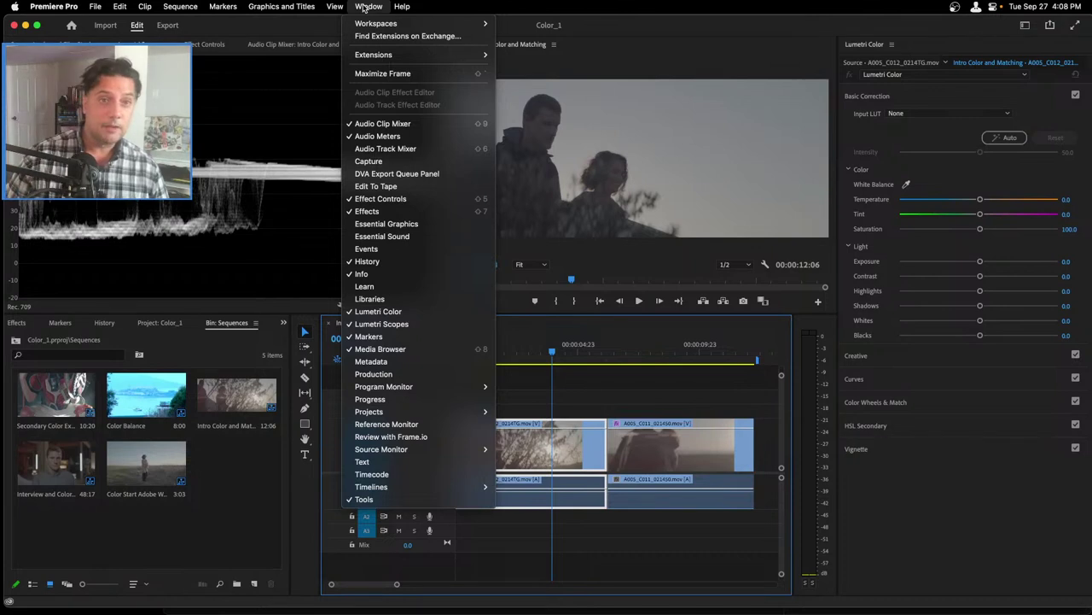
{"action": "mouse_move", "coordinate": [370, 28]}
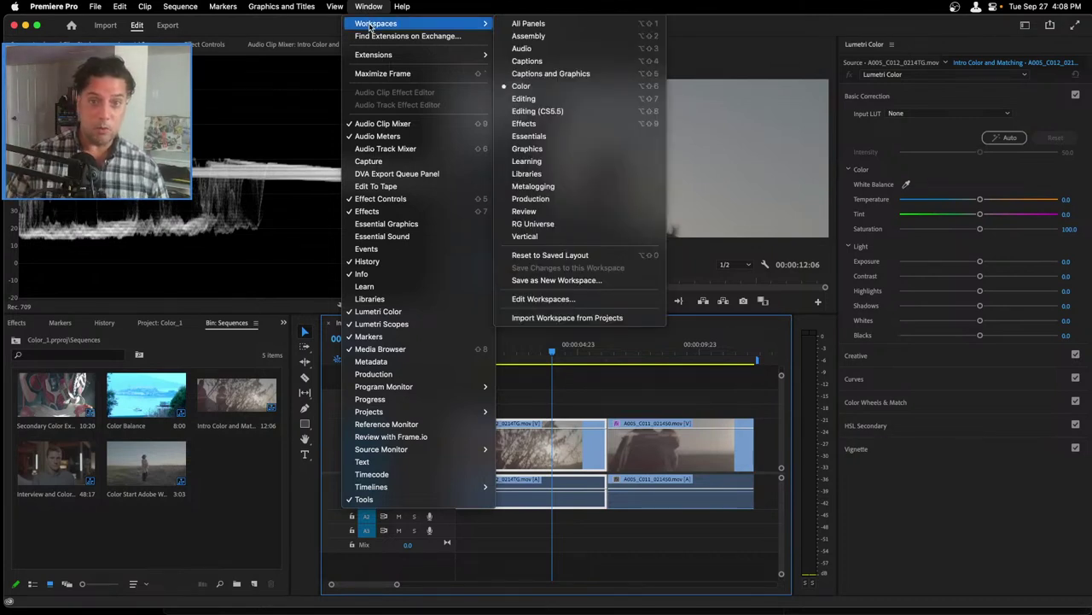
{"action": "left_click", "coordinate": [542, 88]}
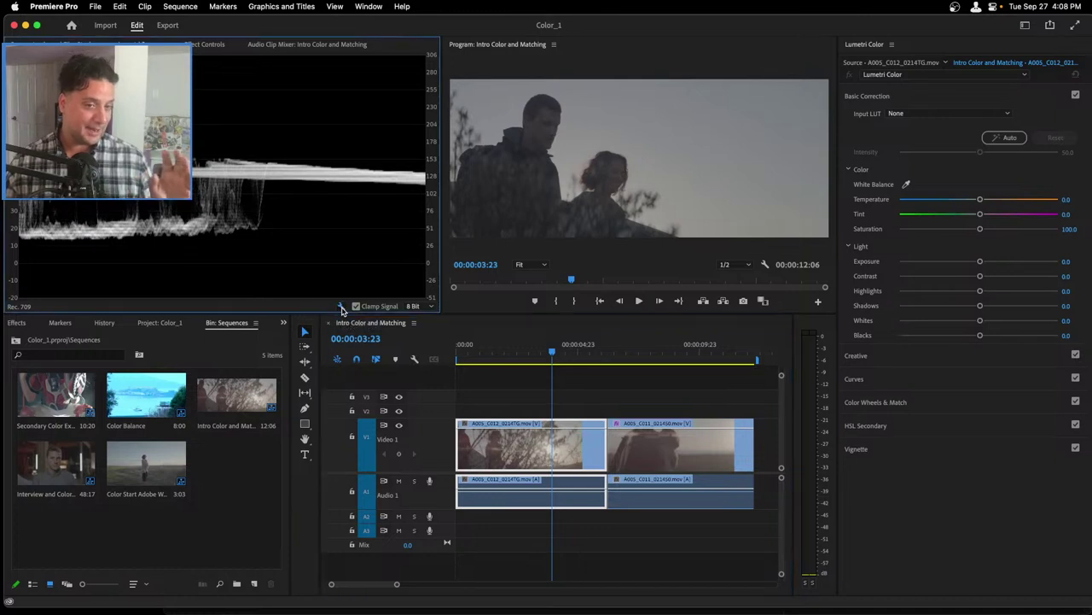
- Add the Histogram to the Lumetri Scopes, and switch the scopes to the Waveform RGB preset
{"action": "left_click", "coordinate": [341, 308]}
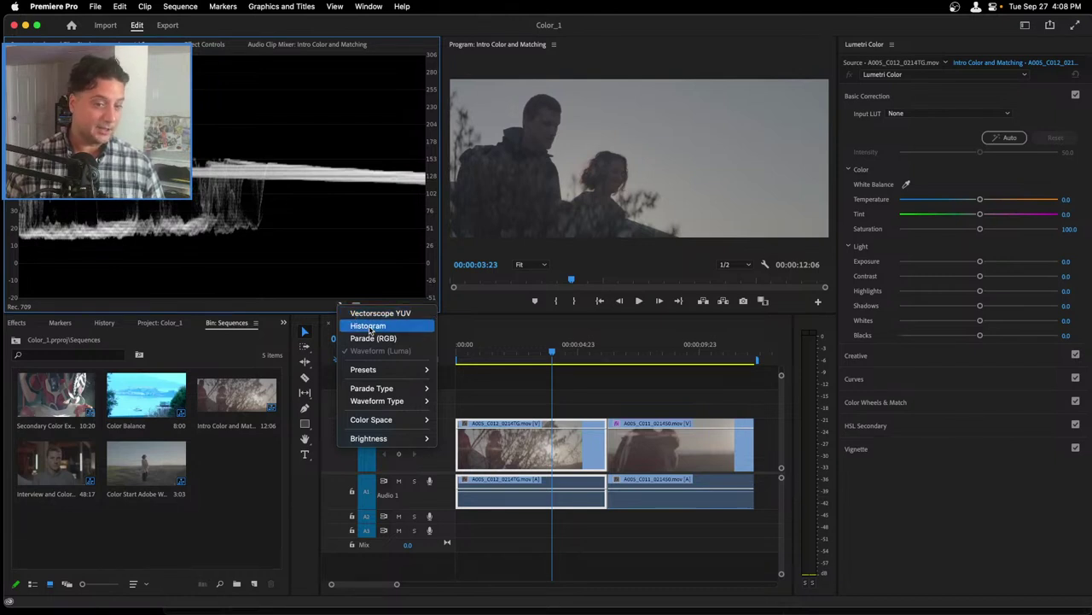
{"action": "left_click", "coordinate": [377, 327]}
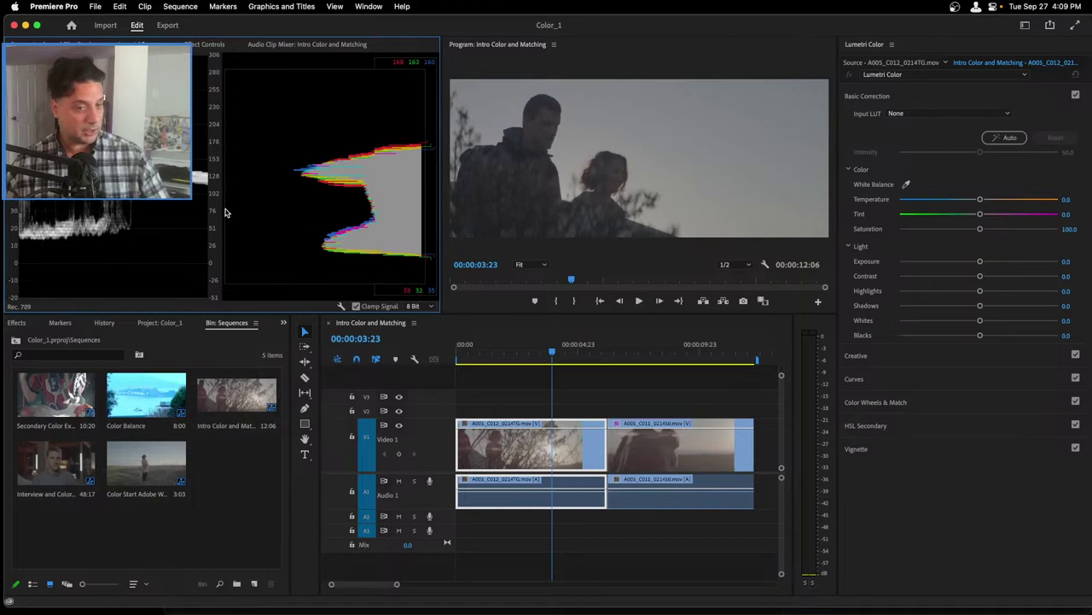
{"action": "left_click", "coordinate": [342, 307]}
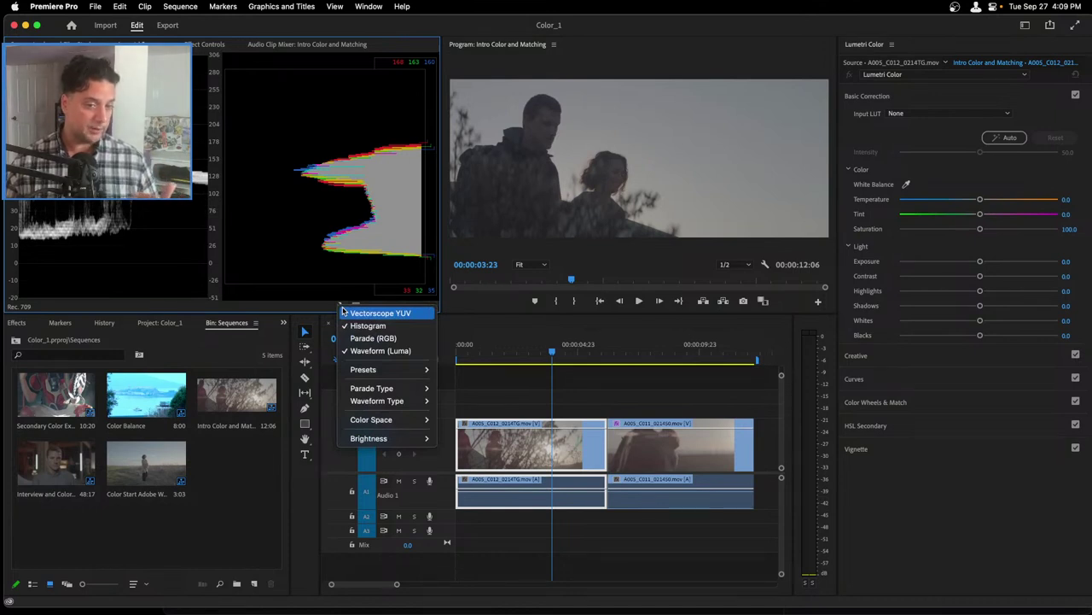
{"action": "mouse_move", "coordinate": [392, 374]}
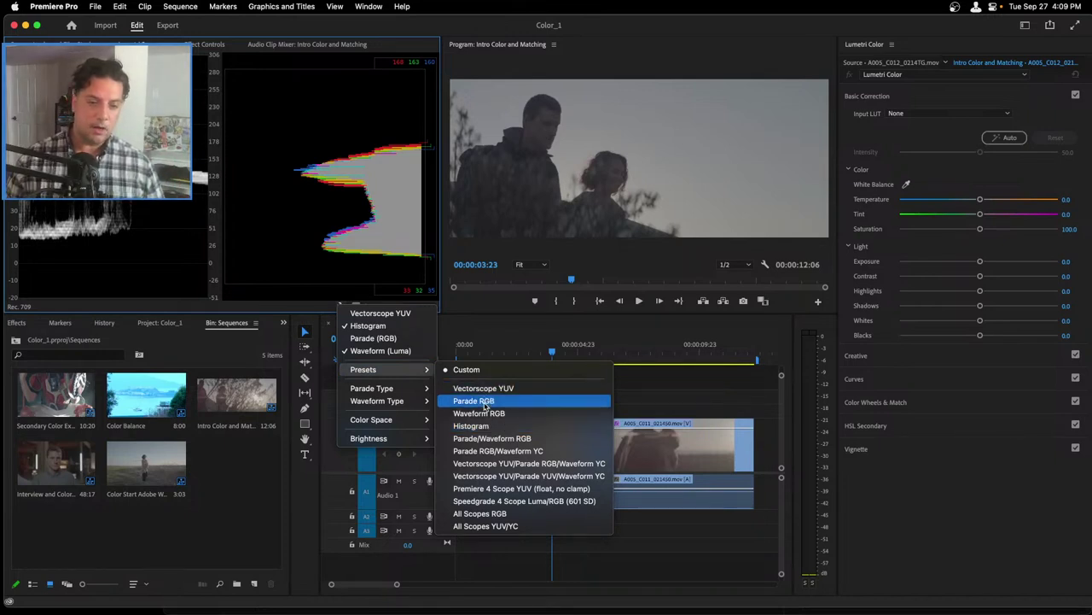
{"action": "left_click", "coordinate": [482, 413]}
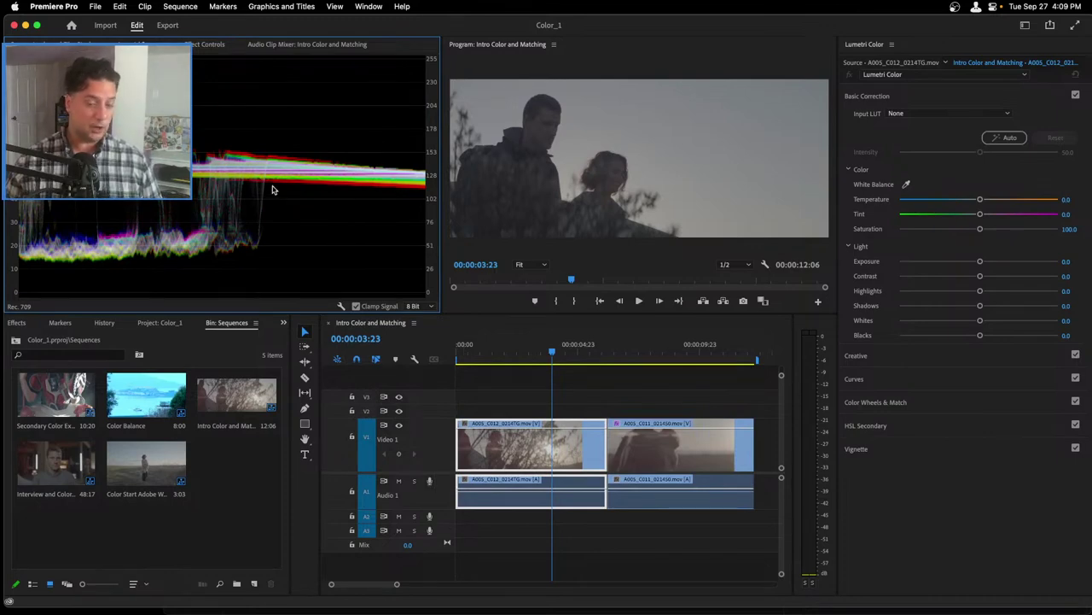
- Scrub the first clip between about 00:00:01:06 and 00:00:02:21 to examine its highlights and shadows in the RGB waveform
{"action": "left_click_drag", "start_coordinate": [541, 352], "coordinate": [486, 346]}
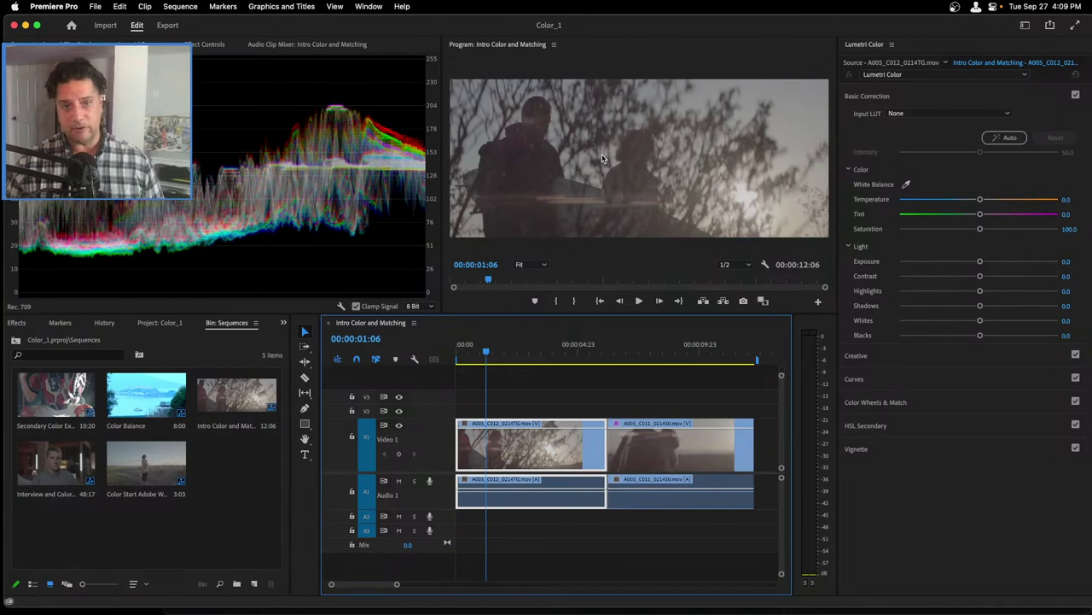
{"action": "left_click_drag", "start_coordinate": [477, 352], "coordinate": [526, 356]}
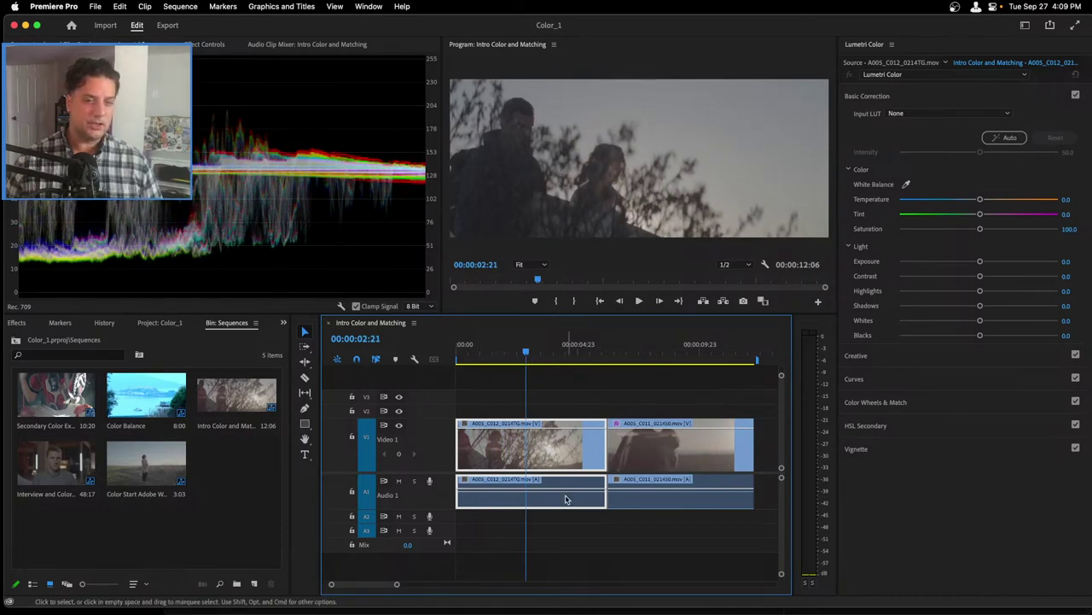
{"action": "mouse_move", "coordinate": [506, 346]}
{"action": "left_mouse_down"}
{"action": "mouse_move", "coordinate": [575, 349]}
{"action": "mouse_move", "coordinate": [483, 349]}
{"action": "mouse_move", "coordinate": [496, 349]}
{"action": "left_mouse_up"}
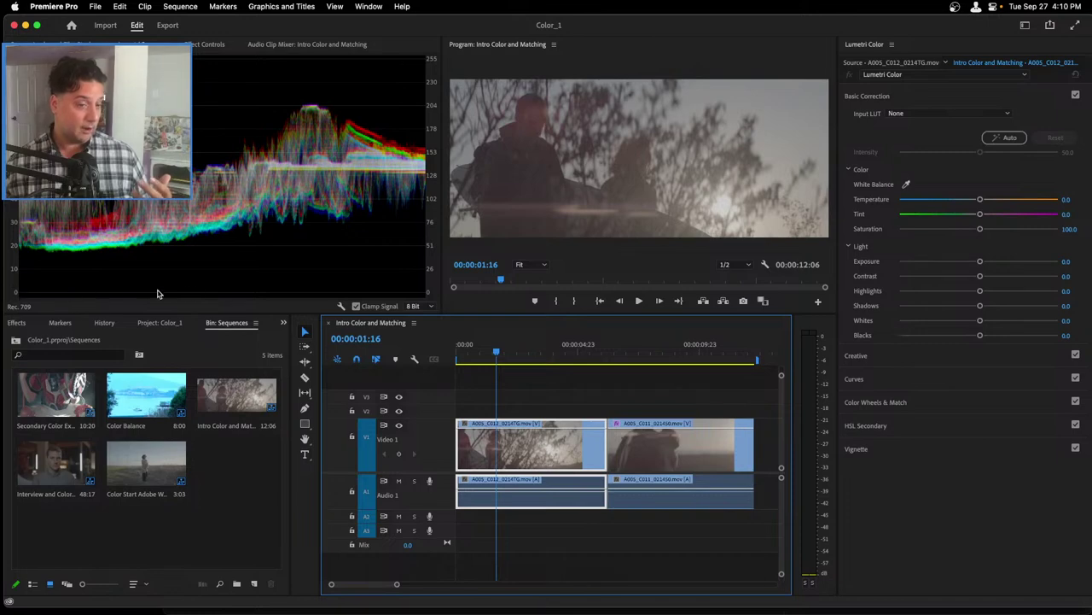
{"action": "mouse_move", "coordinate": [516, 356]}
{"action": "left_mouse_down"}
{"action": "mouse_move", "coordinate": [529, 355]}
{"action": "mouse_move", "coordinate": [504, 357]}
{"action": "mouse_move", "coordinate": [517, 356]}
{"action": "left_mouse_up"}
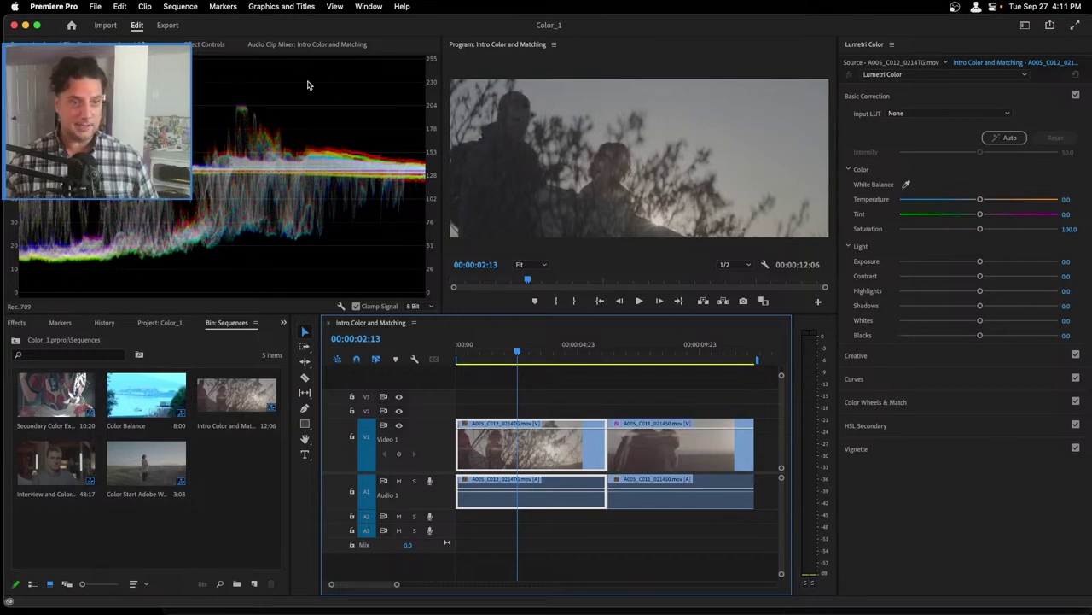
{"action": "mouse_move", "coordinate": [512, 354]}
{"action": "left_mouse_down"}
{"action": "mouse_move", "coordinate": [538, 354]}
{"action": "mouse_move", "coordinate": [510, 354]}
{"action": "left_mouse_up"}
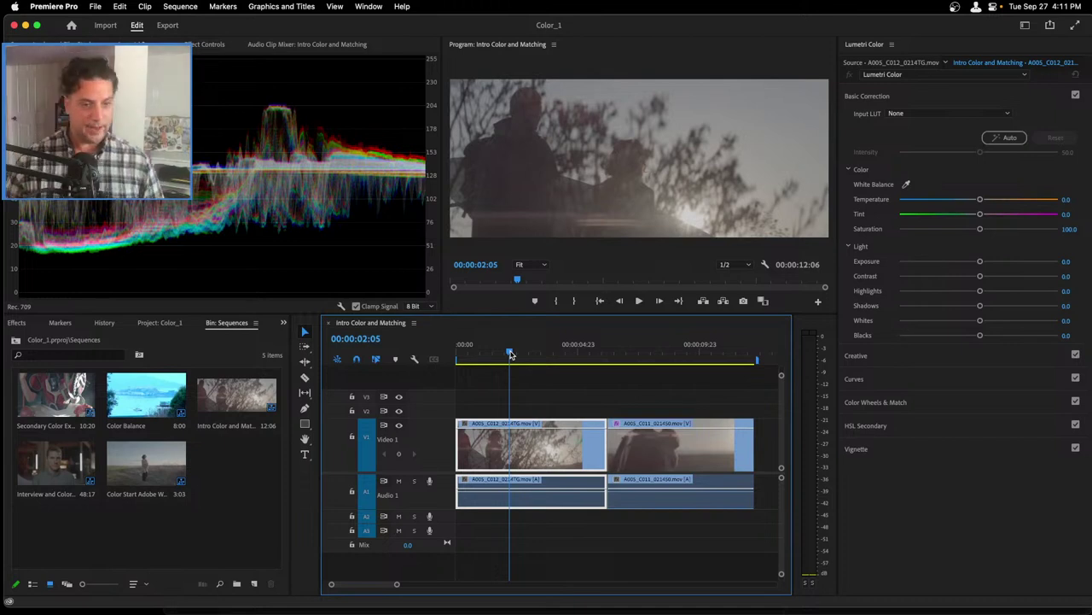
{"action": "left_click_drag", "start_coordinate": [513, 351], "coordinate": [519, 351]}
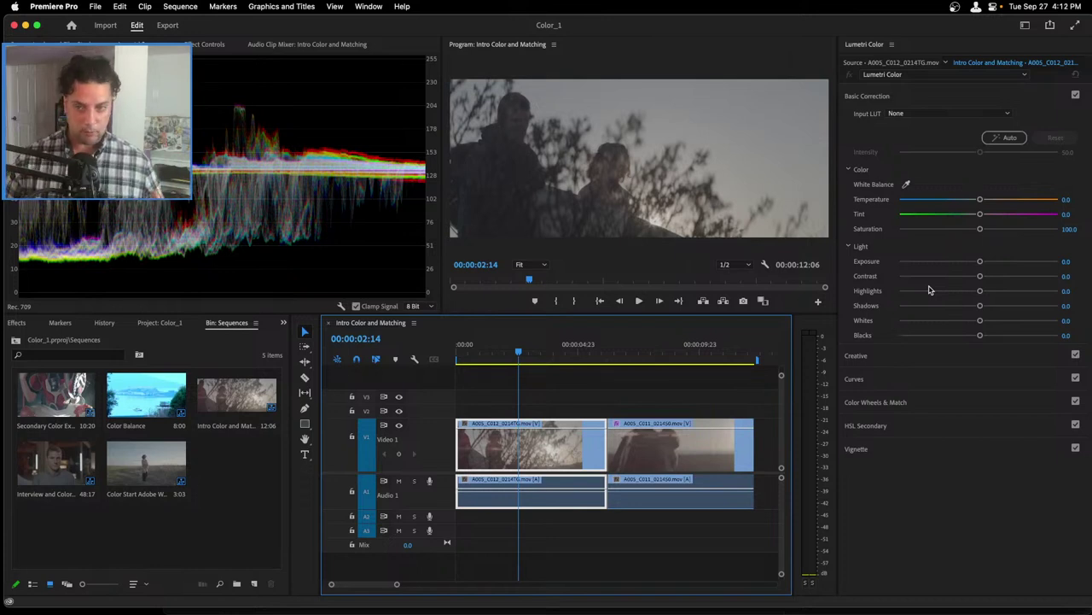
- Look through the Creative, Curves and Color Wheels & Match sections of Lumetri Color, and return to Basic Correction
{"action": "left_click", "coordinate": [929, 359]}
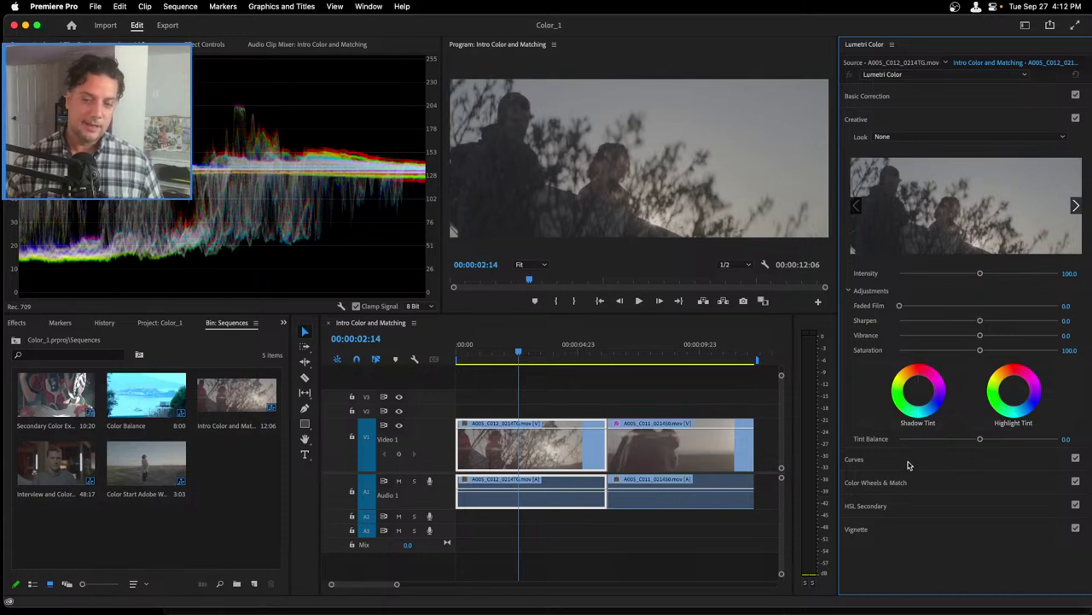
{"action": "left_click", "coordinate": [909, 463]}
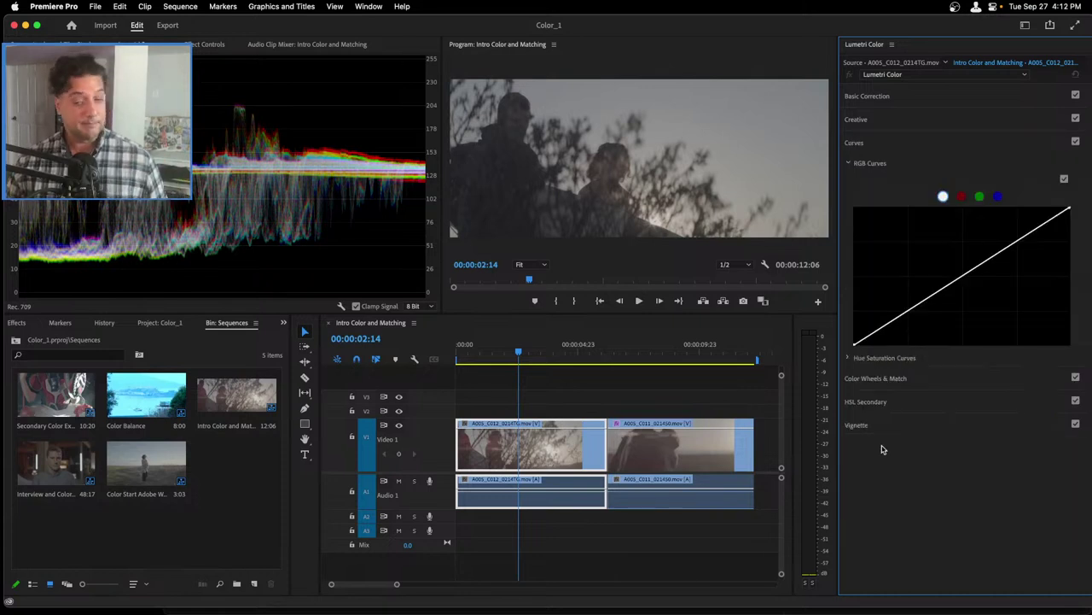
{"action": "left_click", "coordinate": [916, 379]}
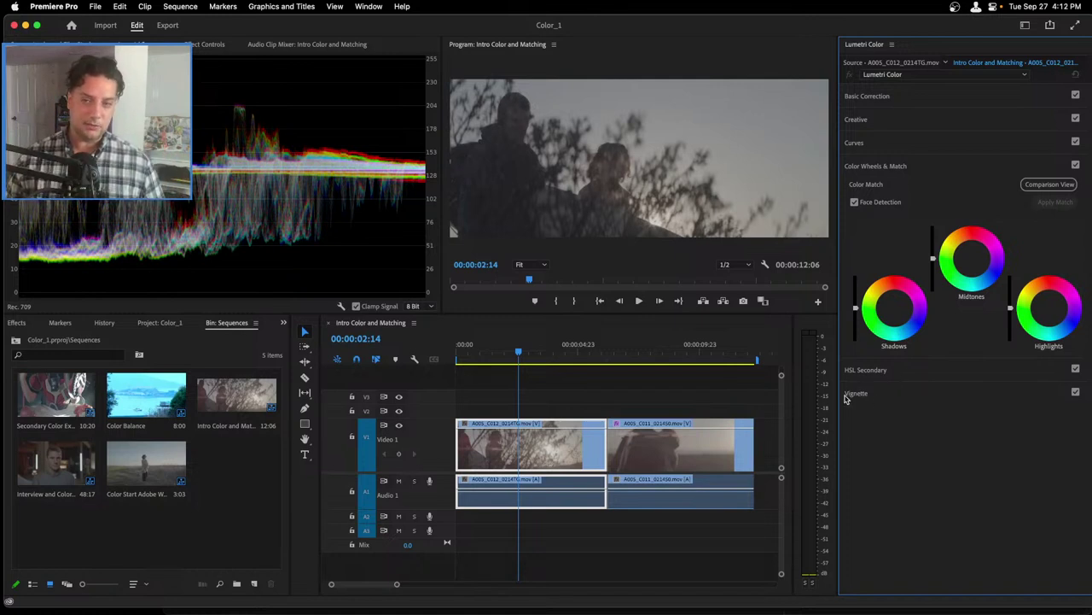
{"action": "left_click", "coordinate": [883, 96]}
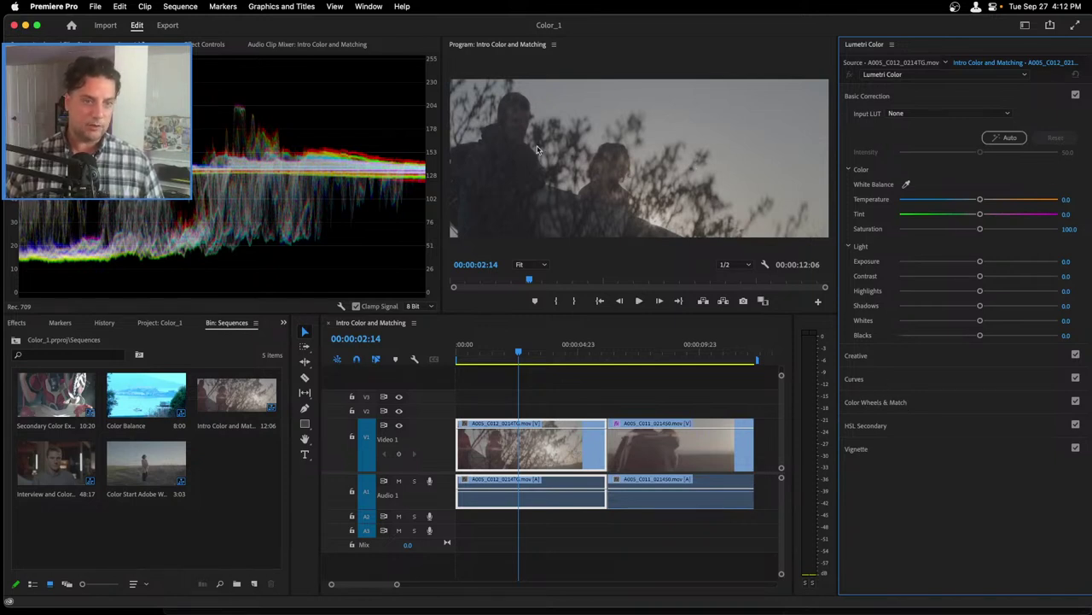
- Lower the first clip's Blacks to -30.0 in Basic Correction, checking the shadows on the frame at 00:00:03:05
{"action": "left_click_drag", "start_coordinate": [981, 336], "coordinate": [950, 334]}
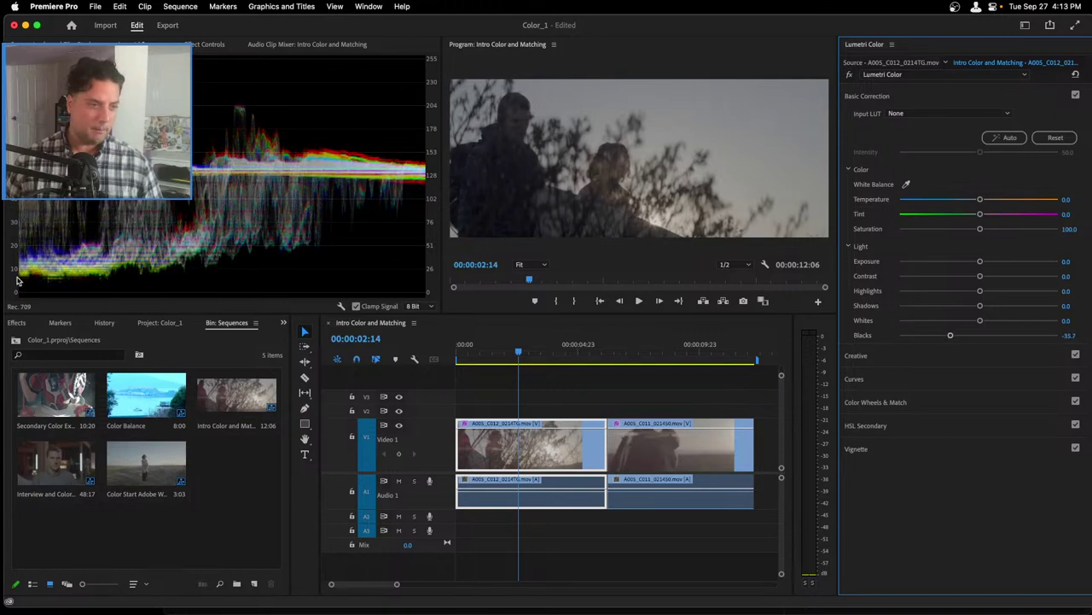
{"action": "left_click_drag", "start_coordinate": [949, 335], "coordinate": [946, 333]}
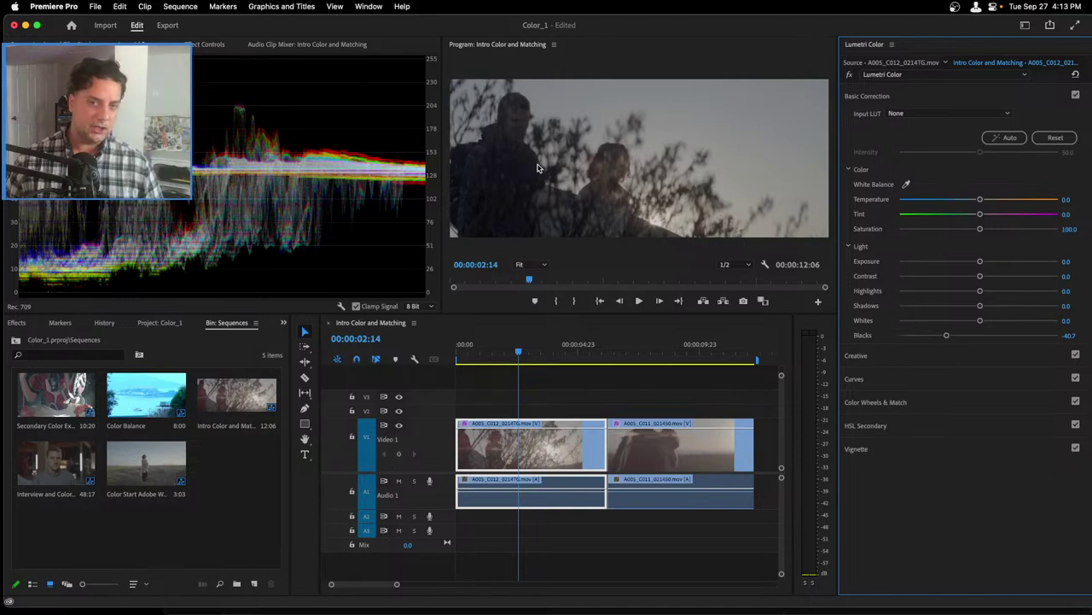
{"action": "mouse_move", "coordinate": [536, 350]}
{"action": "left_mouse_down"}
{"action": "mouse_move", "coordinate": [544, 356]}
{"action": "mouse_move", "coordinate": [521, 354]}
{"action": "mouse_move", "coordinate": [533, 353]}
{"action": "left_mouse_up"}
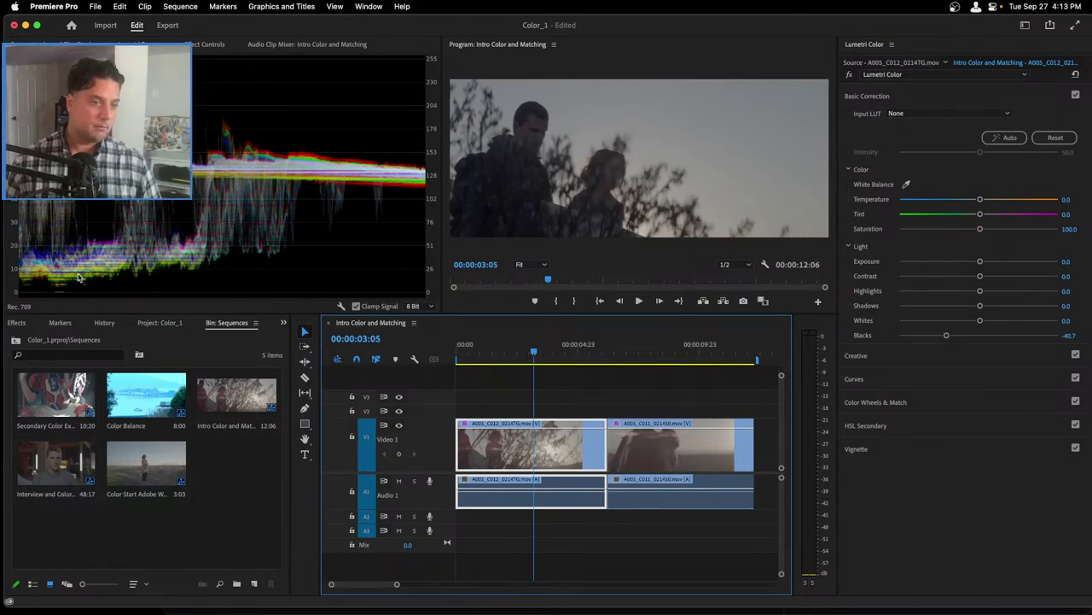
{"action": "left_click_drag", "start_coordinate": [946, 335], "coordinate": [955, 335]}
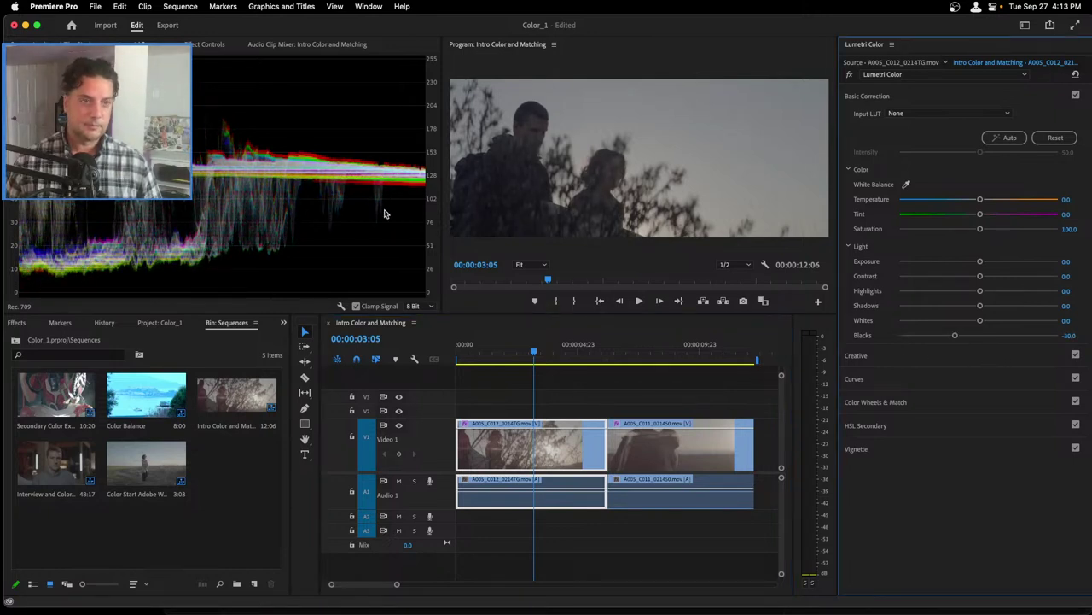
- Adjust the first clip's light by setting Whites to 85.7, Exposure to -0.2 and Blacks to -60.0
{"action": "left_click_drag", "start_coordinate": [980, 320], "coordinate": [1043, 318]}
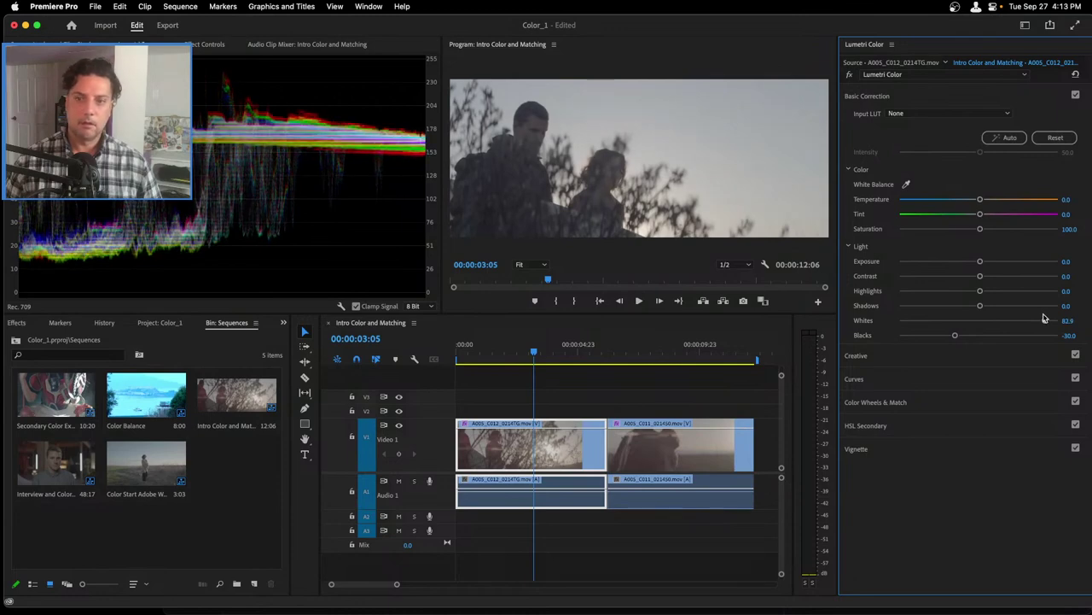
{"action": "mouse_move", "coordinate": [982, 263]}
{"action": "left_mouse_down"}
{"action": "mouse_move", "coordinate": [993, 261]}
{"action": "mouse_move", "coordinate": [960, 260]}
{"action": "mouse_move", "coordinate": [974, 260]}
{"action": "left_mouse_up"}
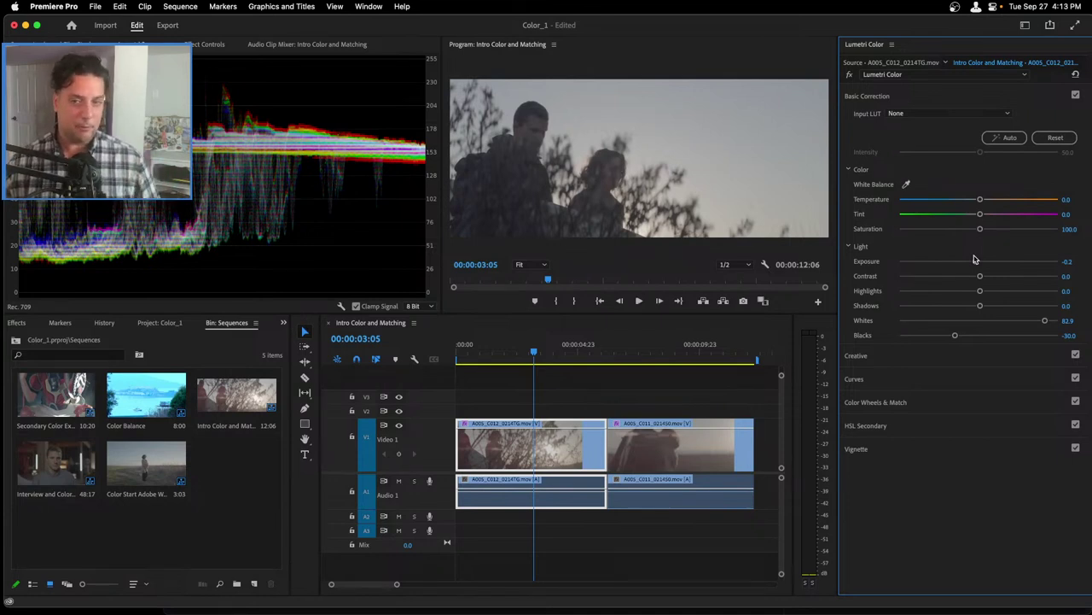
{"action": "left_click_drag", "start_coordinate": [955, 336], "coordinate": [932, 336]}
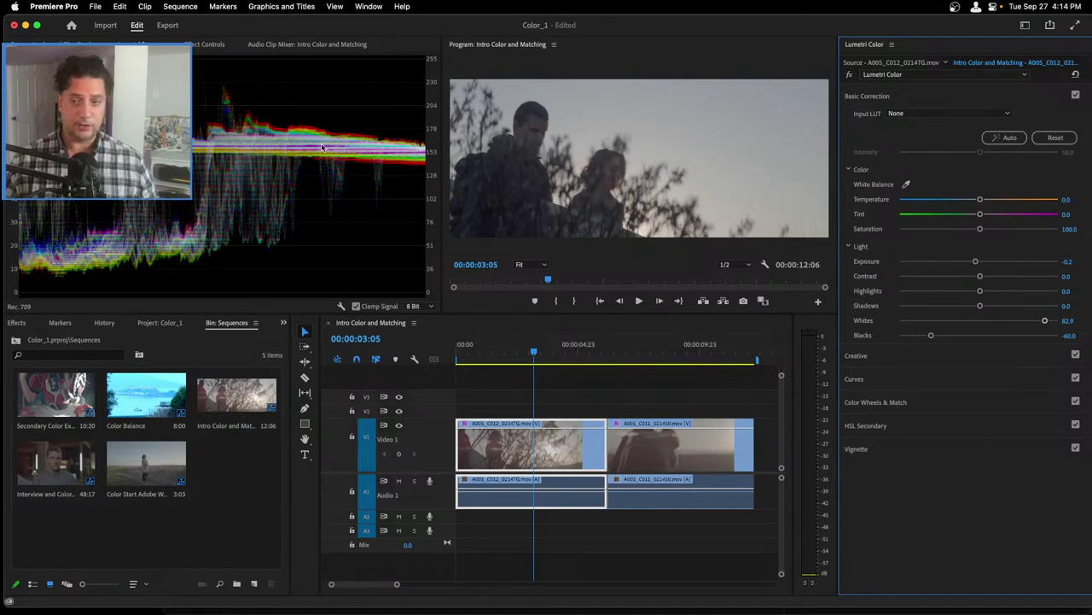
{"action": "mouse_move", "coordinate": [1041, 319]}
{"action": "left_mouse_down"}
{"action": "mouse_move", "coordinate": [1002, 319]}
{"action": "mouse_move", "coordinate": [1047, 317]}
{"action": "left_mouse_up"}
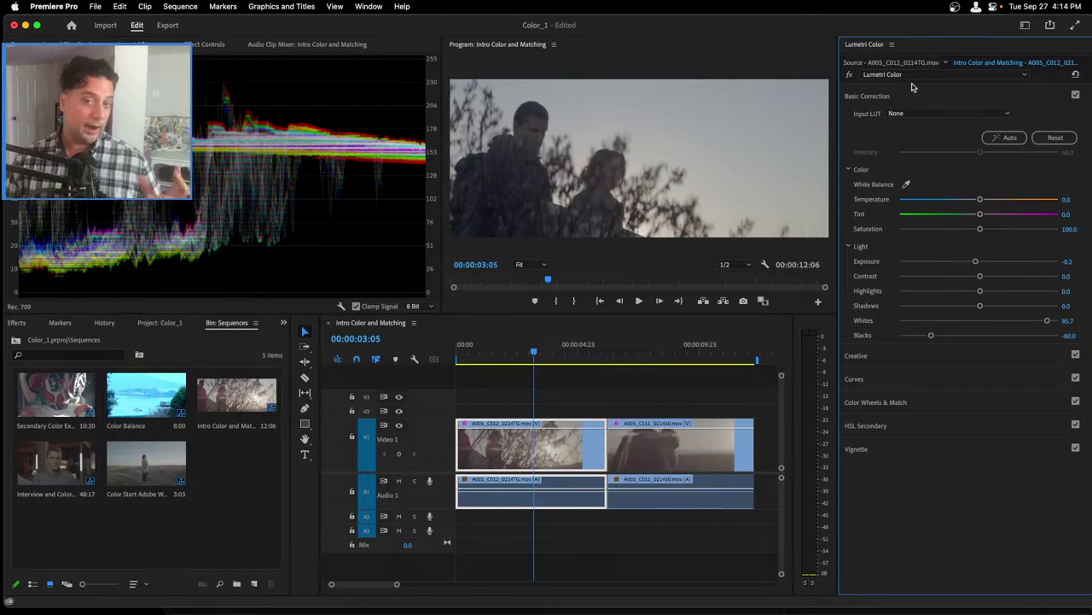
- Toggle the Lumetri Color effect off and on repeatedly to compare the manually corrected shot with the original
{"action": "left_click", "coordinate": [849, 75]}
{"action": "left_click", "coordinate": [849, 76]}
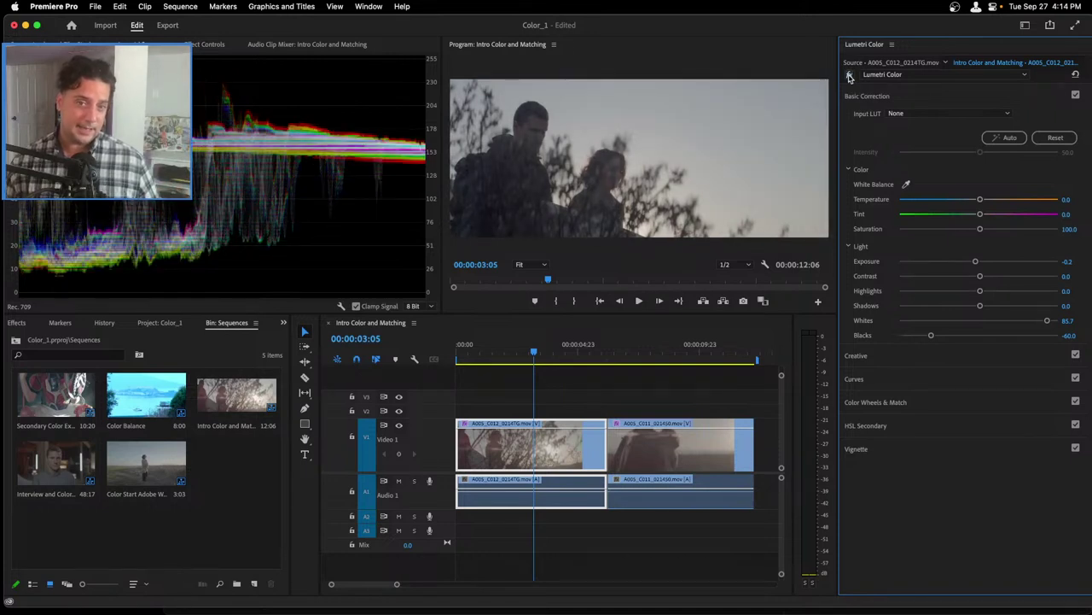
{"action": "left_click", "coordinate": [850, 76]}
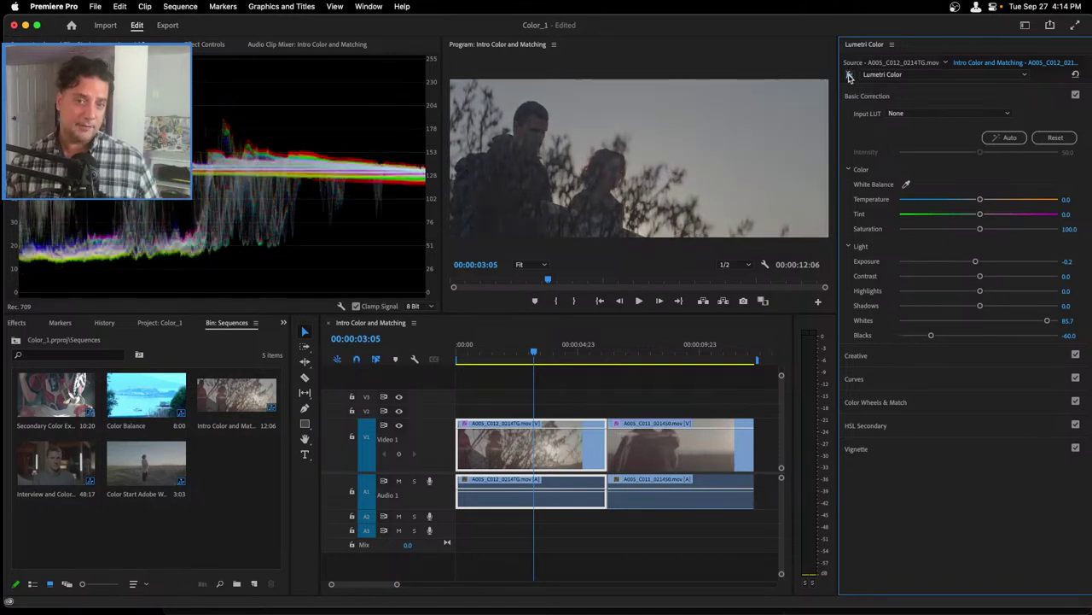
{"action": "left_click", "coordinate": [849, 76]}
{"action": "left_click", "coordinate": [849, 76]}
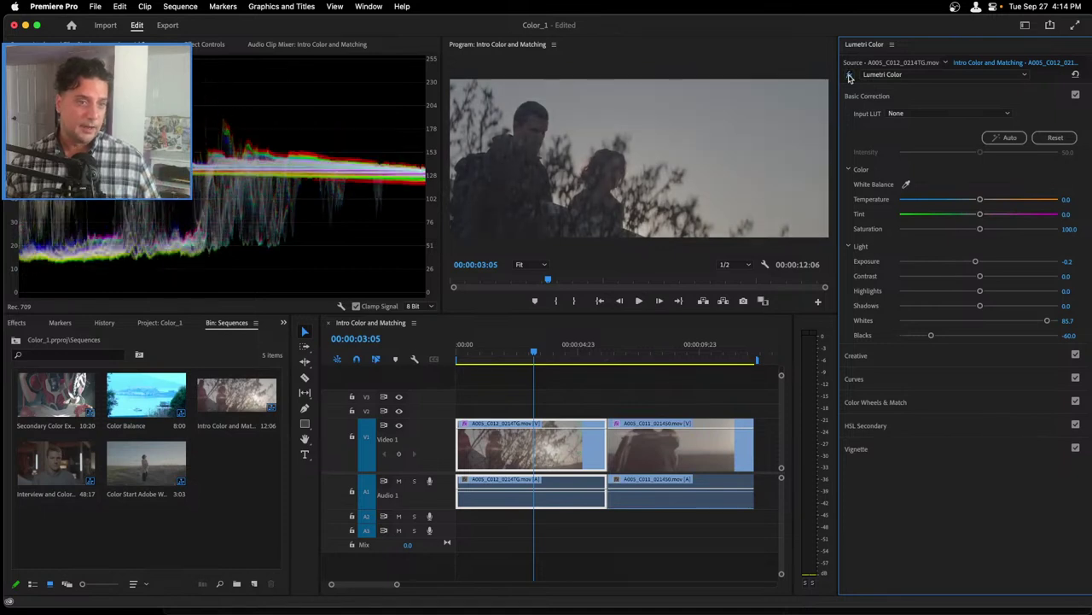
{"action": "left_click", "coordinate": [850, 76]}
{"action": "left_click", "coordinate": [849, 76]}
{"action": "left_click", "coordinate": [849, 76]}
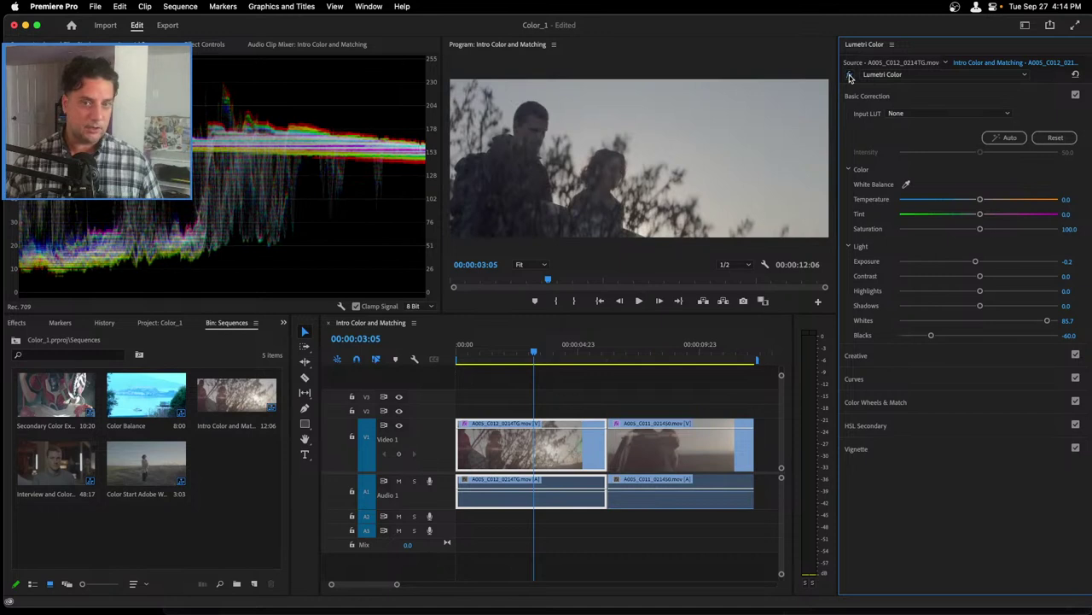
{"action": "left_click", "coordinate": [850, 76]}
{"action": "left_click", "coordinate": [850, 76]}
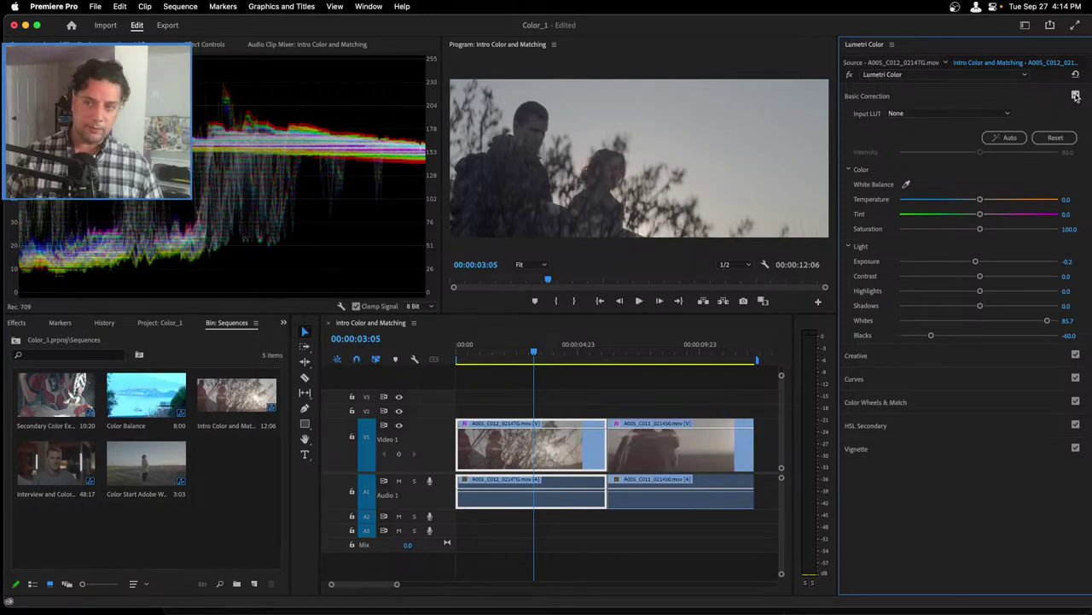
- Reset the first clip's Basic Correction settings and apply the Auto correction
{"action": "left_click", "coordinate": [1055, 137]}
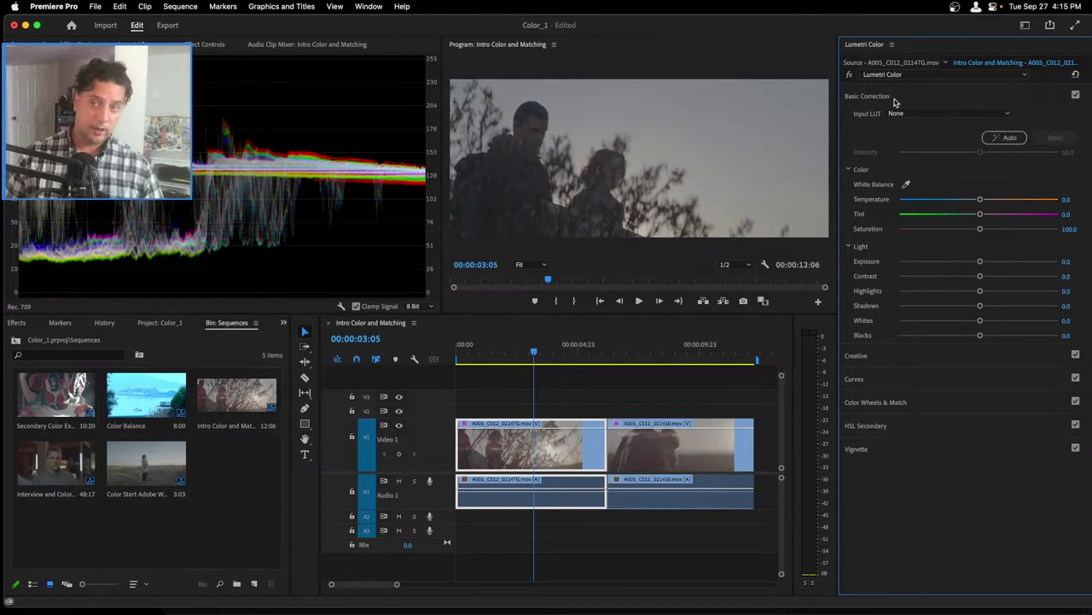
{"action": "left_click", "coordinate": [1007, 139]}
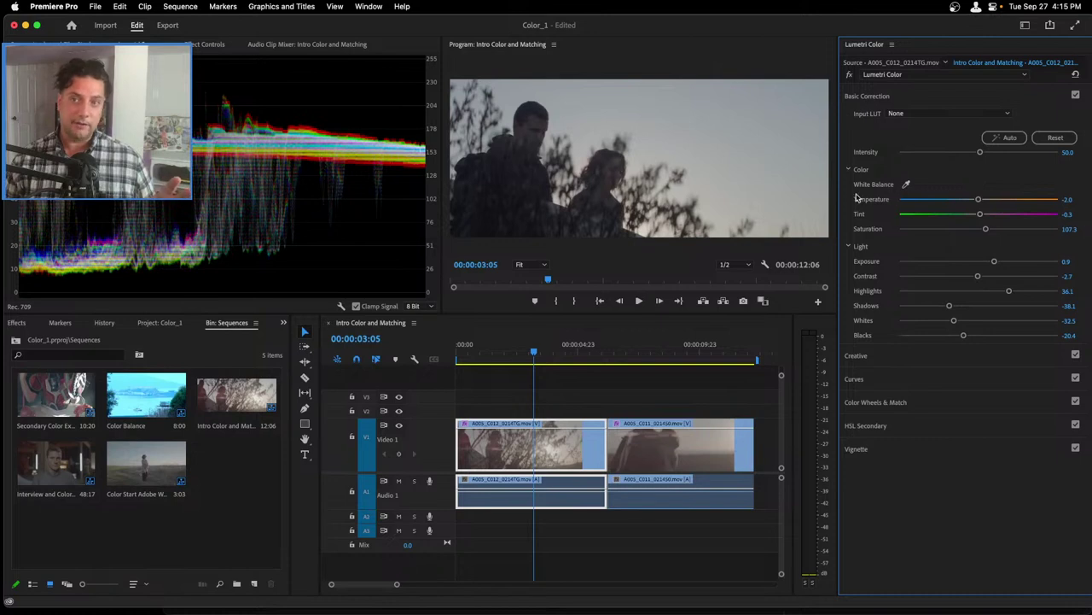
- Toggle the Lumetri Color effect off and on to compare the Auto-corrected first clip with the original
{"action": "left_click", "coordinate": [849, 75]}
{"action": "left_click", "coordinate": [849, 75]}
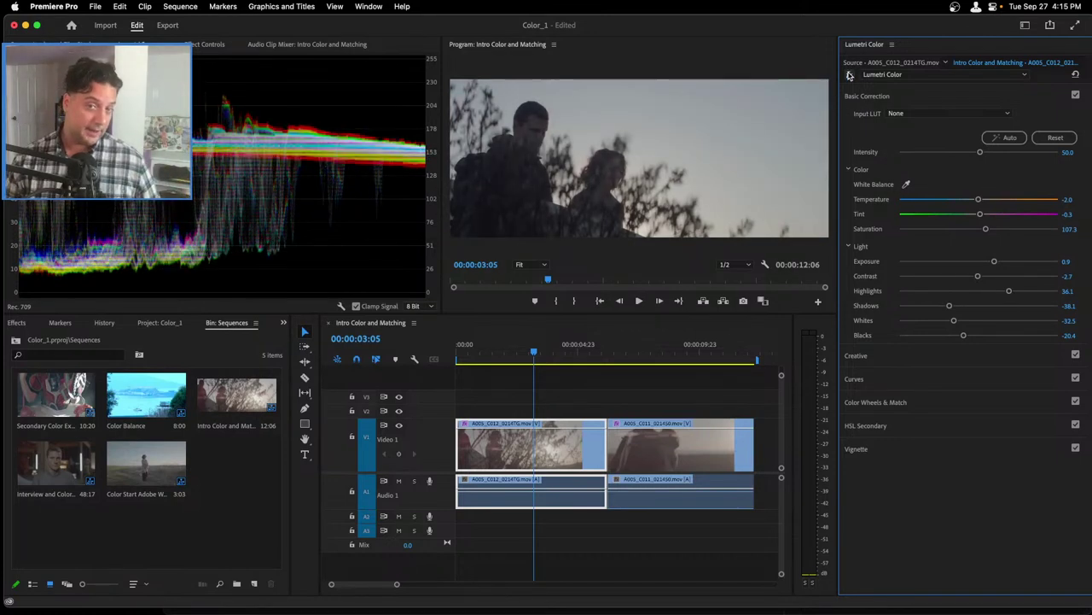
{"action": "left_click", "coordinate": [849, 75]}
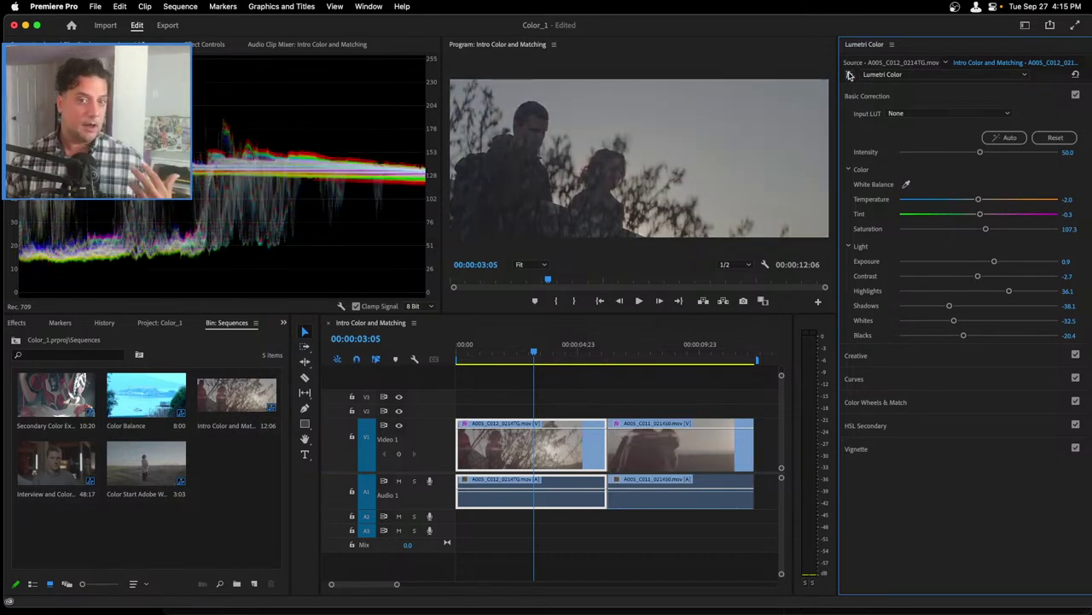
{"action": "left_click", "coordinate": [849, 75]}
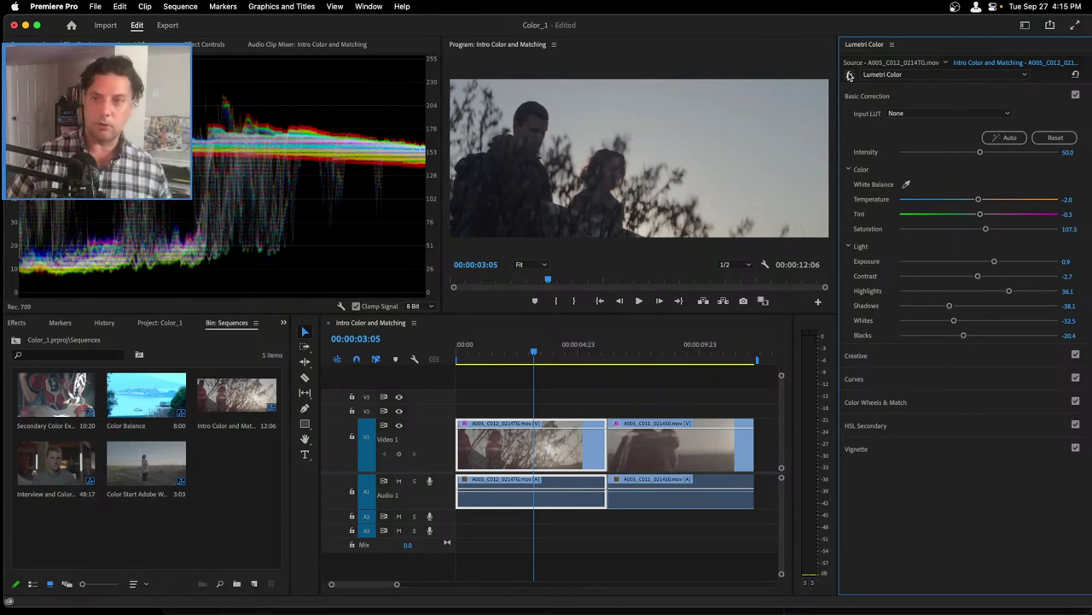
{"action": "left_click", "coordinate": [849, 75]}
{"action": "left_click", "coordinate": [849, 75]}
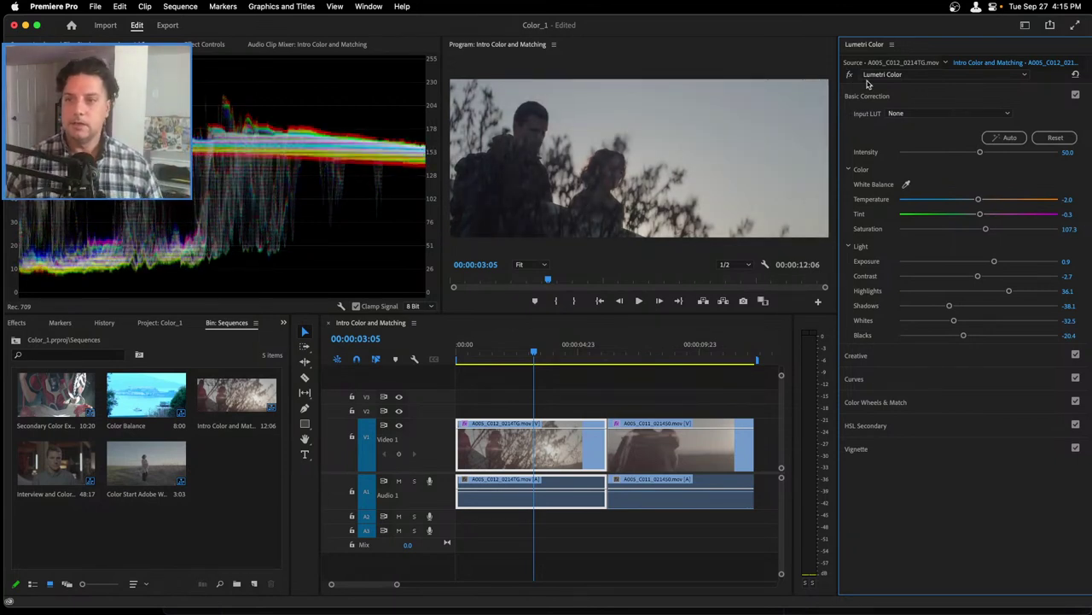
- Reset the first clip's Basic Correction, and look through the Input LUT choices and the LUT file browser without loading one
{"action": "left_click", "coordinate": [1058, 138]}
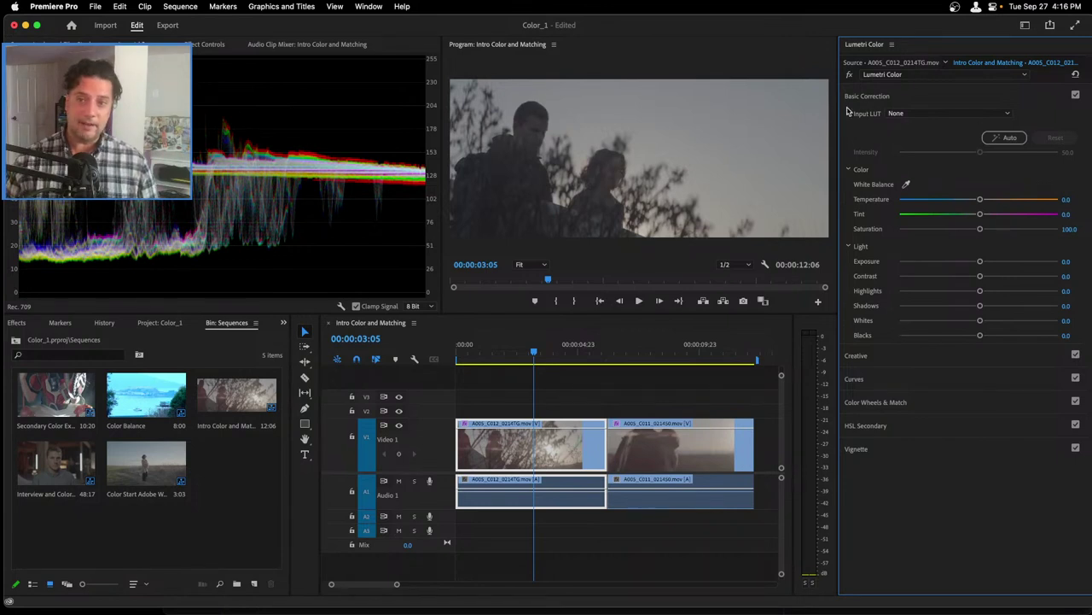
{"action": "left_click", "coordinate": [905, 117]}
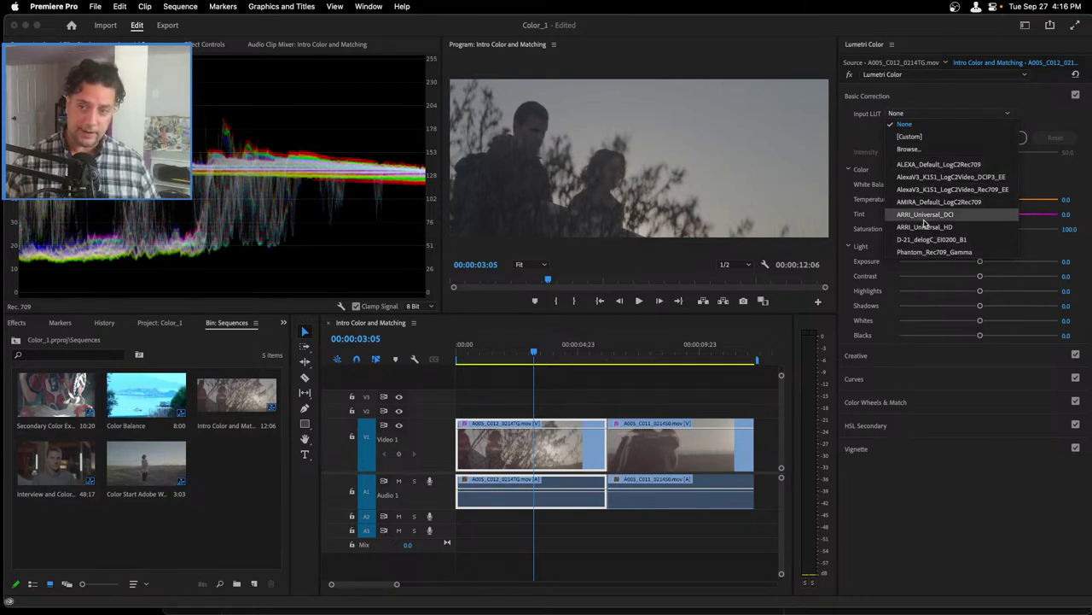
{"action": "left_click", "coordinate": [910, 152]}
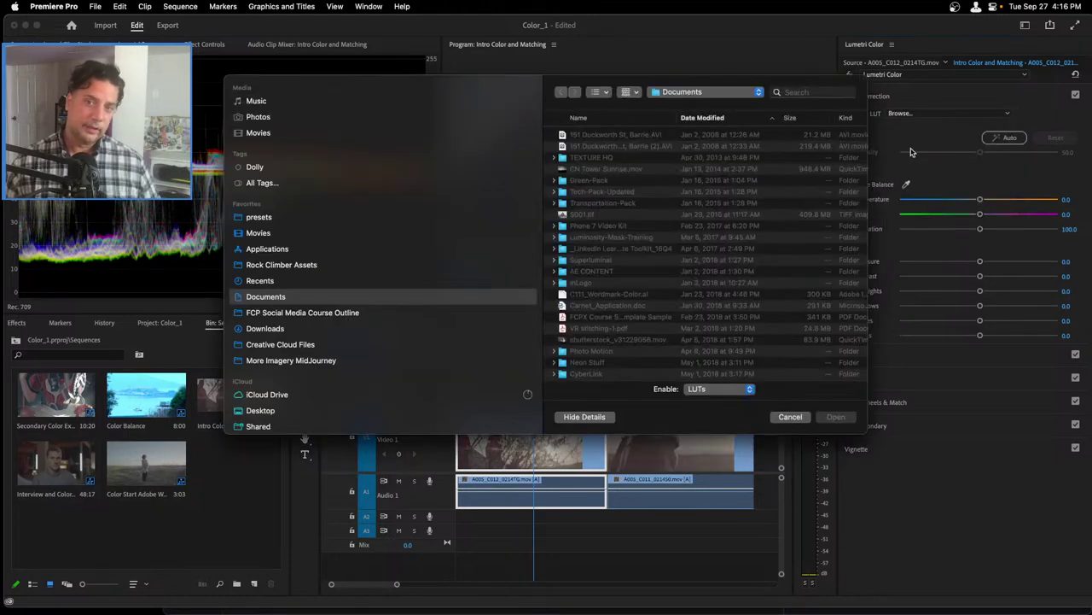
{"action": "left_click", "coordinate": [796, 417]}
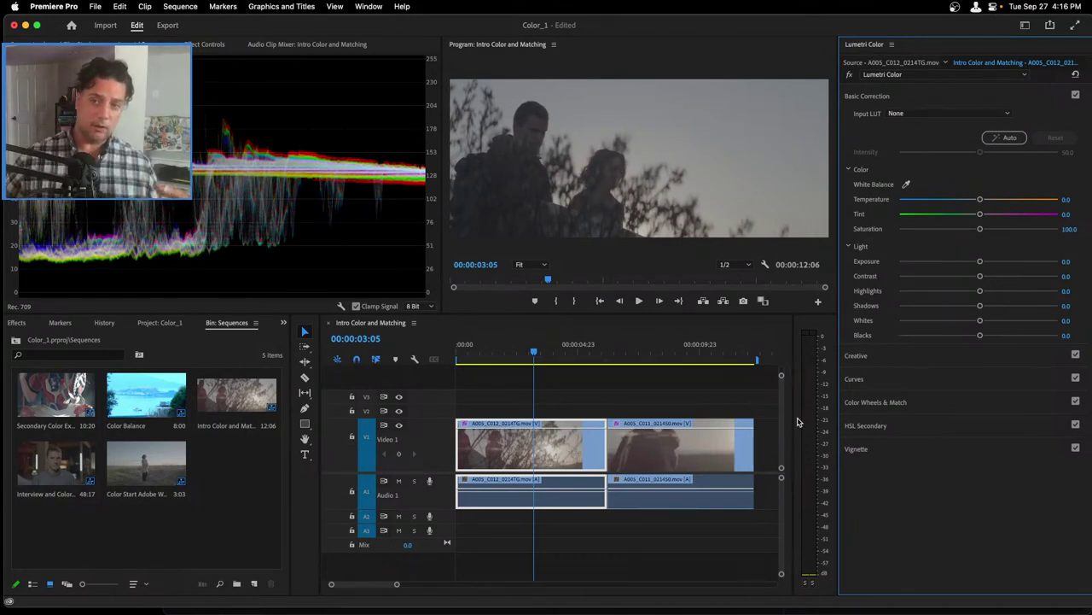
- Darken the shadows and brighten the highlights of the first clip with the luminance sliders of the color wheels
{"action": "left_click", "coordinate": [877, 97]}
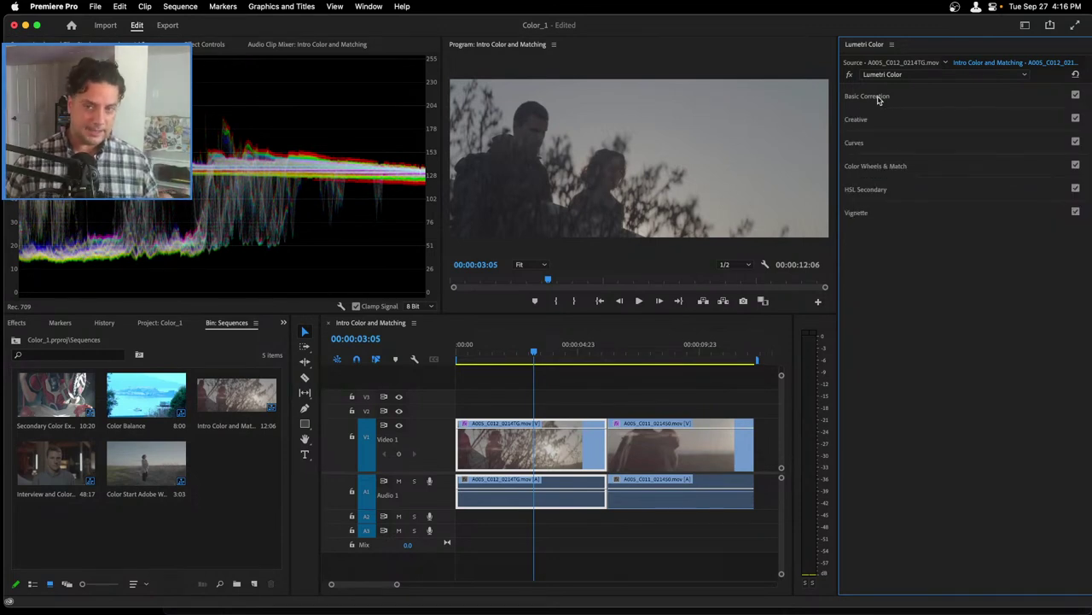
{"action": "left_click", "coordinate": [911, 168]}
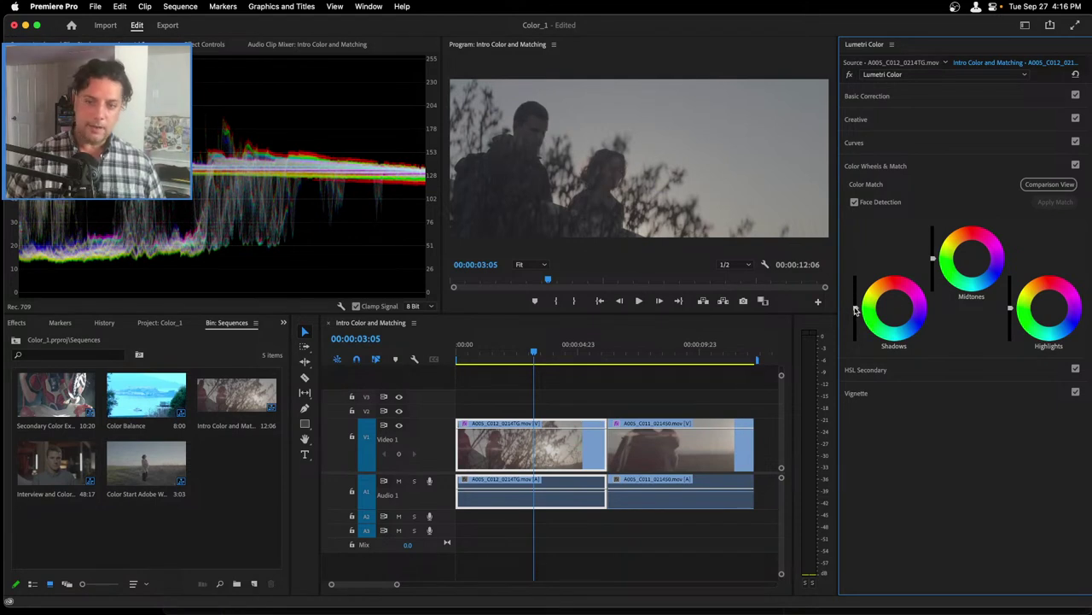
{"action": "left_click_drag", "start_coordinate": [856, 307], "coordinate": [855, 318]}
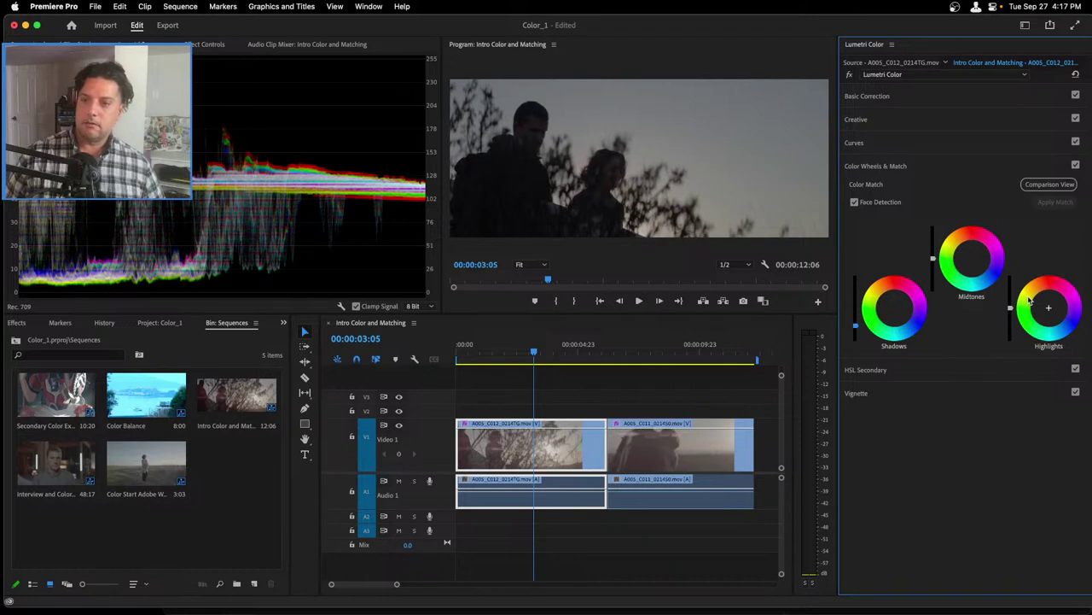
{"action": "left_click_drag", "start_coordinate": [1011, 307], "coordinate": [1011, 276]}
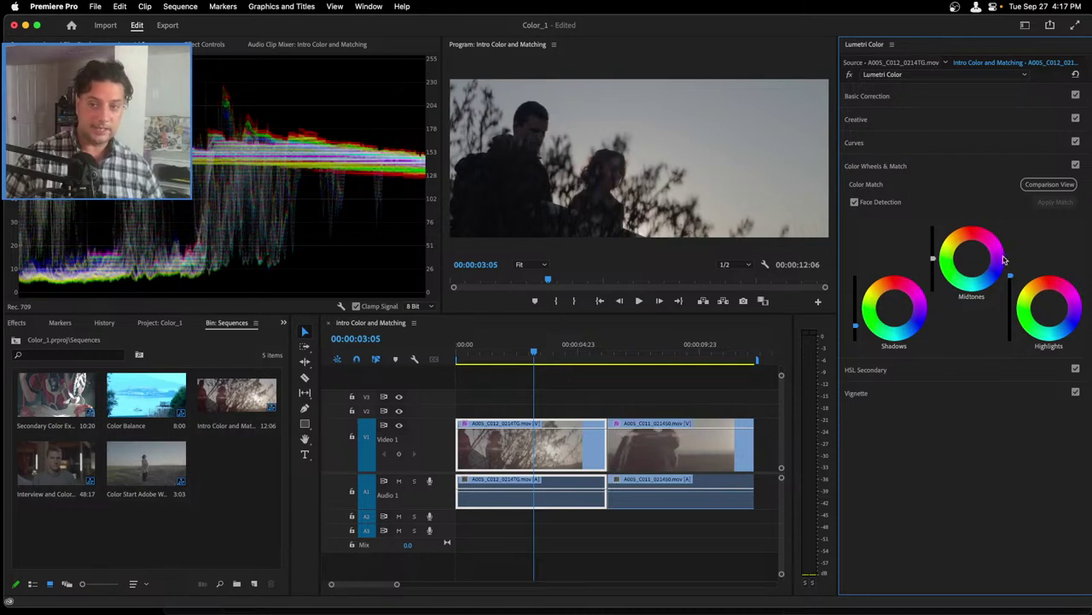
{"action": "left_click_drag", "start_coordinate": [857, 327], "coordinate": [856, 325]}
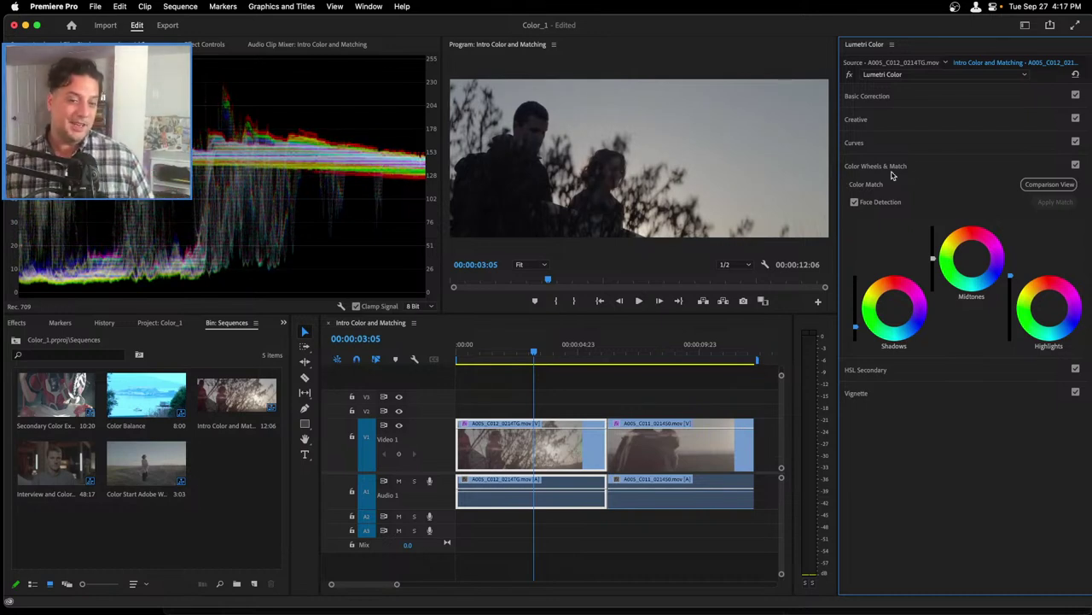
- Turn on the comparison view with the second clip as reference, apply the color match to the first clip and undo it
{"action": "left_click", "coordinate": [1050, 185]}
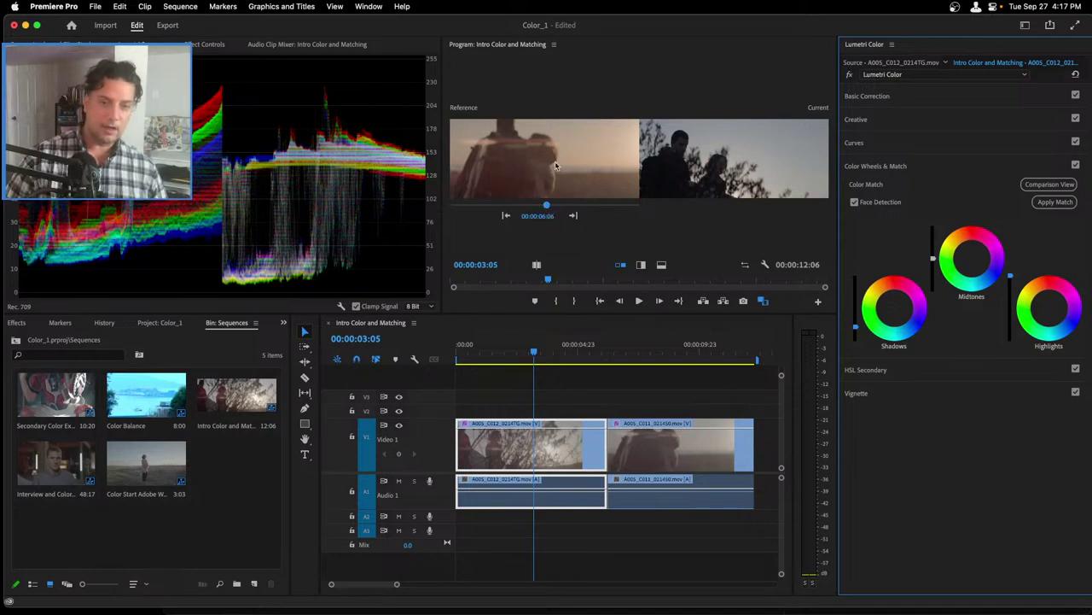
{"action": "left_click", "coordinate": [1067, 203]}
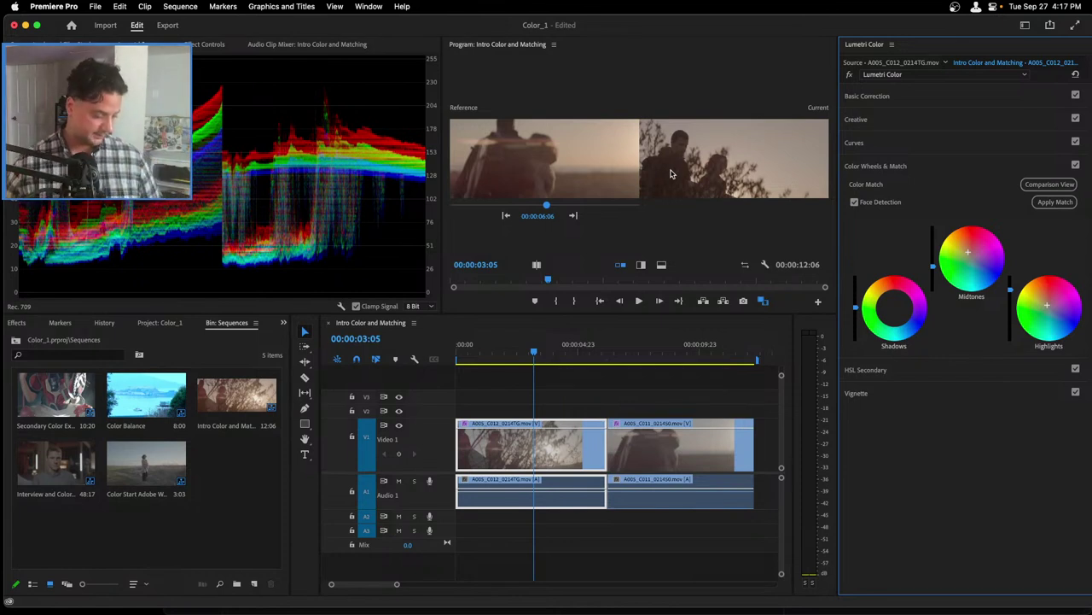
{"action": "key", "text": "super+z"}
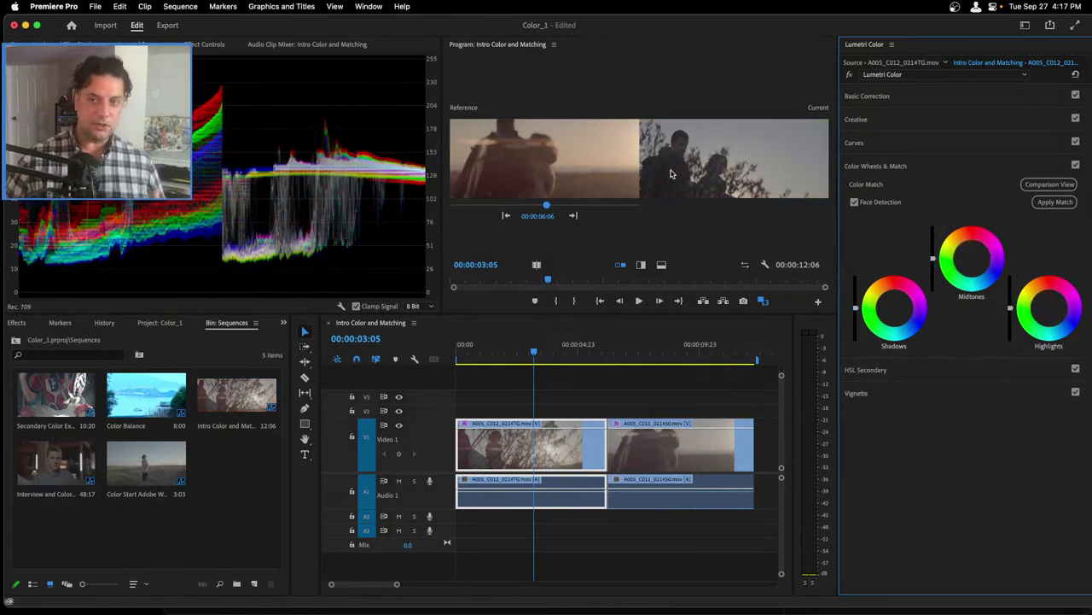
- Show the first clip's Creative settings and Effect Controls, and check the option for adding another Lumetri Color effect
{"action": "left_click", "coordinate": [902, 166]}
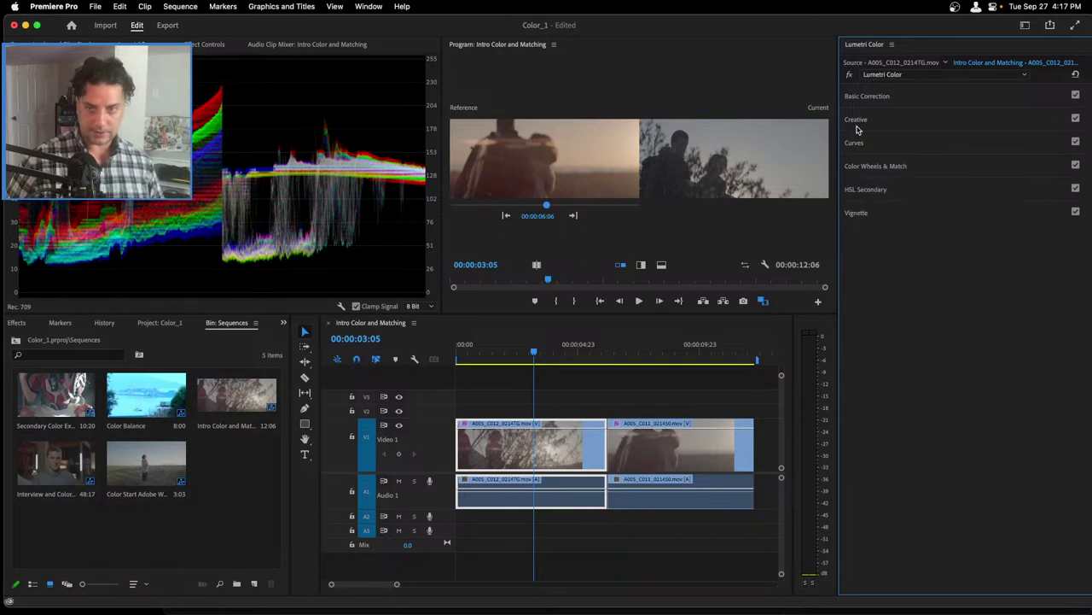
{"action": "left_click", "coordinate": [886, 117]}
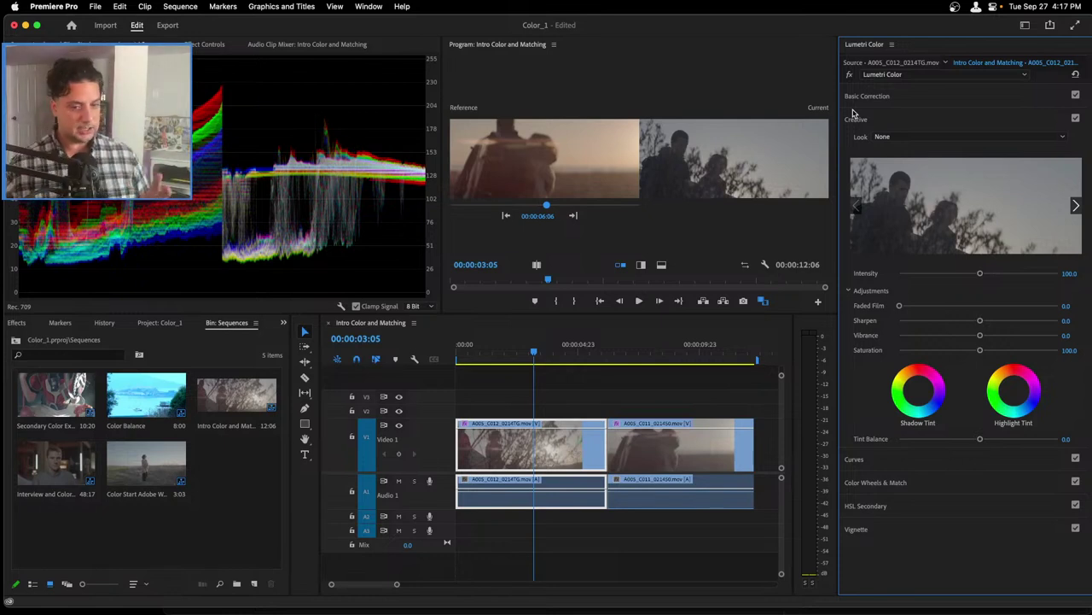
{"action": "left_click", "coordinate": [632, 399]}
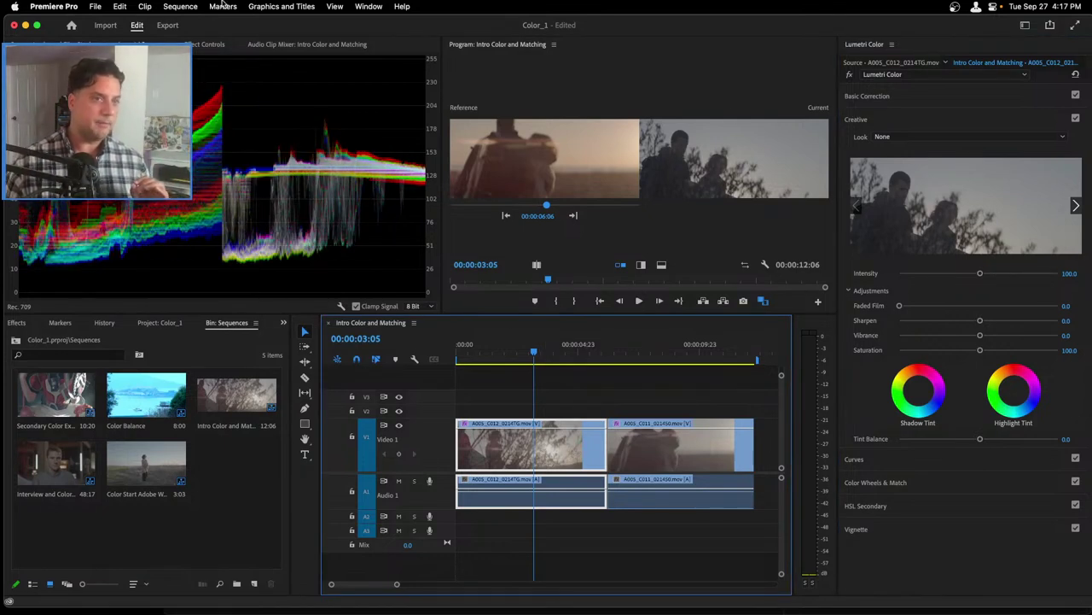
{"action": "left_click", "coordinate": [203, 49]}
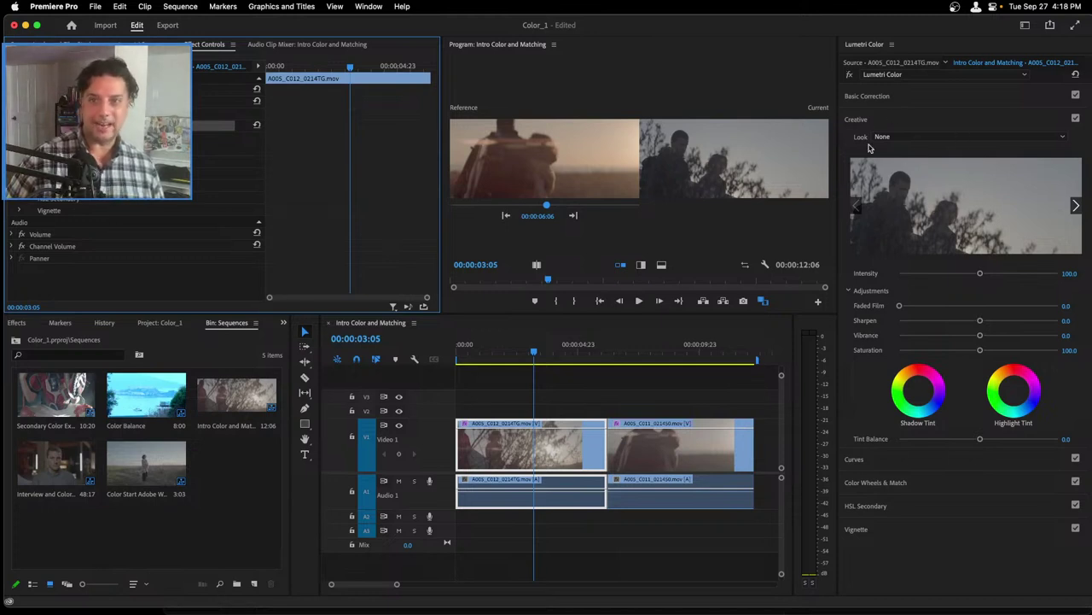
{"action": "left_click", "coordinate": [935, 75]}
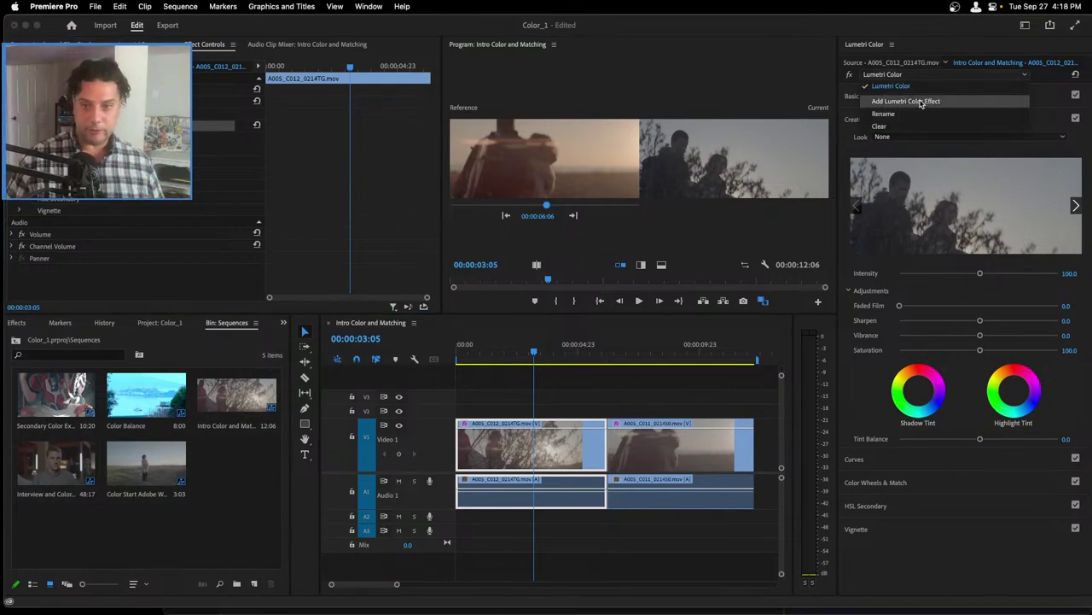
{"action": "left_click", "coordinate": [922, 101]}
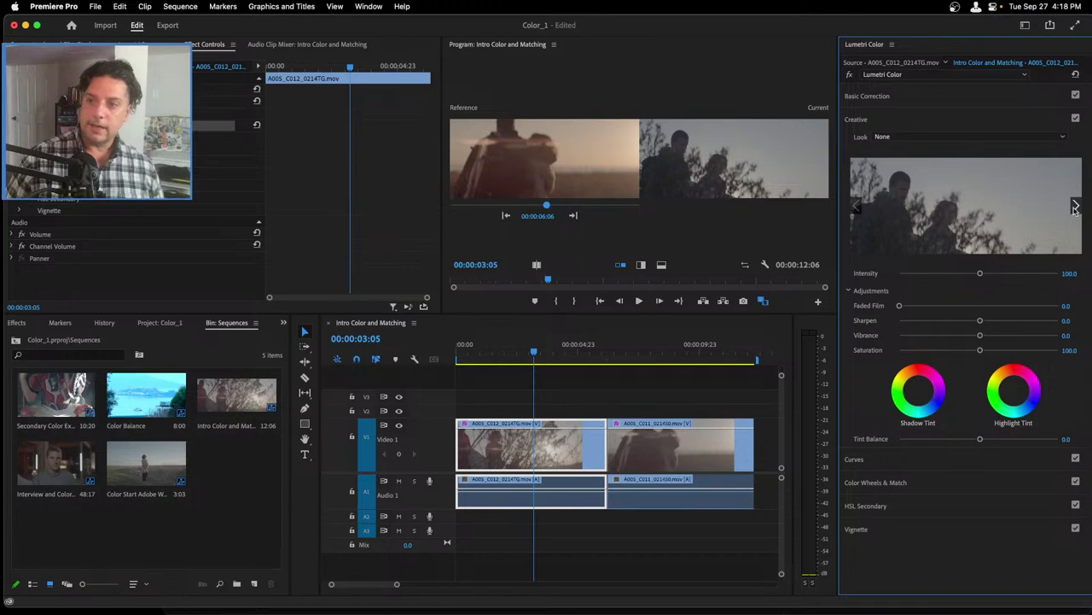
- Try the creative looks Fuji ETERNA 250D Fuji 3510 (by Adobe) and SL CROSS HDR on the first clip
{"action": "left_click", "coordinate": [982, 138]}
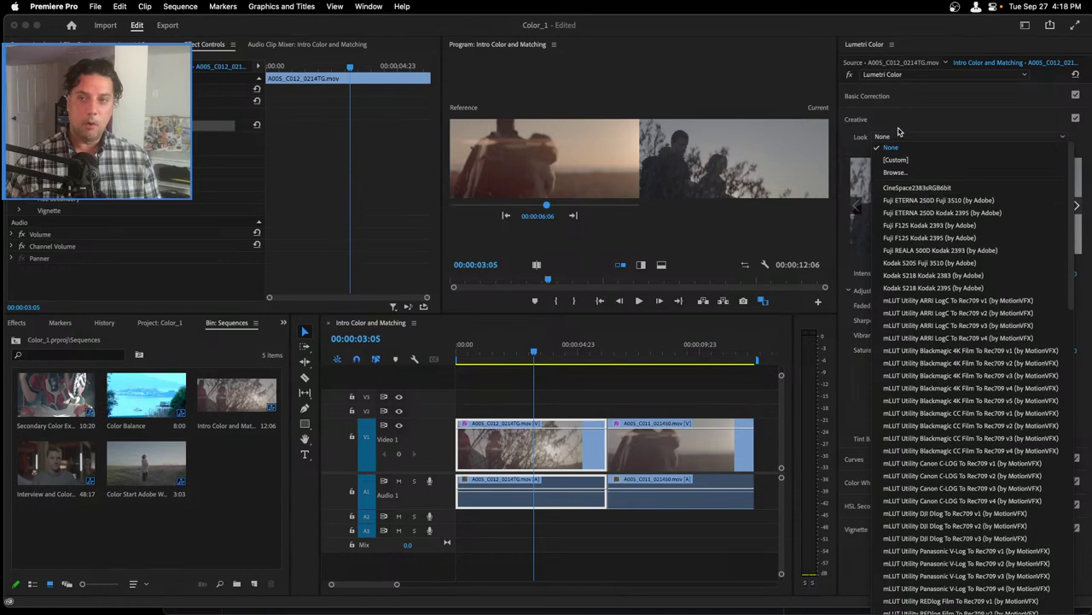
{"action": "left_click", "coordinate": [906, 201]}
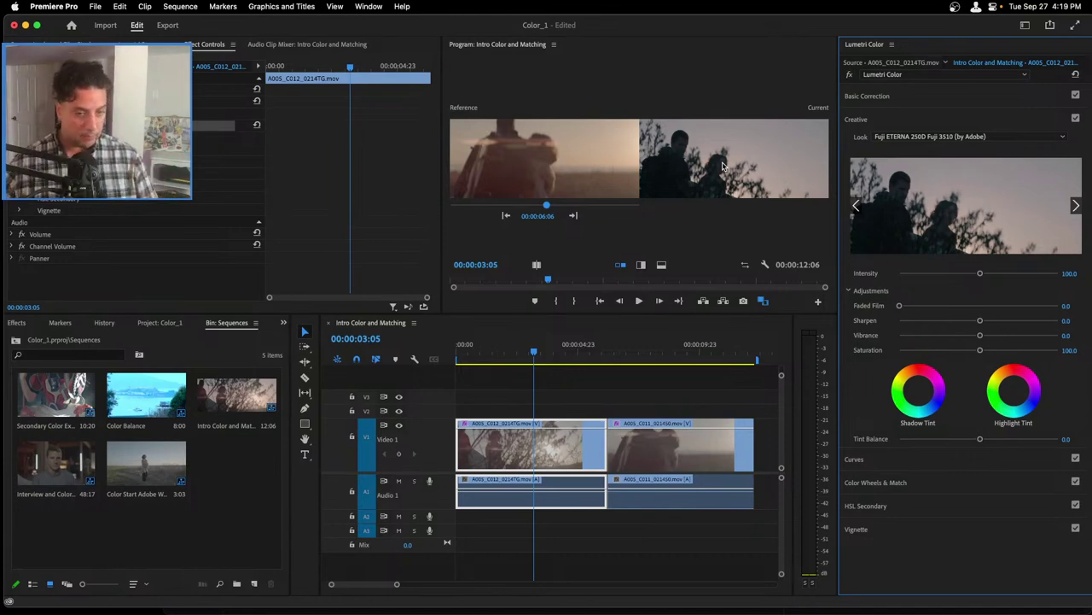
{"action": "left_click", "coordinate": [1011, 137]}
{"action": "scroll", "coordinate": [968, 399], "scroll_direction": "down", "scroll_amount": 5}
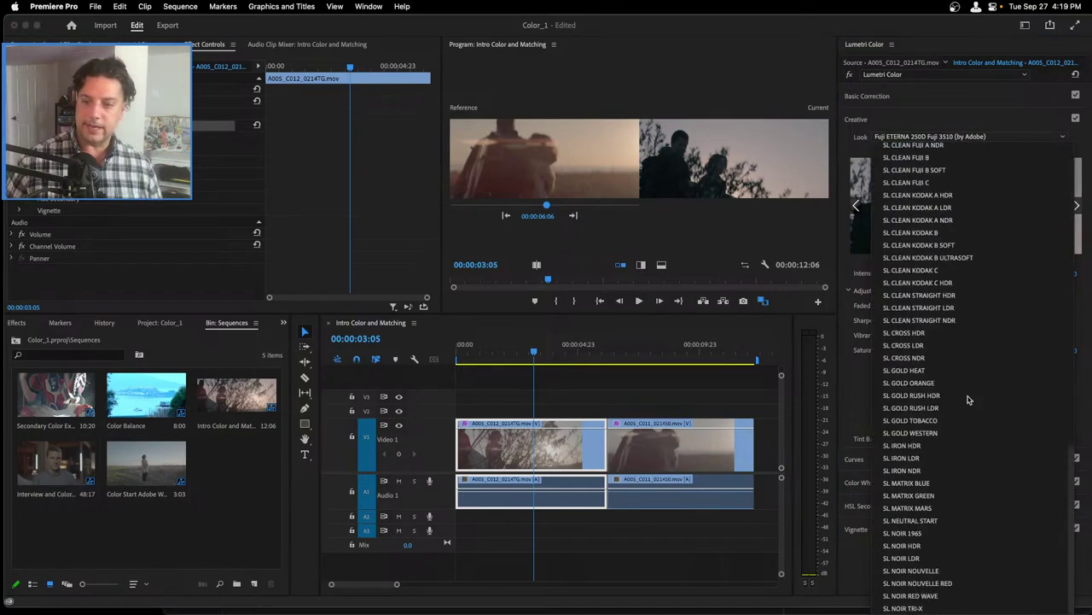
{"action": "left_click", "coordinate": [888, 334]}
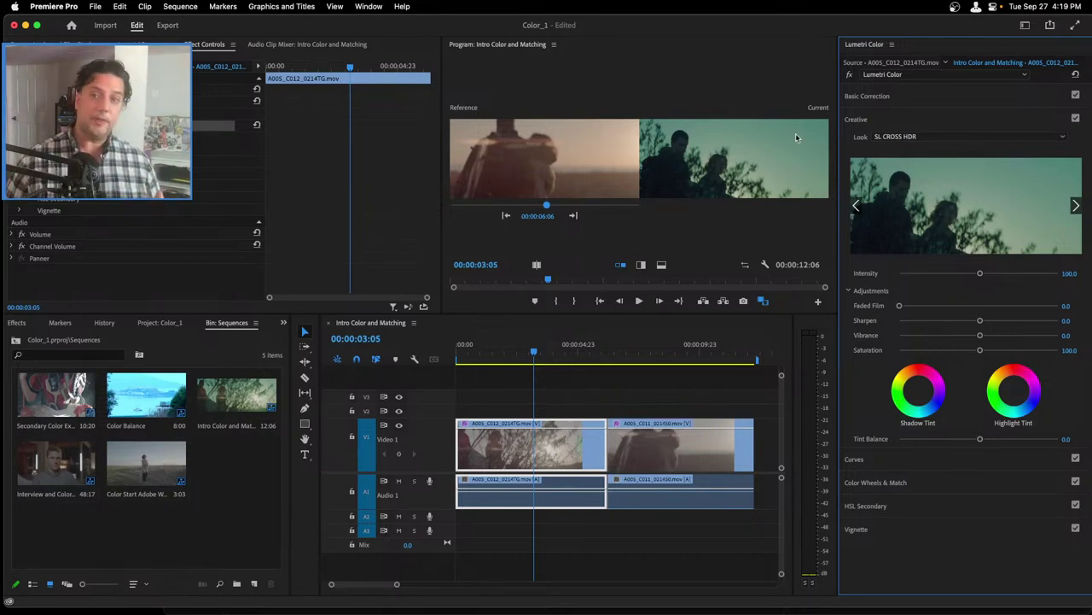
- Preview the neighbouring creative looks and apply SL GOLD ORANGE to the first clip, closing the Creative settings
{"action": "left_click", "coordinate": [858, 206]}
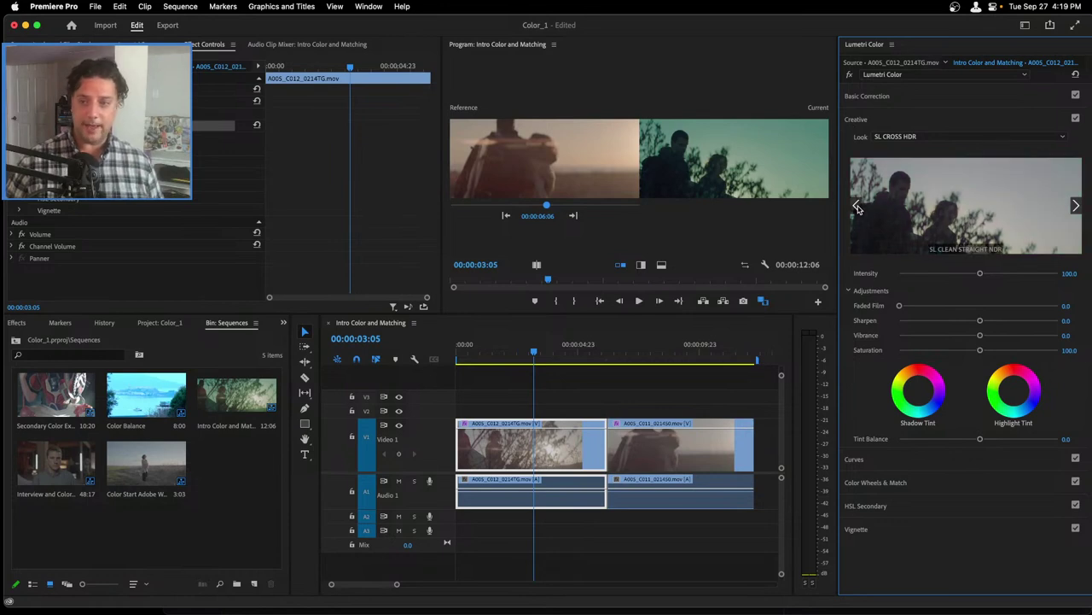
{"action": "left_click", "coordinate": [858, 207]}
{"action": "left_click", "coordinate": [858, 207]}
{"action": "left_click", "coordinate": [1075, 206]}
{"action": "left_click", "coordinate": [1075, 207]}
{"action": "left_click", "coordinate": [1075, 207]}
{"action": "left_click", "coordinate": [1076, 206]}
{"action": "left_click", "coordinate": [1075, 207]}
{"action": "left_click", "coordinate": [1076, 206]}
{"action": "left_click", "coordinate": [1076, 206]}
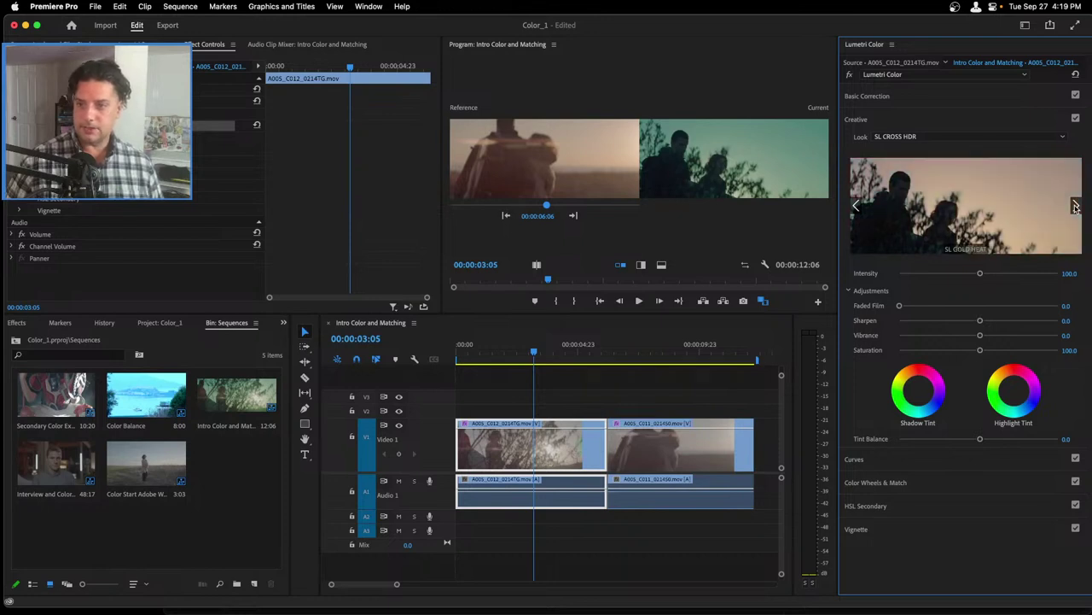
{"action": "left_click", "coordinate": [1075, 206]}
{"action": "left_click", "coordinate": [1076, 207]}
{"action": "left_click", "coordinate": [1075, 207]}
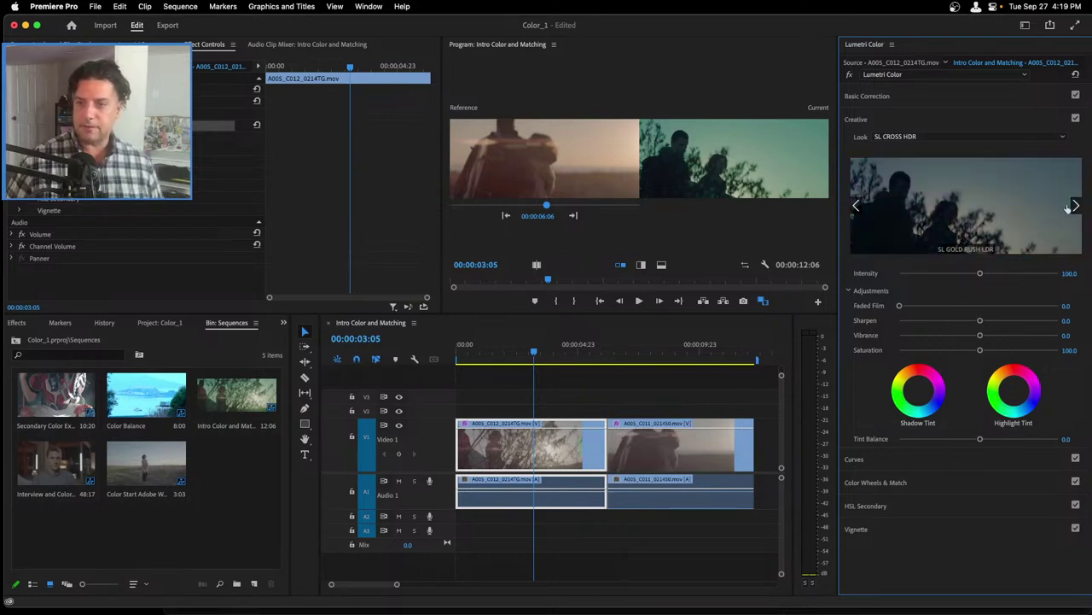
{"action": "left_click", "coordinate": [858, 206]}
{"action": "left_click", "coordinate": [858, 207]}
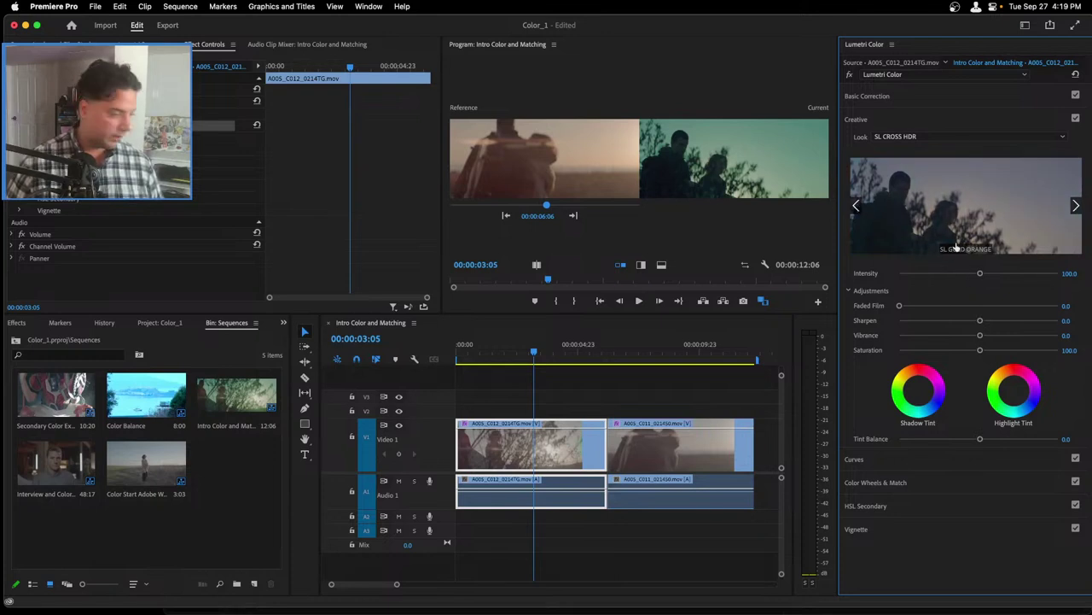
{"action": "left_click", "coordinate": [950, 198]}
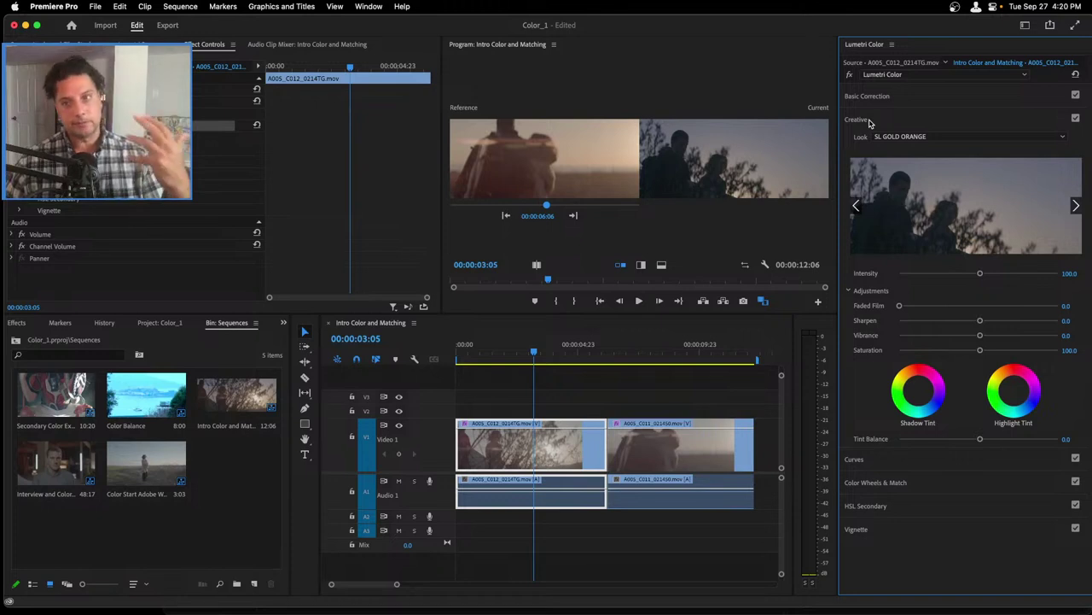
{"action": "left_click", "coordinate": [858, 120]}
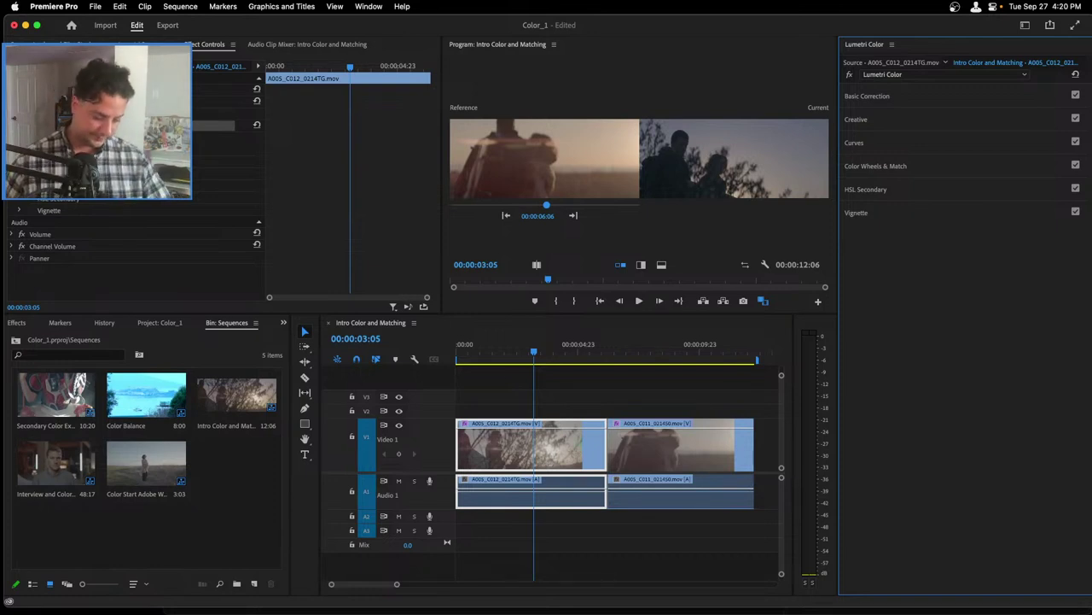
- Apply the Auto correction to the first clip in Basic Correction
{"action": "key", "text": "shift+5"}
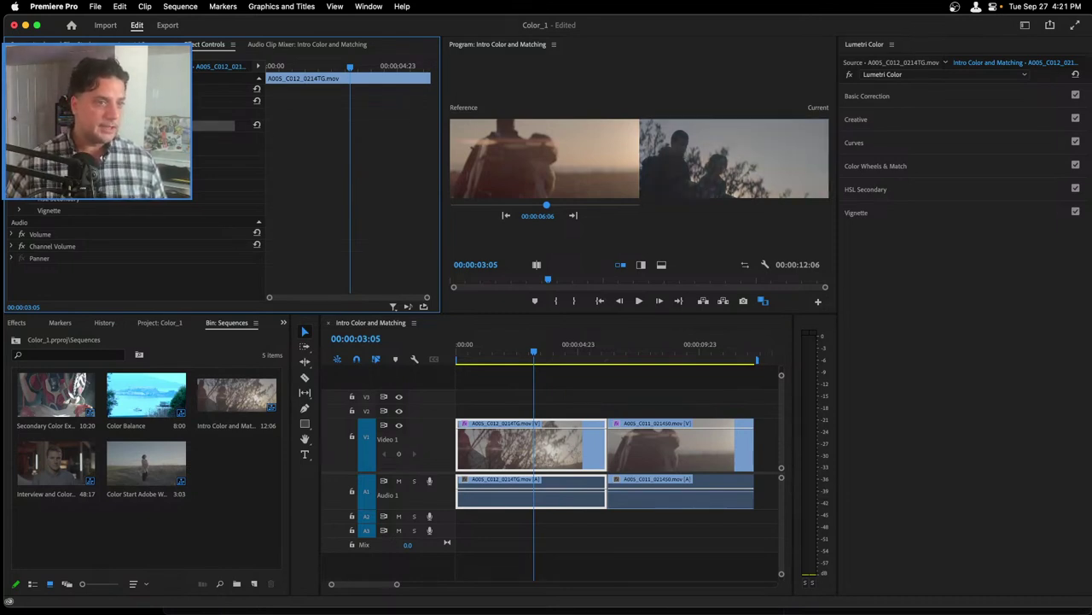
{"action": "left_click", "coordinate": [867, 95]}
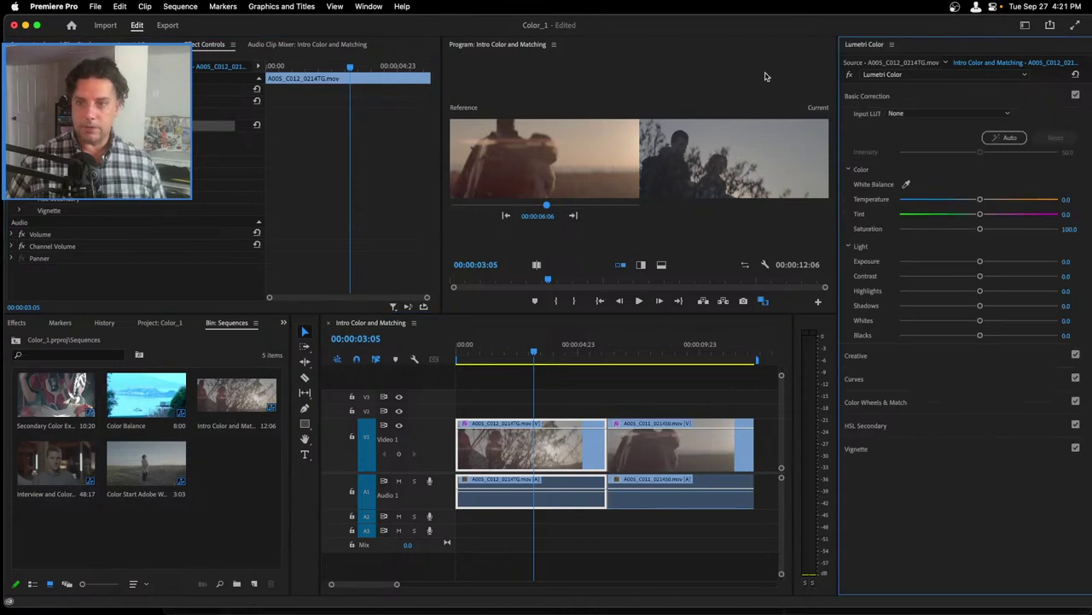
{"action": "left_click", "coordinate": [994, 138]}
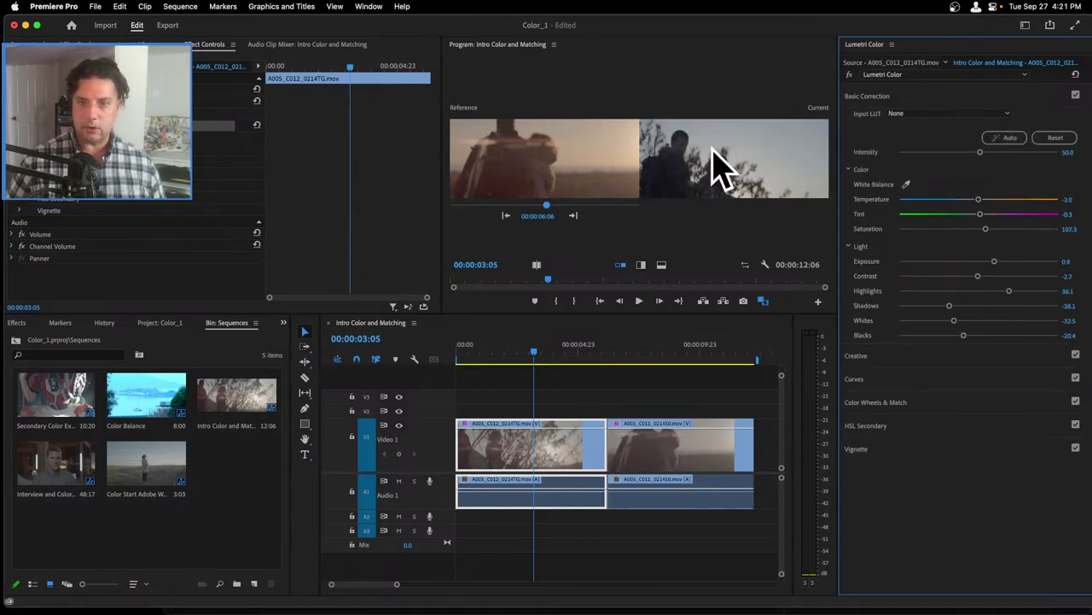
- Turn off the comparison view in the Color Wheels & Match section for the first clip
{"action": "left_click", "coordinate": [929, 355]}
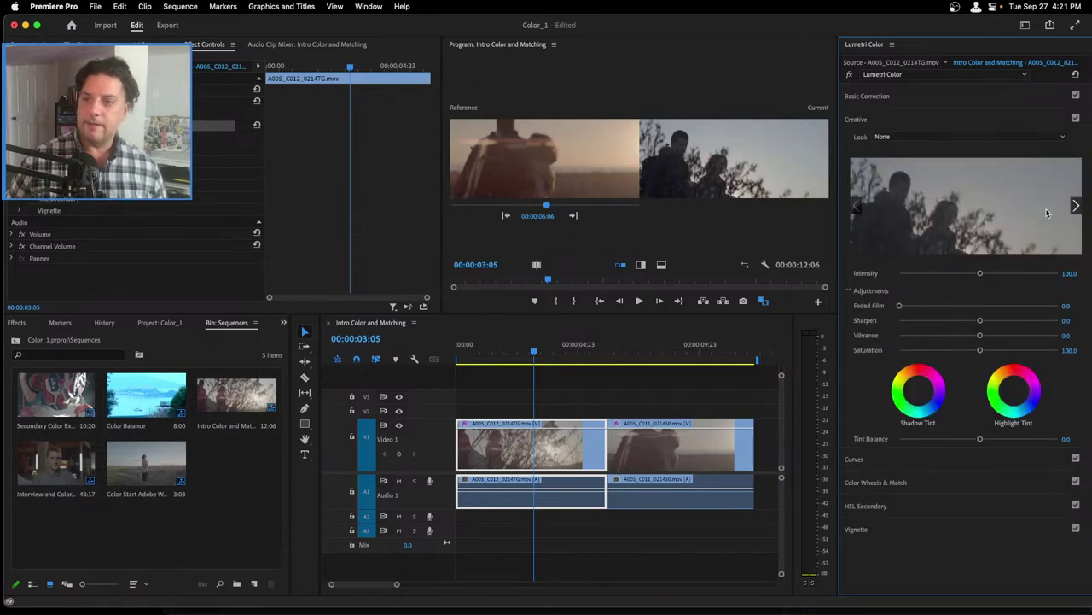
{"action": "left_click", "coordinate": [981, 483]}
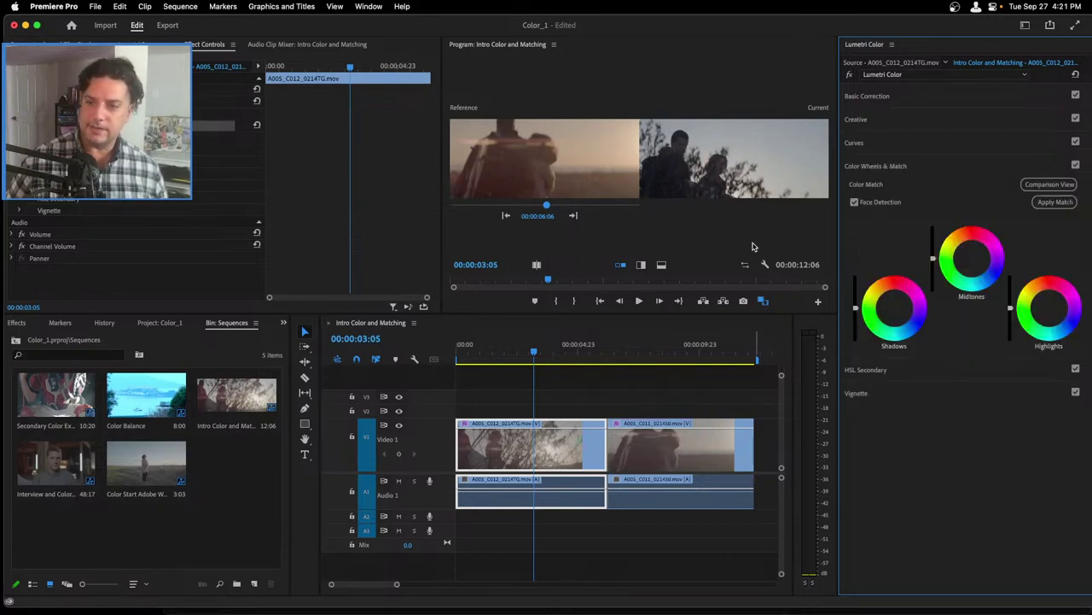
{"action": "left_click", "coordinate": [1058, 185]}
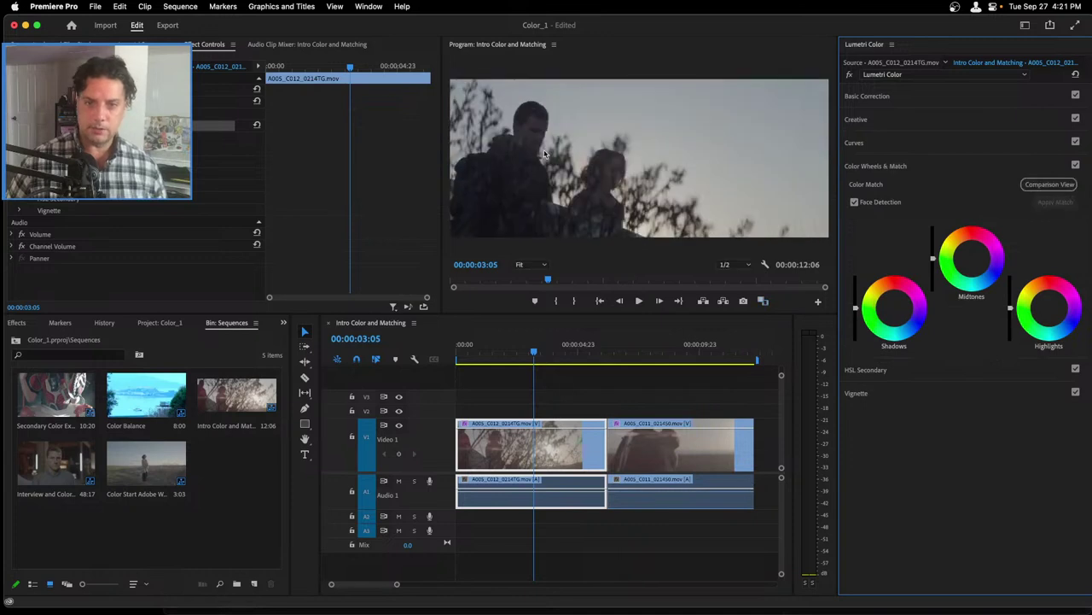
- Reset the first clip's Basic Correction and apply the Auto correction again
{"action": "left_click", "coordinate": [905, 96]}
{"action": "left_click", "coordinate": [1056, 137]}
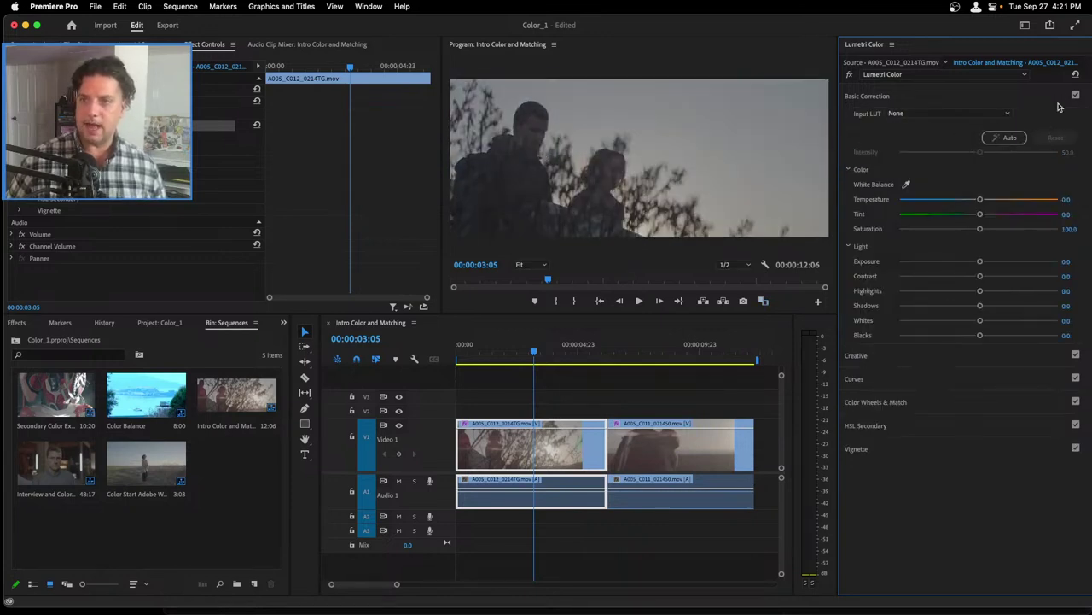
{"action": "left_click", "coordinate": [1004, 137]}
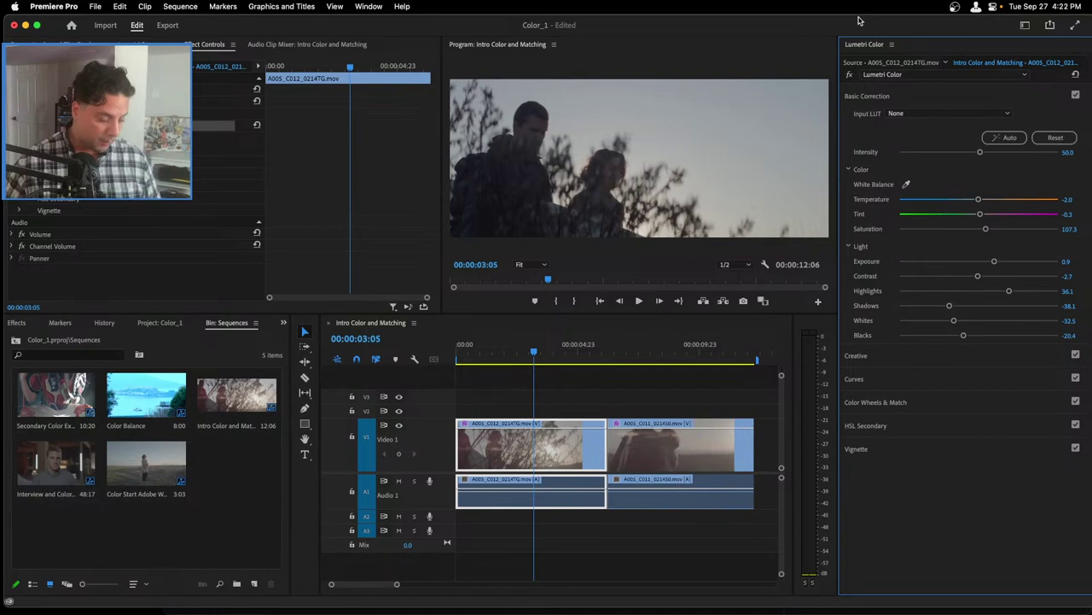
- Show the Effects list maximized and look through the BCC Color & Tone video effects
{"action": "key", "text": "shift+5"}
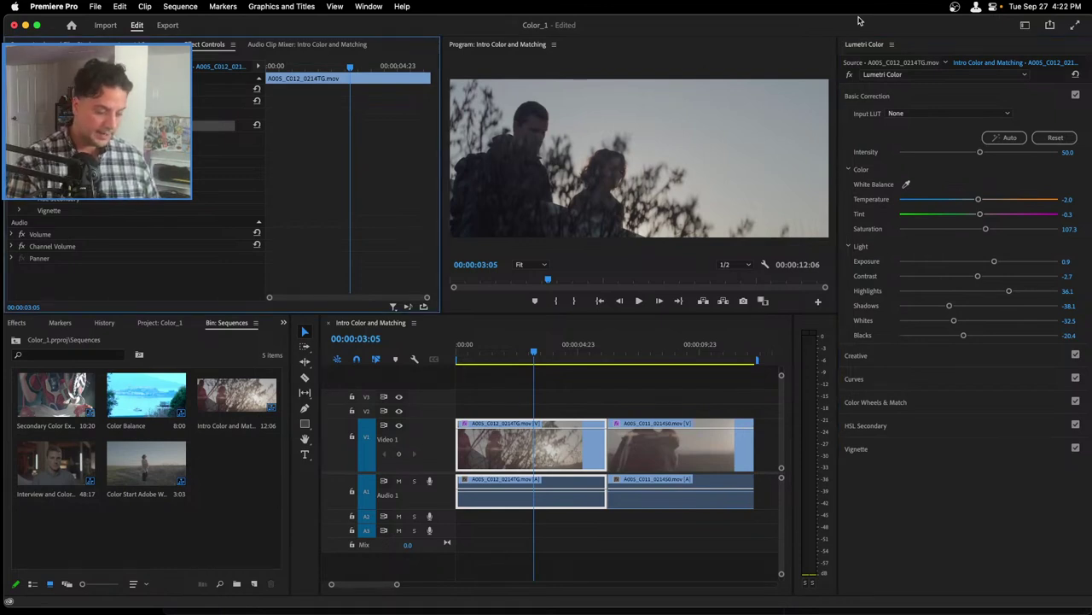
{"action": "key", "text": "shift+7"}
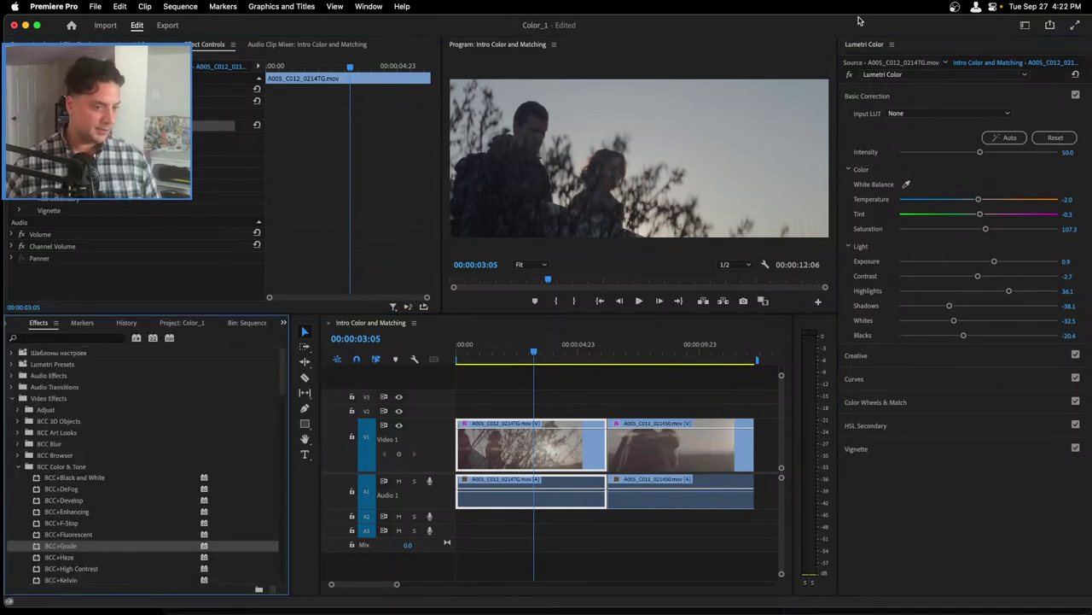
{"action": "left_click", "coordinate": [18, 467]}
{"action": "scroll", "coordinate": [115, 459], "scroll_direction": "down", "scroll_amount": 2}
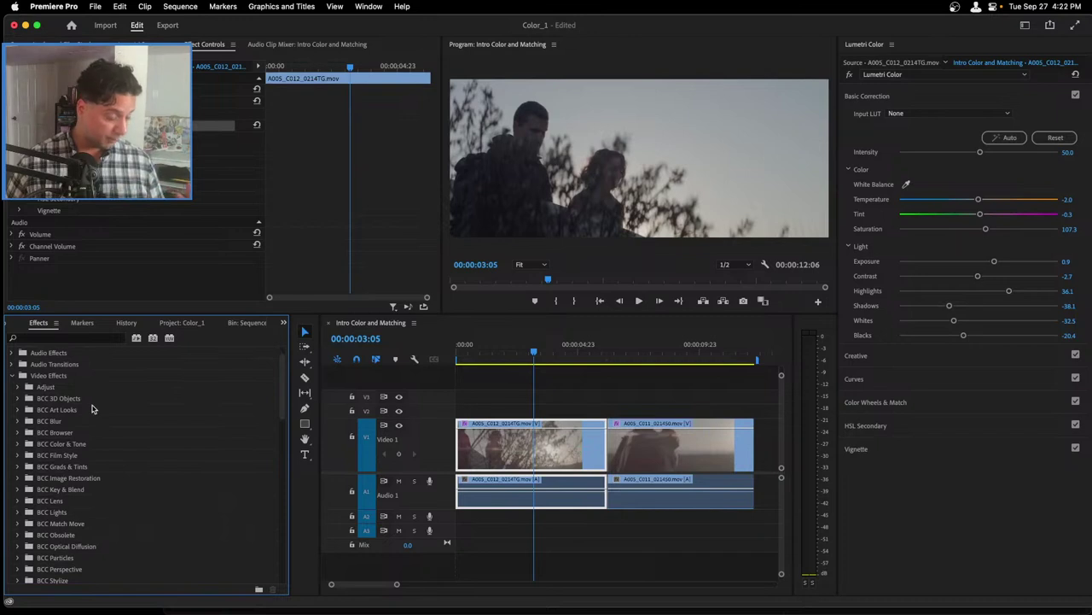
{"action": "left_click", "coordinate": [118, 410]}
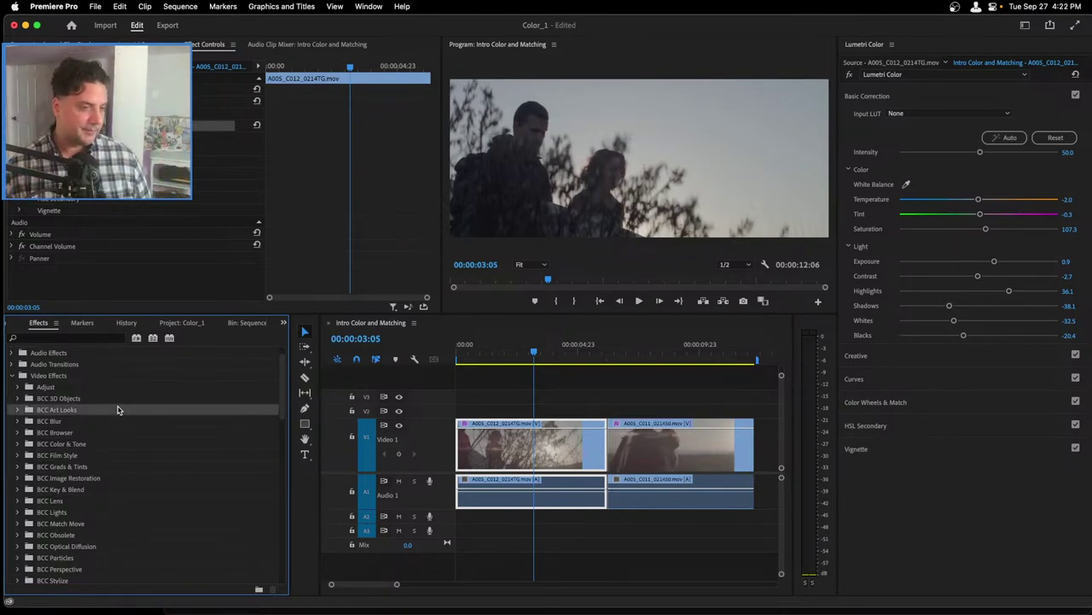
{"action": "key", "text": "grave"}
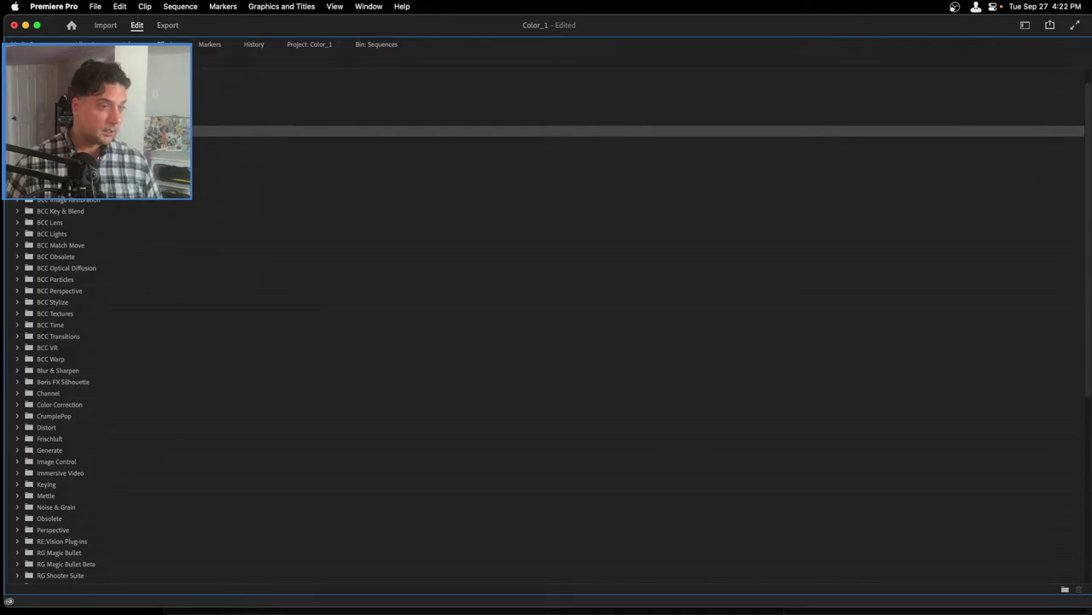
{"action": "scroll", "coordinate": [110, 384], "scroll_direction": "up", "scroll_amount": 8}
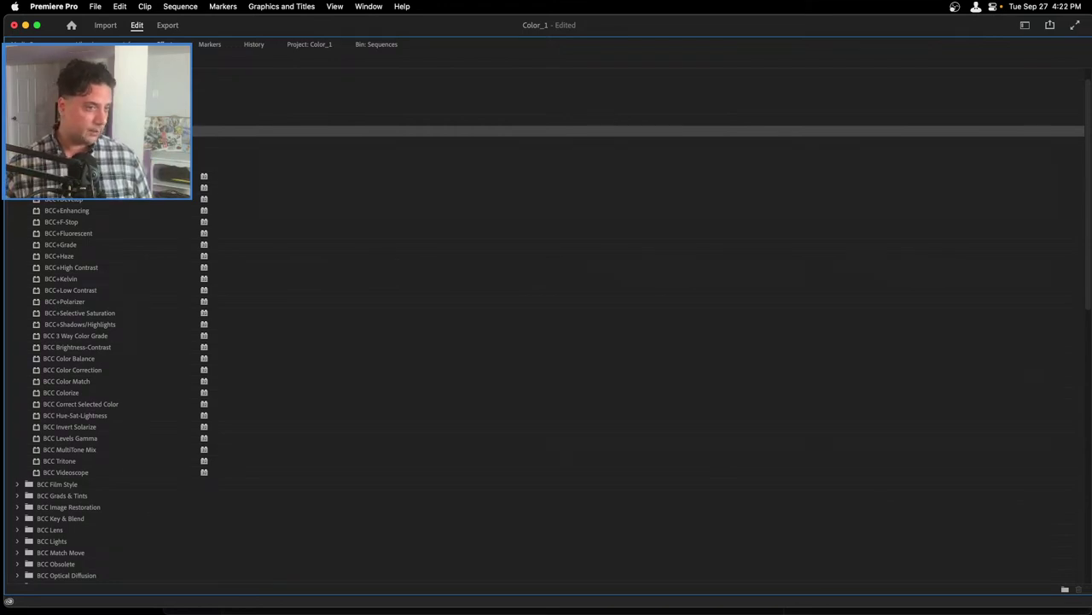
{"action": "left_click", "coordinate": [102, 176]}
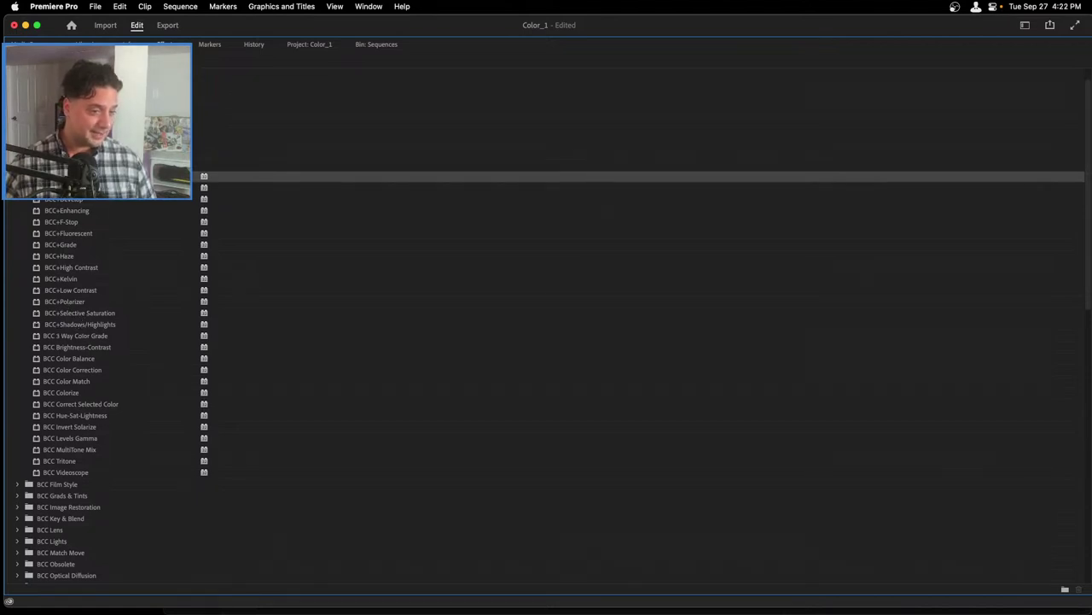
- Look through the effects in the BCC Film Style, BCC Grads & Tints and BCC Image Restoration categories
{"action": "left_click", "coordinate": [17, 484]}
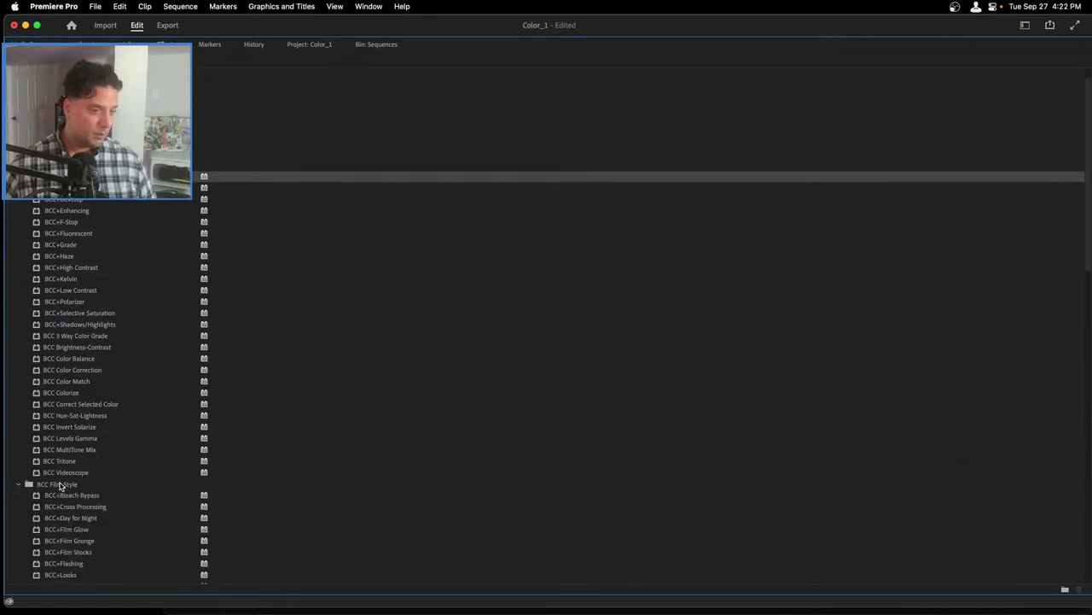
{"action": "scroll", "coordinate": [59, 486], "scroll_direction": "down", "scroll_amount": 4}
{"action": "left_click", "coordinate": [59, 417]}
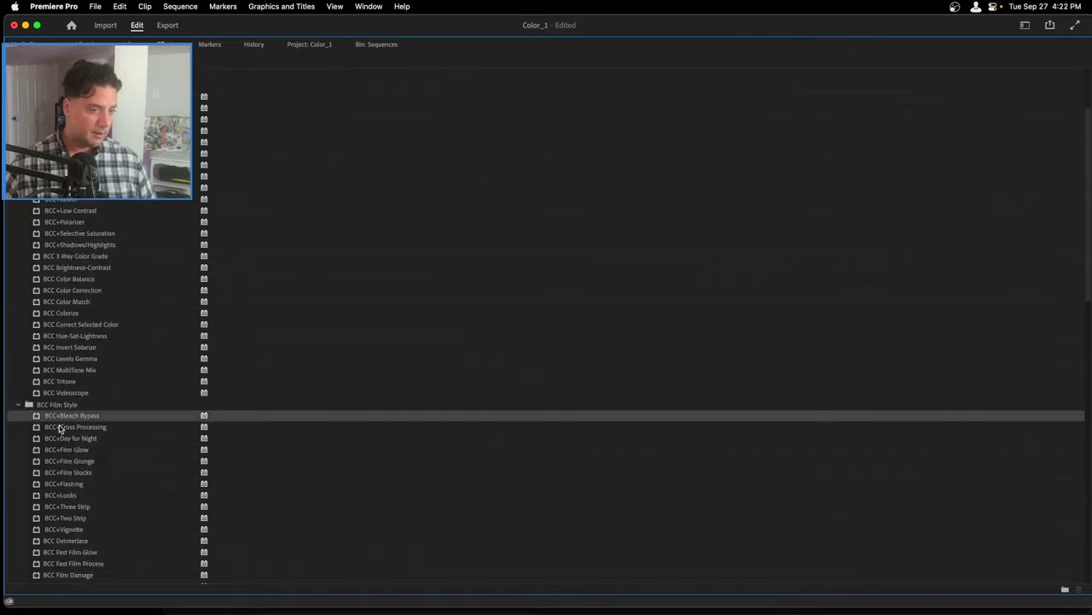
{"action": "scroll", "coordinate": [58, 426], "scroll_direction": "down", "scroll_amount": 3}
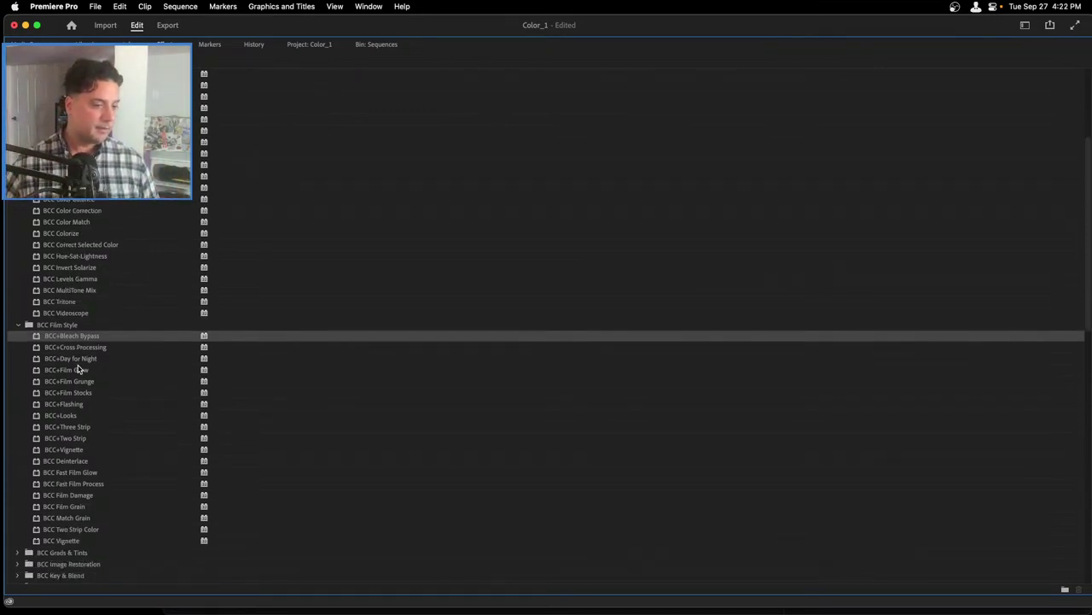
{"action": "scroll", "coordinate": [76, 367], "scroll_direction": "down", "scroll_amount": 4}
{"action": "left_click", "coordinate": [17, 496]}
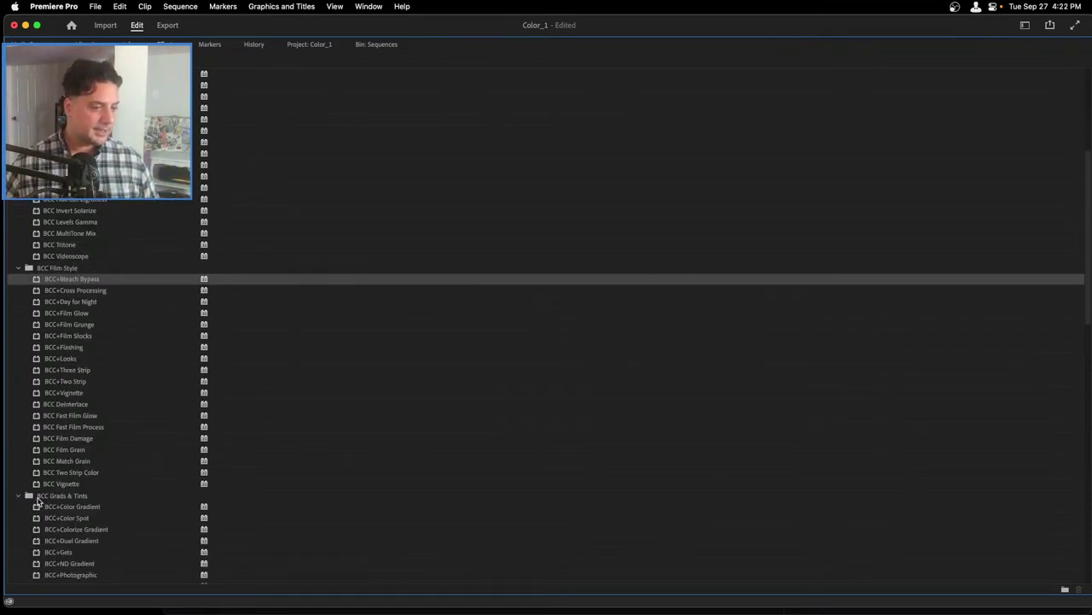
{"action": "scroll", "coordinate": [94, 514], "scroll_direction": "down", "scroll_amount": 3}
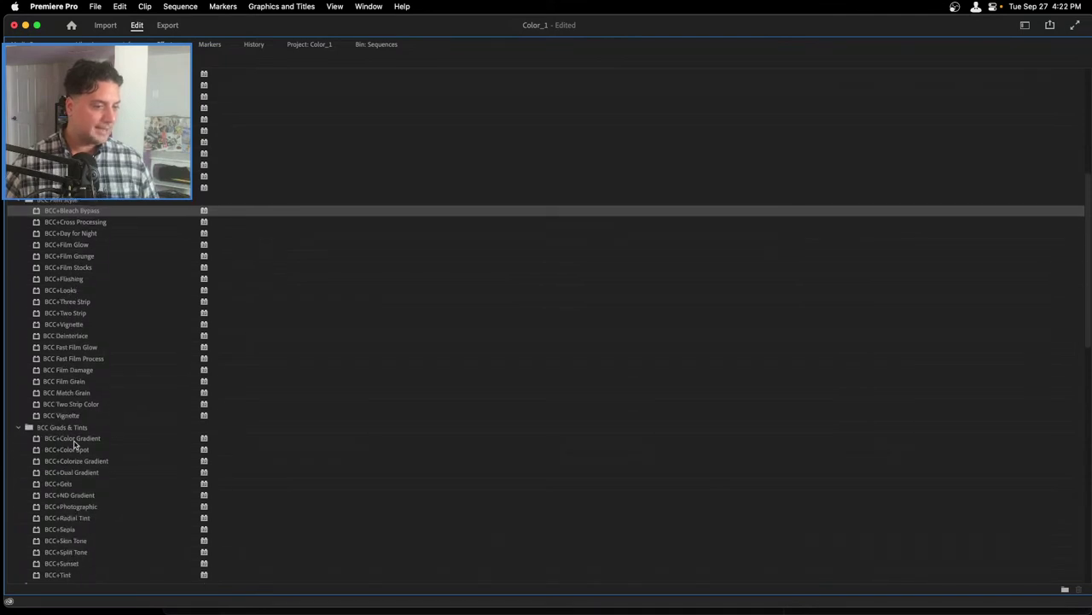
{"action": "left_click", "coordinate": [15, 429]}
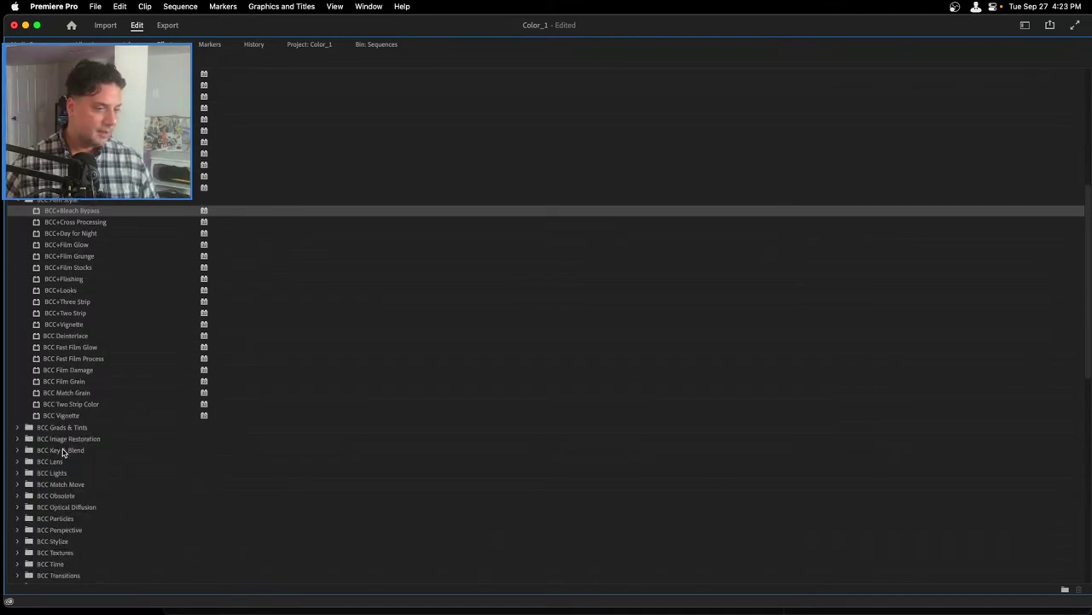
{"action": "left_click", "coordinate": [18, 440]}
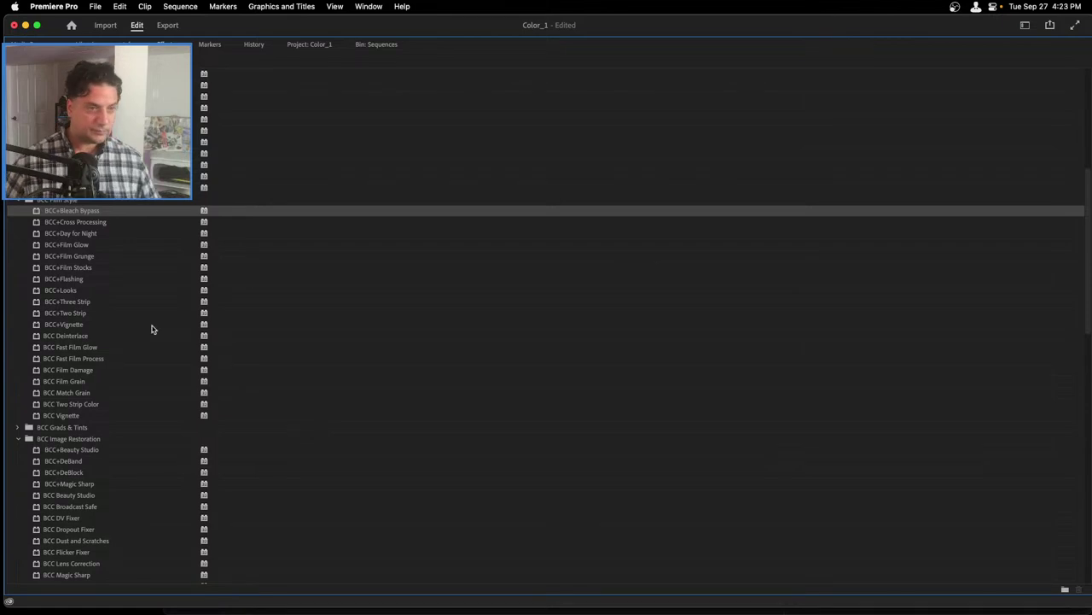
- Restore the normal workspace layout and apply the BCC+Grade effect from BCC Color & Tone to the first clip
{"action": "key", "text": "grave"}
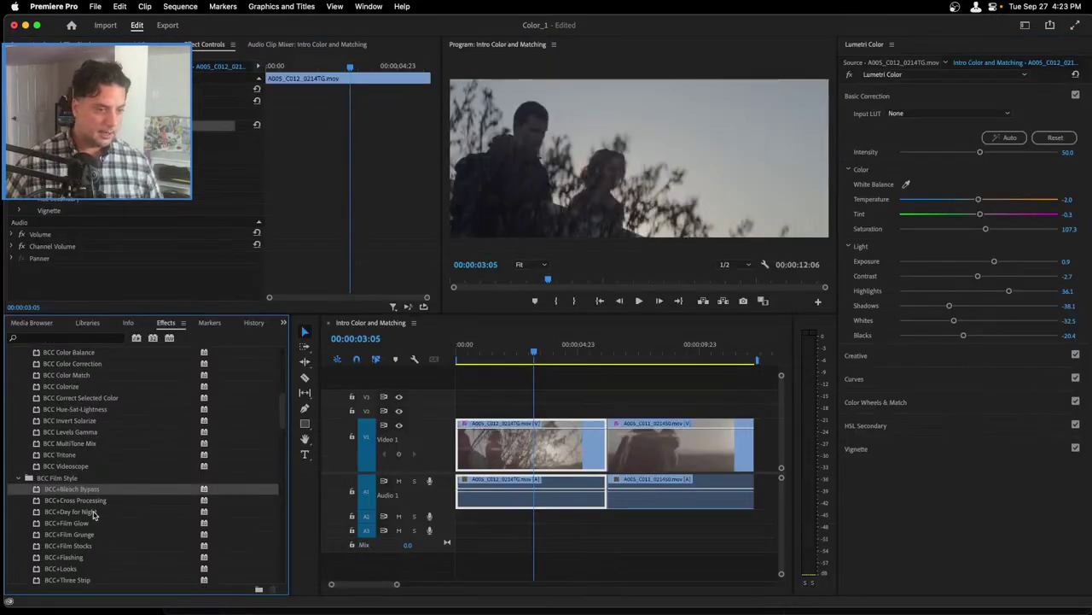
{"action": "scroll", "coordinate": [85, 513], "scroll_direction": "down", "scroll_amount": 3}
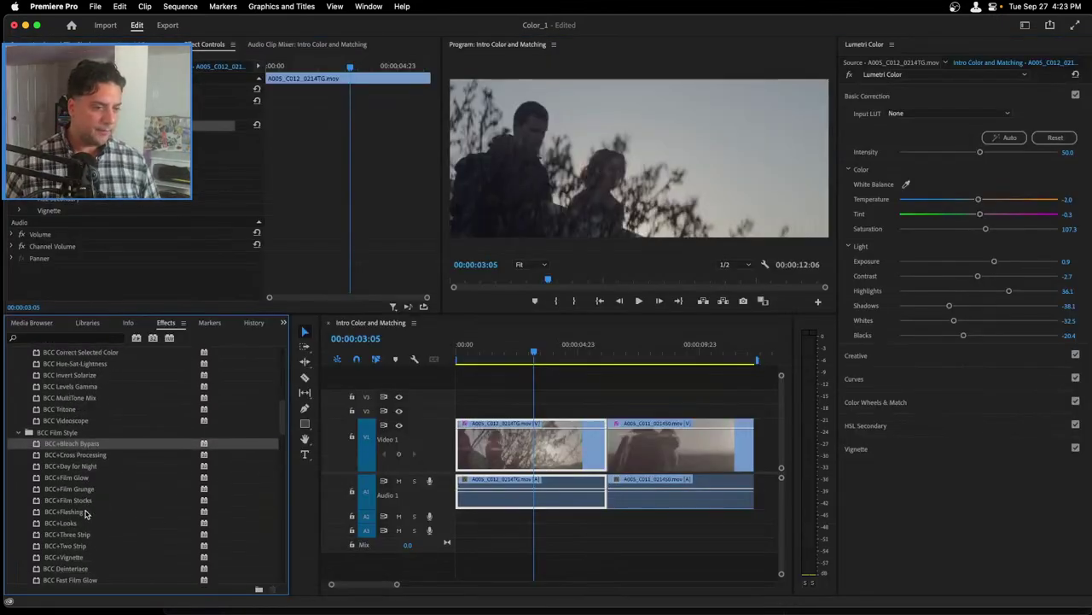
{"action": "scroll", "coordinate": [85, 513], "scroll_direction": "down", "scroll_amount": 3}
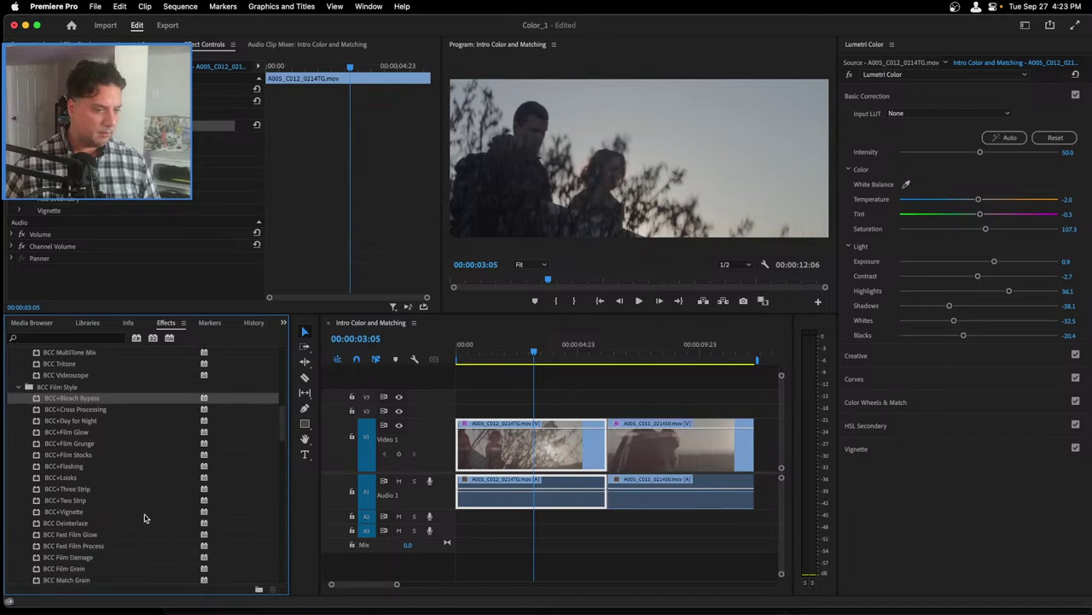
{"action": "scroll", "coordinate": [51, 380], "scroll_direction": "up", "scroll_amount": 1}
{"action": "scroll", "coordinate": [53, 380], "scroll_direction": "up", "scroll_amount": 15}
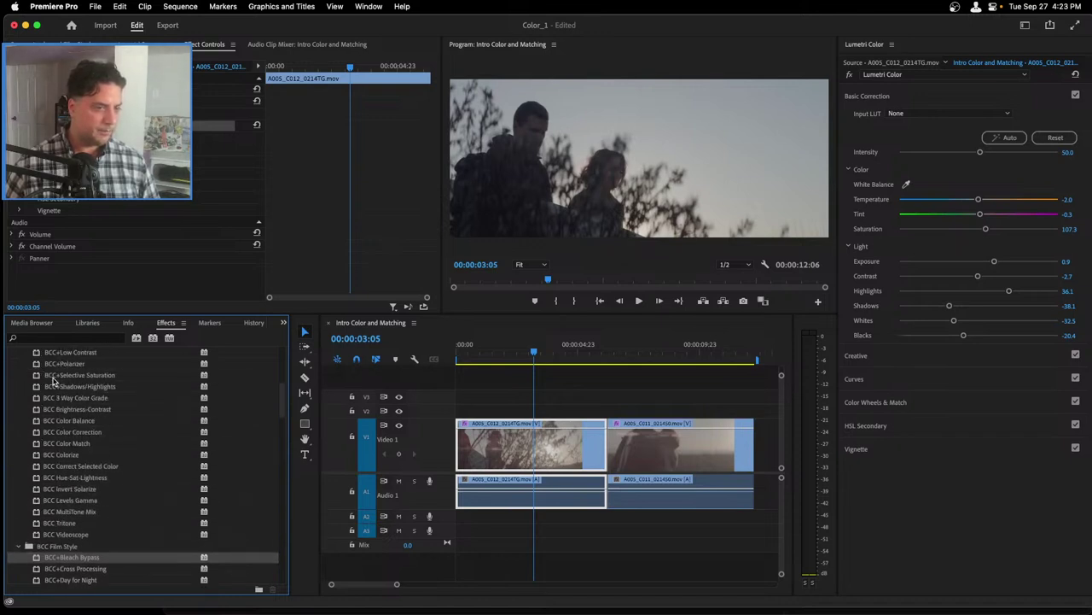
{"action": "scroll", "coordinate": [53, 380], "scroll_direction": "down", "scroll_amount": 1}
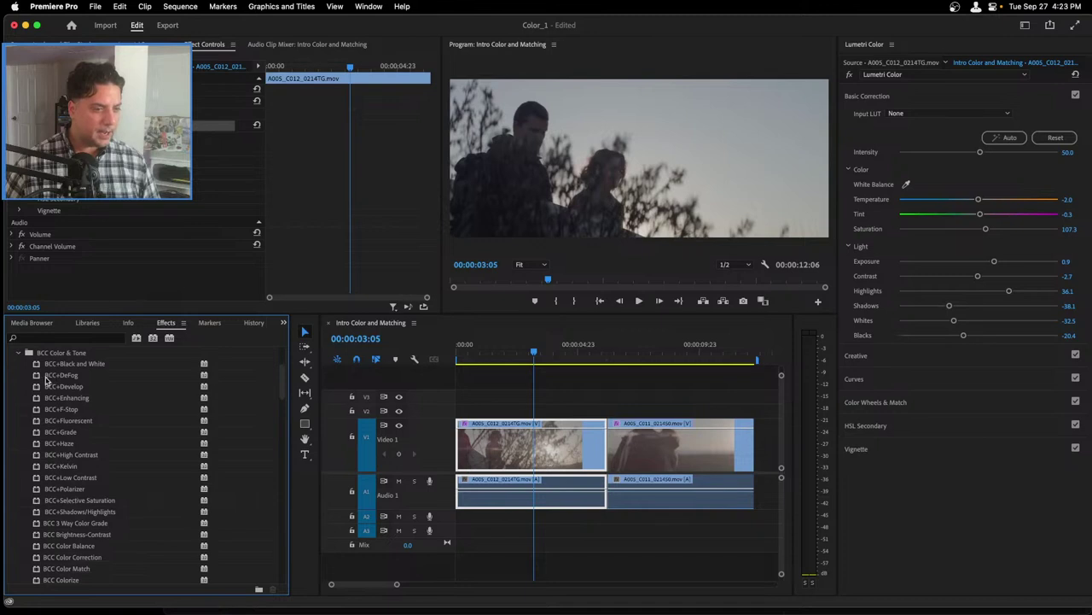
{"action": "left_click", "coordinate": [36, 433]}
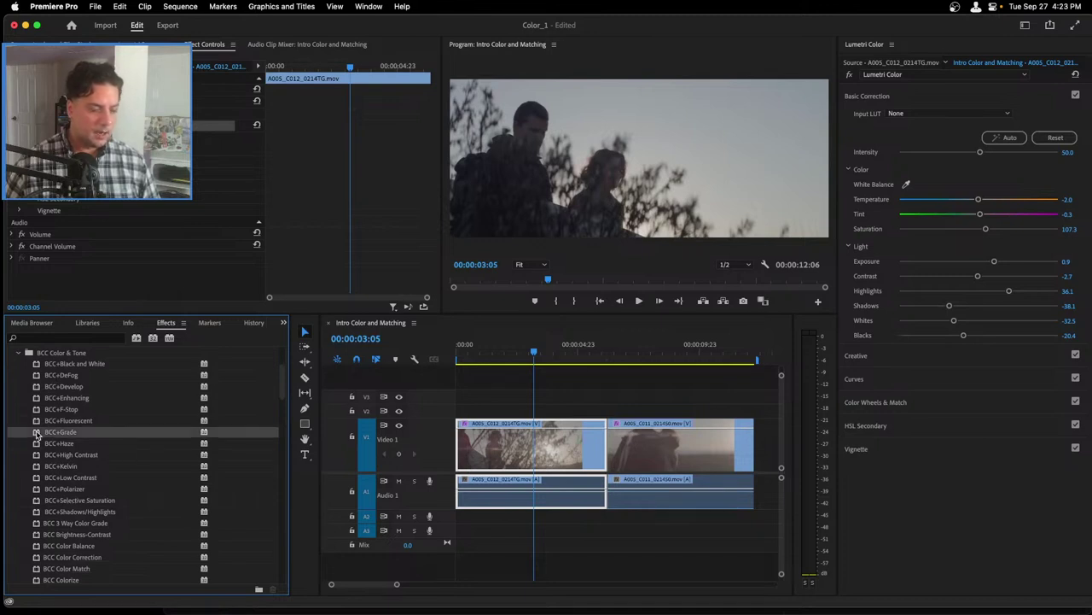
{"action": "left_click_drag", "start_coordinate": [36, 434], "coordinate": [530, 449]}
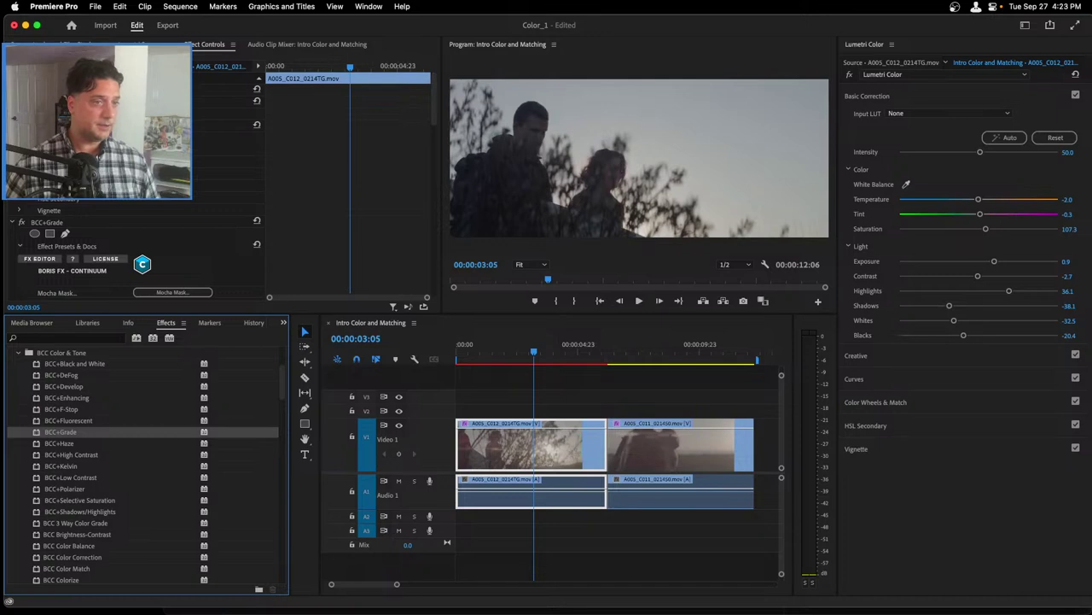
- Look through the BCC+Grade parameters of the first clip and open the effect in the FX Editor
{"action": "scroll", "coordinate": [137, 256], "scroll_direction": "down", "scroll_amount": 3}
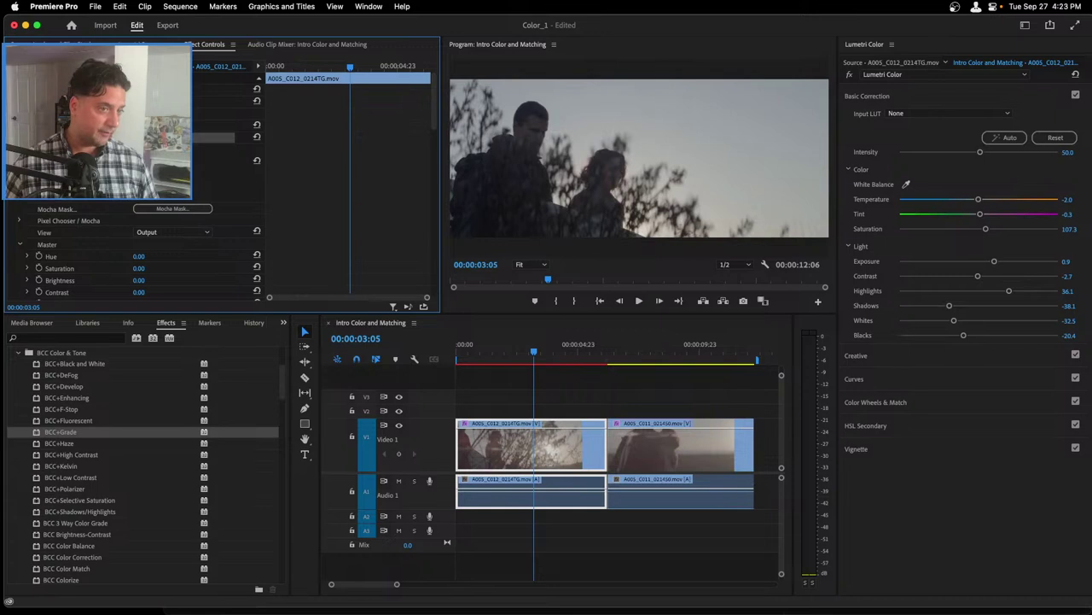
{"action": "scroll", "coordinate": [58, 215], "scroll_direction": "down", "scroll_amount": 5}
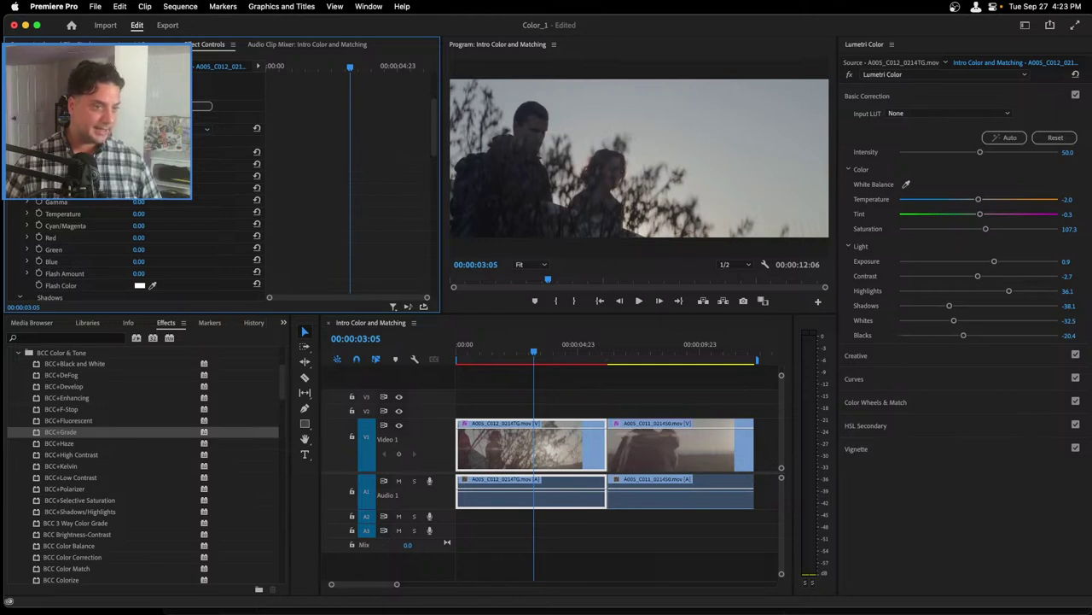
{"action": "scroll", "coordinate": [75, 260], "scroll_direction": "up", "scroll_amount": 5}
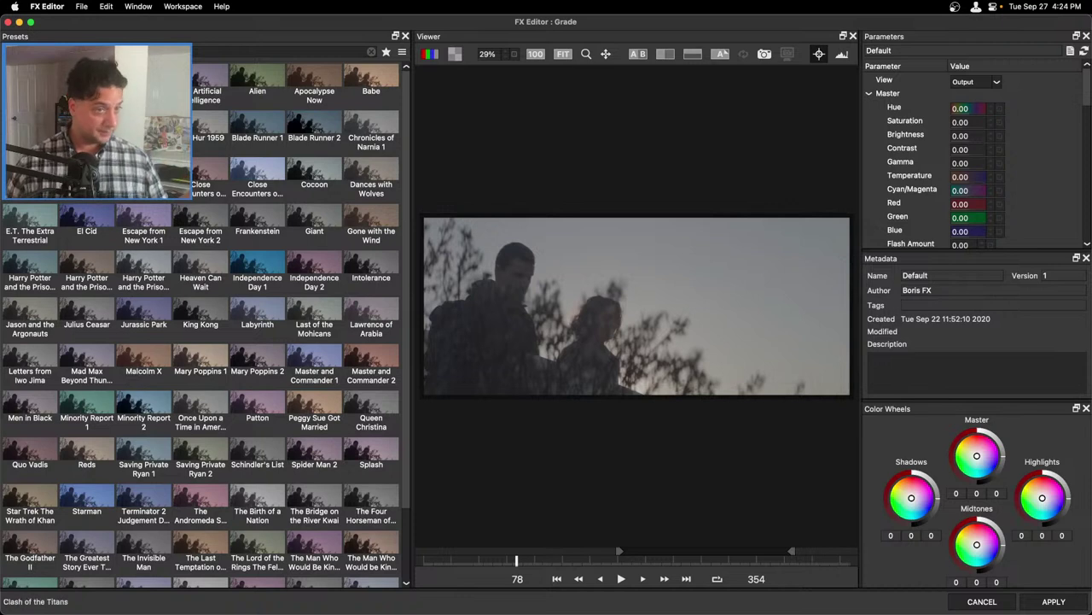
- Try the Grade presets 2001 A Space Odyssey 1, Master and Commander 2, Queen Christina and Splash on the clip
{"action": "left_click", "coordinate": [30, 81]}
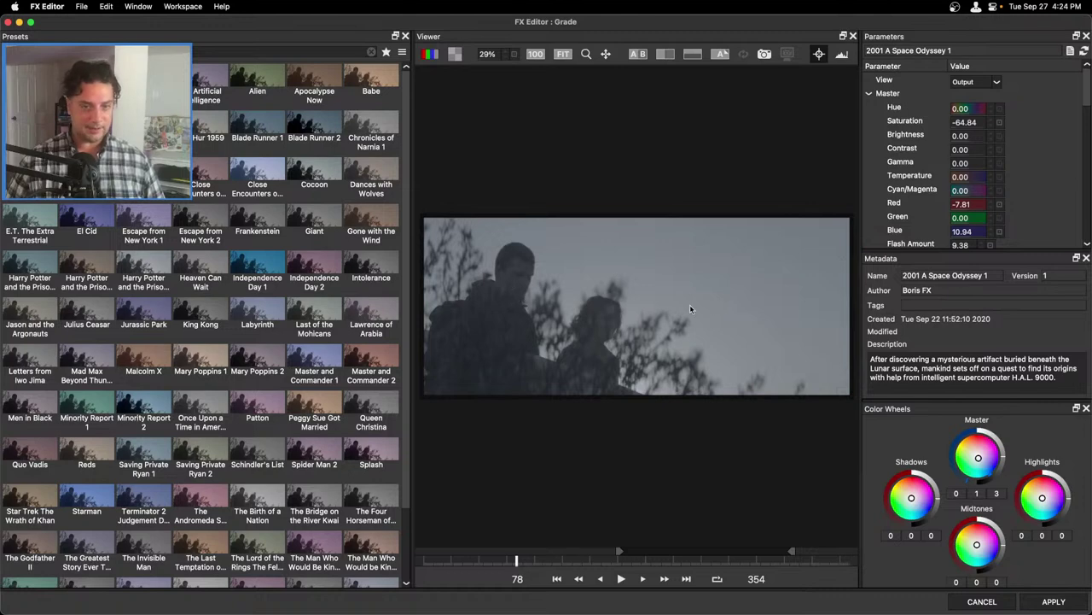
{"action": "left_click", "coordinate": [376, 358]}
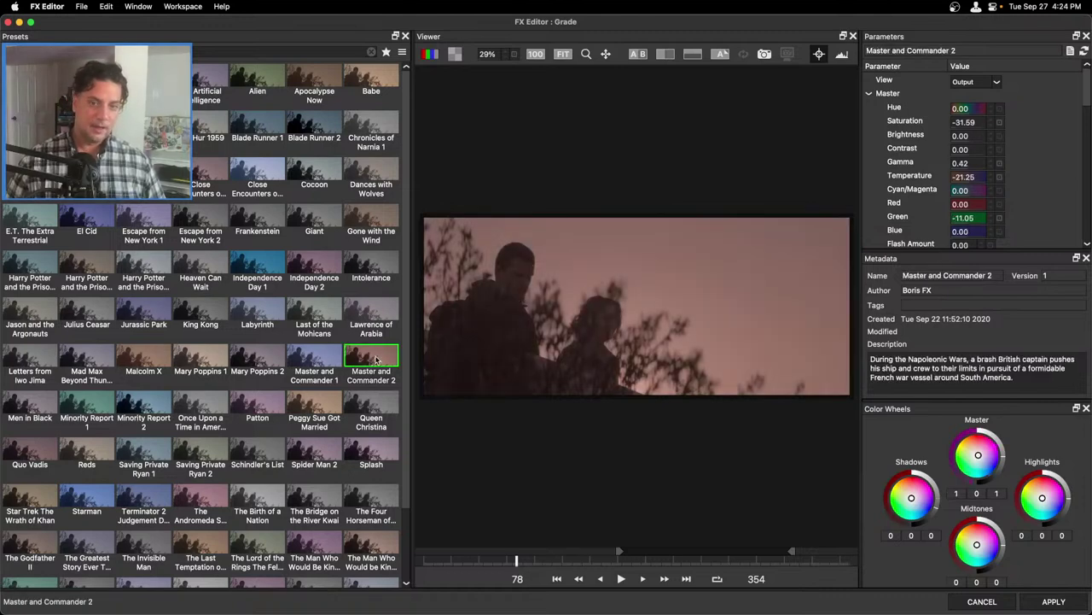
{"action": "left_click", "coordinate": [331, 396]}
{"action": "left_click", "coordinate": [372, 406]}
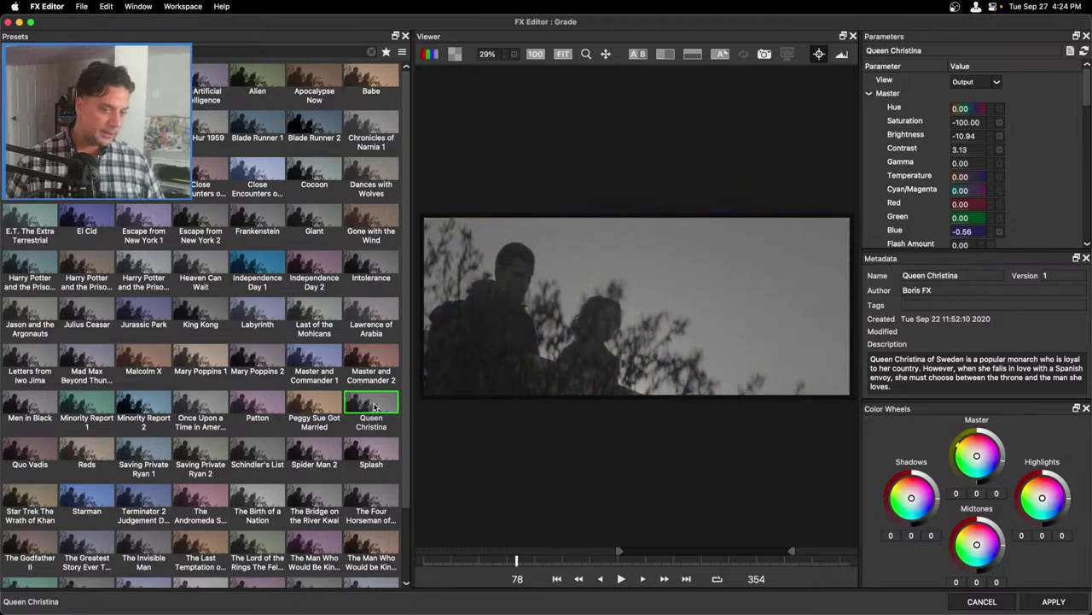
{"action": "left_click", "coordinate": [333, 450]}
{"action": "right_click", "coordinate": [363, 490]}
{"action": "left_click", "coordinate": [378, 455]}
{"action": "left_click", "coordinate": [376, 455]}
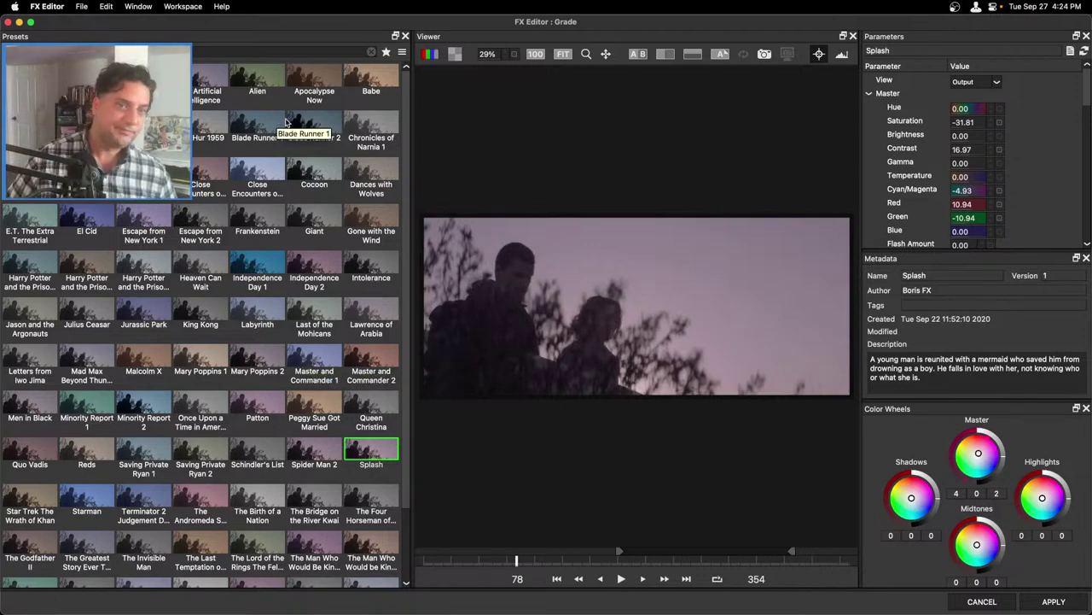
- Try the Grade presets Blade Runner 2, The Man Who Would Be King 1 and 2, The War of the Worlds and The Time Machine
{"action": "left_click", "coordinate": [314, 124]}
{"action": "scroll", "coordinate": [128, 299], "scroll_direction": "down", "scroll_amount": 2}
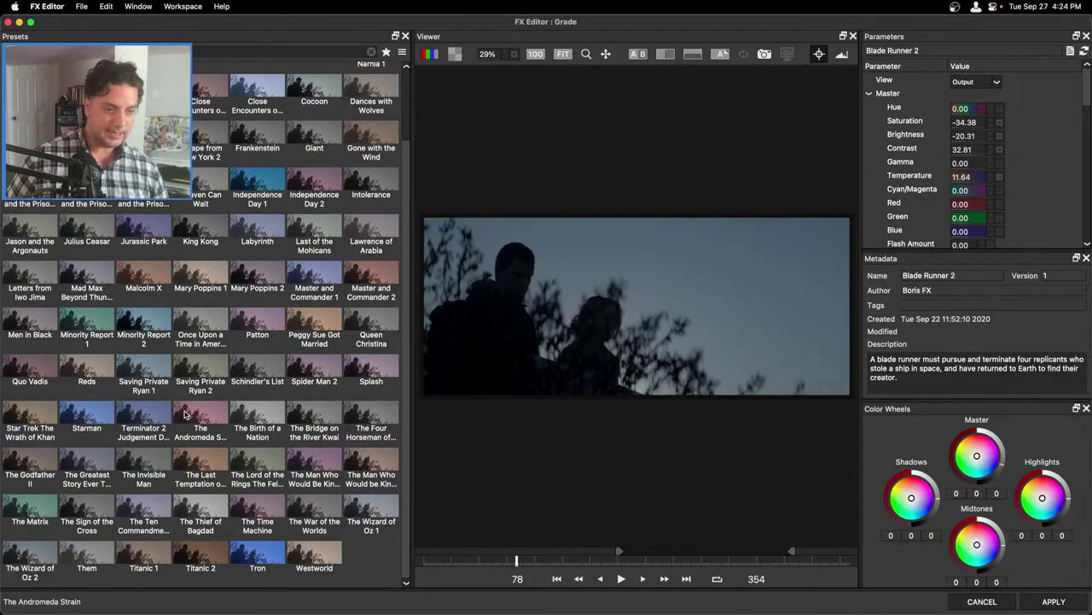
{"action": "left_click", "coordinate": [333, 468]}
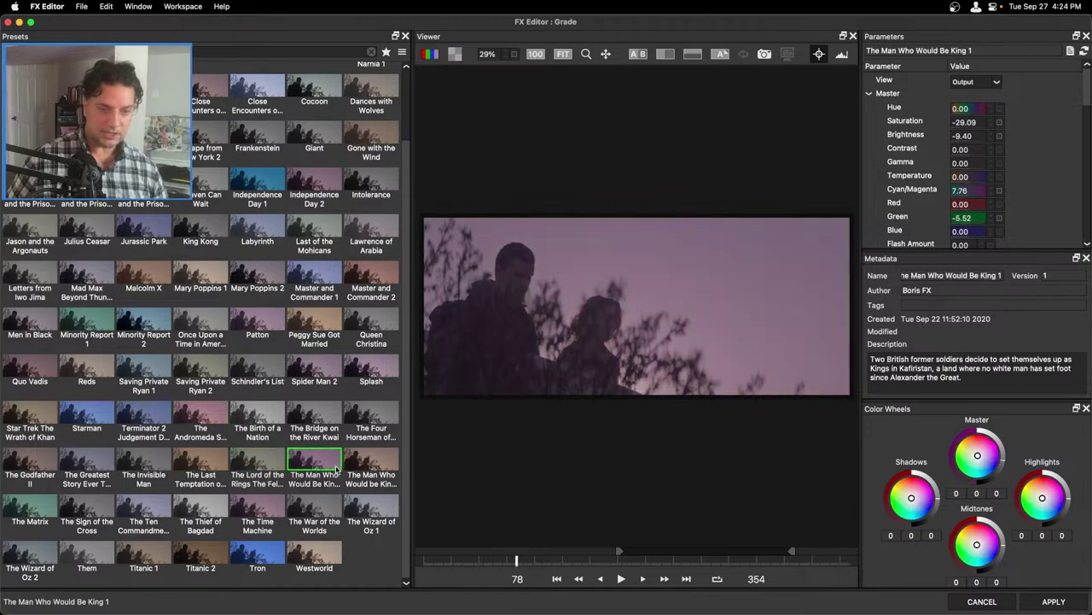
{"action": "left_click", "coordinate": [369, 468]}
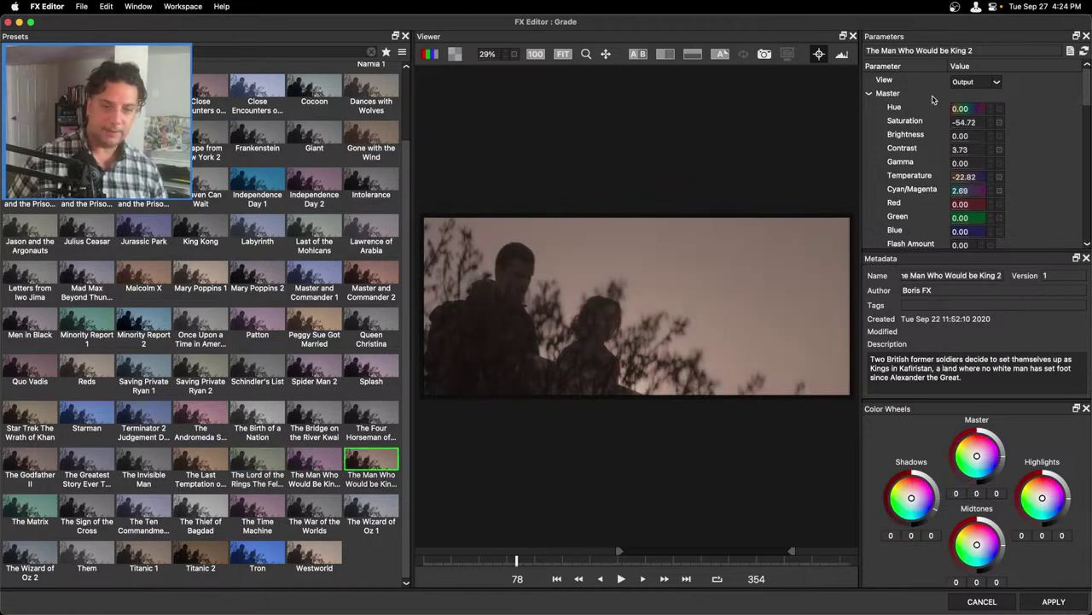
{"action": "left_click", "coordinate": [312, 511]}
{"action": "left_click", "coordinate": [246, 510]}
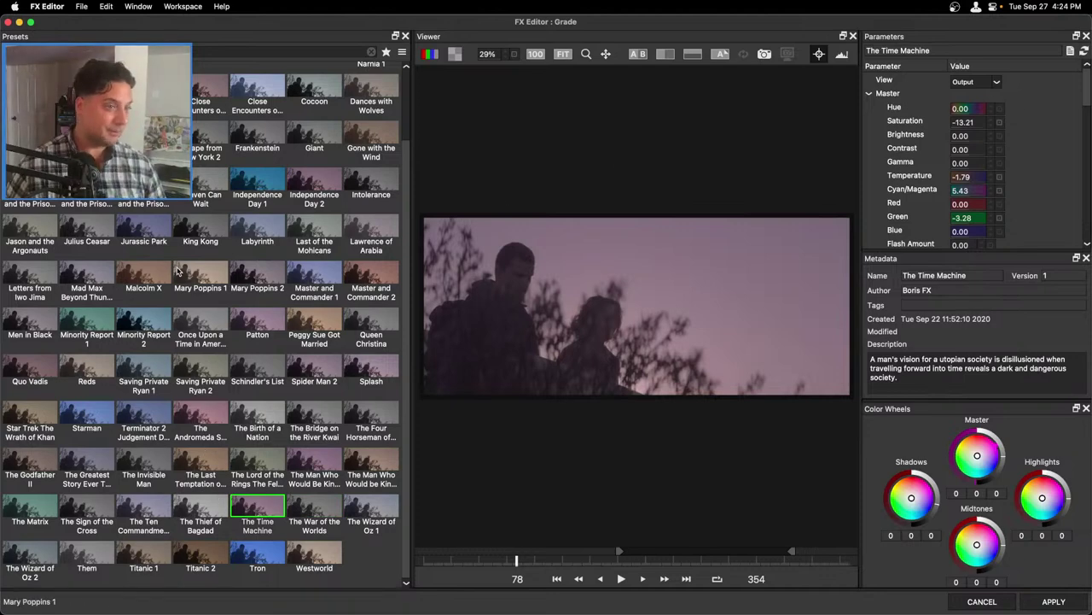
- Try the Grade presets 2001 A Space Odyssey 1 and Once Upon a Time in America on the clip
{"action": "scroll", "coordinate": [178, 272], "scroll_direction": "up", "scroll_amount": 3}
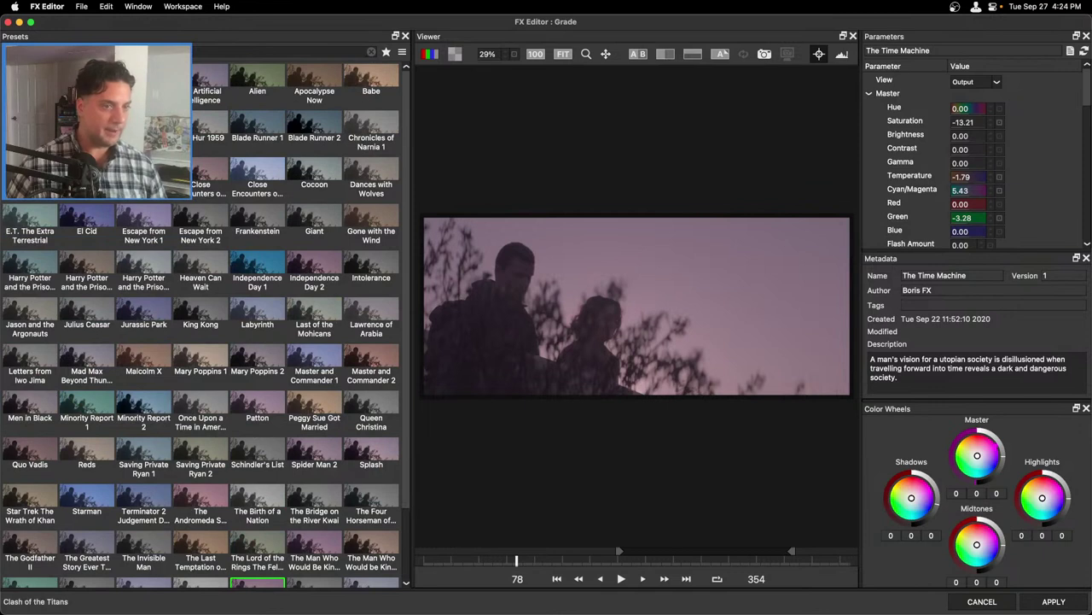
{"action": "left_click", "coordinate": [143, 174]}
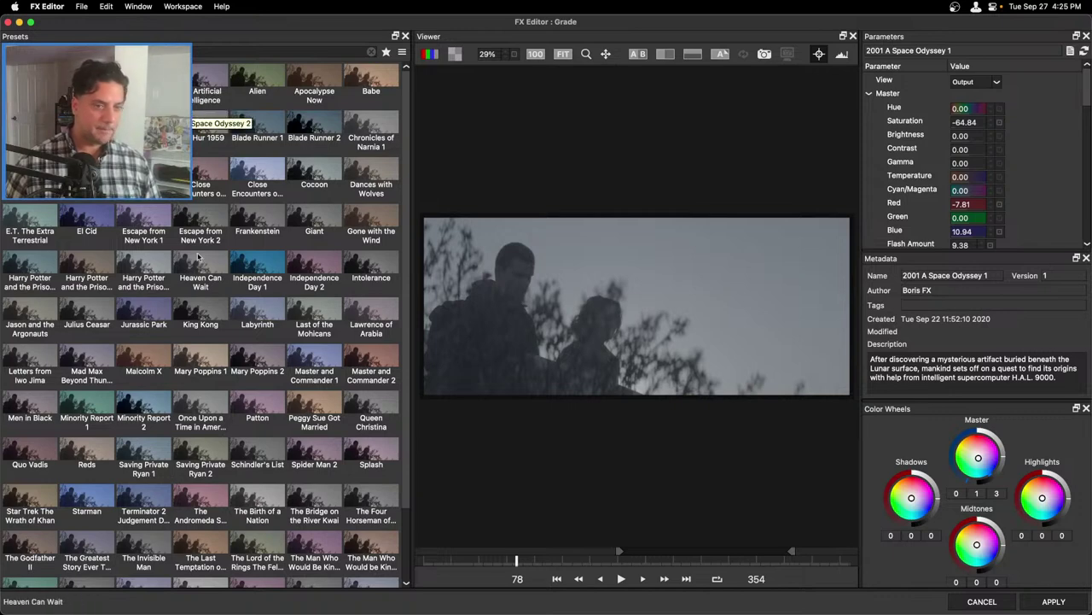
{"action": "scroll", "coordinate": [282, 340], "scroll_direction": "down", "scroll_amount": 2}
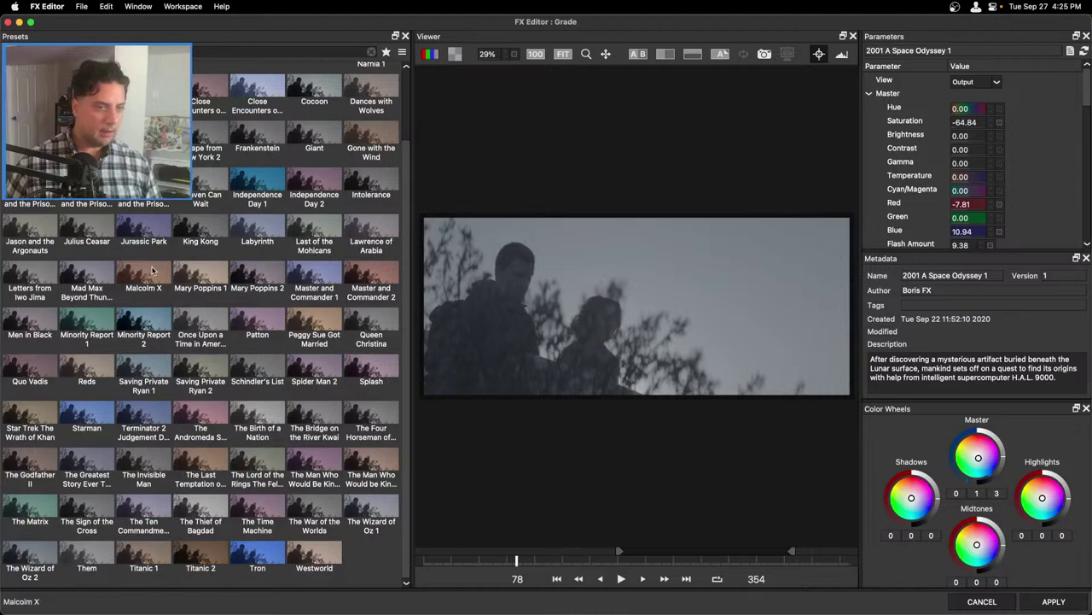
{"action": "left_click", "coordinate": [201, 322]}
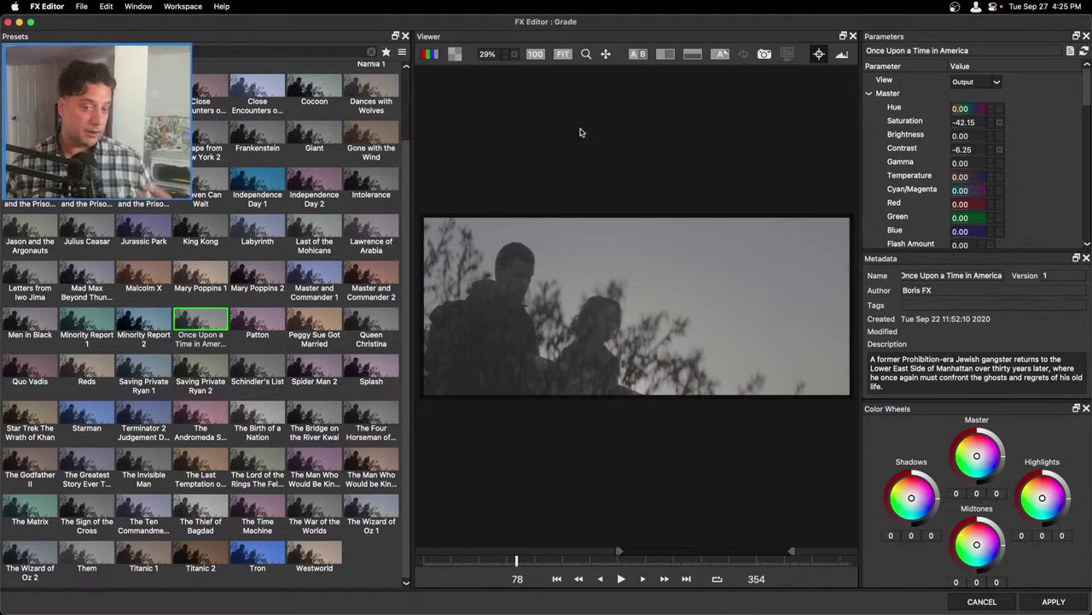
- Switch to the Master and Commander 2 preset and compare it with the original in the A/B view and a vertical split view
{"action": "left_click", "coordinate": [643, 58]}
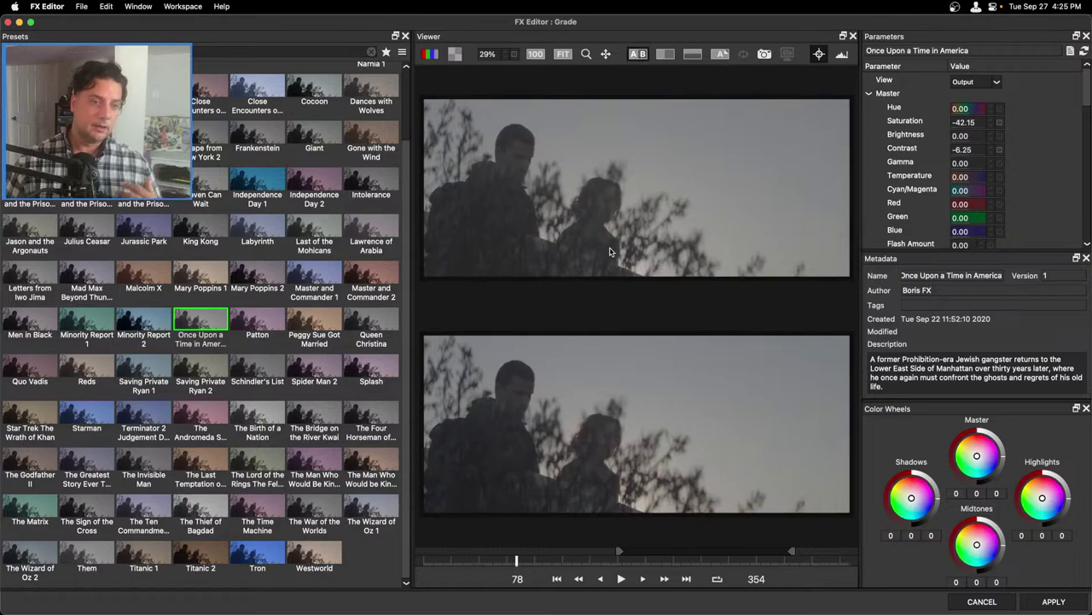
{"action": "left_click", "coordinate": [368, 278]}
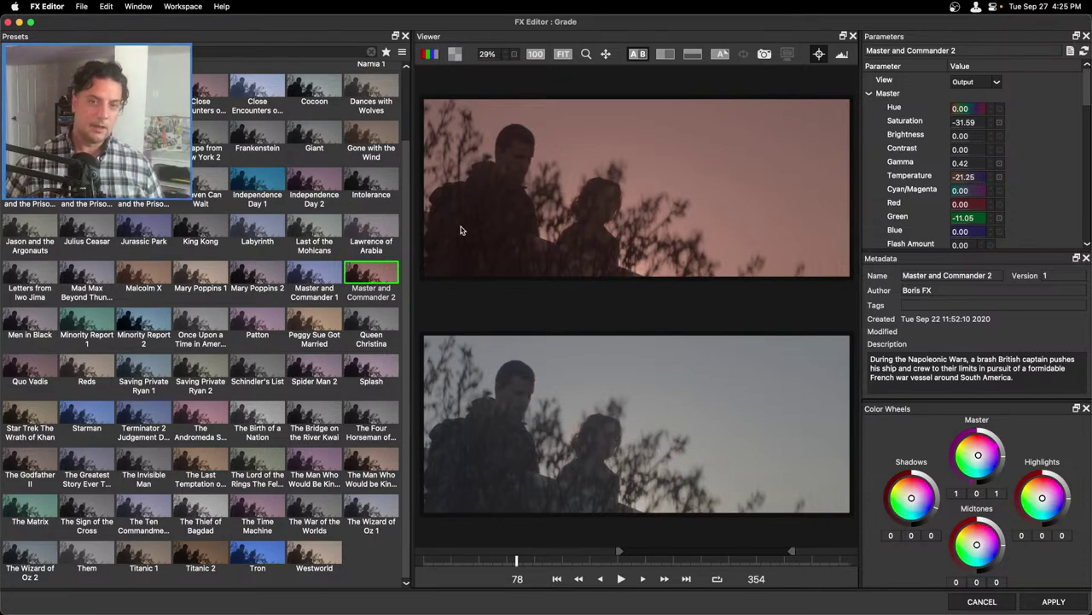
{"action": "left_click", "coordinate": [665, 54]}
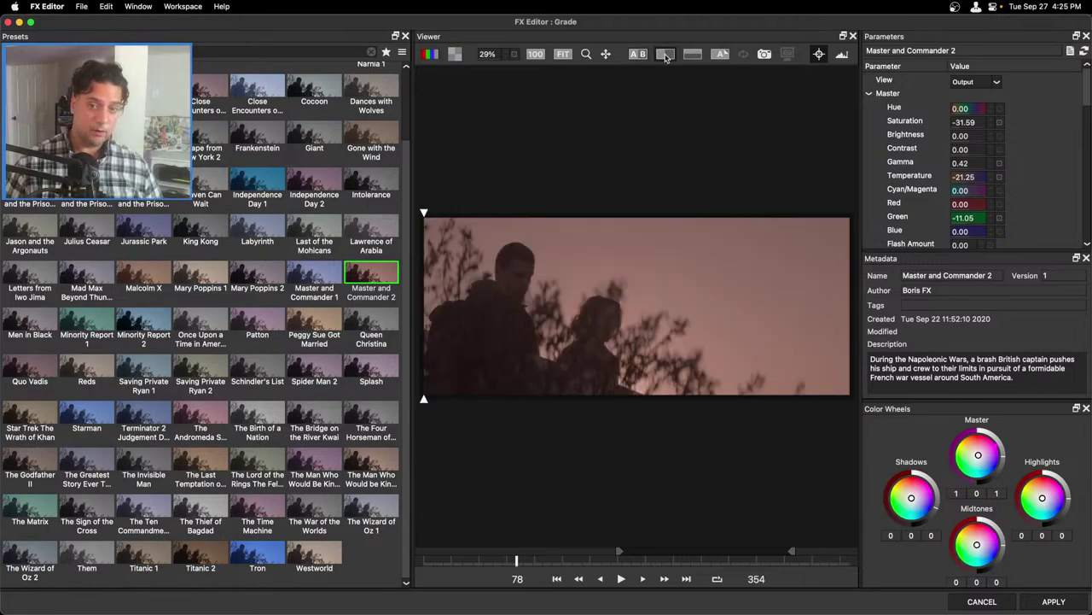
{"action": "left_click", "coordinate": [426, 211]}
{"action": "left_click_drag", "start_coordinate": [429, 212], "coordinate": [612, 211]}
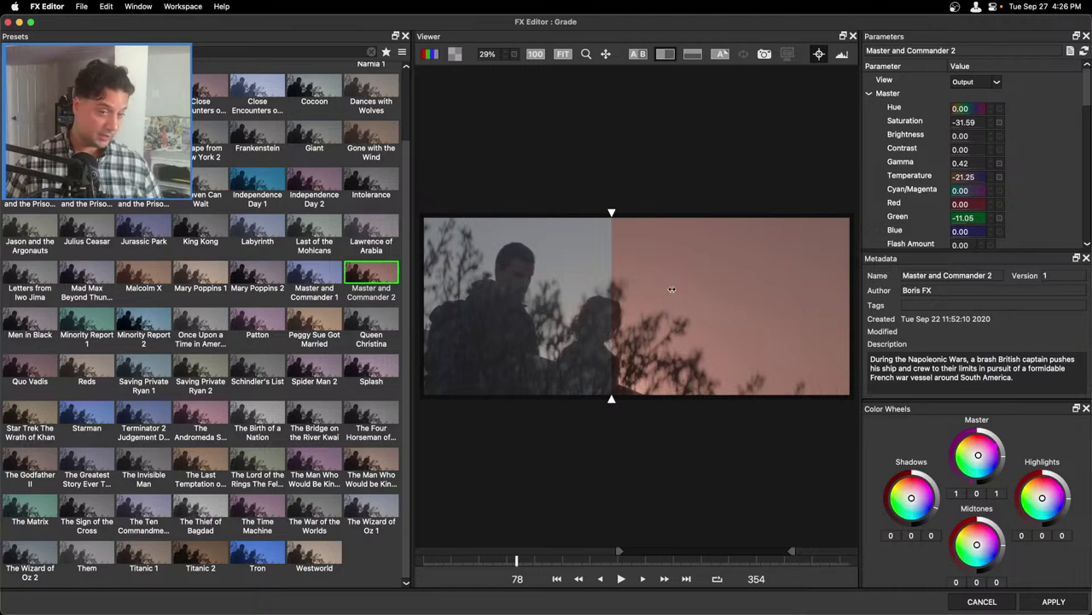
- Compare the graded and original image in a horizontal split view, moving the divider down to the image's lower edge
{"action": "left_click", "coordinate": [694, 57]}
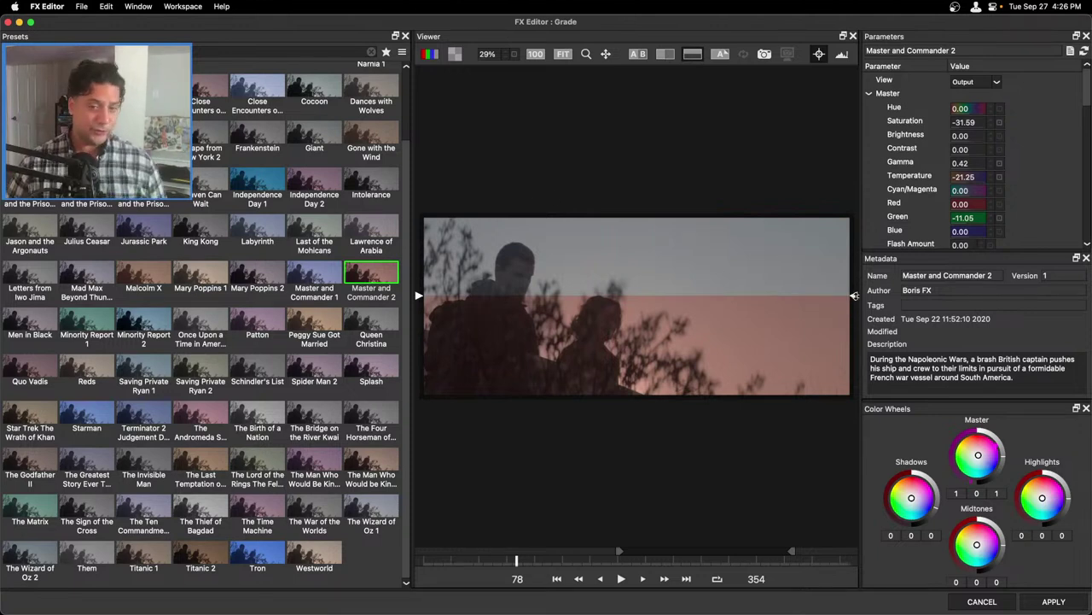
{"action": "mouse_move", "coordinate": [855, 294]}
{"action": "left_mouse_down"}
{"action": "mouse_move", "coordinate": [855, 306]}
{"action": "mouse_move", "coordinate": [854, 220]}
{"action": "mouse_move", "coordinate": [842, 193]}
{"action": "mouse_move", "coordinate": [537, 194]}
{"action": "mouse_move", "coordinate": [821, 212]}
{"action": "mouse_move", "coordinate": [877, 307]}
{"action": "mouse_move", "coordinate": [847, 255]}
{"action": "mouse_move", "coordinate": [866, 220]}
{"action": "mouse_move", "coordinate": [866, 299]}
{"action": "mouse_move", "coordinate": [629, 175]}
{"action": "mouse_move", "coordinate": [555, 174]}
{"action": "mouse_move", "coordinate": [792, 196]}
{"action": "mouse_move", "coordinate": [866, 224]}
{"action": "mouse_move", "coordinate": [854, 310]}
{"action": "mouse_move", "coordinate": [844, 328]}
{"action": "mouse_move", "coordinate": [854, 221]}
{"action": "mouse_move", "coordinate": [588, 209]}
{"action": "mouse_move", "coordinate": [812, 240]}
{"action": "mouse_move", "coordinate": [836, 309]}
{"action": "mouse_move", "coordinate": [845, 256]}
{"action": "mouse_move", "coordinate": [403, 203]}
{"action": "mouse_move", "coordinate": [427, 395]}
{"action": "mouse_move", "coordinate": [437, 308]}
{"action": "left_mouse_up"}
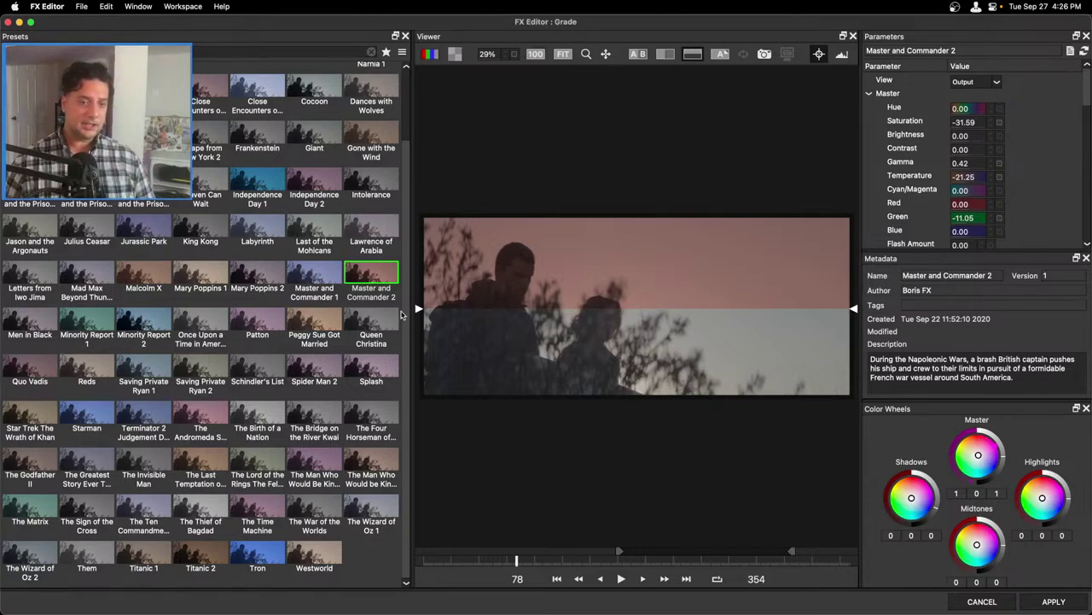
{"action": "left_click_drag", "start_coordinate": [417, 308], "coordinate": [420, 396]}
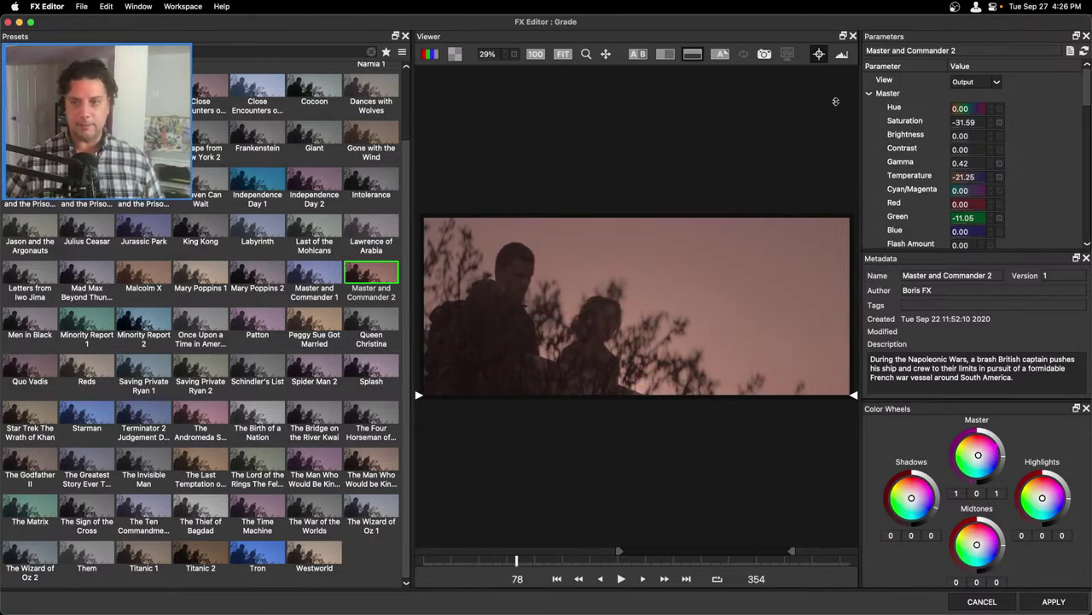
- Set the Master Saturation to -18.59 and Contrast to 27.00, take a snapshot for A/B comparison and save the project
{"action": "left_click_drag", "start_coordinate": [959, 149], "coordinate": [970, 122]}
{"action": "left_click", "coordinate": [971, 123]}
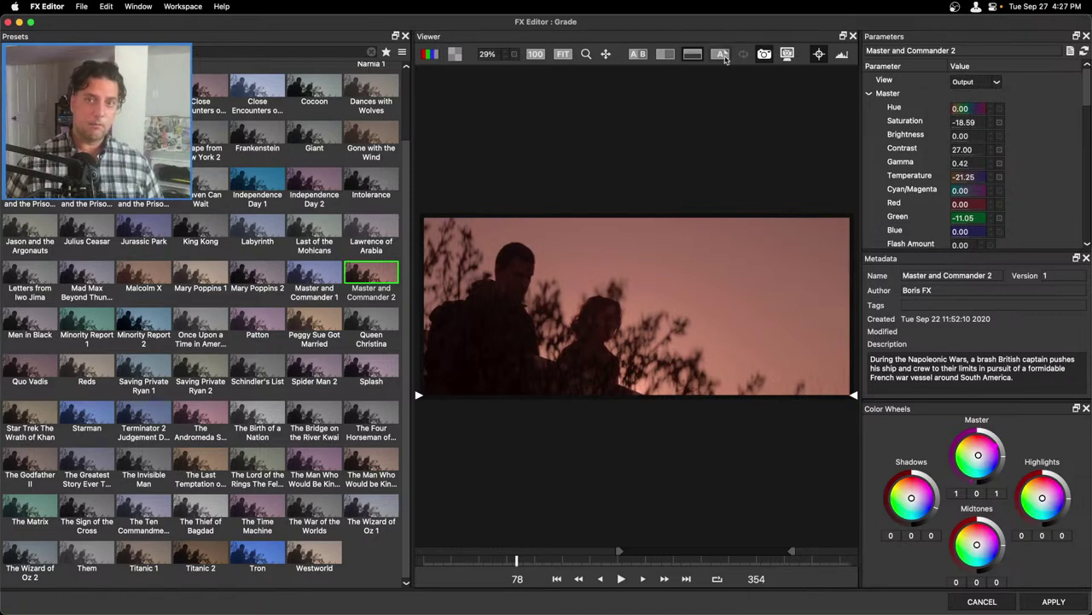
{"action": "left_click", "coordinate": [633, 54]}
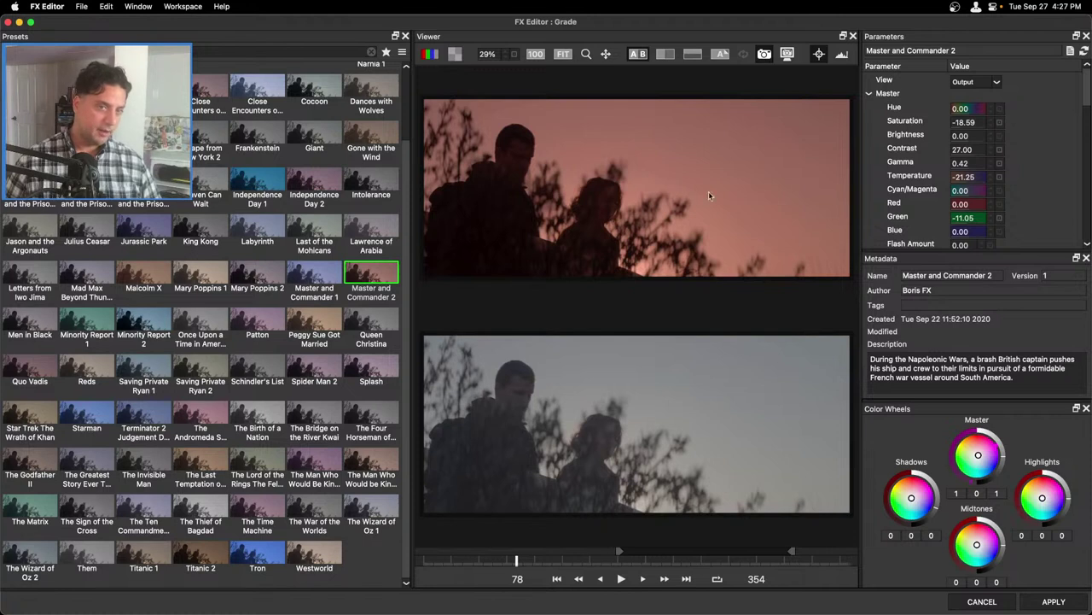
{"action": "key", "text": "super+s"}
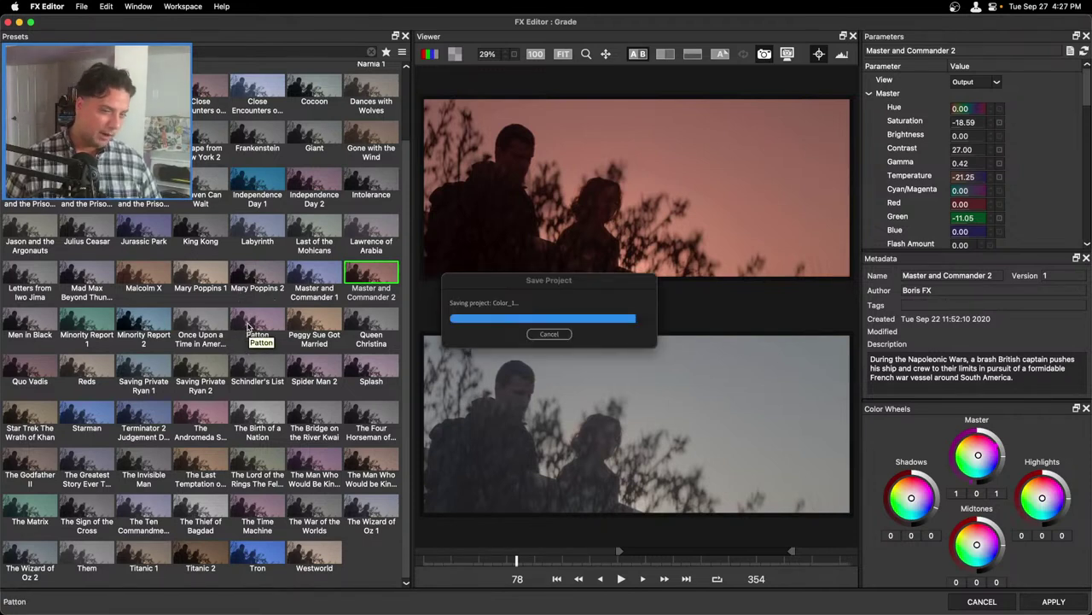
- Try the Patton and Peggy Sue Got Married presets and compare the latter with the original and the snapshot
{"action": "left_click", "coordinate": [248, 327]}
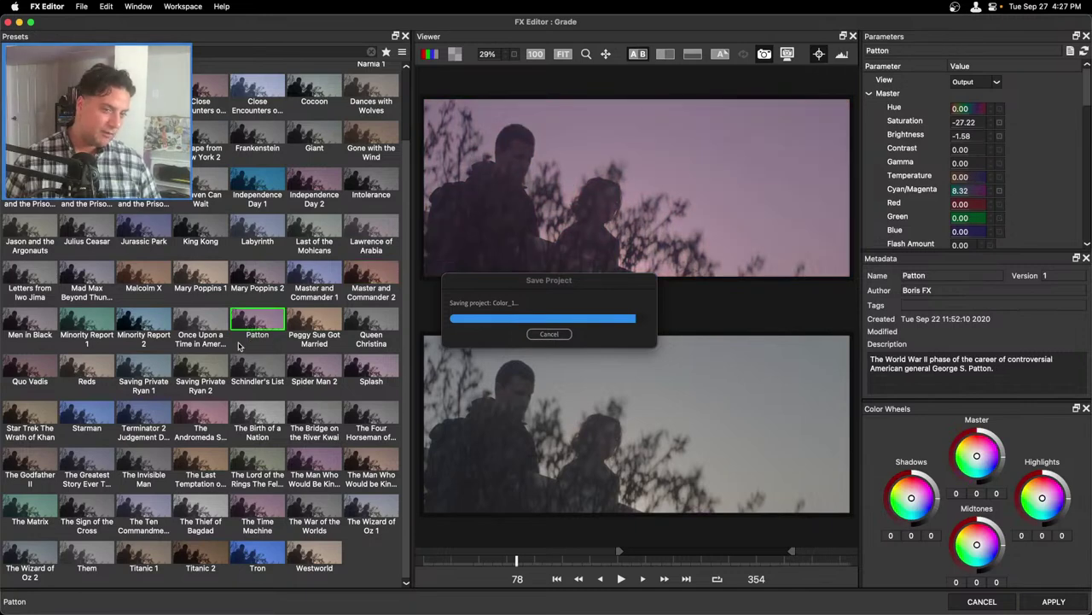
{"action": "left_click", "coordinate": [316, 327]}
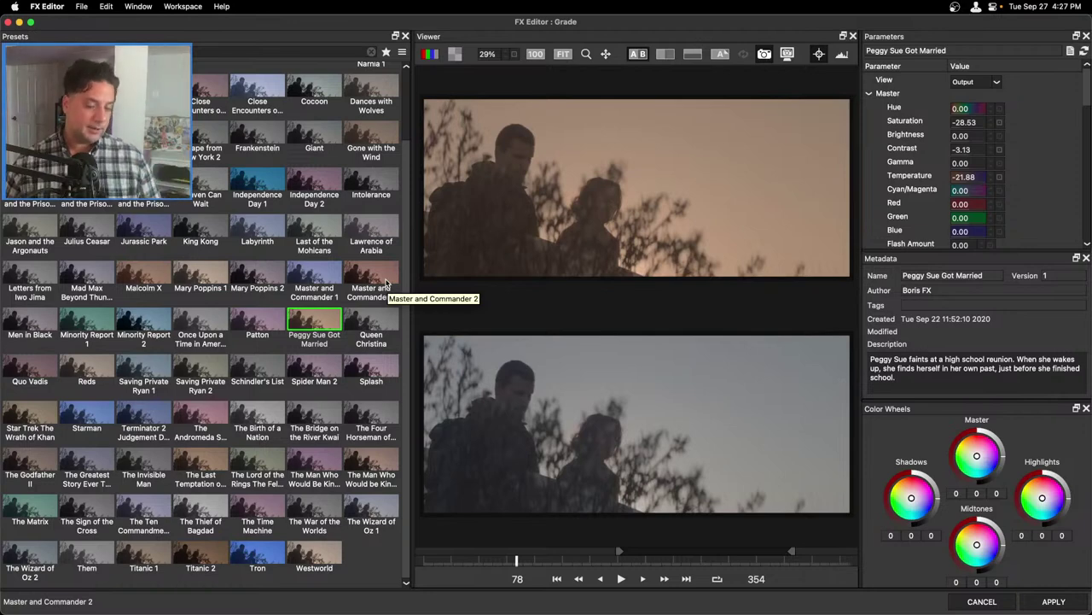
{"action": "left_click", "coordinate": [788, 55]}
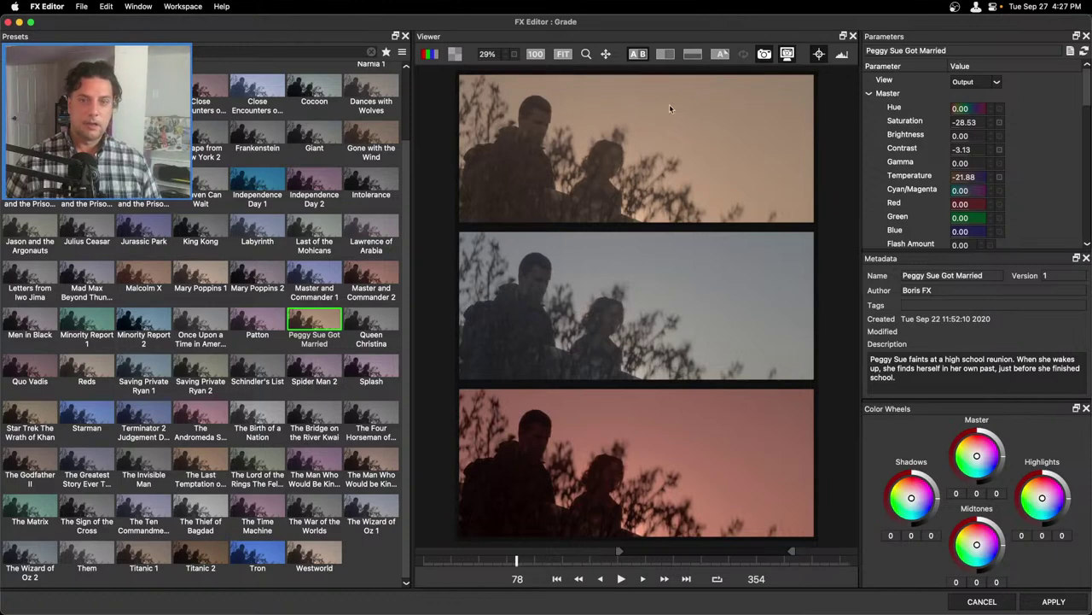
{"action": "left_click", "coordinate": [637, 54]}
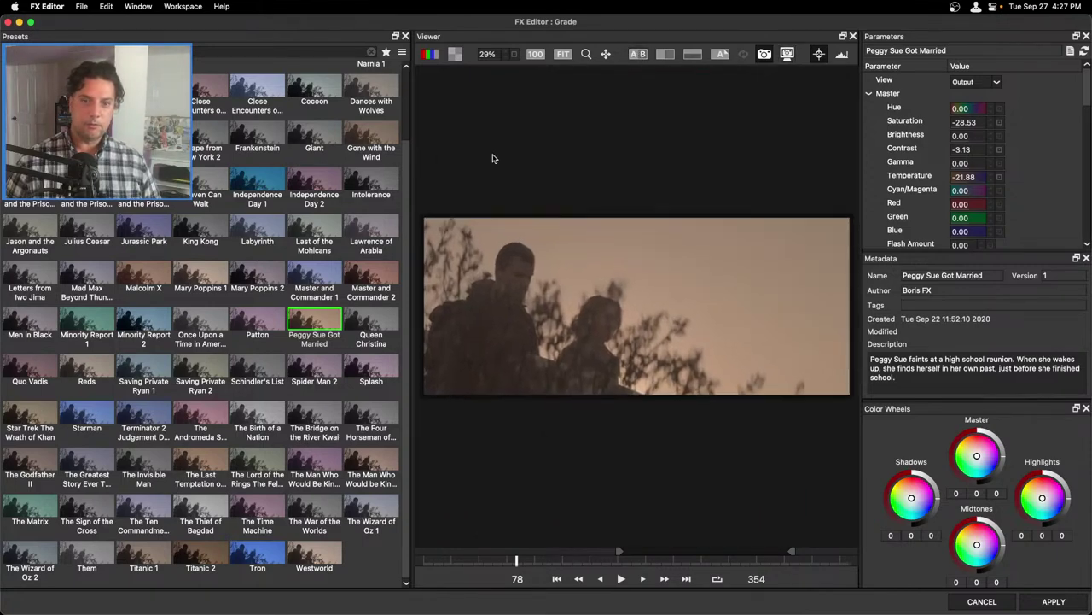
- Choose the 2001 A Space Odyssey 2 preset, set Master Saturation to 13.00 and Brightness to -4.19, and apply the grade to the clip
{"action": "scroll", "coordinate": [267, 328], "scroll_direction": "up", "scroll_amount": 2}
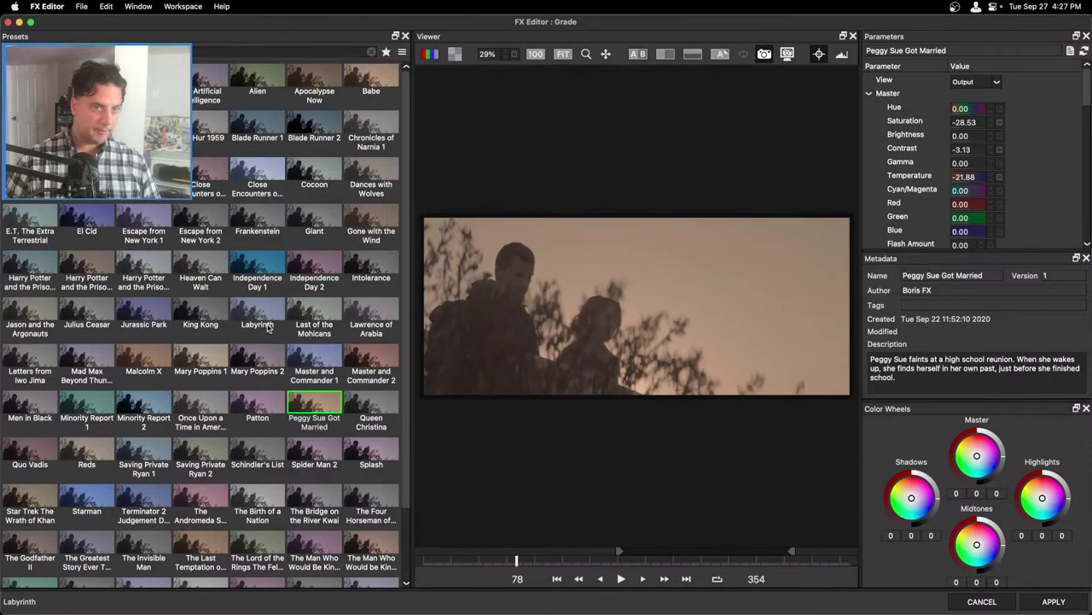
{"action": "left_click", "coordinate": [86, 77]}
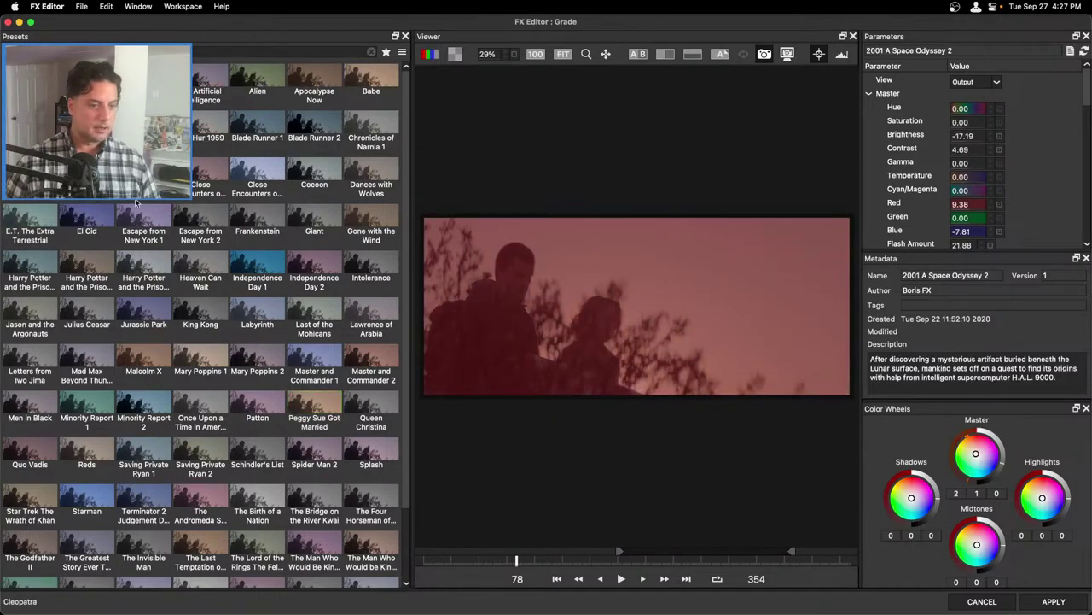
{"action": "scroll", "coordinate": [152, 221], "scroll_direction": "down", "scroll_amount": 2}
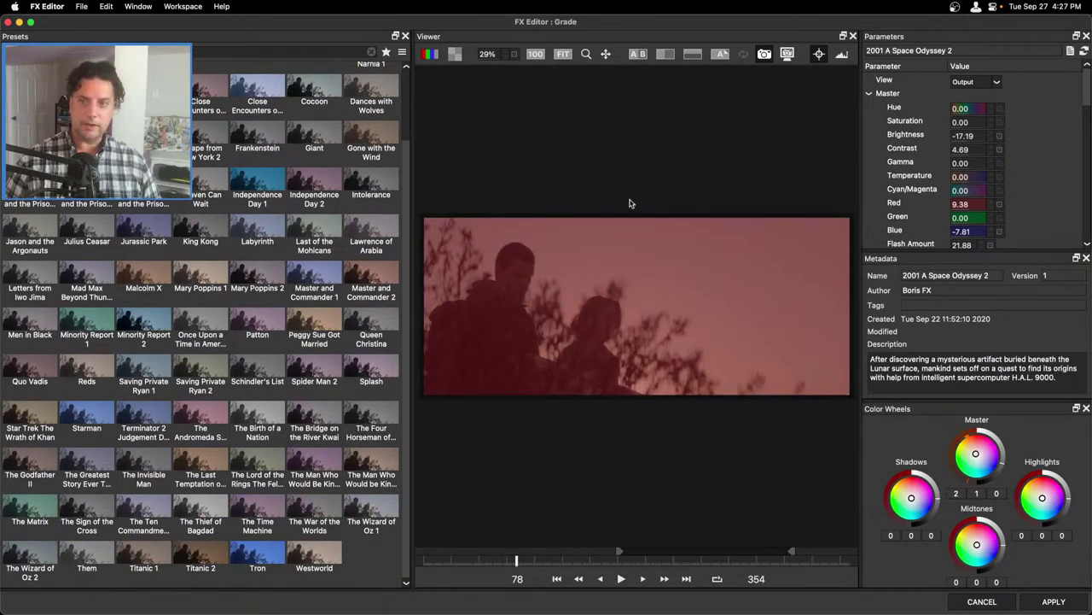
{"action": "mouse_move", "coordinate": [969, 137]}
{"action": "left_mouse_down"}
{"action": "mouse_move", "coordinate": [981, 136]}
{"action": "mouse_move", "coordinate": [966, 122]}
{"action": "mouse_move", "coordinate": [980, 122]}
{"action": "left_mouse_up"}
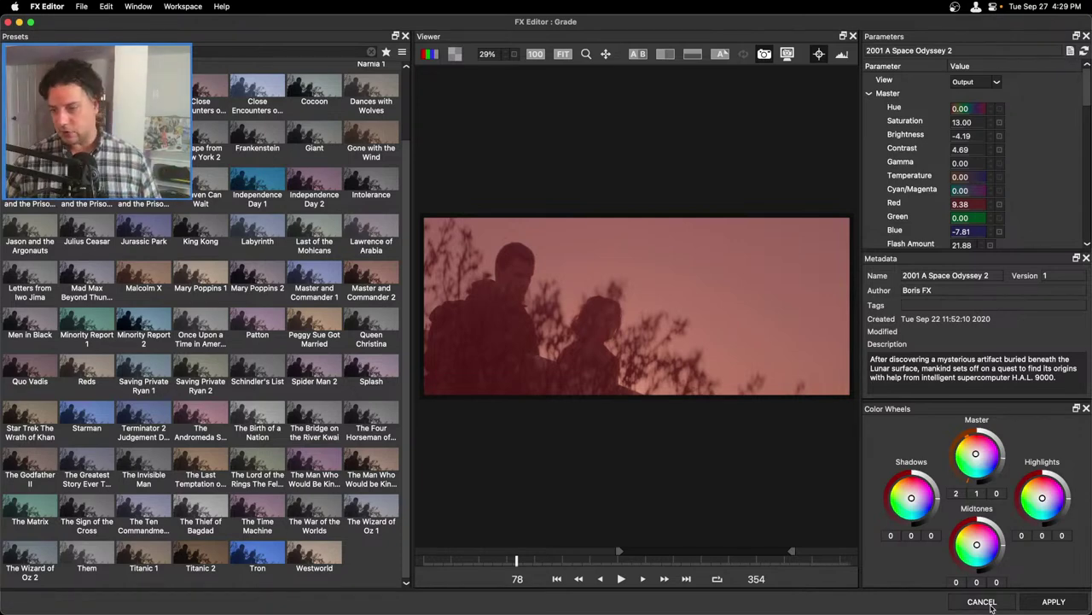
{"action": "left_click", "coordinate": [1052, 602]}
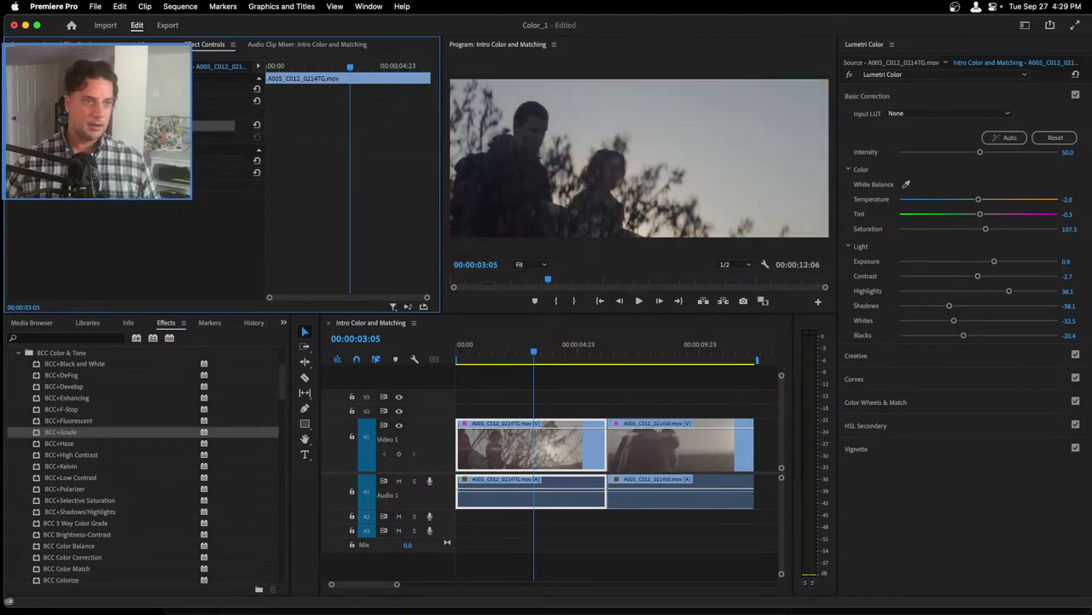
- Undo the removal of the BCC+Grade effect from the first clip and move the playhead to 00:00:02:20
{"action": "key", "text": "super+z"}
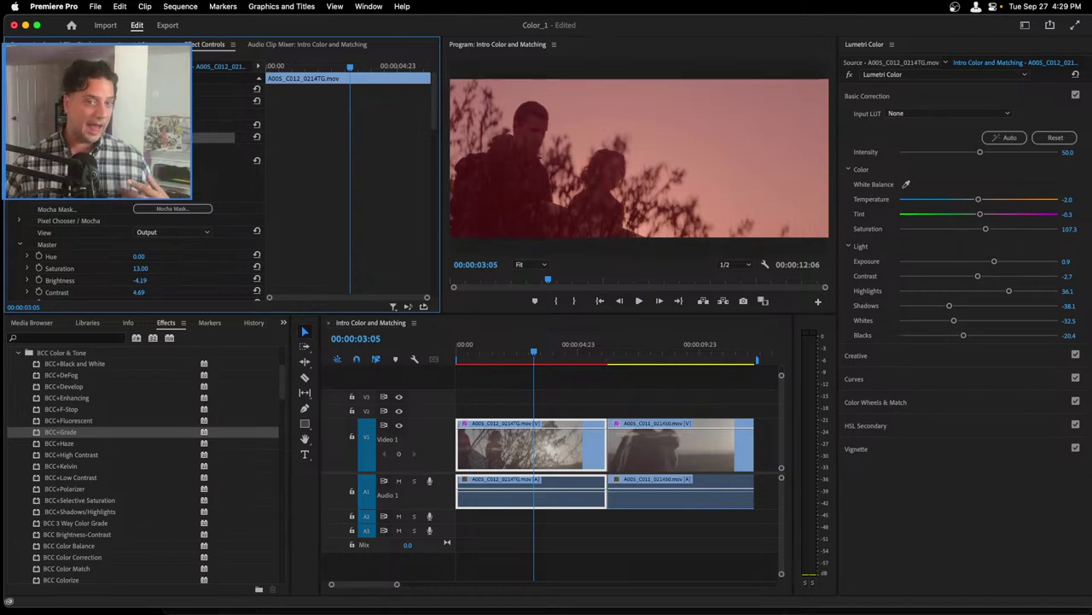
{"action": "scroll", "coordinate": [137, 222], "scroll_direction": "down", "scroll_amount": 3}
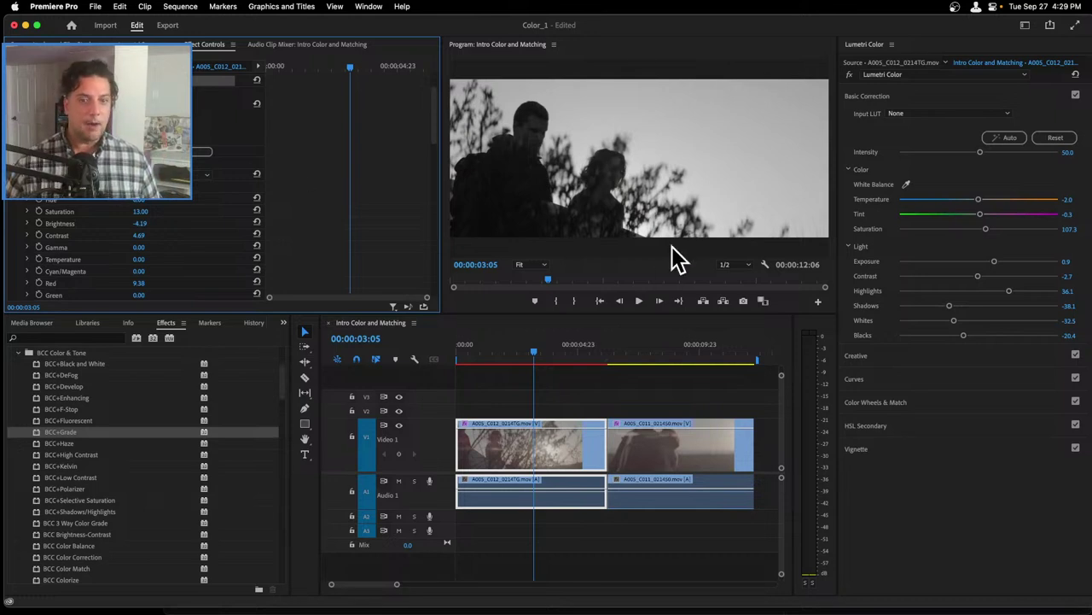
{"action": "left_click_drag", "start_coordinate": [543, 353], "coordinate": [526, 355]}
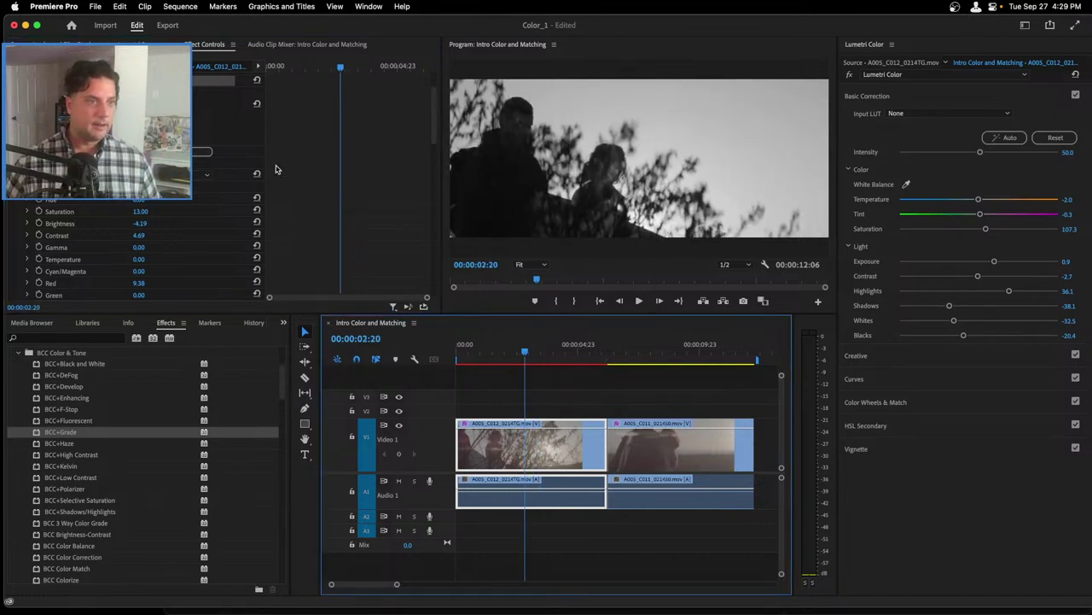
- Look through the BCC+Grade parameters of the first clip from Master down to Mix with Original, and collapse the effect
{"action": "scroll", "coordinate": [240, 160], "scroll_direction": "up", "scroll_amount": 3}
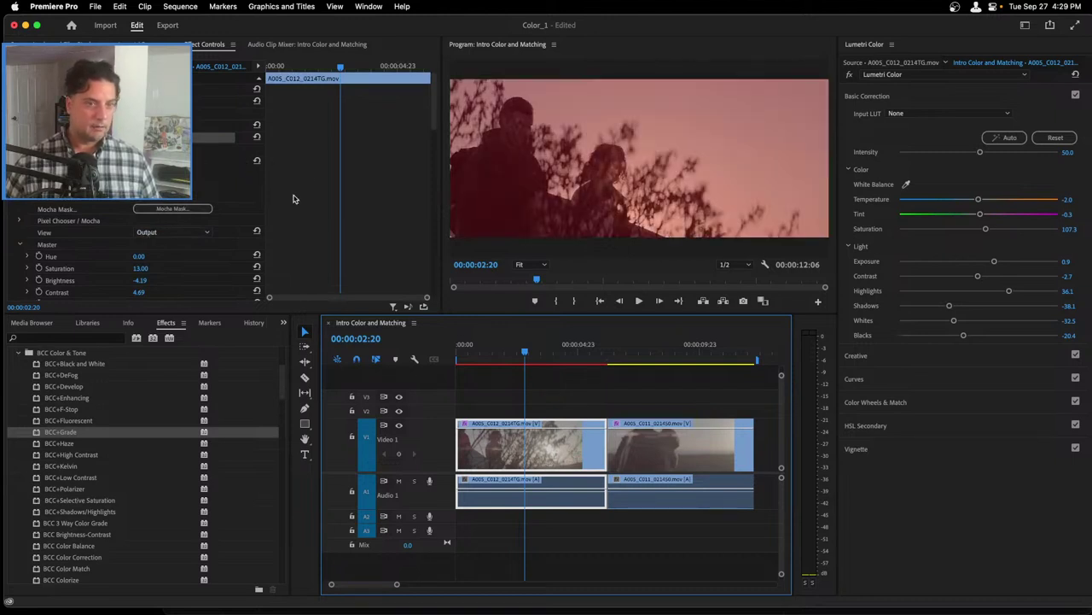
{"action": "left_click_drag", "start_coordinate": [434, 126], "coordinate": [434, 141]}
{"action": "scroll", "coordinate": [435, 140], "scroll_direction": "down", "scroll_amount": 3}
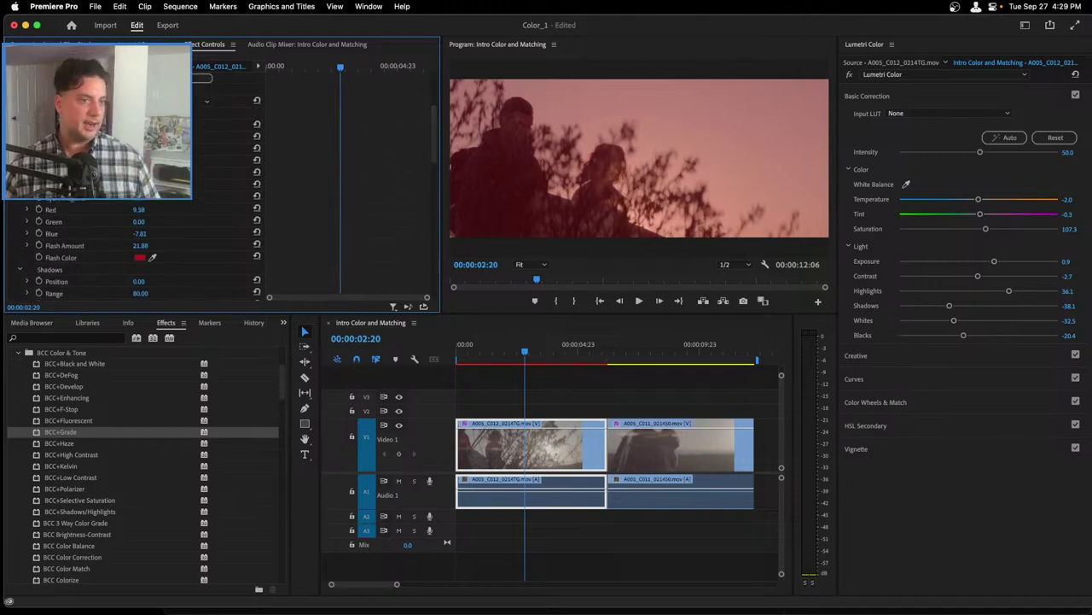
{"action": "left_click_drag", "start_coordinate": [436, 137], "coordinate": [432, 253]}
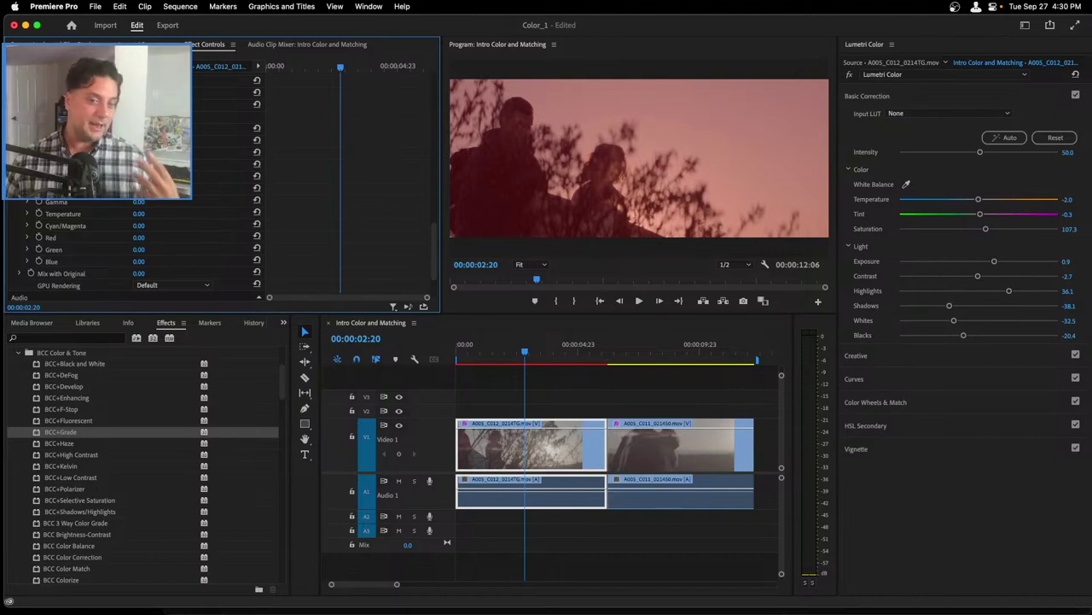
{"action": "left_click_drag", "start_coordinate": [436, 249], "coordinate": [433, 126]}
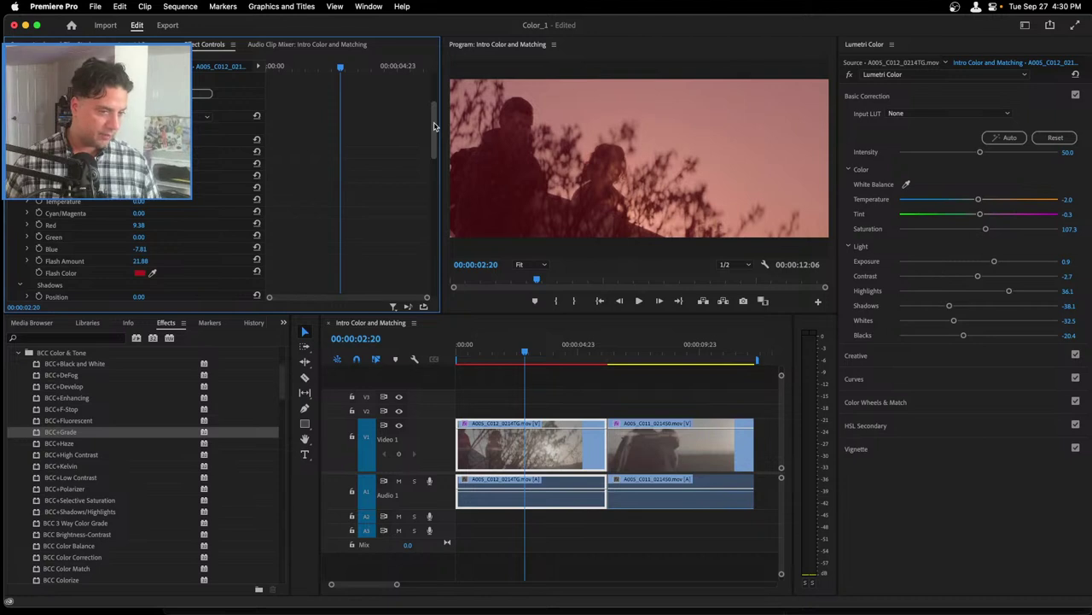
{"action": "left_click_drag", "start_coordinate": [433, 125], "coordinate": [434, 86]}
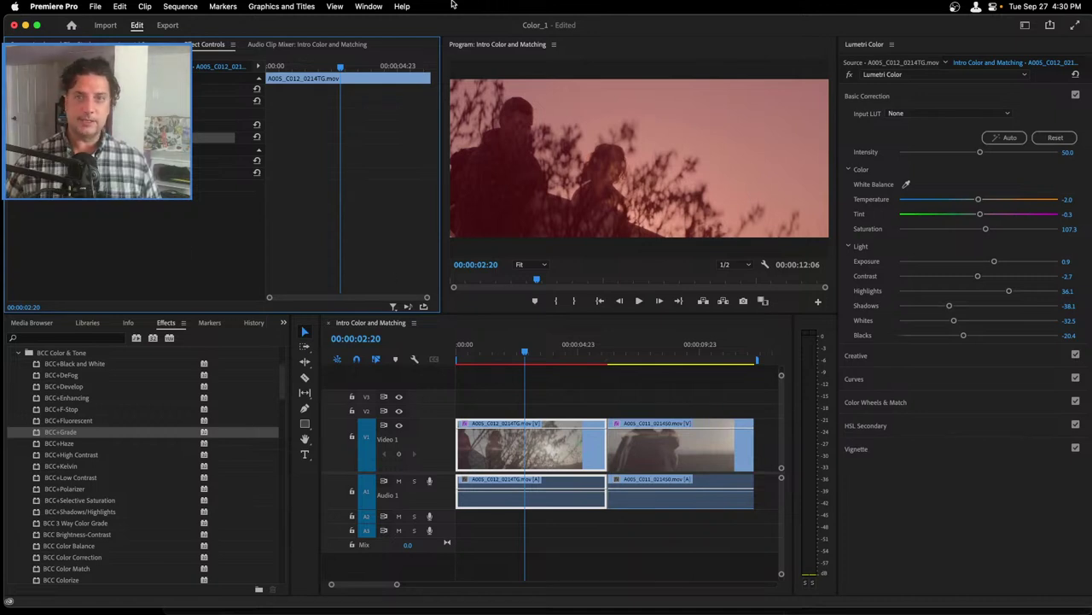
- Switch to the Assembly workspace and open the Looks and Films Stocks sequence with the playhead at 00:00:00:14
{"action": "left_click", "coordinate": [370, 7]}
{"action": "mouse_move", "coordinate": [373, 25]}
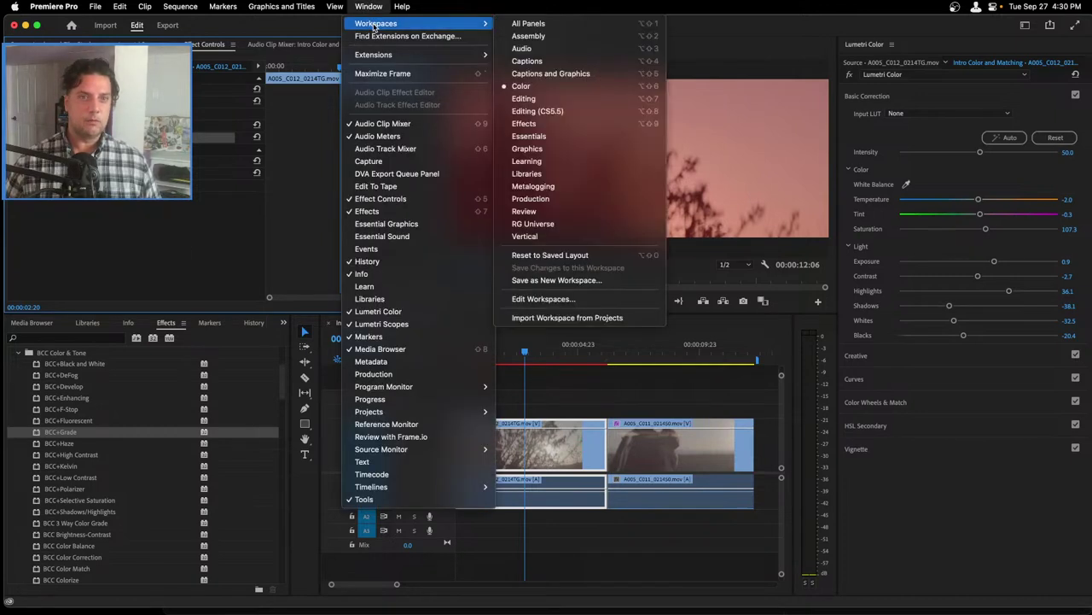
{"action": "left_click", "coordinate": [586, 36]}
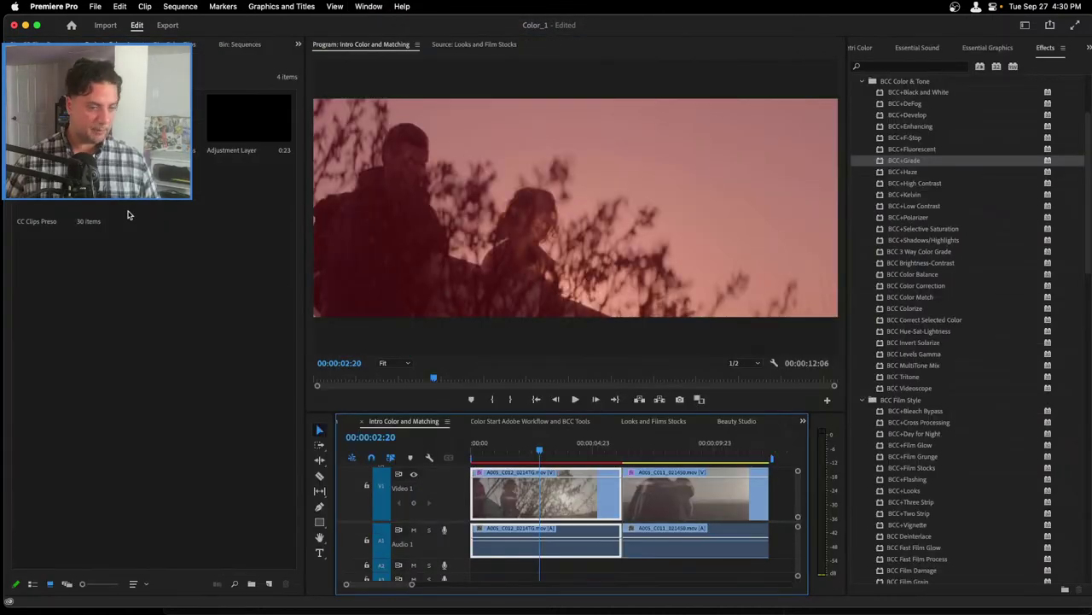
{"action": "left_click", "coordinate": [128, 214]}
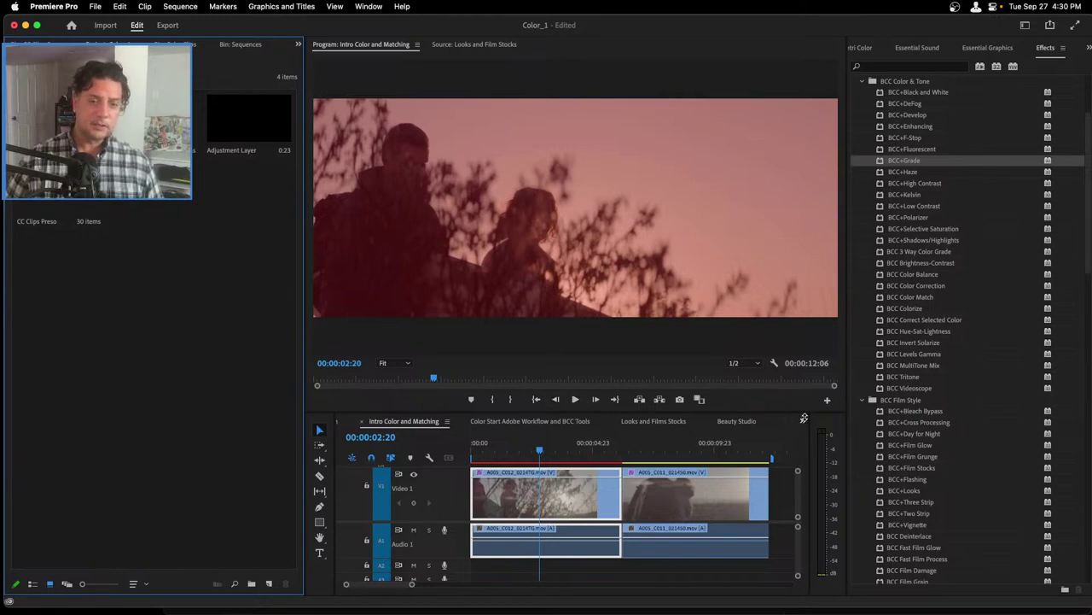
{"action": "left_click", "coordinate": [803, 420]}
{"action": "left_click", "coordinate": [653, 423]}
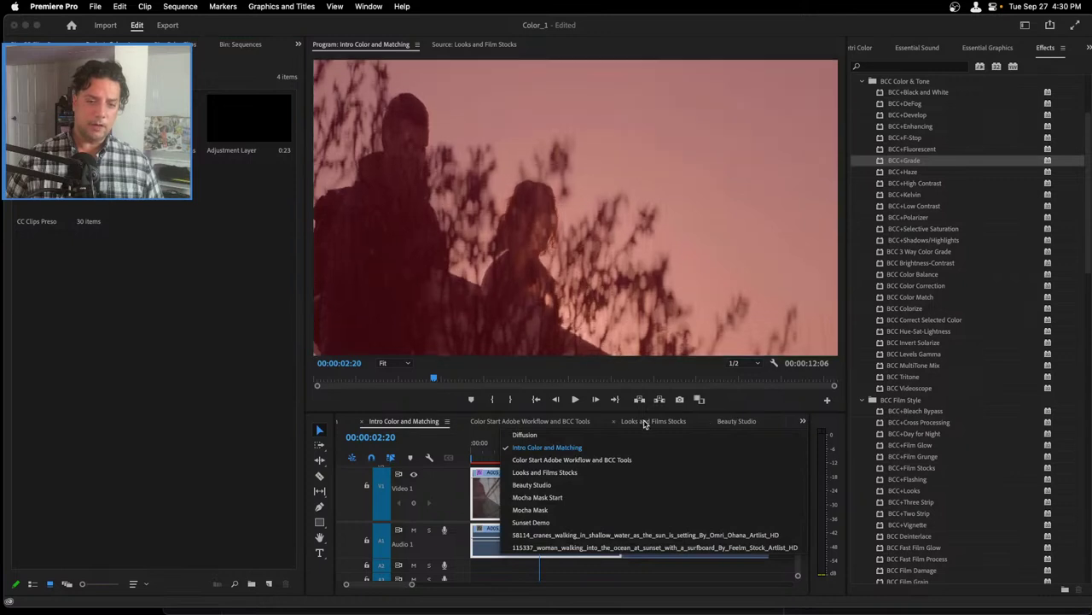
{"action": "mouse_move", "coordinate": [509, 447]}
{"action": "left_mouse_down"}
{"action": "mouse_move", "coordinate": [554, 447]}
{"action": "mouse_move", "coordinate": [491, 453]}
{"action": "left_mouse_up"}
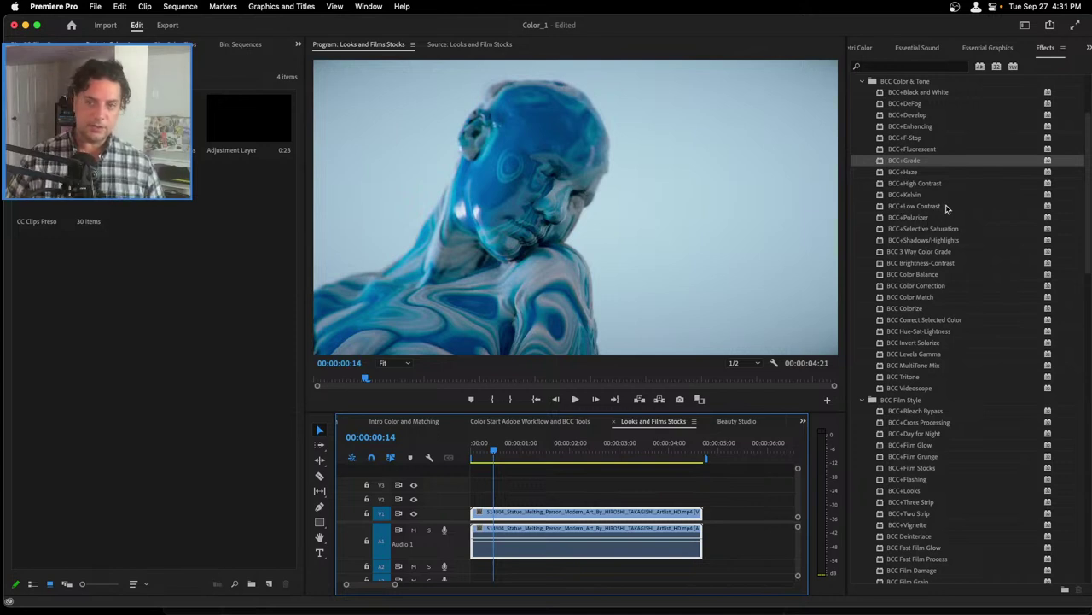
- Apply the BCC+Film Stocks effect from BCC Film Style to the statue clip and open it in the FX Editor
{"action": "scroll", "coordinate": [911, 405], "scroll_direction": "down", "scroll_amount": 2}
{"action": "scroll", "coordinate": [912, 405], "scroll_direction": "down", "scroll_amount": 5}
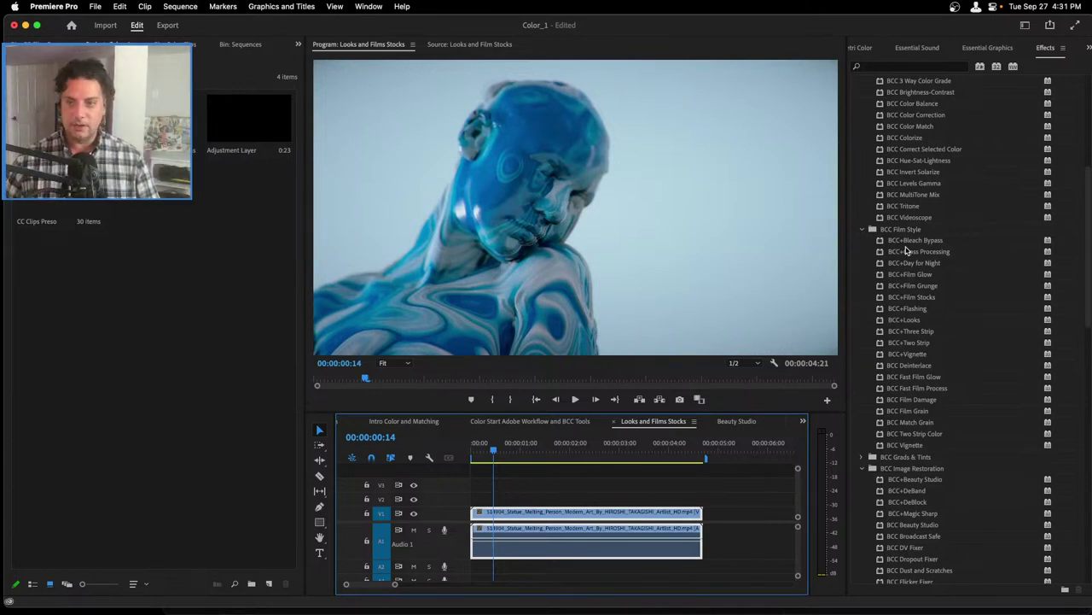
{"action": "left_click", "coordinate": [895, 275]}
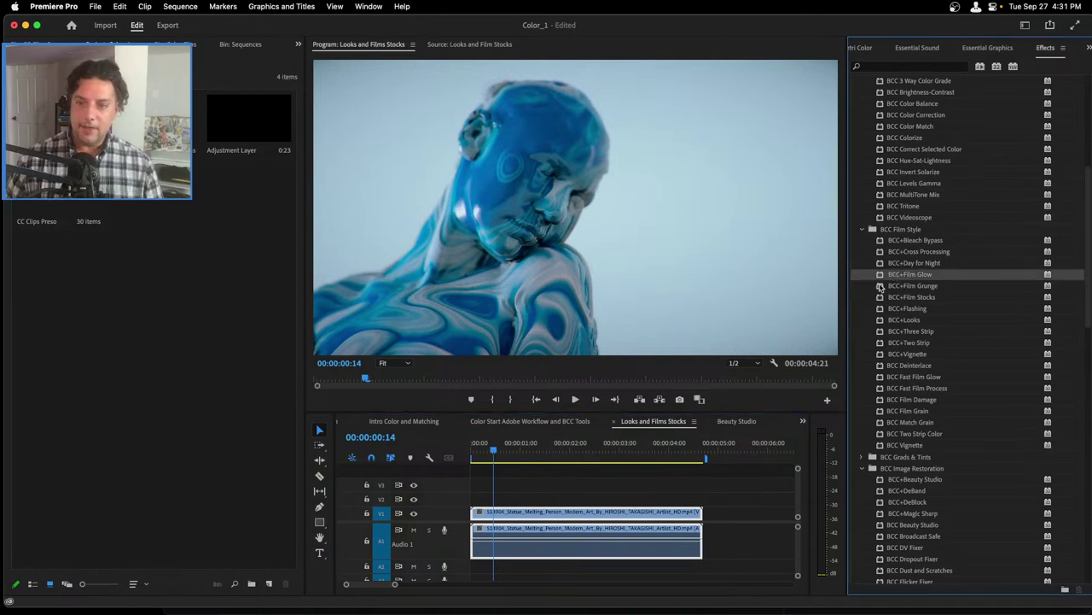
{"action": "left_click", "coordinate": [907, 287]}
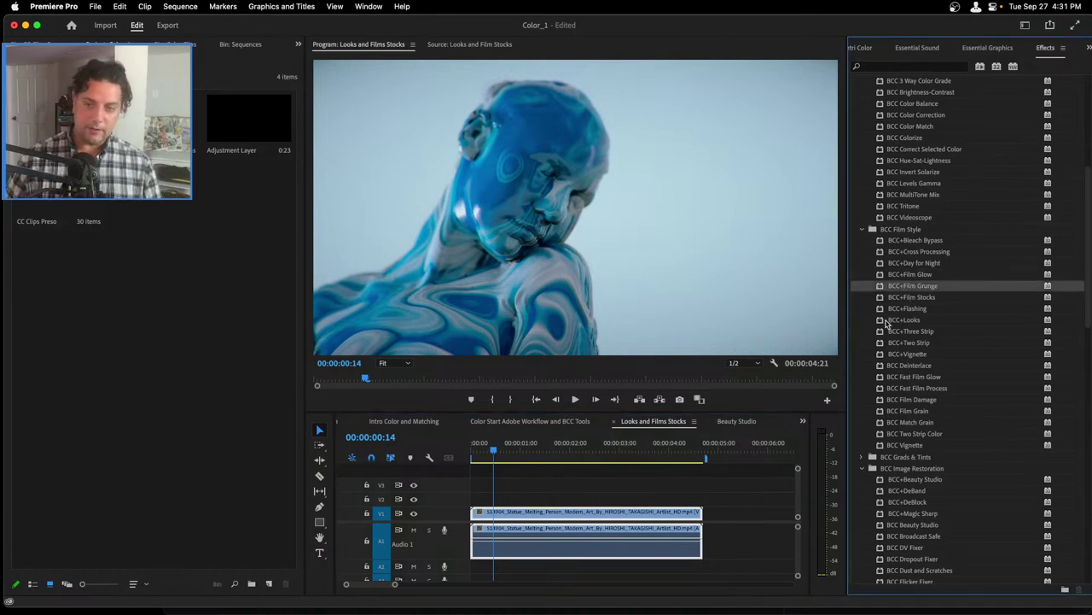
{"action": "left_click", "coordinate": [892, 297]}
{"action": "left_click_drag", "start_coordinate": [881, 299], "coordinate": [515, 496]}
{"action": "left_click_drag", "start_coordinate": [519, 512], "coordinate": [520, 513]}
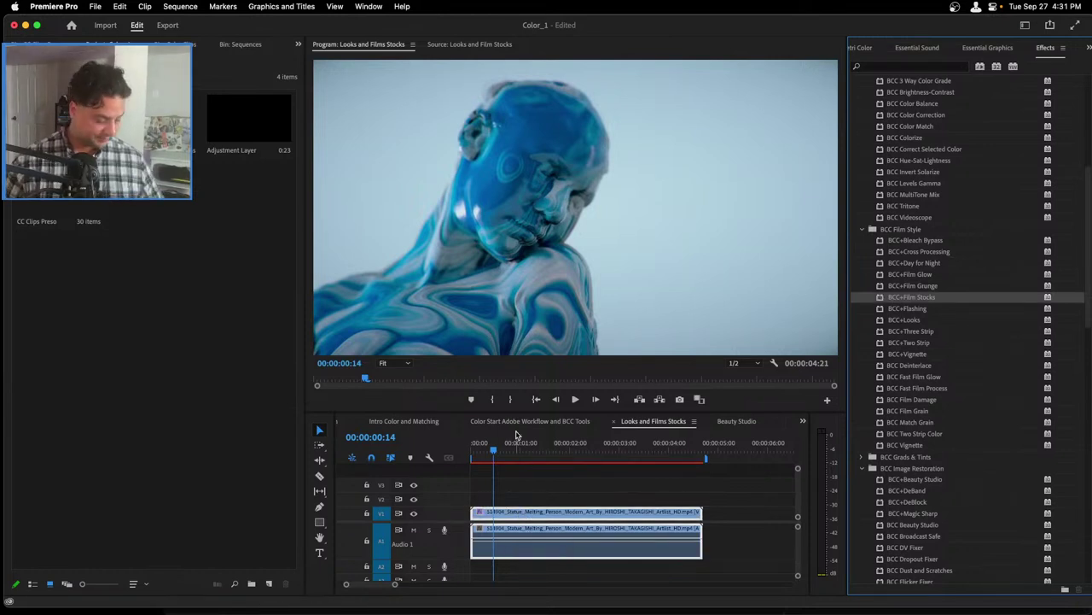
{"action": "key", "text": "shift+5"}
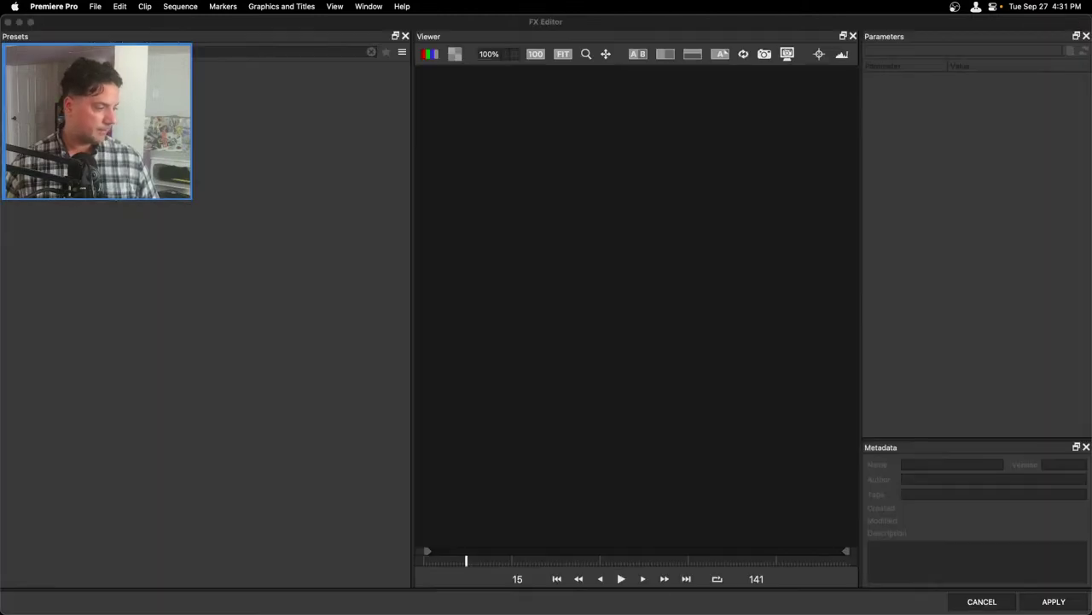
- Try the Agfa Scala 200 and Agfa Ultra Color 100 presets on the statue clip
{"action": "scroll", "coordinate": [407, 145], "scroll_direction": "up", "scroll_amount": 1}
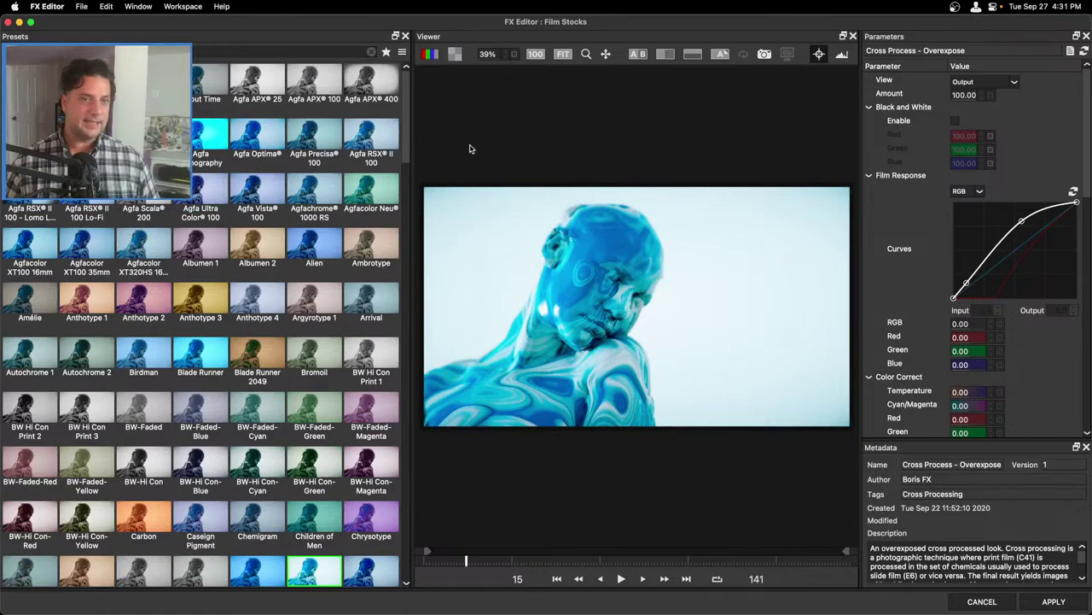
{"action": "left_click_drag", "start_coordinate": [407, 130], "coordinate": [407, 94]}
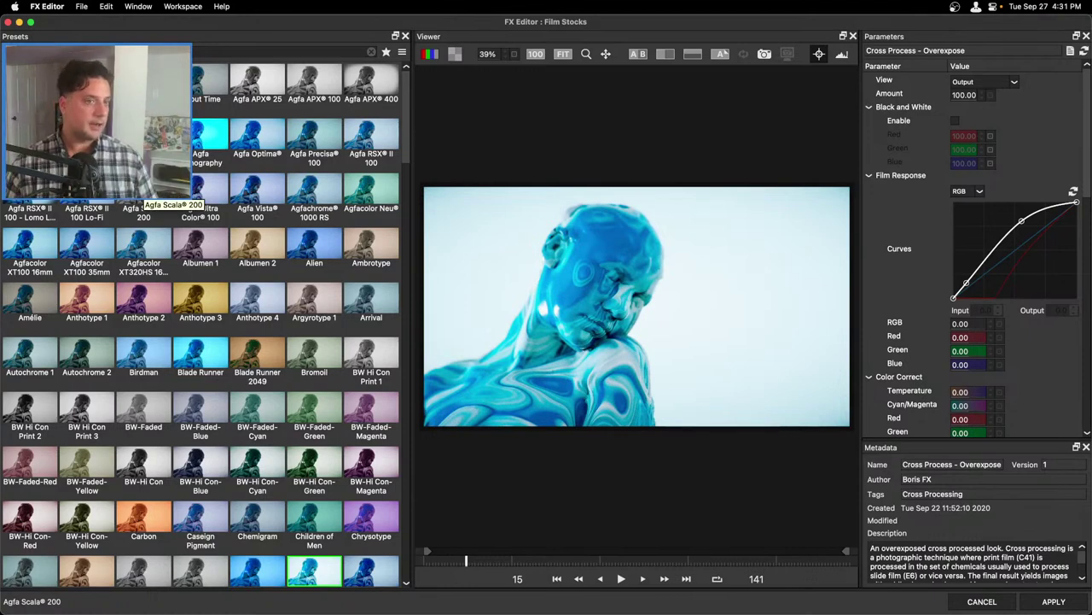
{"action": "left_click", "coordinate": [139, 191]}
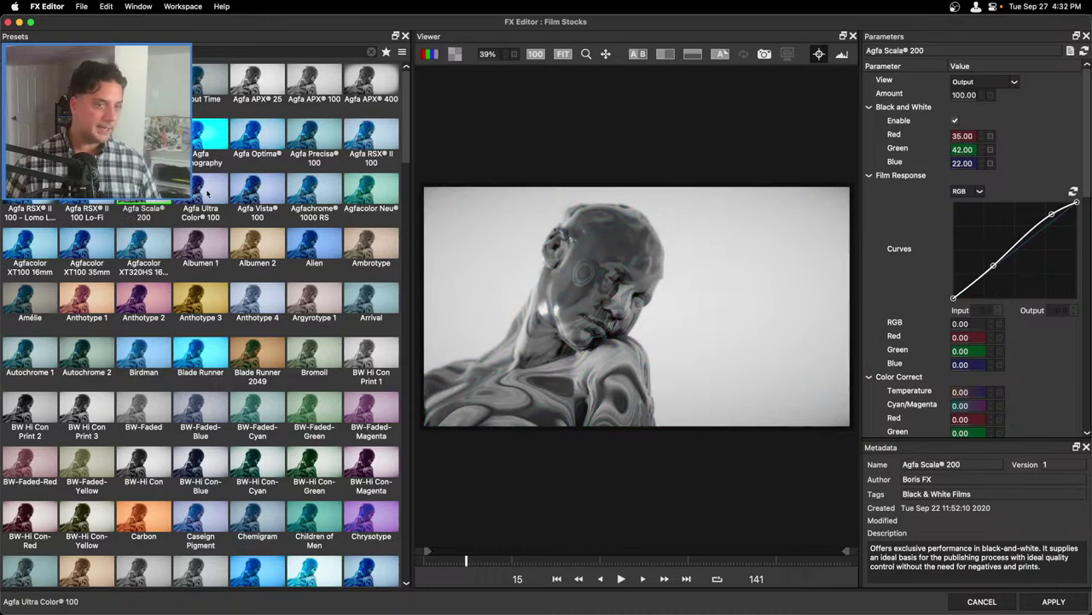
{"action": "left_click", "coordinate": [207, 195]}
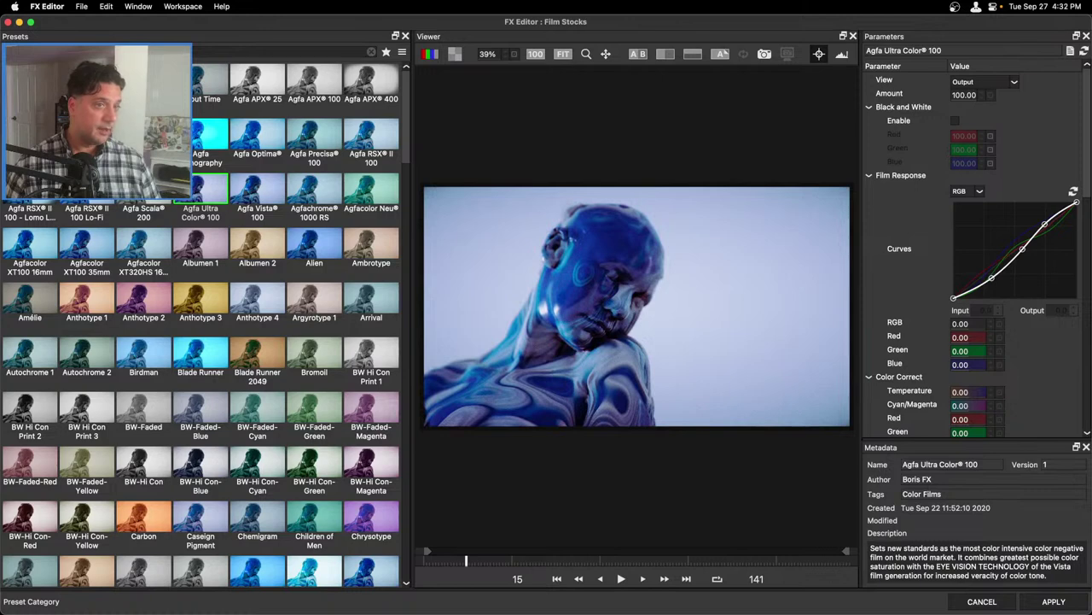
- Try black-and-white film presets on the statue, including Ilford Pan F Plus 50, Kodak T-Max 100 - Holga 120 and Polaroid 672
{"action": "left_click", "coordinate": [94, 128]}
{"action": "left_click", "coordinate": [143, 183]}
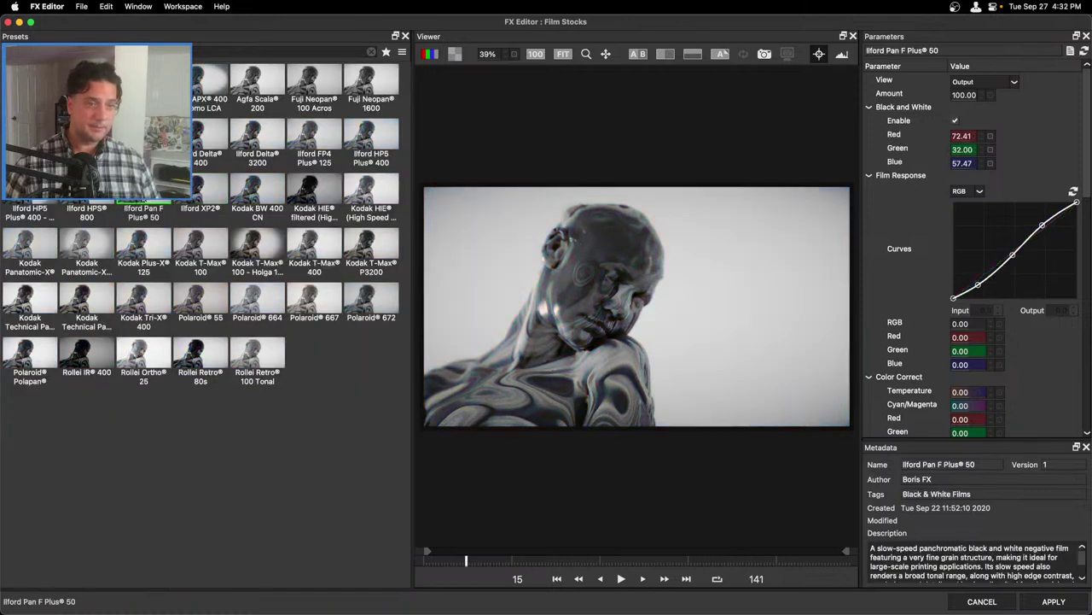
{"action": "left_click", "coordinate": [149, 244]}
{"action": "left_click", "coordinate": [200, 245]}
{"action": "left_click", "coordinate": [246, 251]}
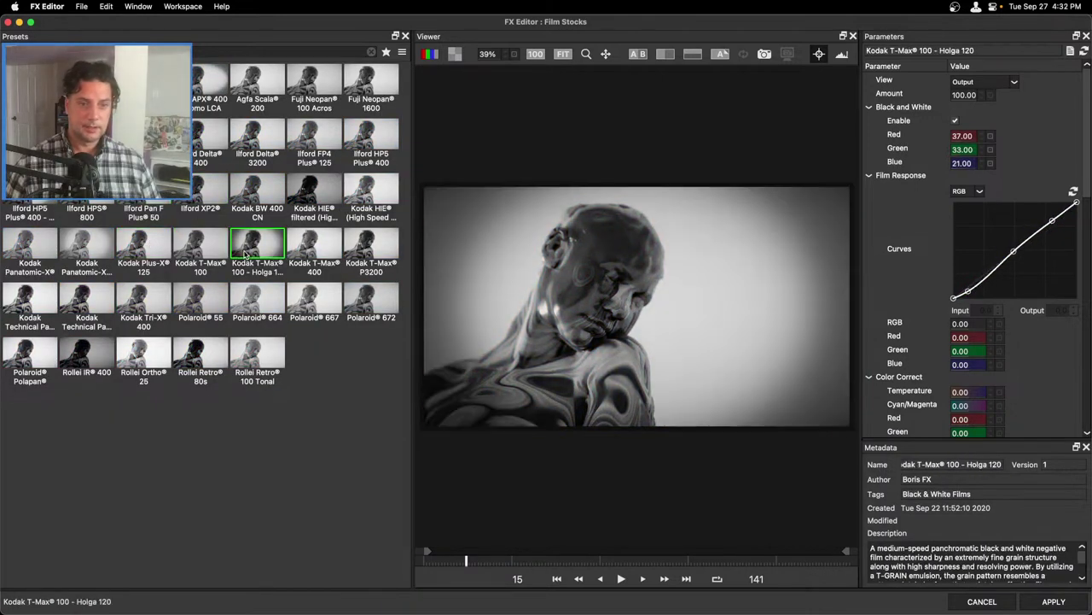
{"action": "left_click", "coordinate": [314, 248]}
{"action": "left_click", "coordinate": [371, 248]}
{"action": "left_click", "coordinate": [372, 298]}
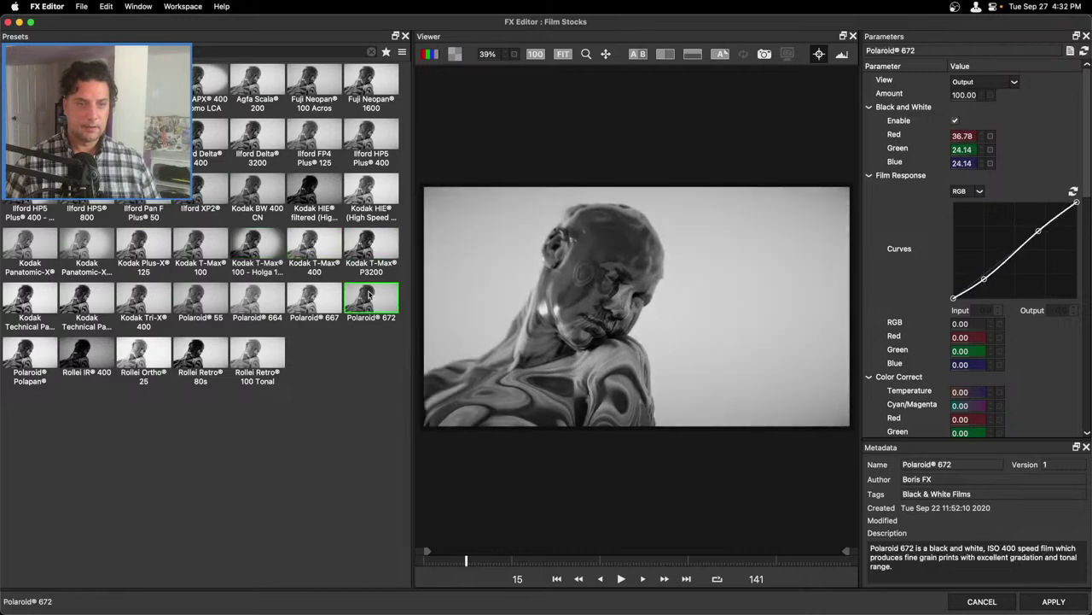
- Try the color film presets Kodak 200 Gold - Diana F+, Kodak Ektar 100 - Holga 120 and Fuji Superia X-Tra 800
{"action": "left_click", "coordinate": [93, 119]}
{"action": "scroll", "coordinate": [205, 342], "scroll_direction": "down", "scroll_amount": 1}
{"action": "left_click", "coordinate": [197, 356]}
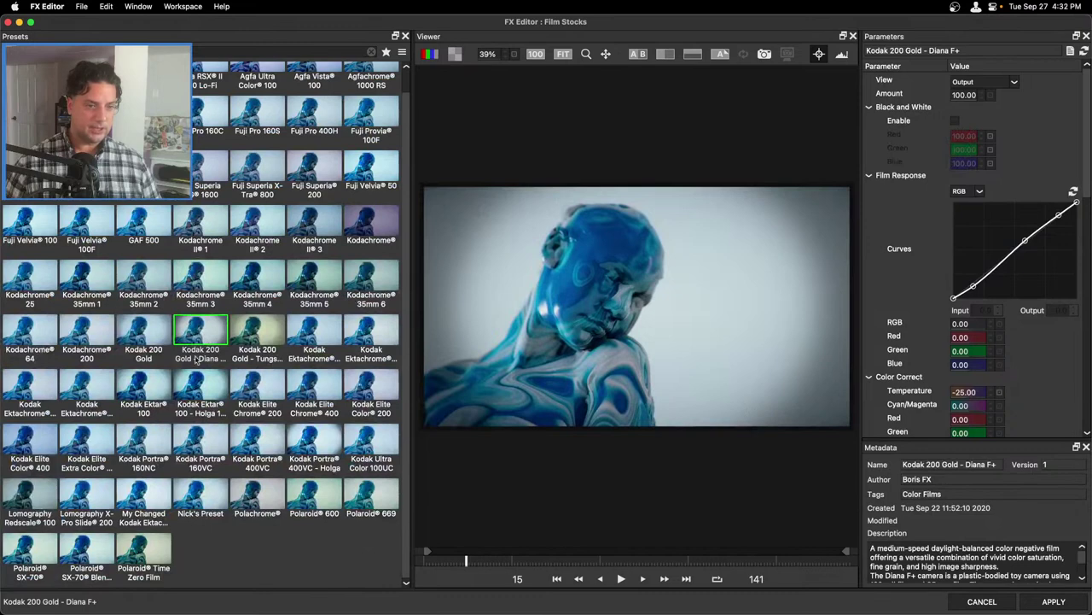
{"action": "left_click", "coordinate": [201, 393]}
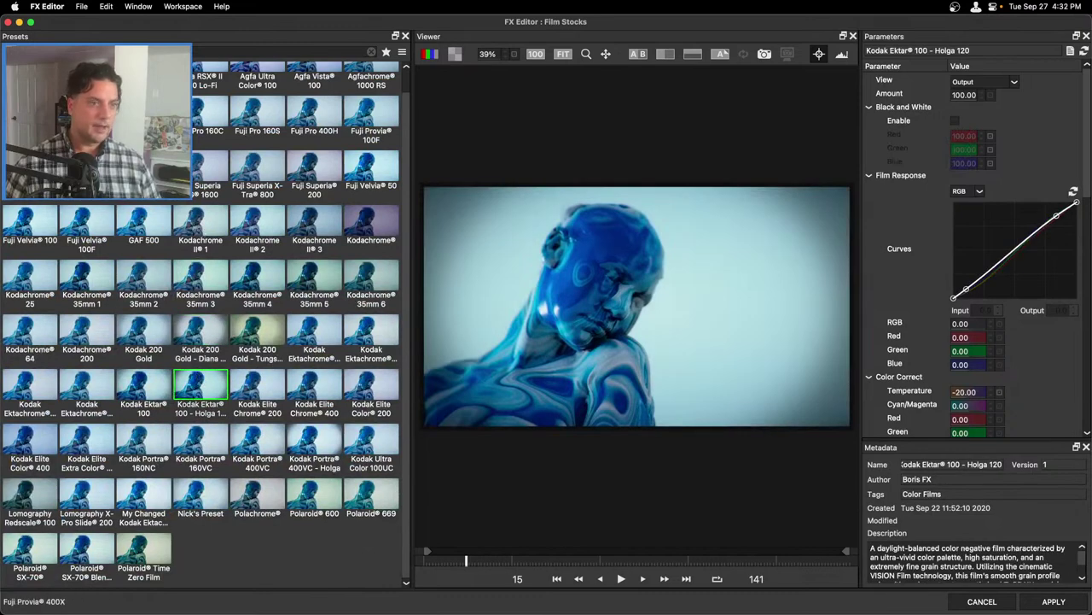
{"action": "left_click", "coordinate": [30, 171]}
{"action": "left_click", "coordinate": [205, 169]}
{"action": "left_click", "coordinate": [239, 160]}
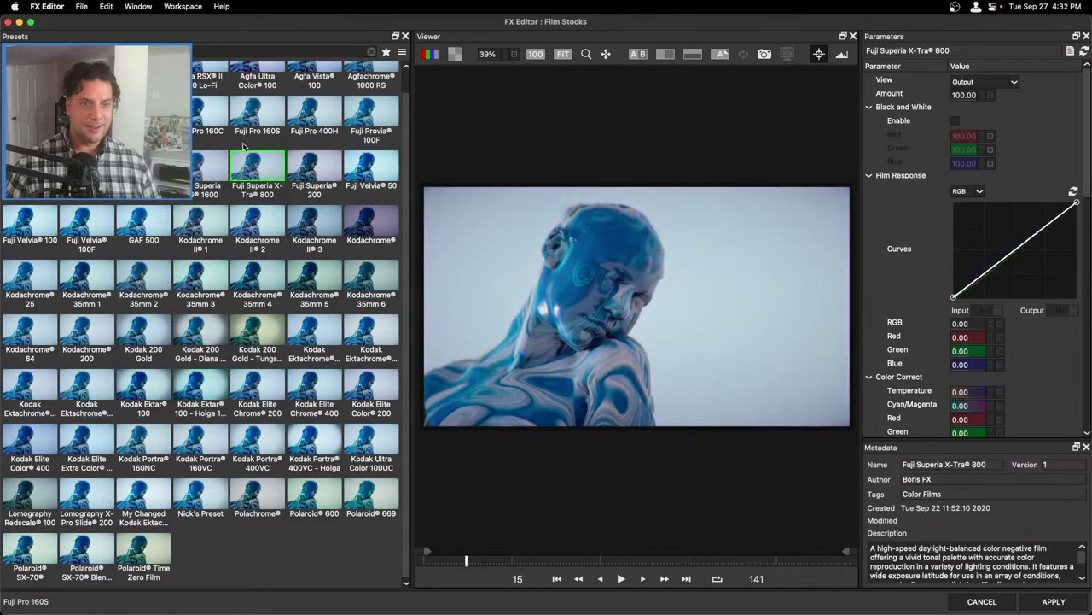
- Compare further Fuji presets such as Fuji Velvia 50 and Fuji Pro 400H, and choose Fuji Pro 160C
{"action": "left_click", "coordinate": [256, 119]}
{"action": "left_click", "coordinate": [305, 118]}
{"action": "left_click", "coordinate": [372, 124]}
{"action": "left_click", "coordinate": [376, 168]}
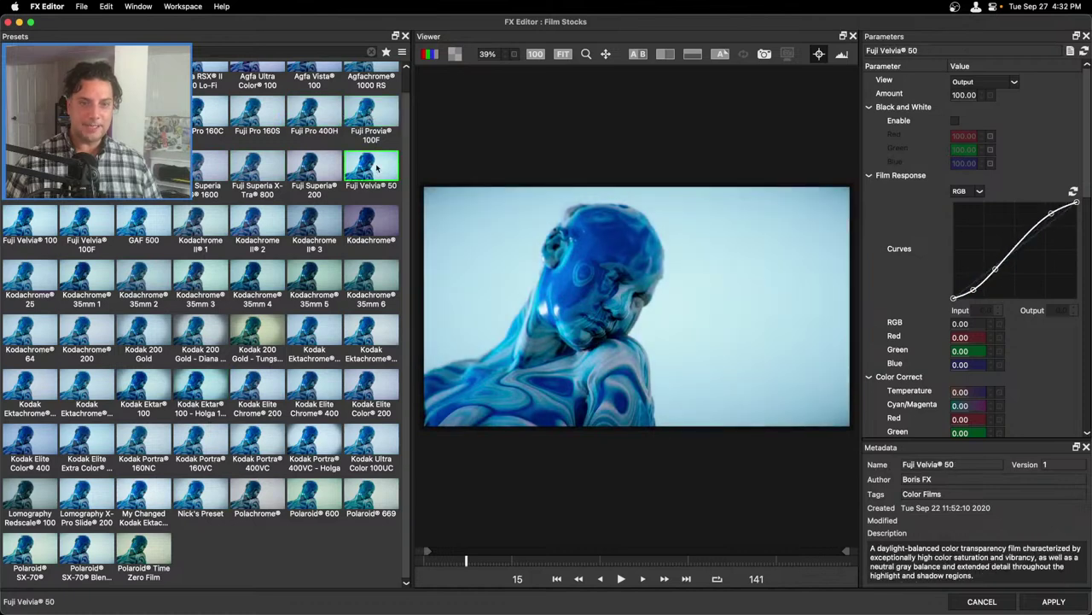
{"action": "left_click", "coordinate": [304, 124]}
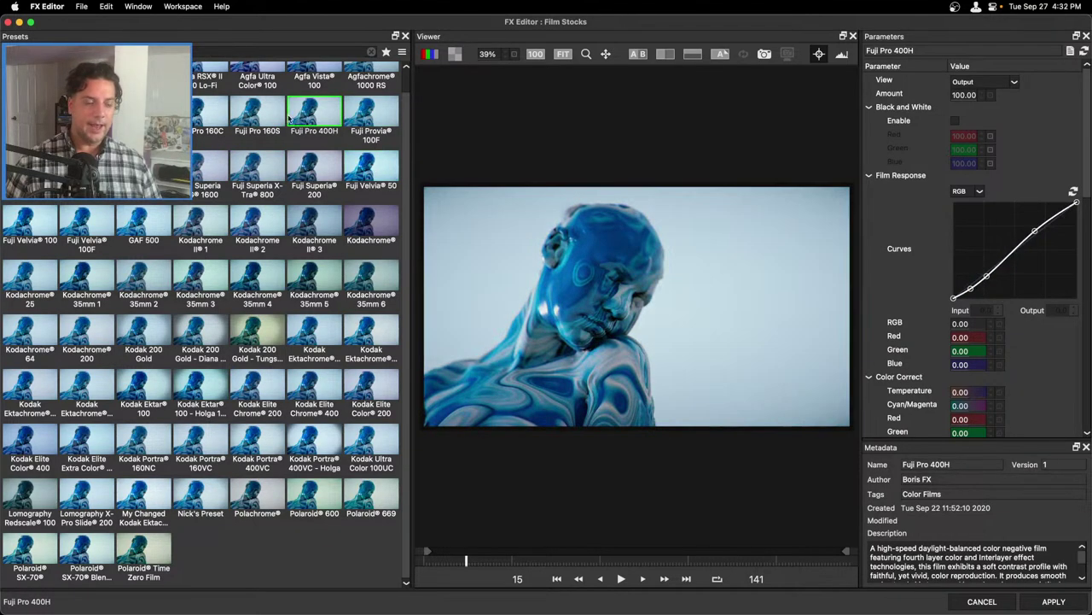
{"action": "left_click", "coordinate": [239, 117]}
{"action": "left_click", "coordinate": [205, 115]}
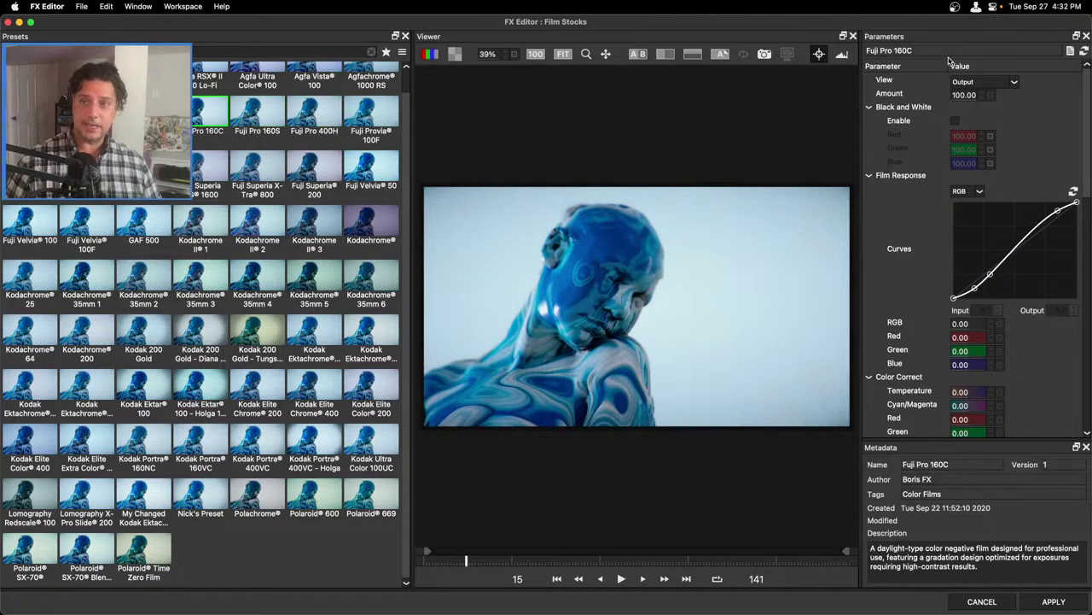
- Switch the view to Vignette and set the vignette's Size to 92.00, Distortion to 16.00 and Softness X to 121.00
{"action": "left_click_drag", "start_coordinate": [858, 181], "coordinate": [783, 181]}
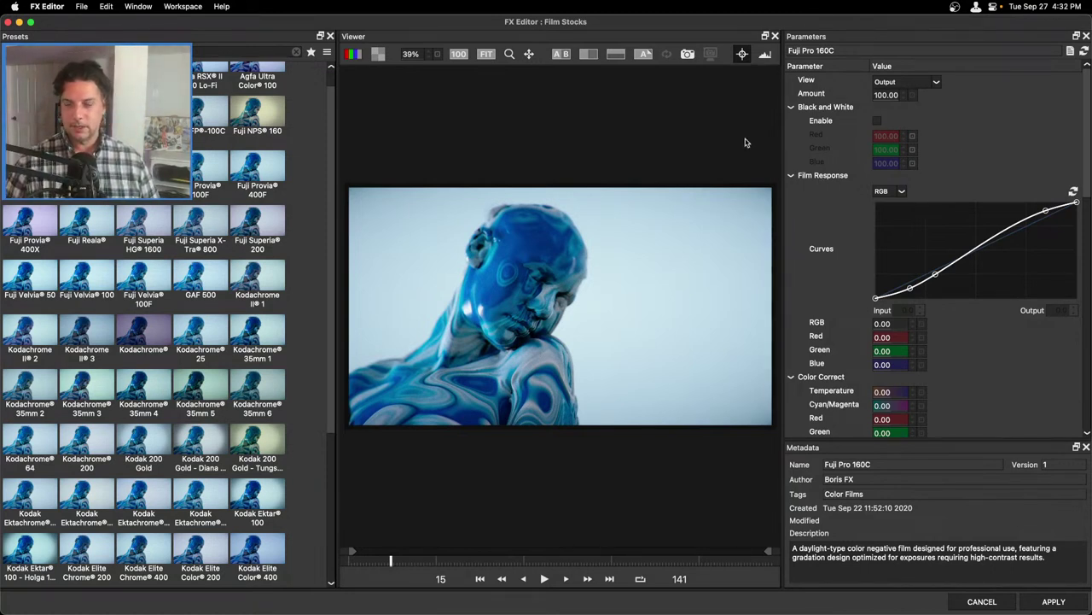
{"action": "left_click", "coordinate": [938, 83]}
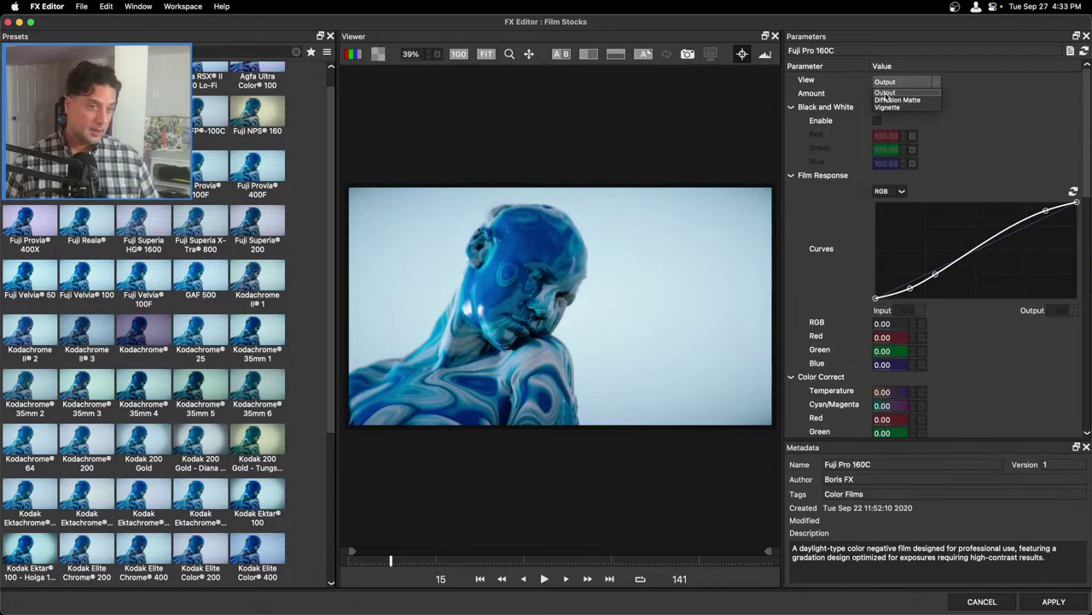
{"action": "left_click", "coordinate": [887, 106]}
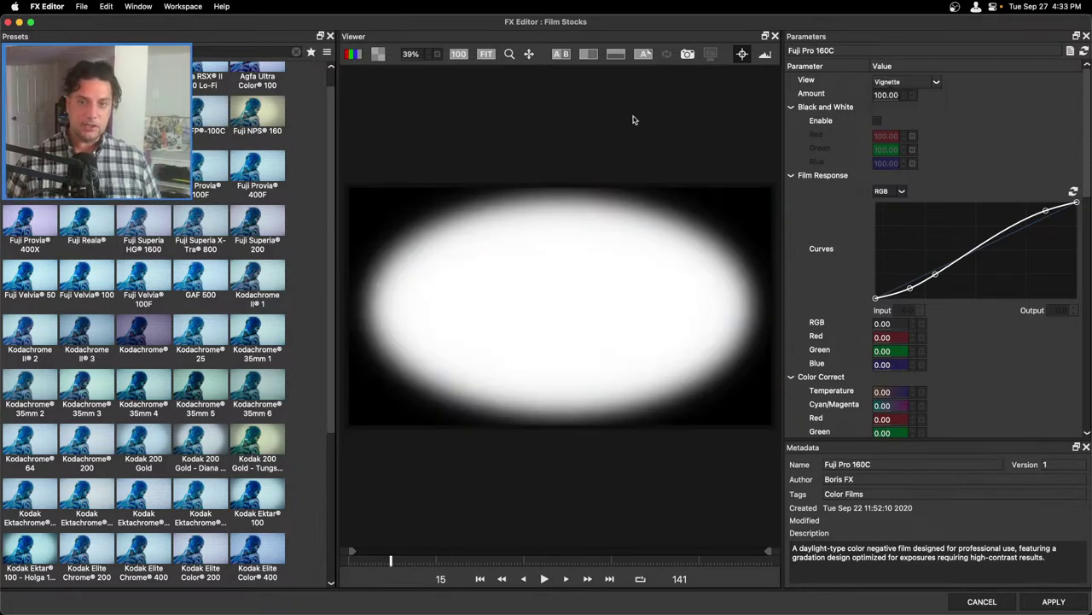
{"action": "left_click_drag", "start_coordinate": [1082, 179], "coordinate": [1082, 315]}
{"action": "scroll", "coordinate": [1082, 315], "scroll_direction": "down", "scroll_amount": 5}
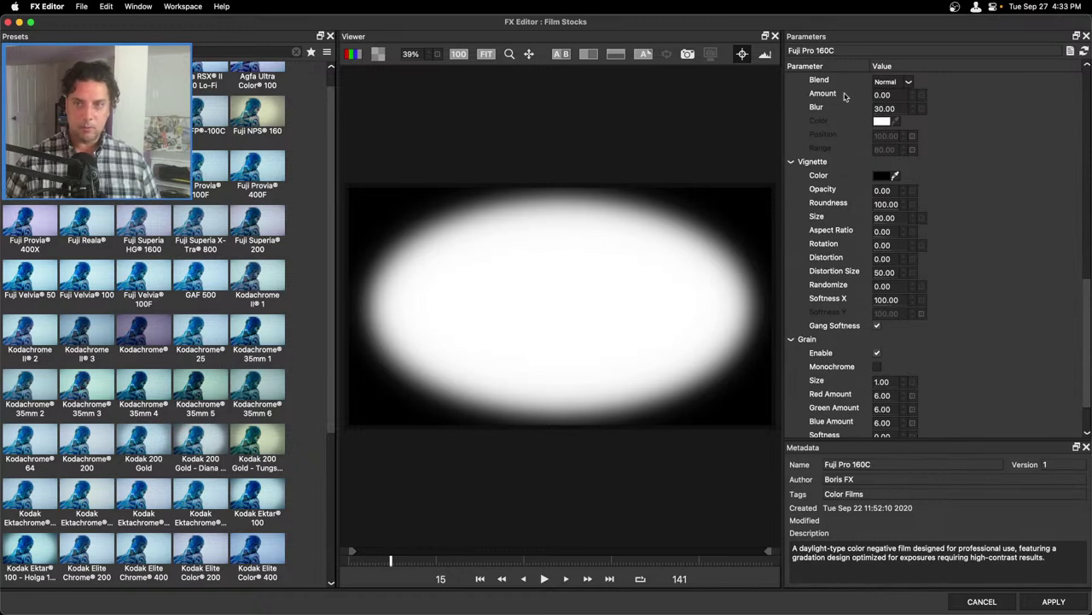
{"action": "mouse_move", "coordinate": [884, 217]}
{"action": "left_mouse_down"}
{"action": "mouse_move", "coordinate": [905, 216]}
{"action": "mouse_move", "coordinate": [894, 216]}
{"action": "left_mouse_up"}
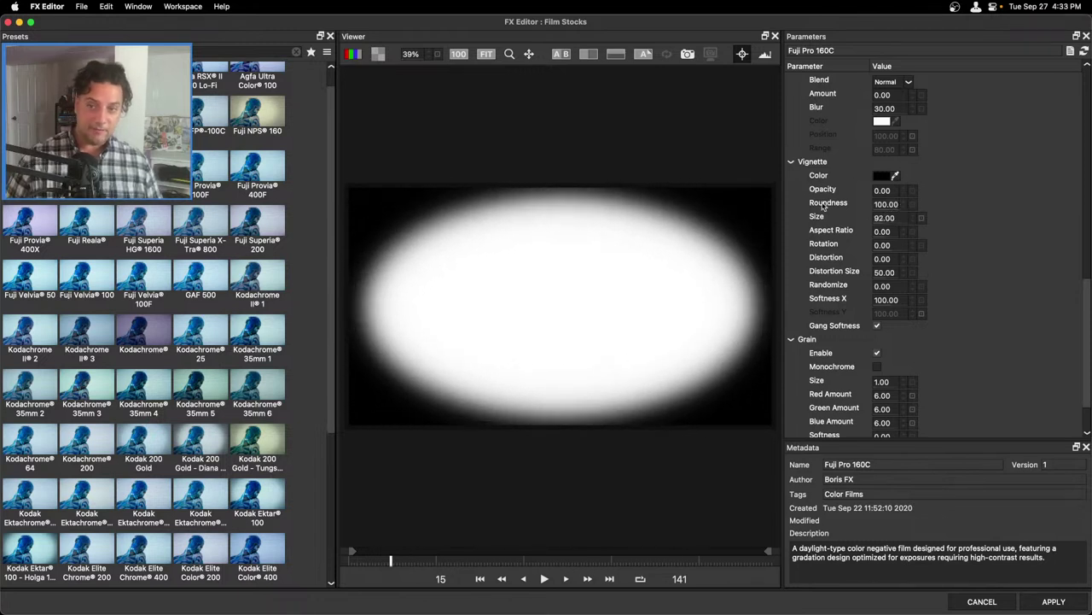
{"action": "left_click_drag", "start_coordinate": [882, 259], "coordinate": [889, 259]}
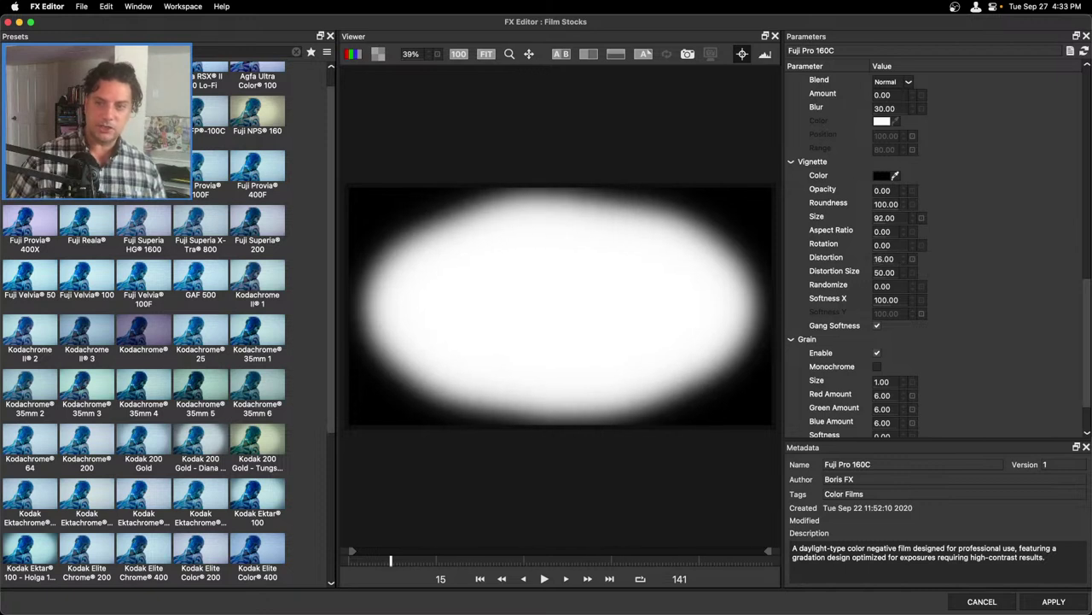
{"action": "mouse_move", "coordinate": [887, 299]}
{"action": "left_mouse_down"}
{"action": "mouse_move", "coordinate": [875, 297]}
{"action": "mouse_move", "coordinate": [889, 299]}
{"action": "left_mouse_up"}
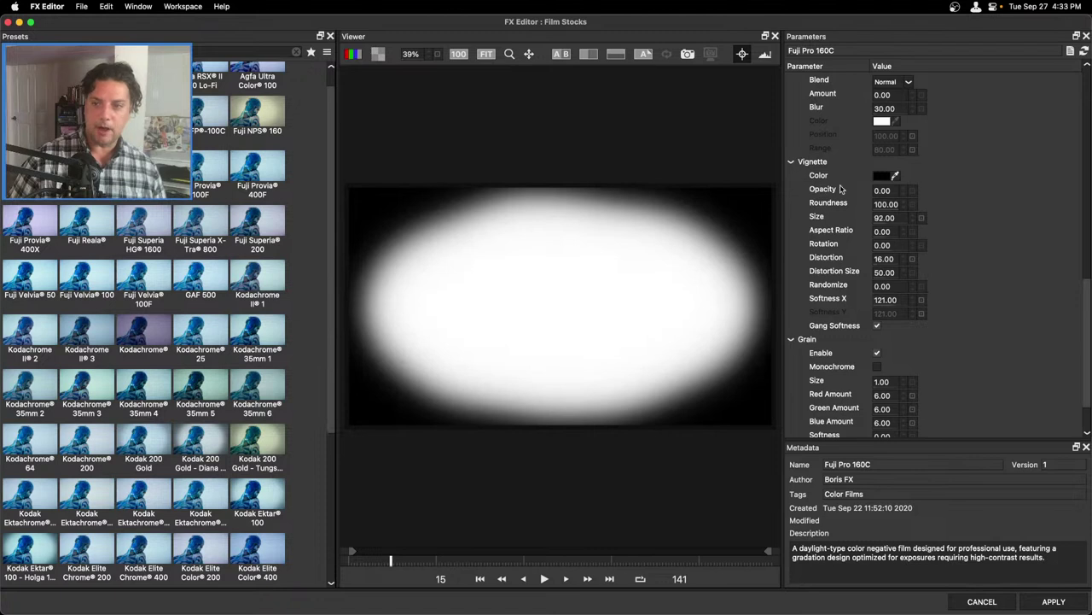
- Switch the view to Diffusion Matte and set the Diffusion Amount to 87.00 and Blur to 50.00
{"action": "left_click_drag", "start_coordinate": [1085, 311], "coordinate": [1085, 98]}
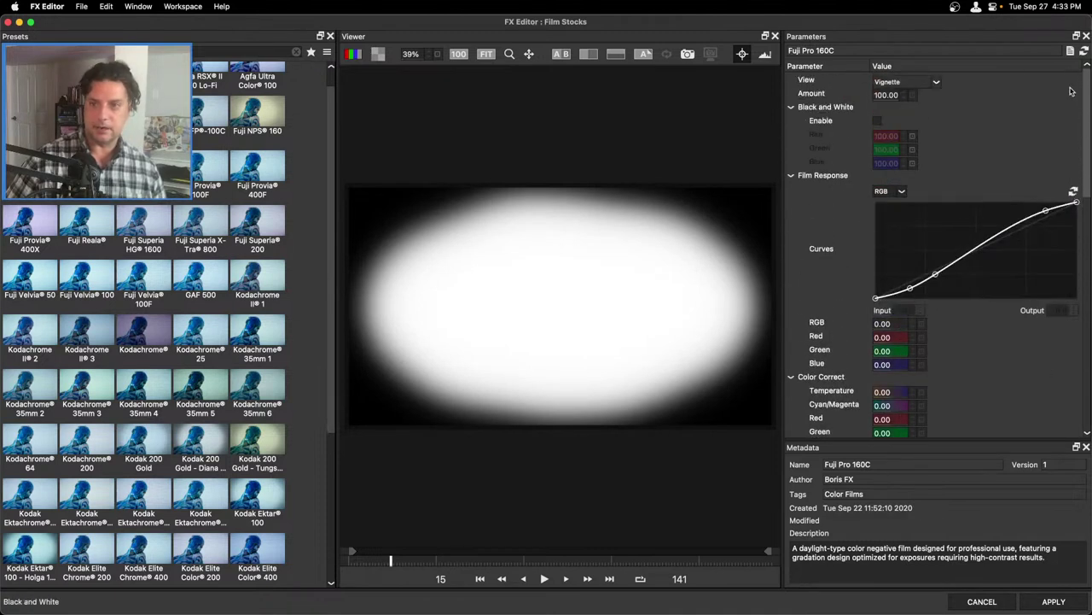
{"action": "left_click", "coordinate": [936, 82]}
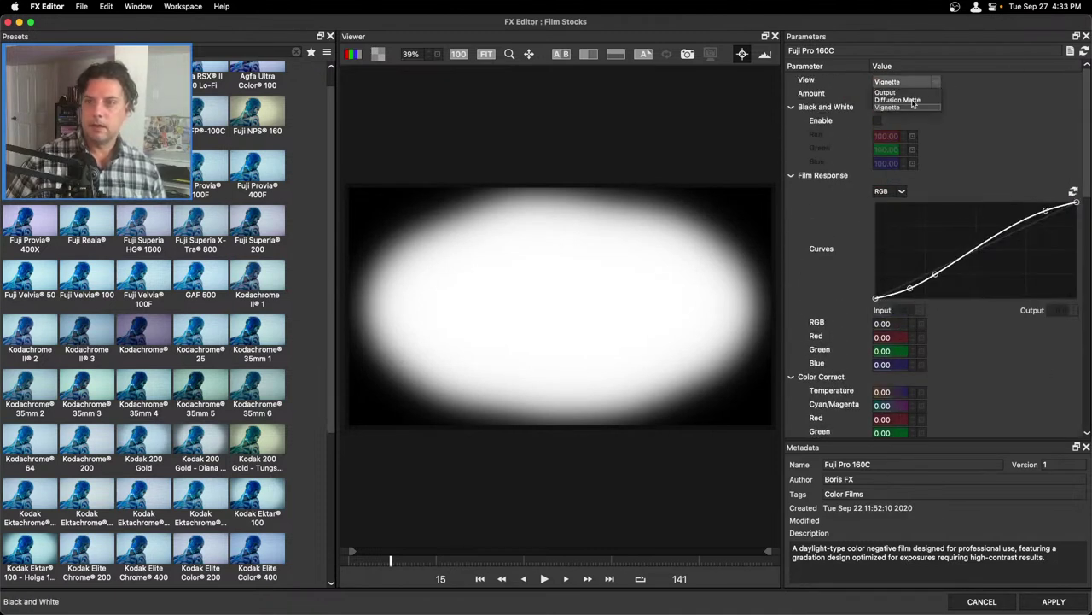
{"action": "left_click", "coordinate": [909, 100]}
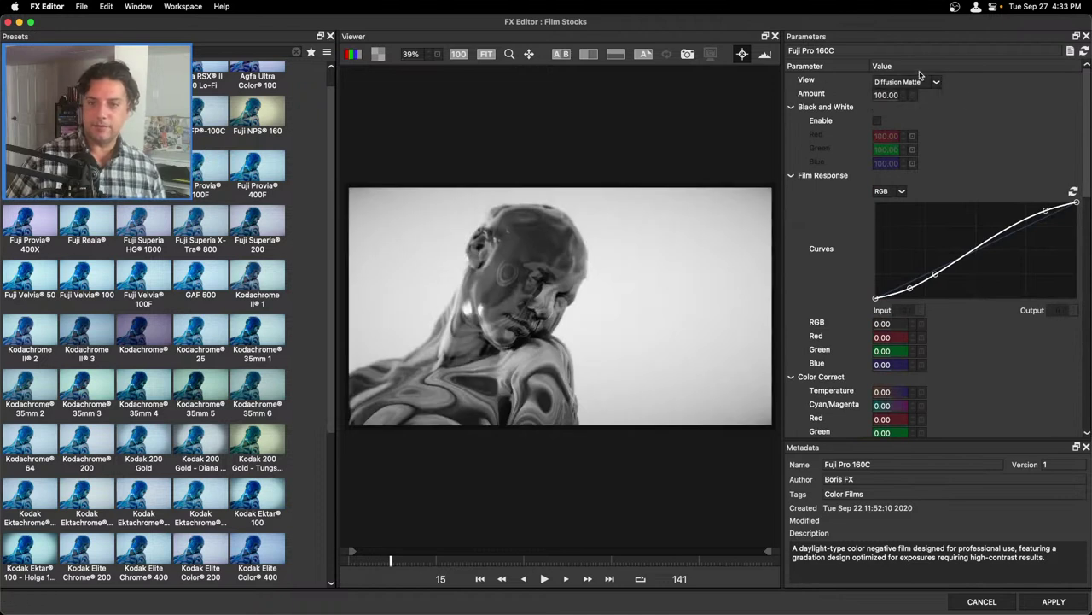
{"action": "left_click_drag", "start_coordinate": [1087, 192], "coordinate": [1088, 352]}
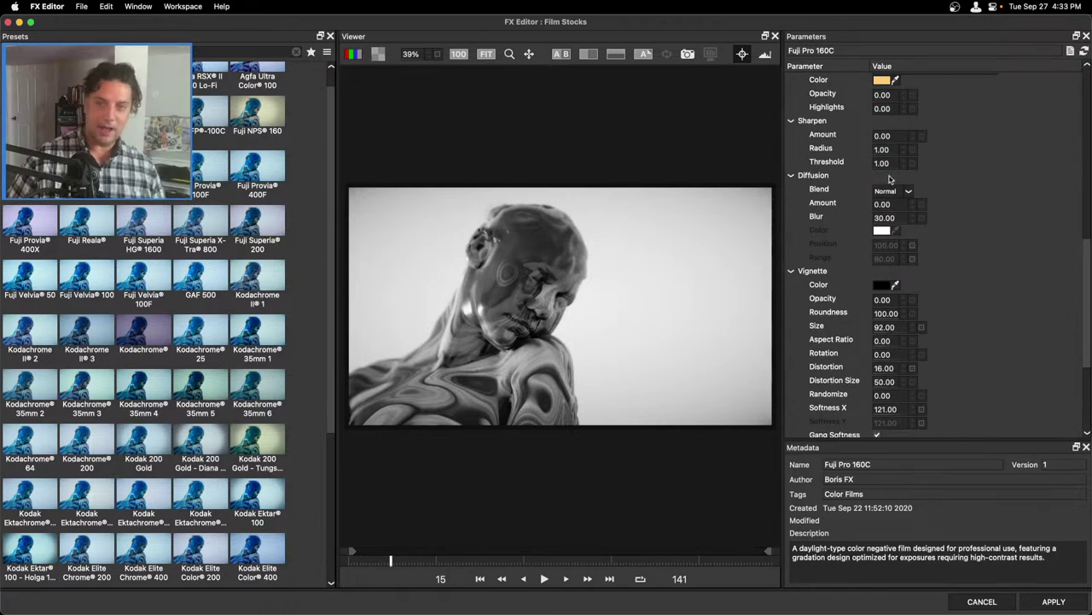
{"action": "mouse_move", "coordinate": [898, 211]}
{"action": "left_mouse_down"}
{"action": "mouse_move", "coordinate": [892, 205]}
{"action": "mouse_move", "coordinate": [905, 205]}
{"action": "left_mouse_up"}
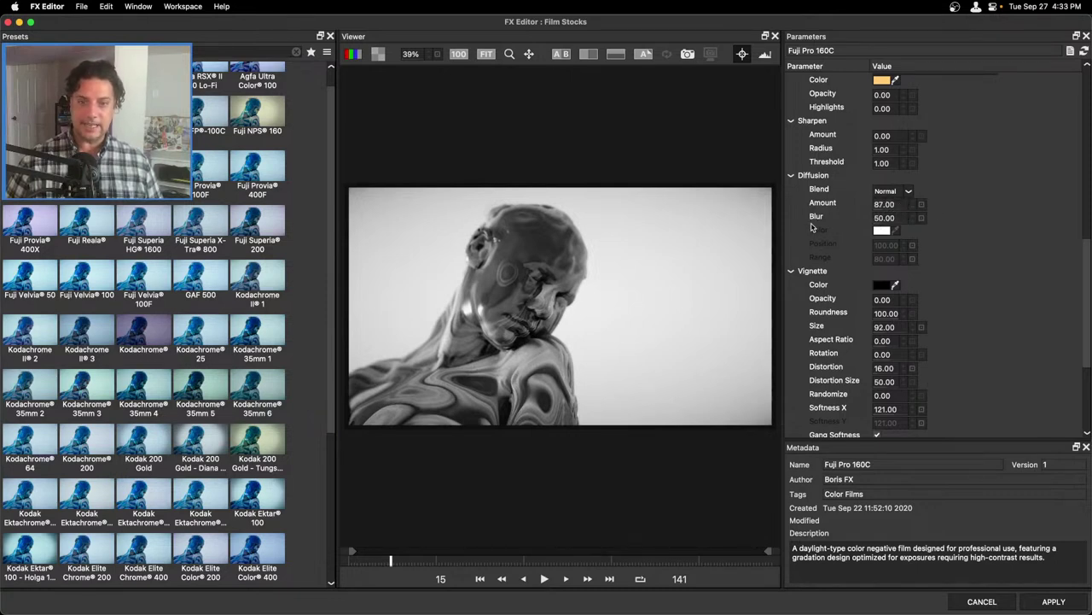
- Switch the Film Stocks view from the diffusion matte back to Output
{"action": "left_click_drag", "start_coordinate": [1087, 255], "coordinate": [1046, 70]}
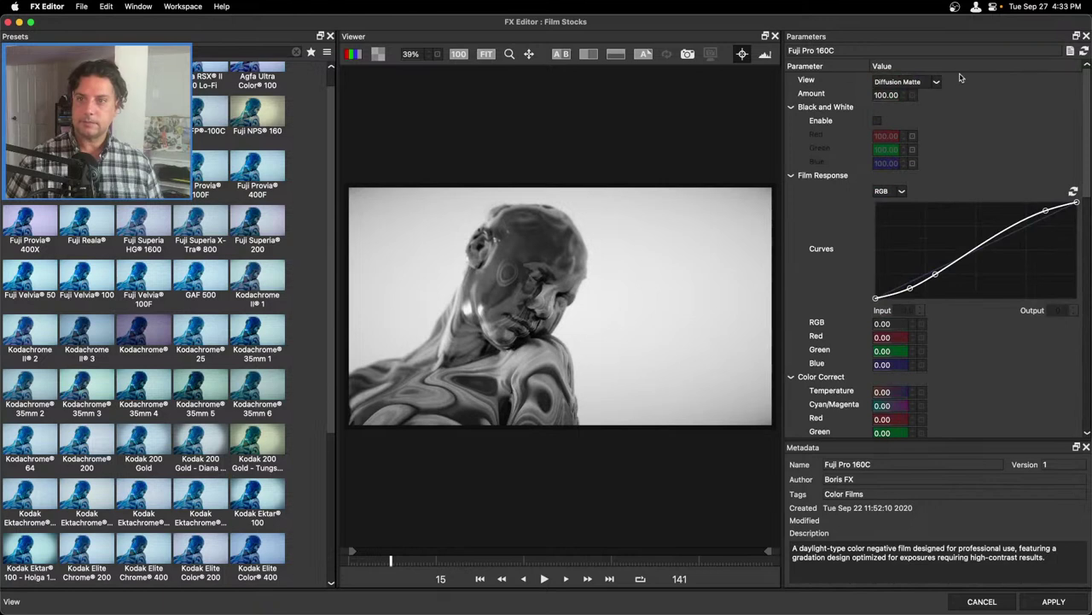
{"action": "left_click", "coordinate": [936, 83]}
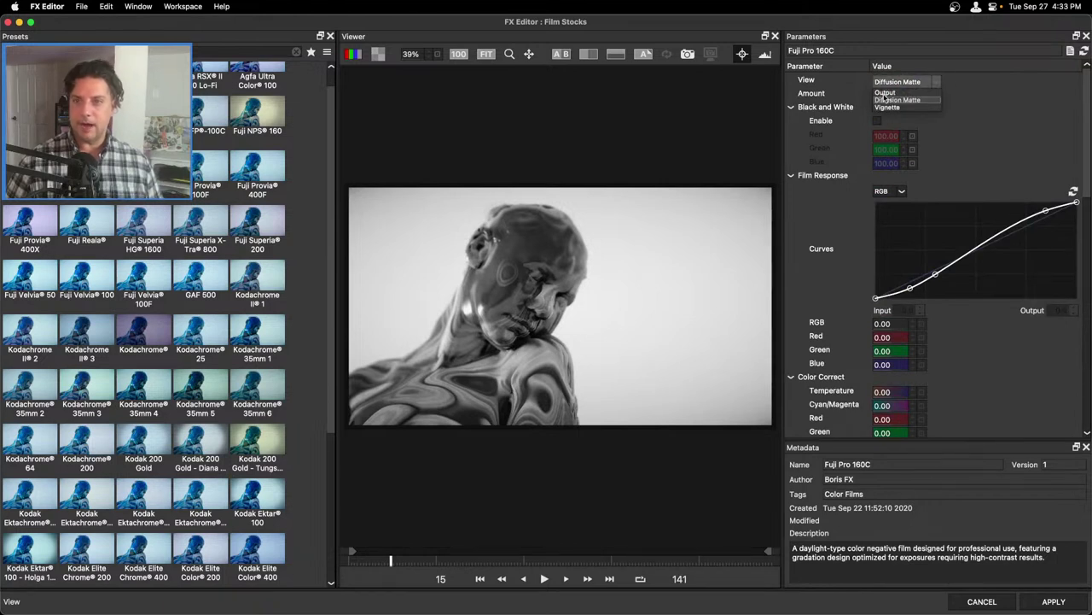
{"action": "left_click", "coordinate": [886, 93]}
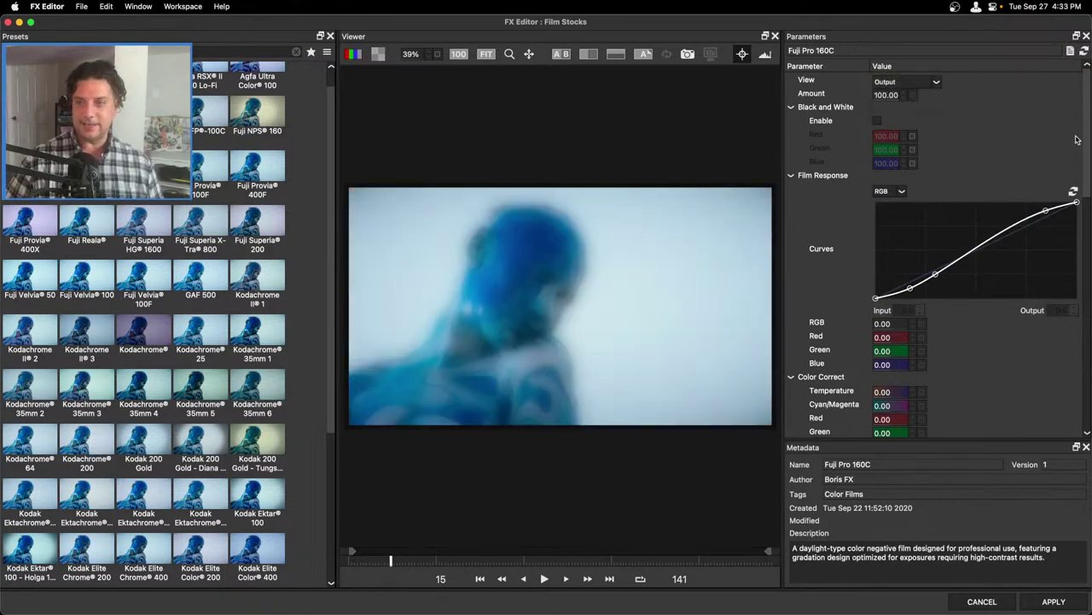
- Reset the Diffusion Amount and Blur, try an Amount of 18.00, and reset the Amount again
{"action": "left_click_drag", "start_coordinate": [1087, 137], "coordinate": [1089, 273]}
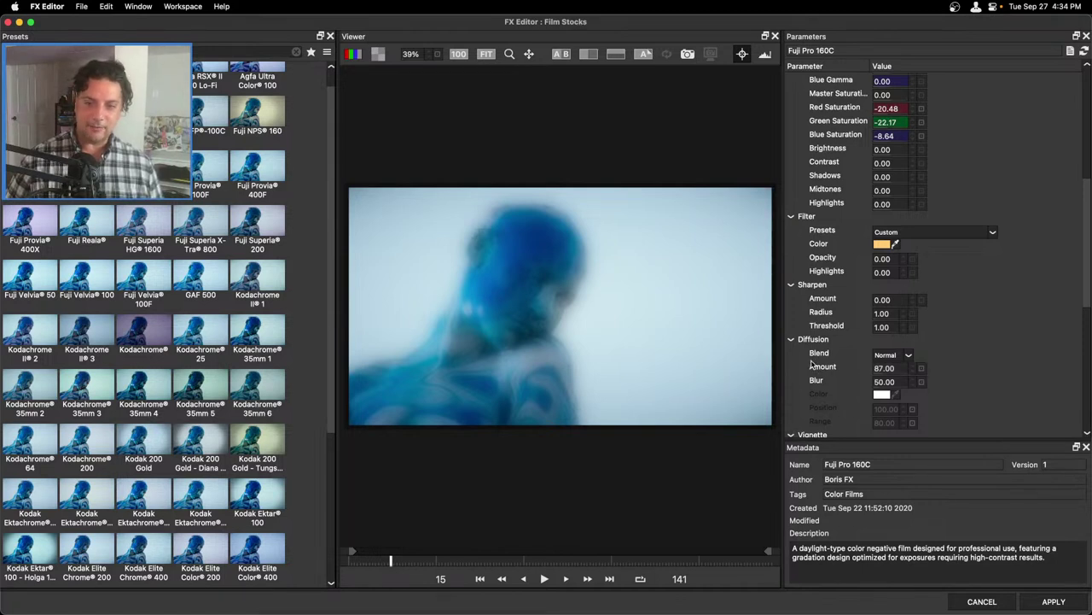
{"action": "left_click", "coordinate": [922, 371]}
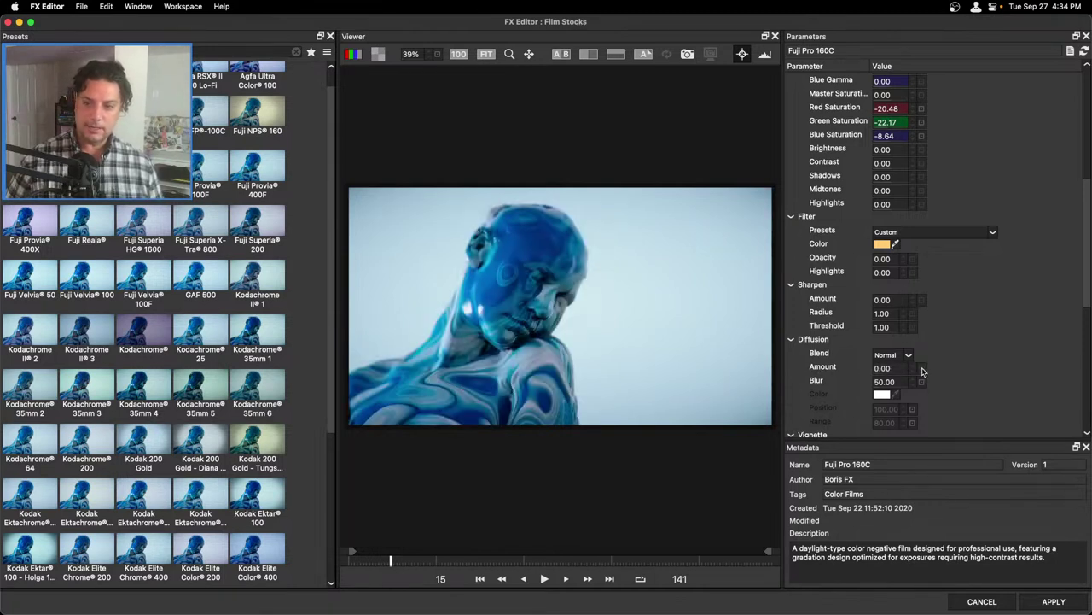
{"action": "left_click", "coordinate": [921, 382]}
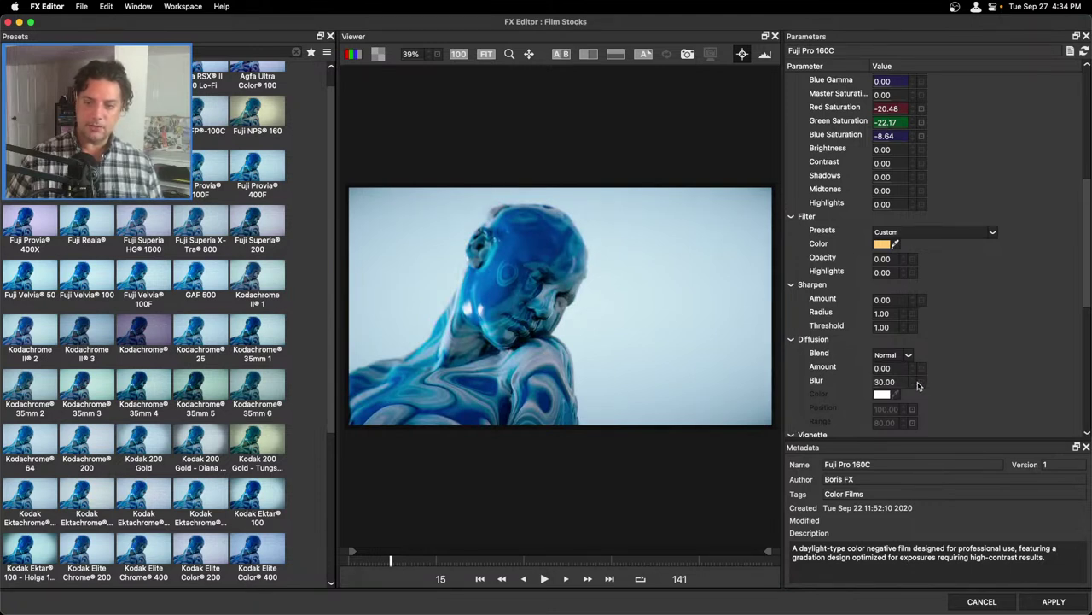
{"action": "left_click_drag", "start_coordinate": [884, 368], "coordinate": [901, 368]}
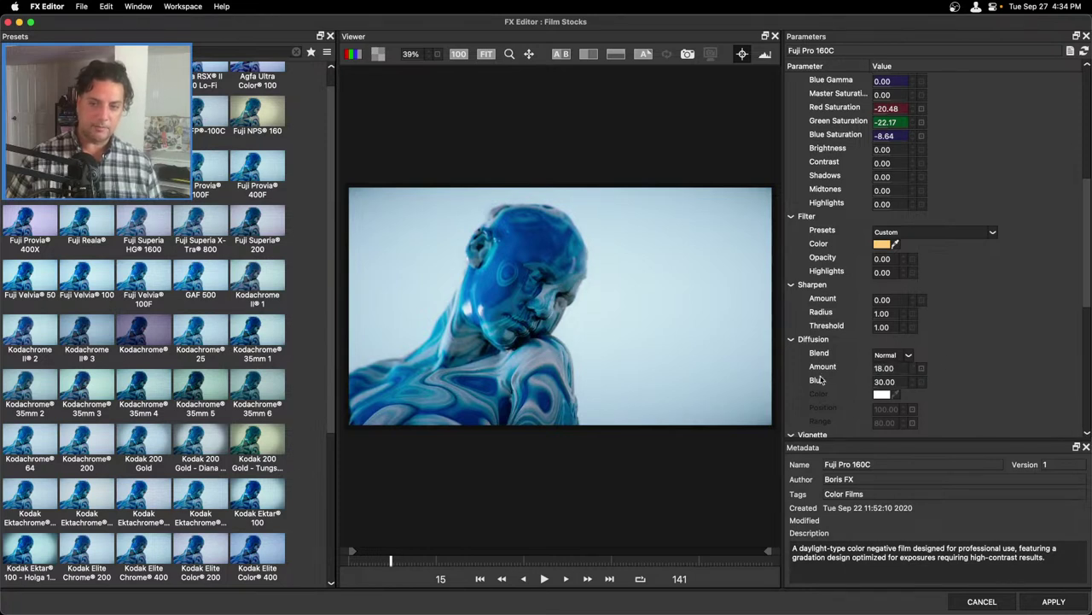
{"action": "left_click", "coordinate": [921, 369]}
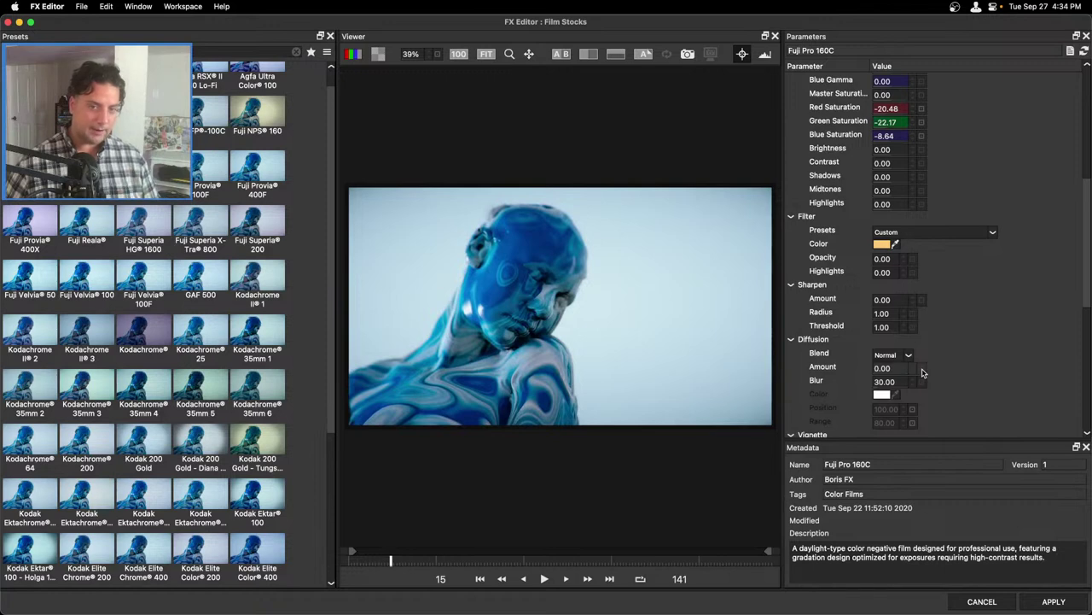
{"action": "scroll", "coordinate": [939, 370], "scroll_direction": "up", "scroll_amount": 10}
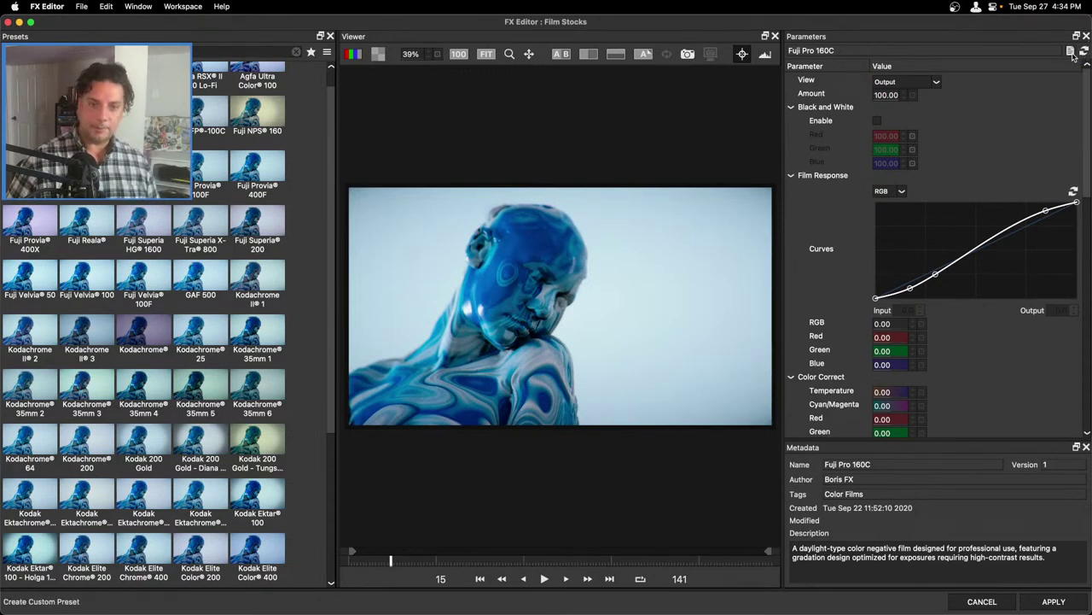
- Try the Fuji NPS 160 preset, show the histogram and play the clip briefly
{"action": "left_click", "coordinate": [249, 173]}
{"action": "left_click", "coordinate": [244, 120]}
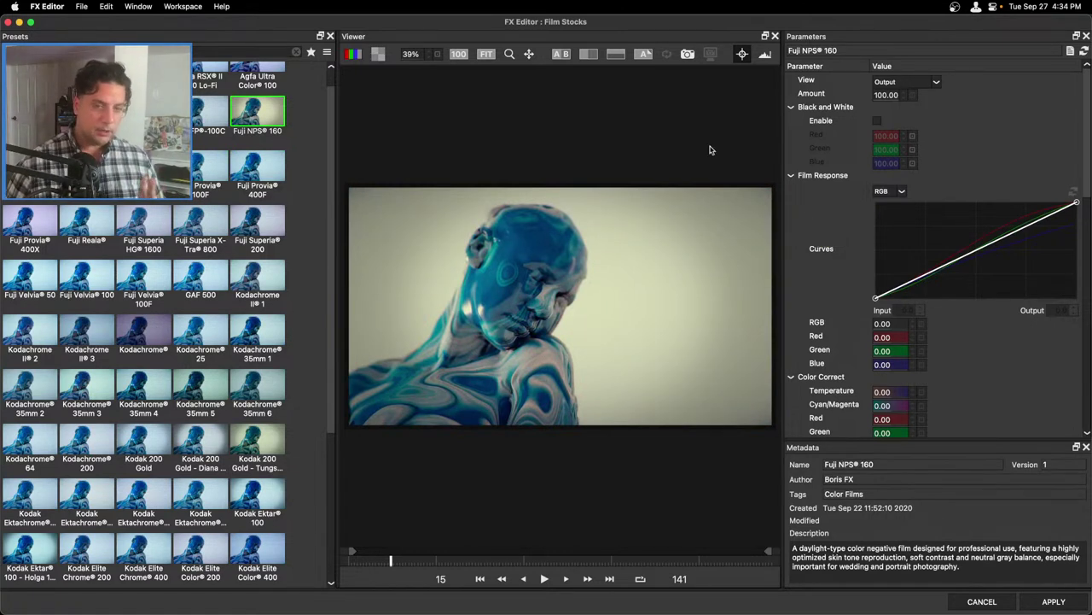
{"action": "left_click", "coordinate": [765, 57]}
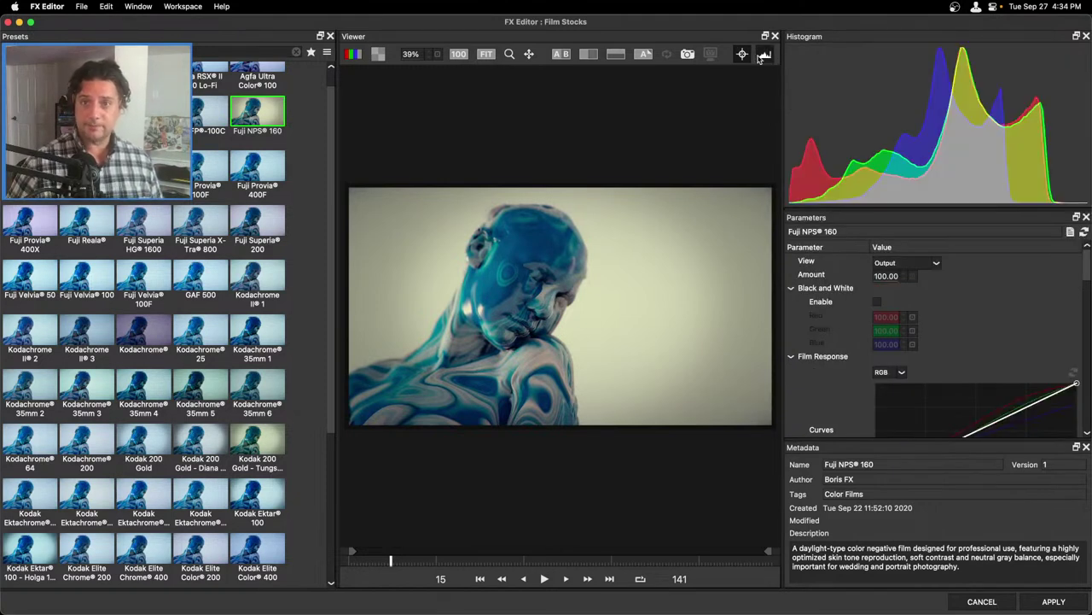
{"action": "left_click", "coordinate": [544, 579]}
{"action": "left_click", "coordinate": [544, 579]}
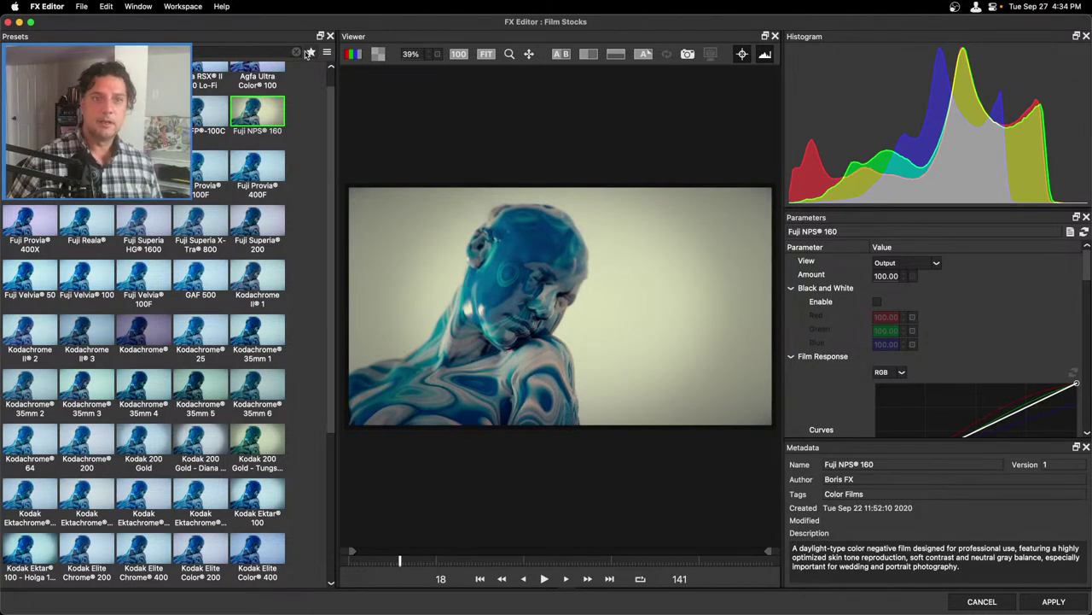
- View only the red channel of the image, and return the viewer to RGBA
{"action": "left_click", "coordinate": [357, 57]}
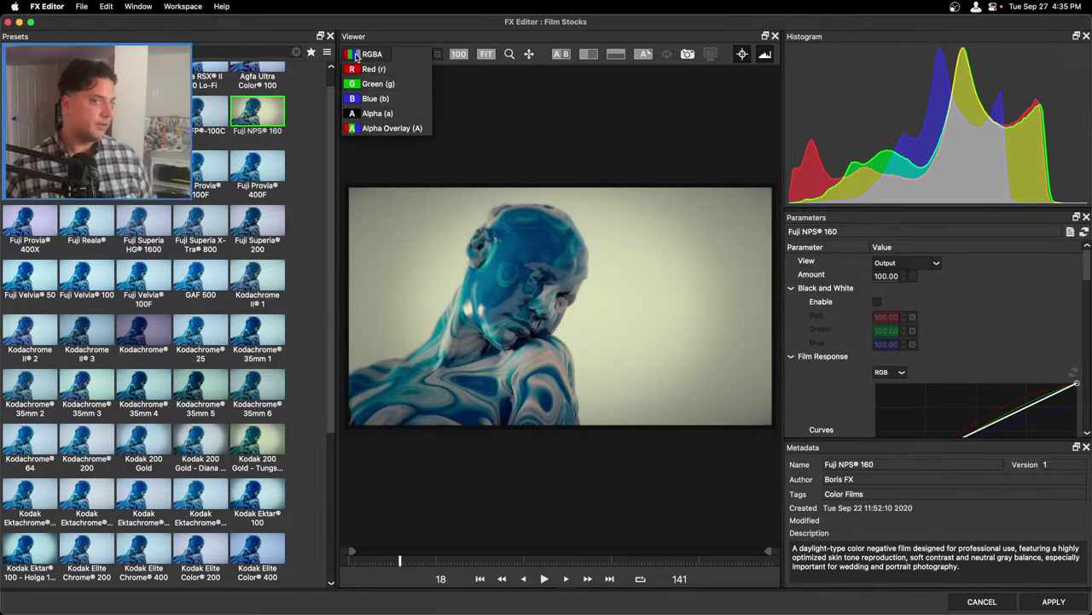
{"action": "left_click", "coordinate": [356, 72]}
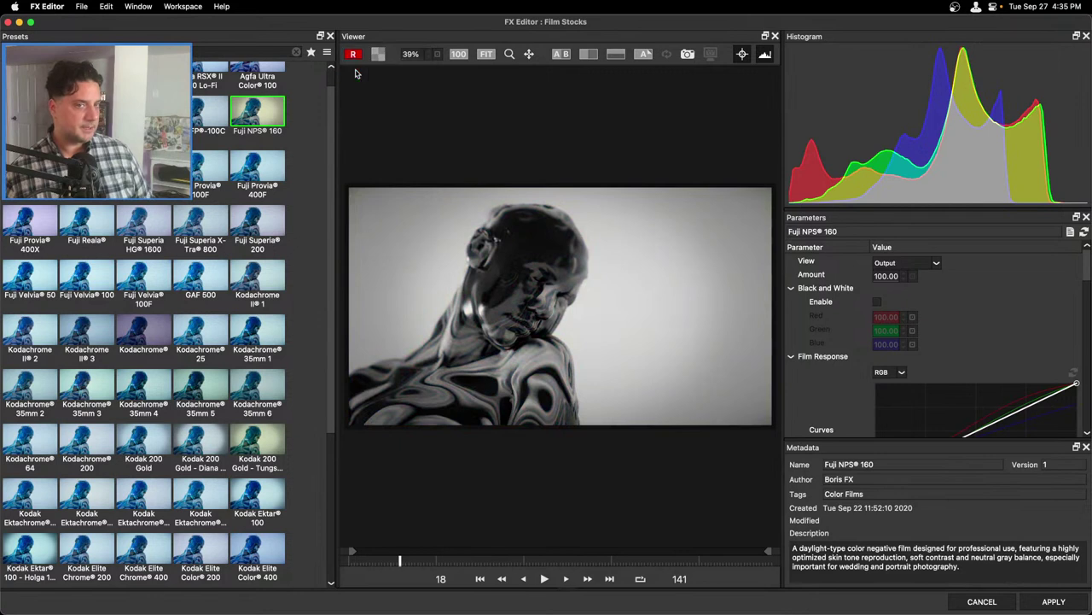
{"action": "left_click", "coordinate": [354, 56]}
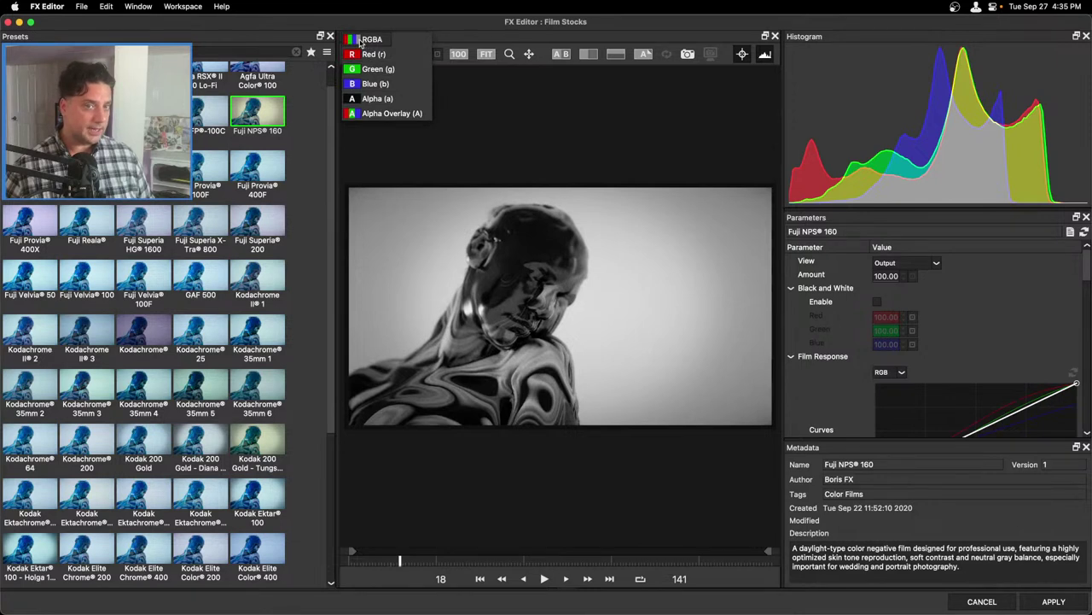
{"action": "left_click", "coordinate": [362, 40]}
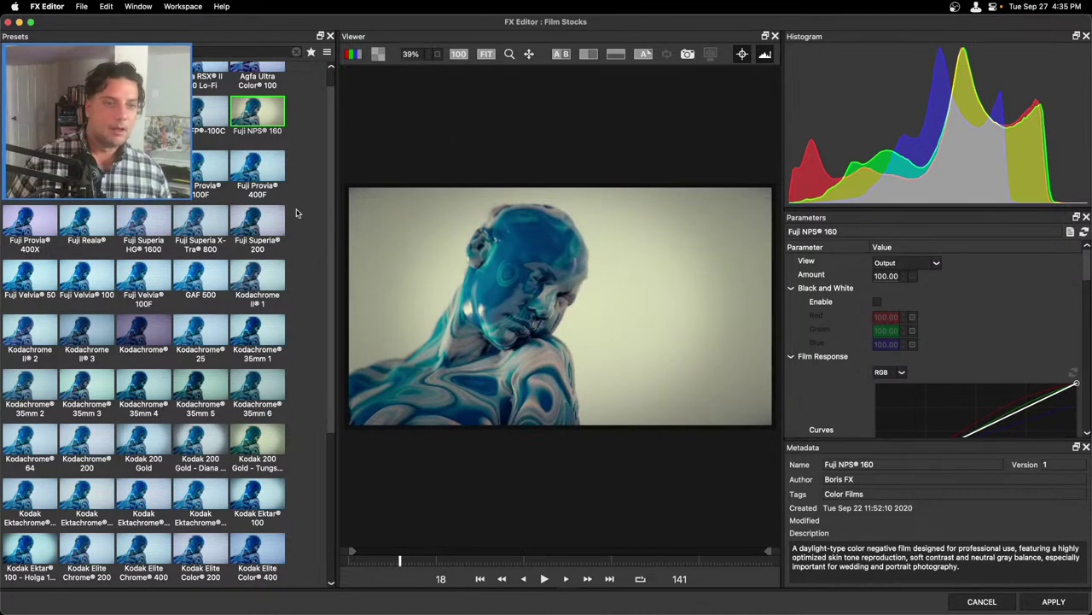
- Choose the Kodachrome II 1 preset and apply it to the statue clip
{"action": "left_click", "coordinate": [253, 175]}
{"action": "left_click", "coordinate": [273, 293]}
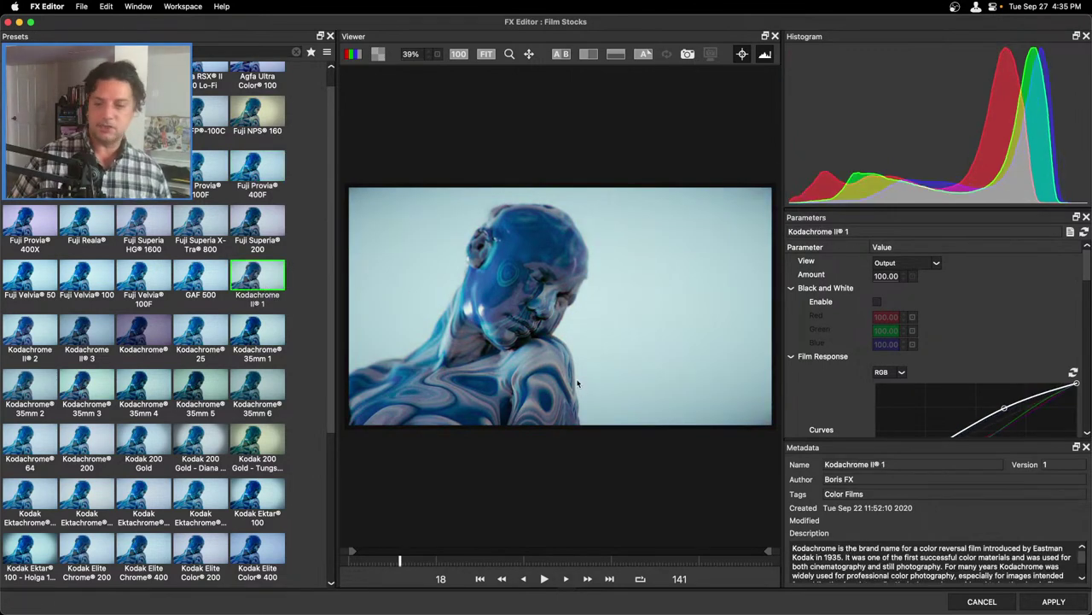
{"action": "left_click", "coordinate": [1053, 602]}
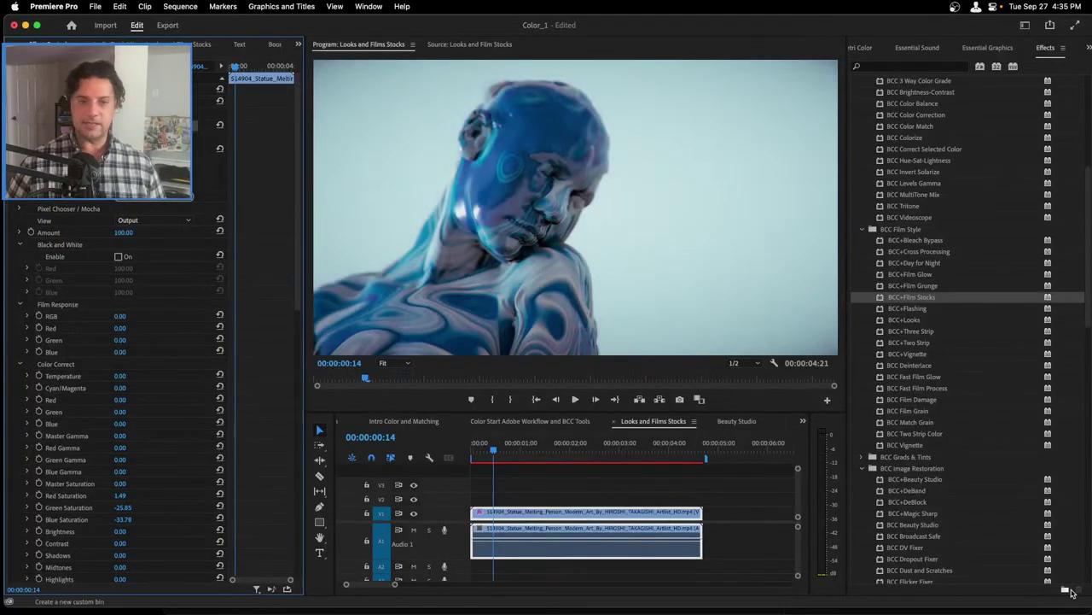
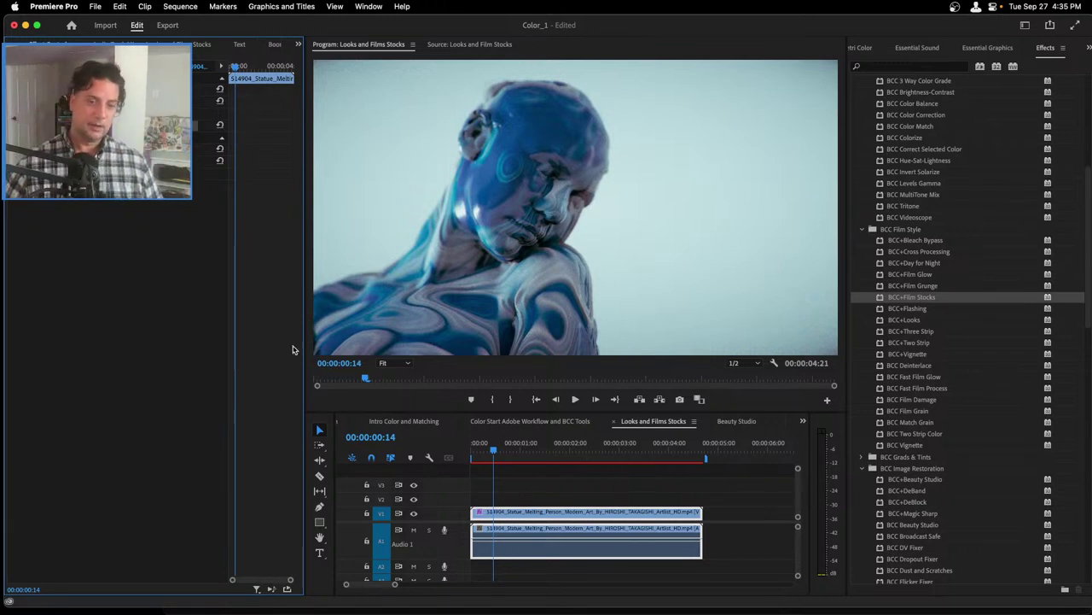
- Switch to the Intro Color and Matching sequence, search the effects for "vignette" and add BCC+Vignette to the first clip
{"action": "left_click", "coordinate": [408, 423]}
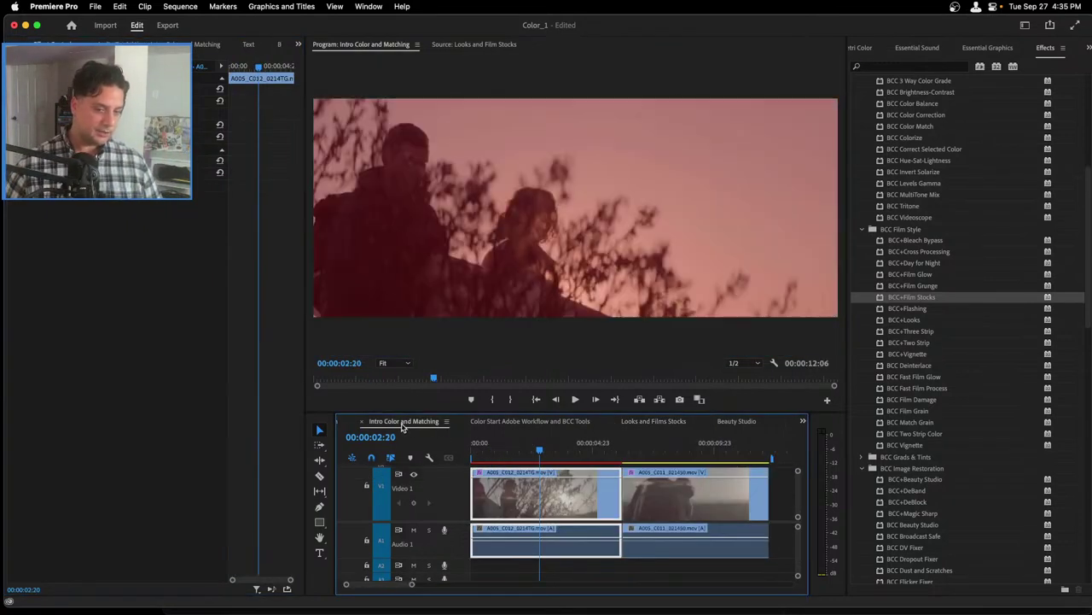
{"action": "left_click", "coordinate": [196, 125]}
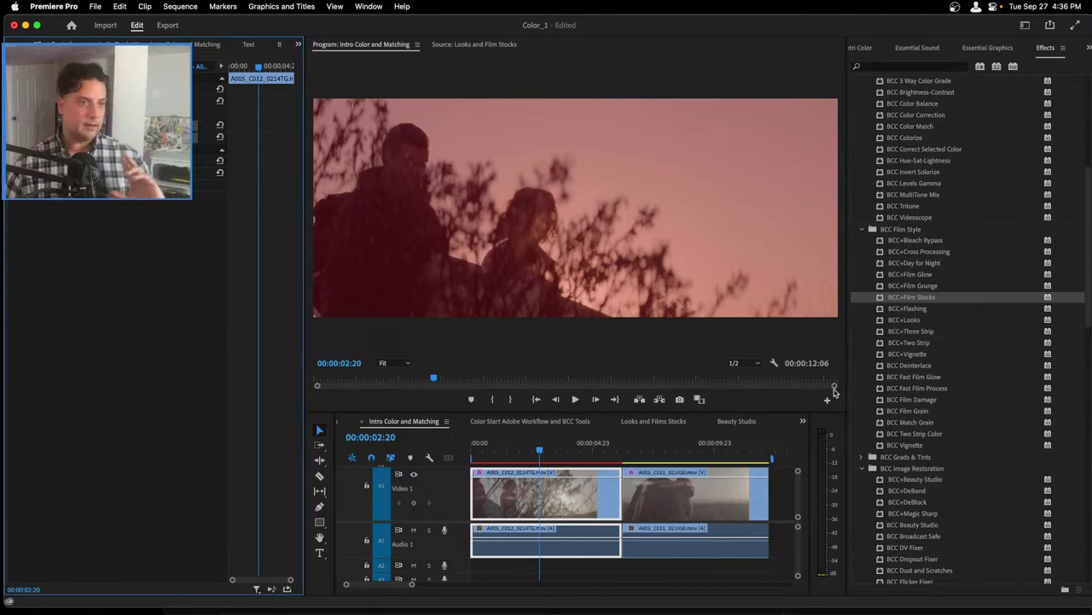
{"action": "left_click", "coordinate": [938, 65]}
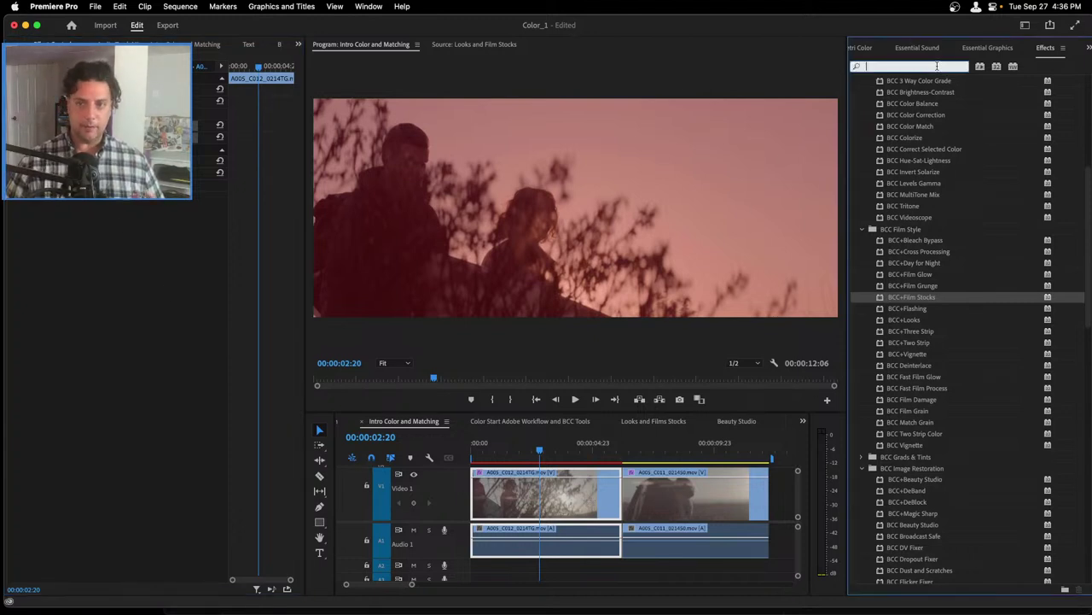
{"action": "type", "text": "vignette"}
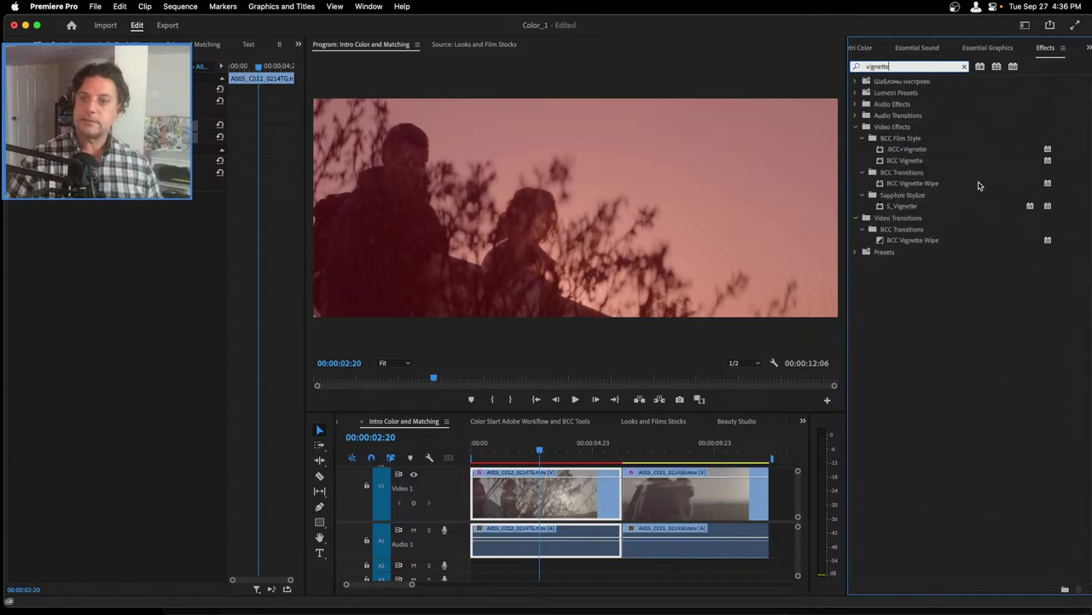
{"action": "left_click_drag", "start_coordinate": [915, 154], "coordinate": [527, 510]}
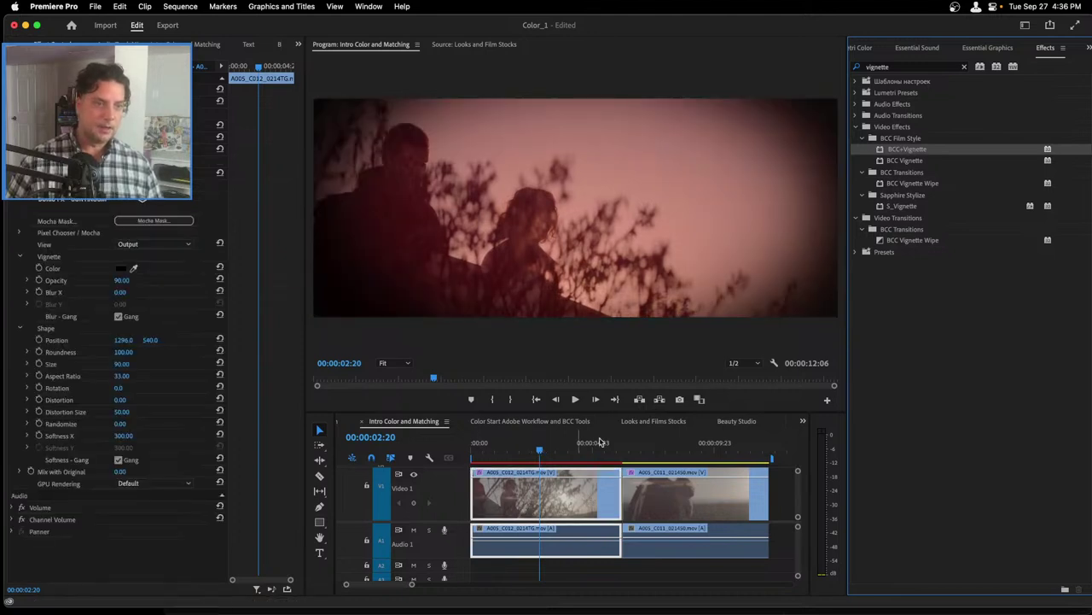
{"action": "left_click", "coordinate": [964, 67]}
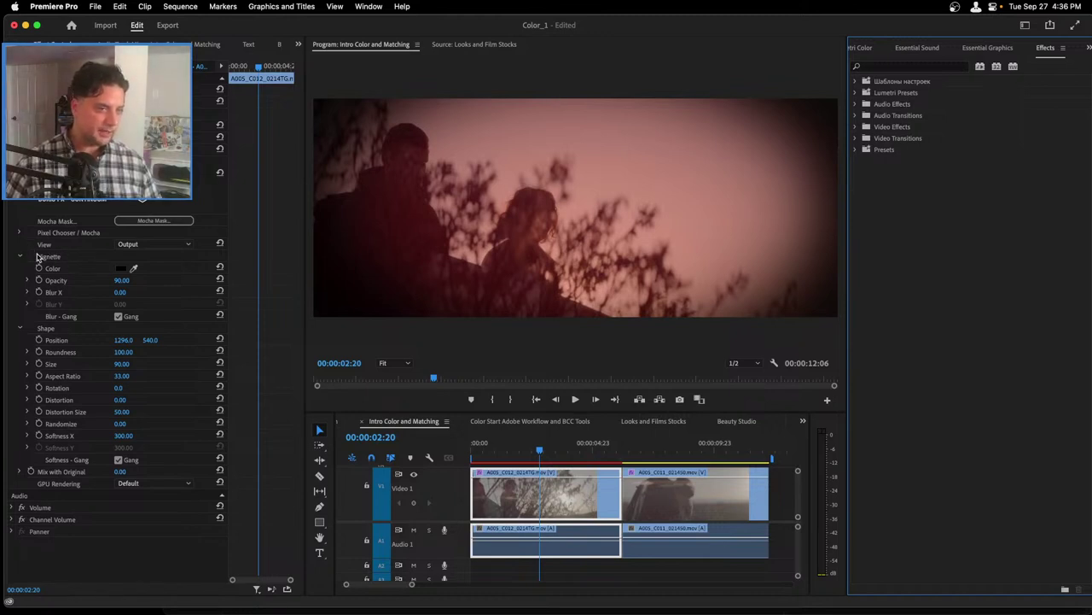
- Set the vignette's color to dark purple, hex 3A013F
{"action": "left_click", "coordinate": [122, 269]}
{"action": "left_click", "coordinate": [565, 367]}
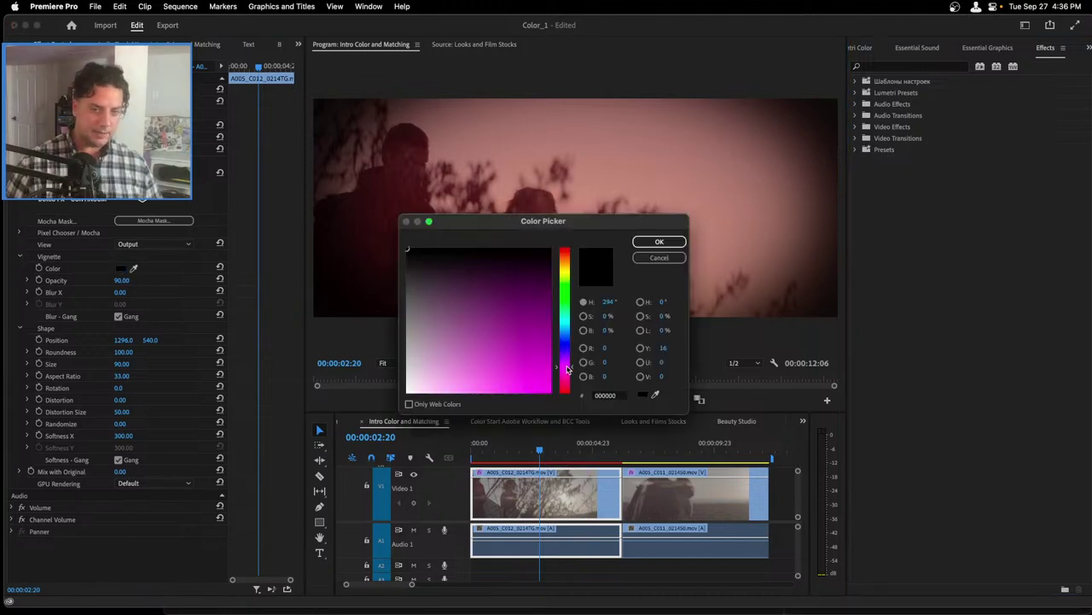
{"action": "left_click", "coordinate": [549, 317]}
{"action": "left_click_drag", "start_coordinate": [548, 317], "coordinate": [549, 282]}
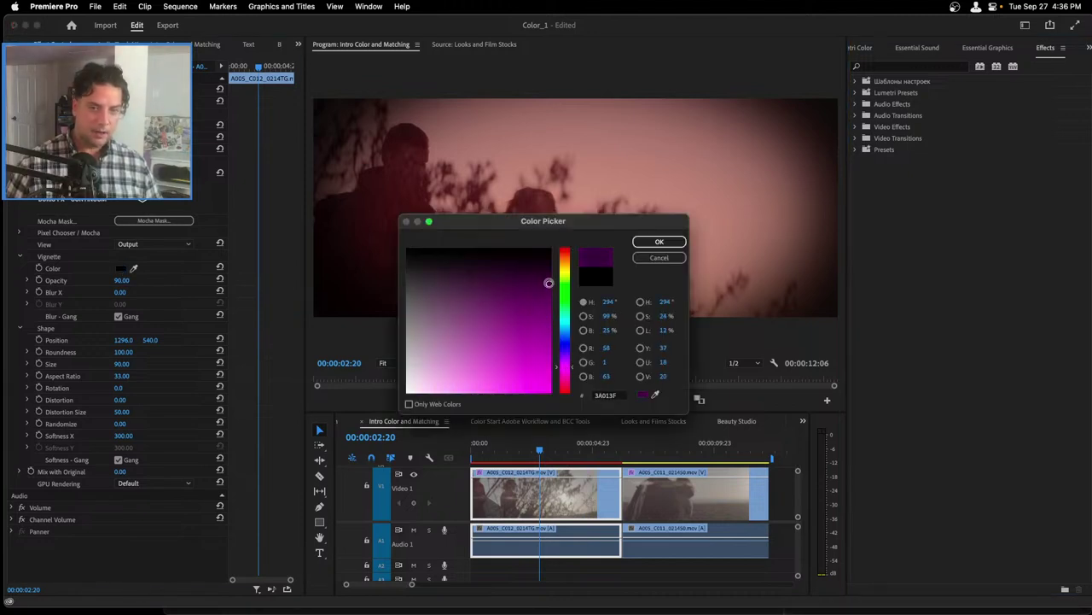
{"action": "left_click", "coordinate": [657, 246]}
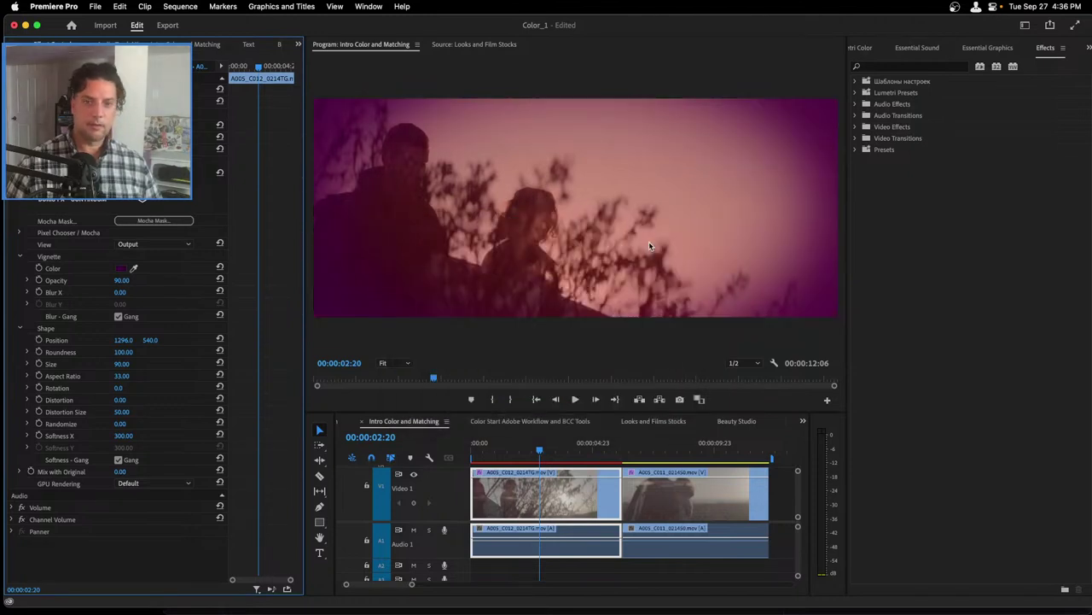
- Set the vignette's Opacity to 6.00, Blur X to 29.00 and Rotation to -77°
{"action": "mouse_move", "coordinate": [119, 281]}
{"action": "left_mouse_down"}
{"action": "mouse_move", "coordinate": [104, 287]}
{"action": "mouse_move", "coordinate": [131, 292]}
{"action": "left_mouse_up"}
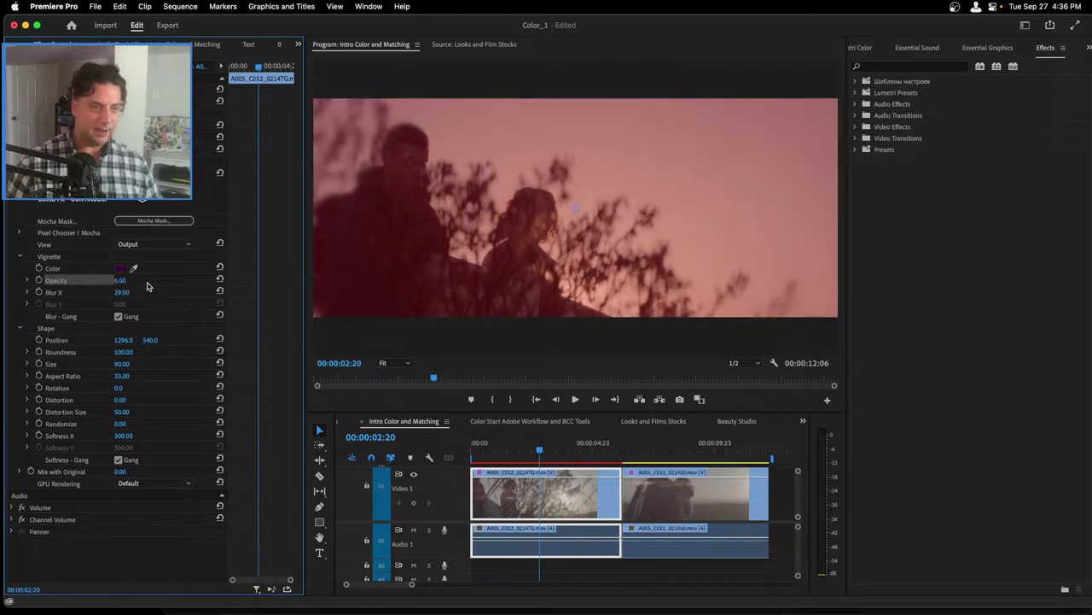
{"action": "left_click_drag", "start_coordinate": [118, 388], "coordinate": [94, 388]}
- Move the vignette's center onto the man, at about 551, 599, and check it at 00:00:03:04
{"action": "left_click_drag", "start_coordinate": [591, 202], "coordinate": [419, 216]}
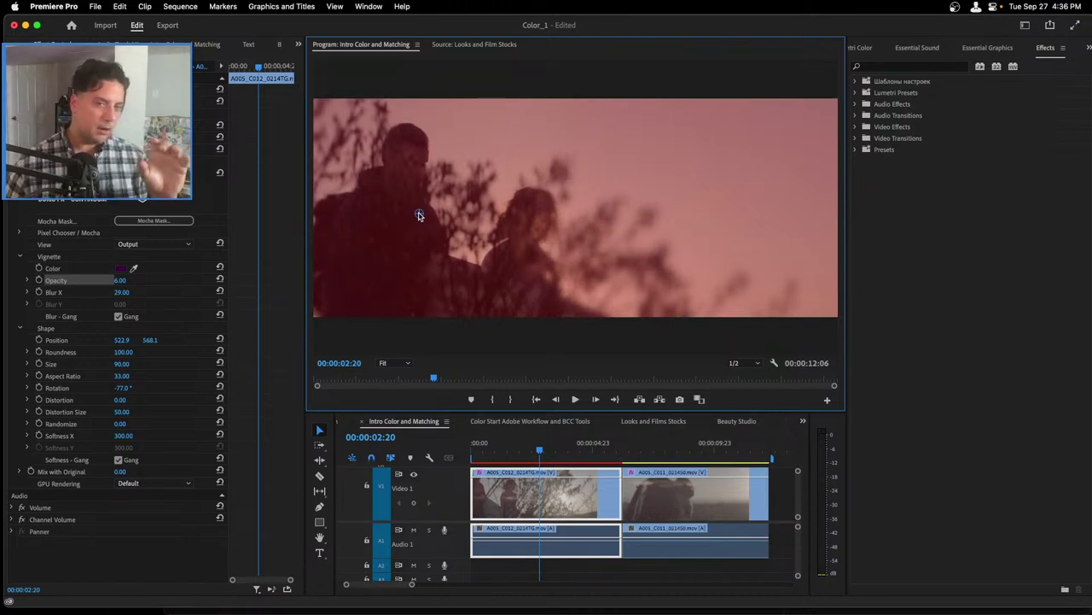
{"action": "left_click_drag", "start_coordinate": [419, 216], "coordinate": [417, 219]}
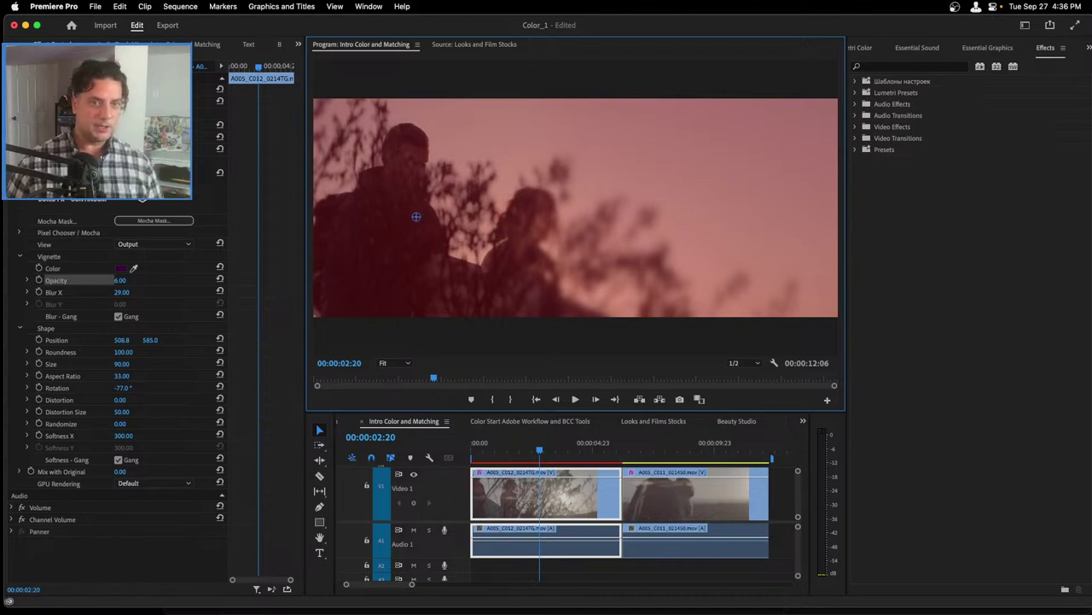
{"action": "left_click_drag", "start_coordinate": [417, 217], "coordinate": [425, 220]}
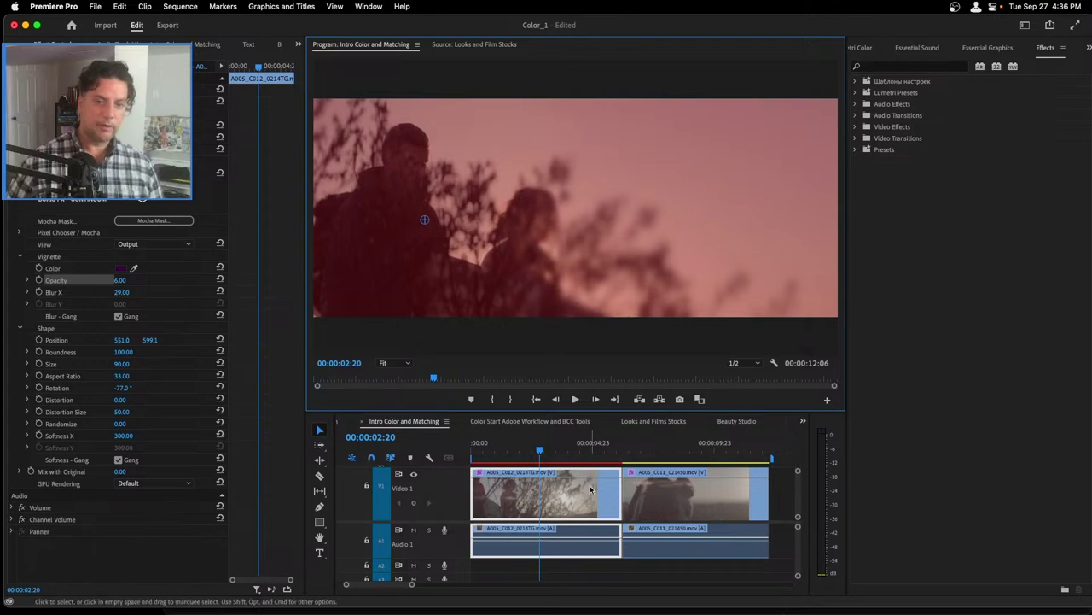
{"action": "left_click_drag", "start_coordinate": [516, 450], "coordinate": [547, 449]}
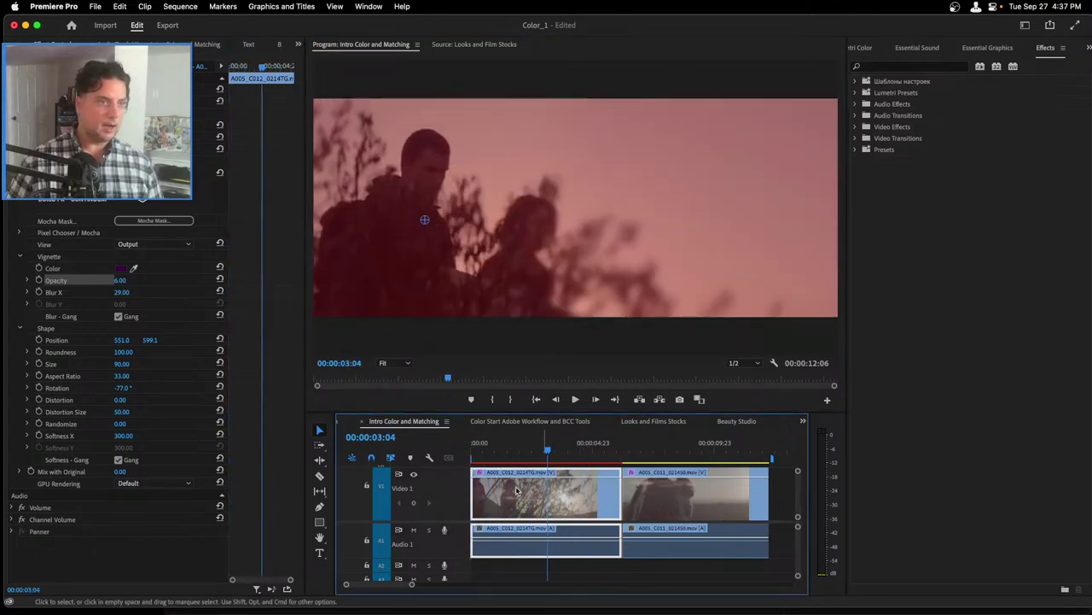
- Save the first clip's Lumetri Color and BCC effects as a preset named "Base Contrast with Grade and Vignette", keeping the Scale type
{"action": "left_click", "coordinate": [19, 197]}
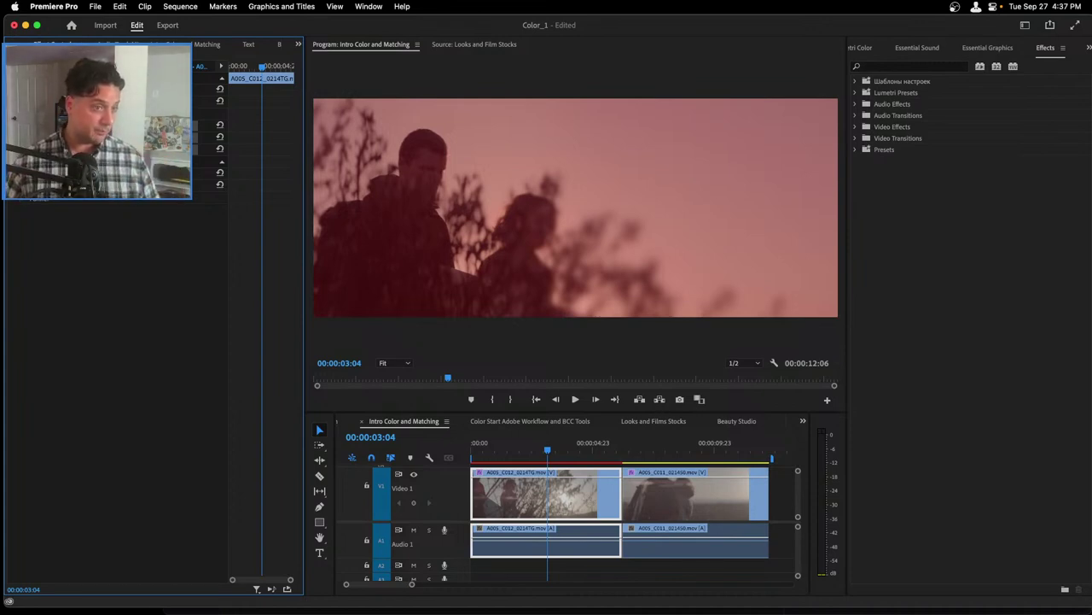
{"action": "right_click", "coordinate": [54, 205]}
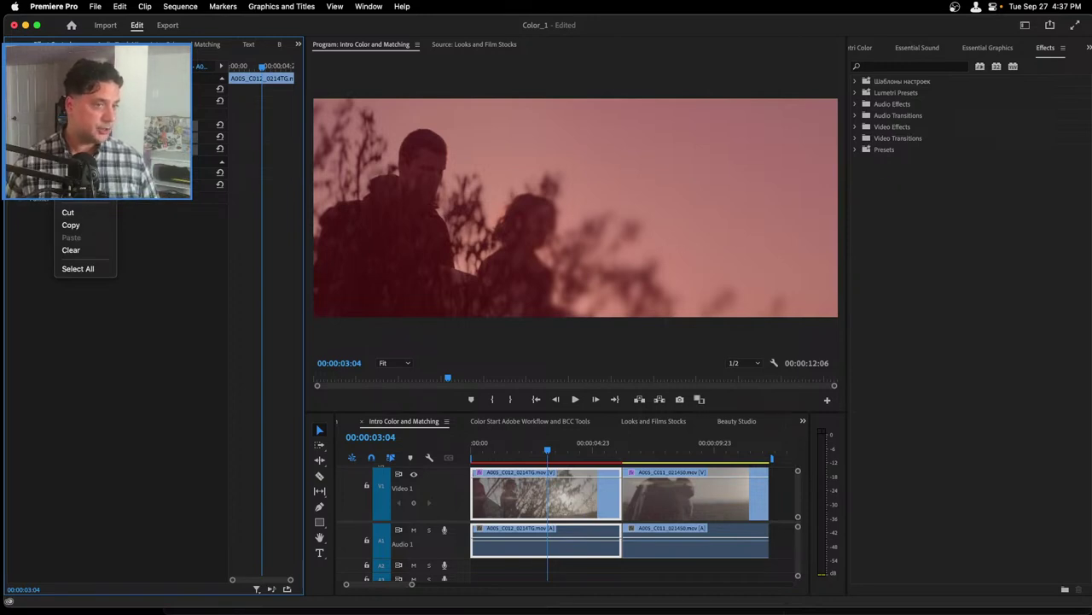
{"action": "left_click", "coordinate": [77, 192]}
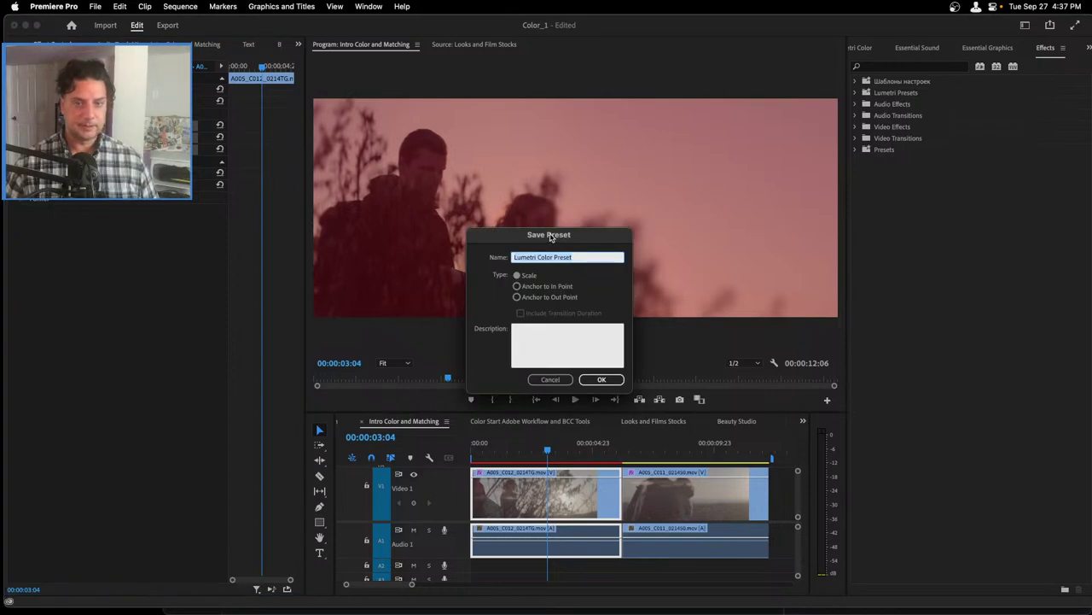
{"action": "left_click_drag", "start_coordinate": [551, 236], "coordinate": [349, 155]}
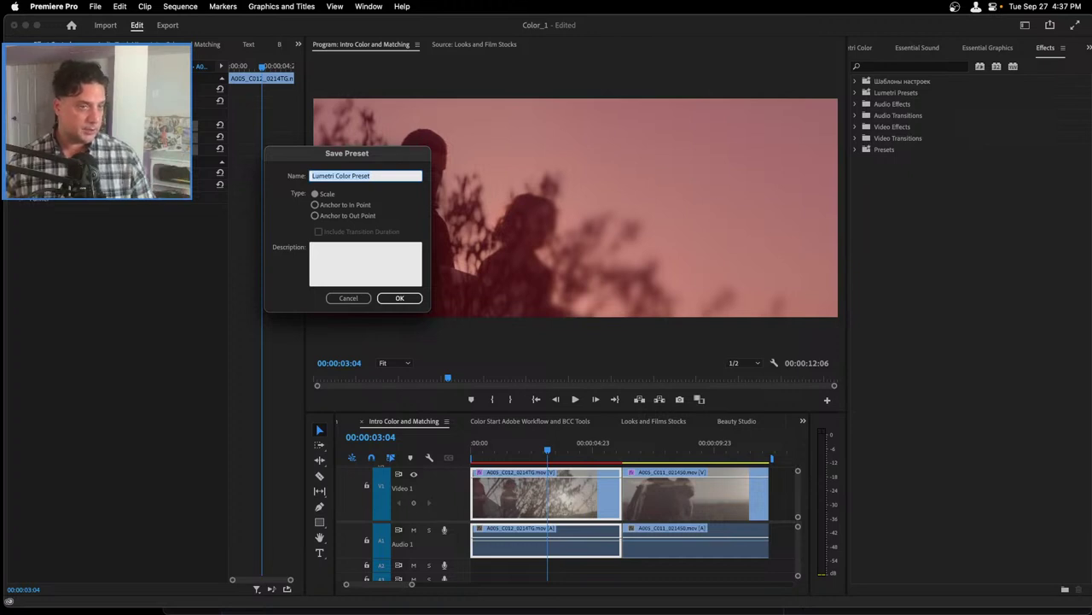
{"action": "type", "text": "Lu"}
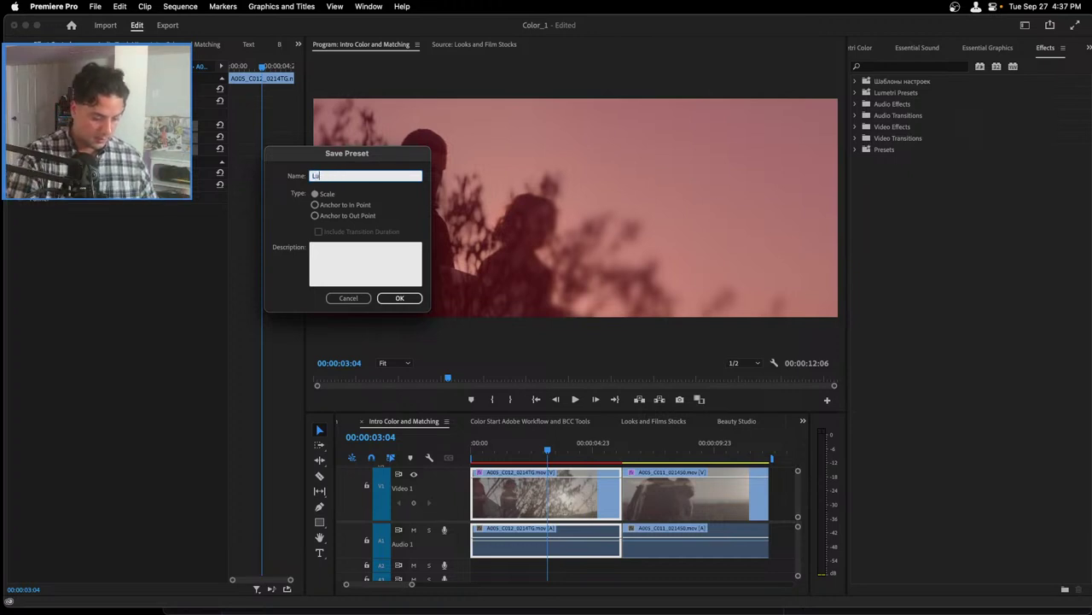
{"action": "key", "text": "BackSpace"}
{"action": "key", "text": "BackSpace"}
{"action": "type", "text": "Base"}
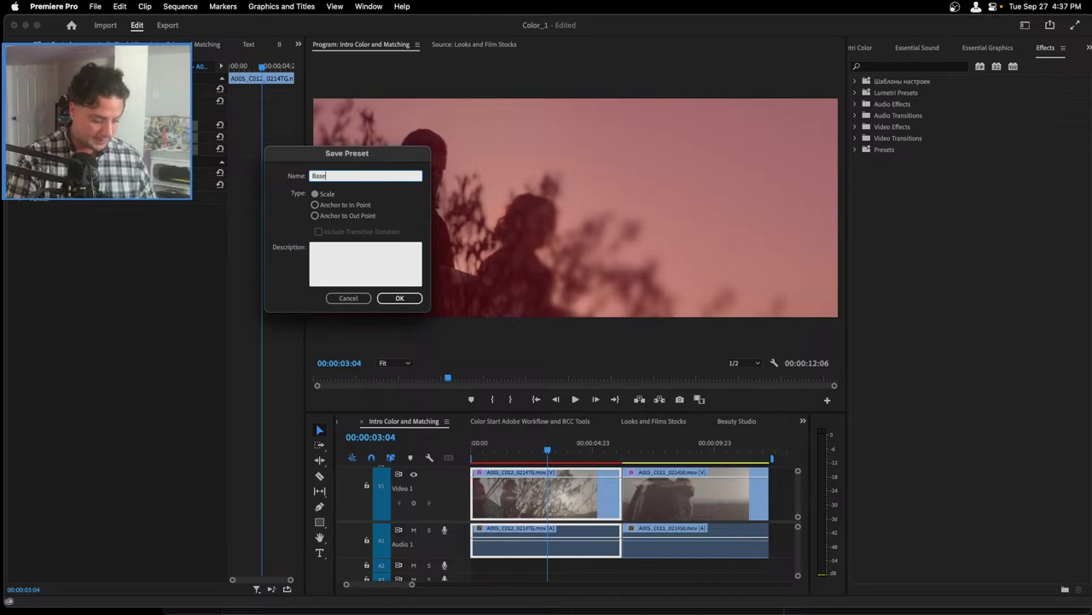
{"action": "type", "text": " Contrast"}
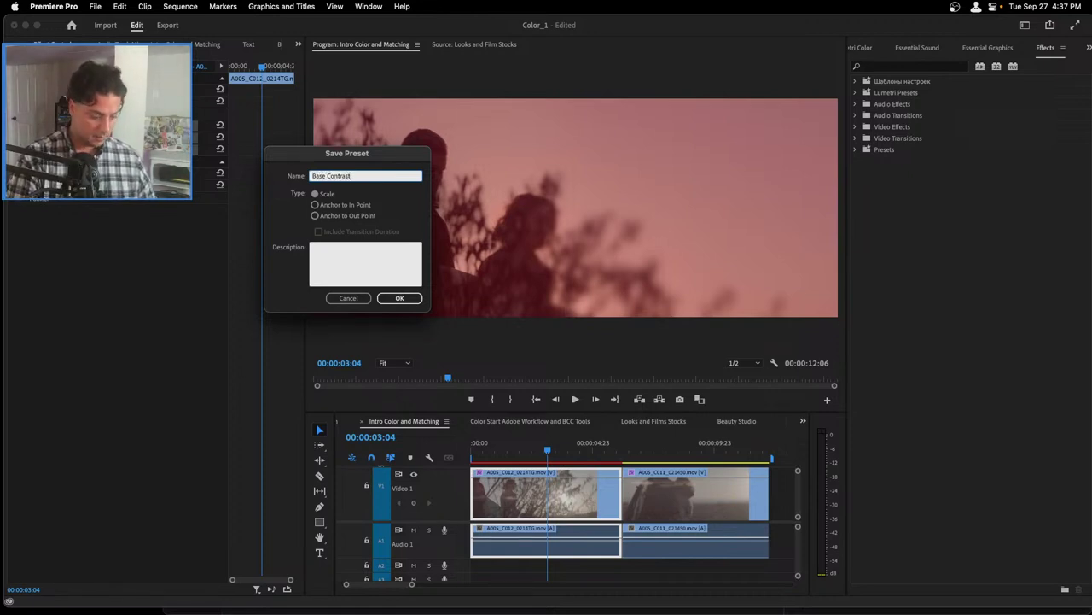
{"action": "type", "text": " with Gr"}
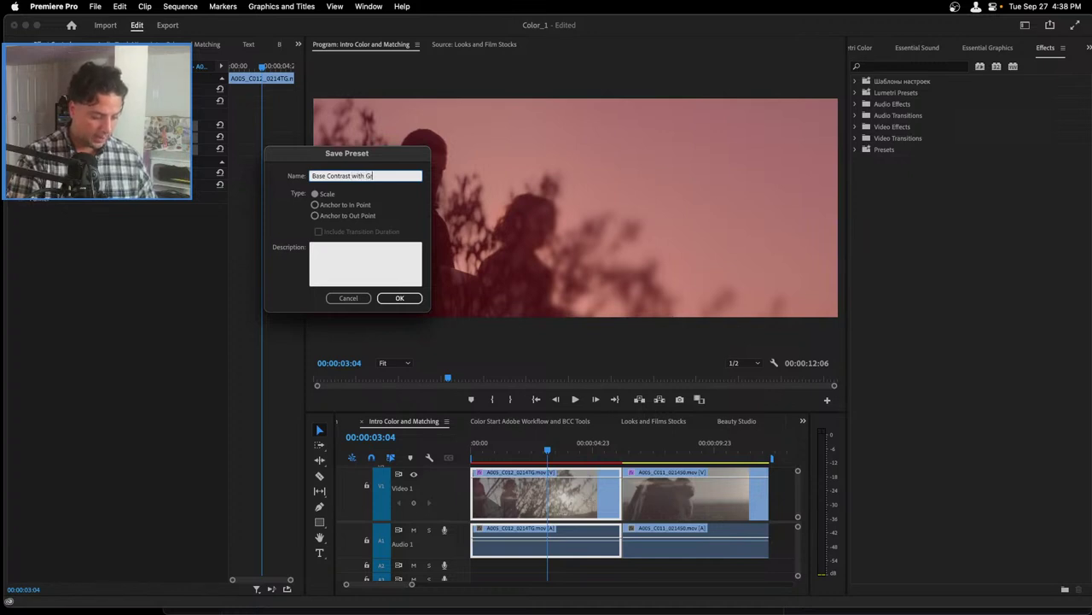
{"action": "type", "text": "ade and Vig"}
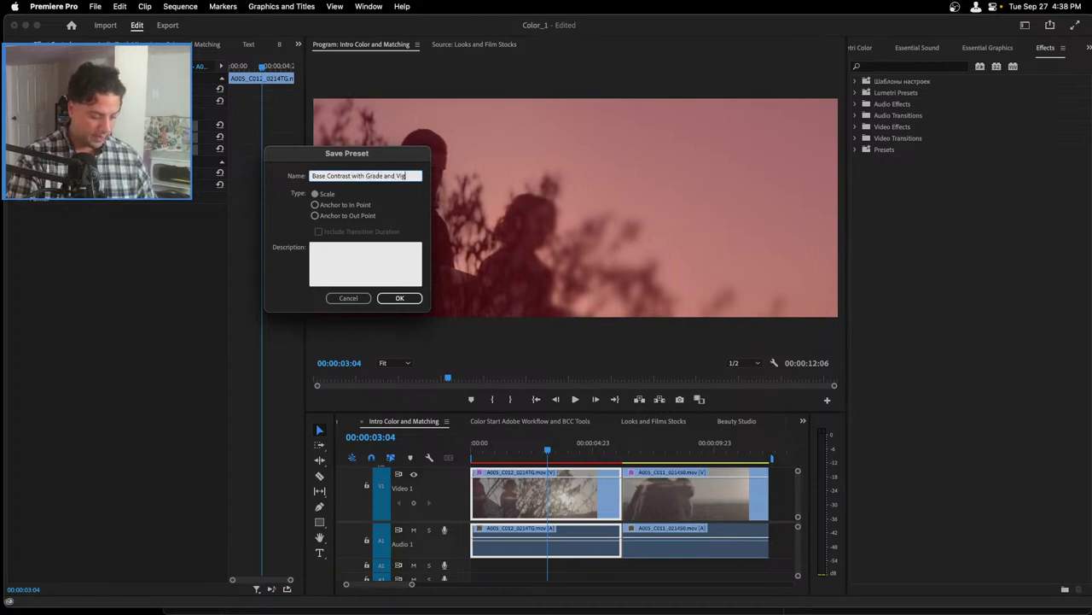
{"action": "type", "text": "nette"}
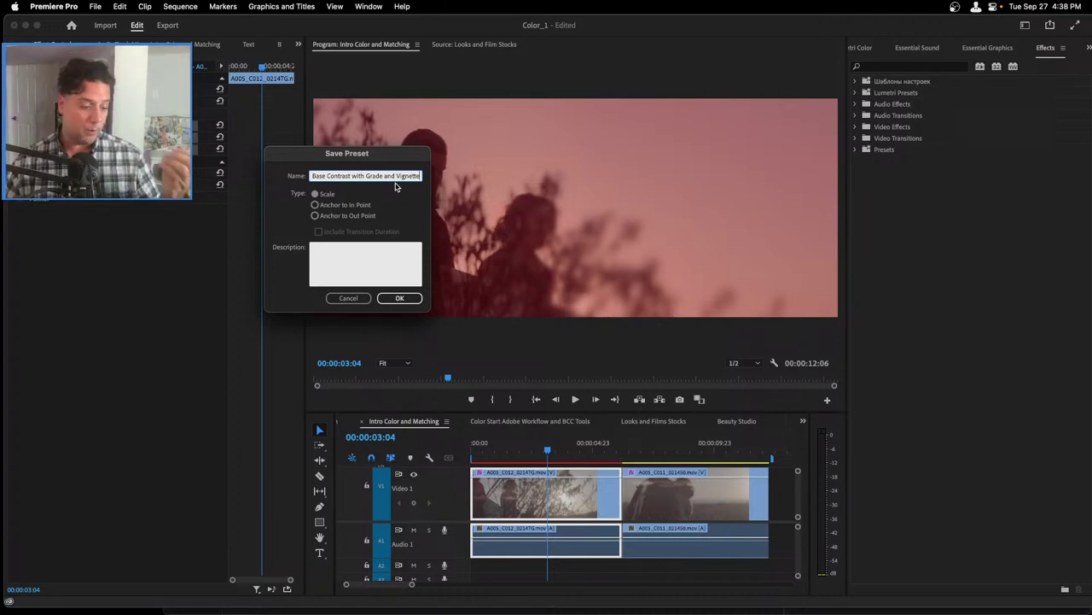
{"action": "left_click", "coordinate": [398, 299]}
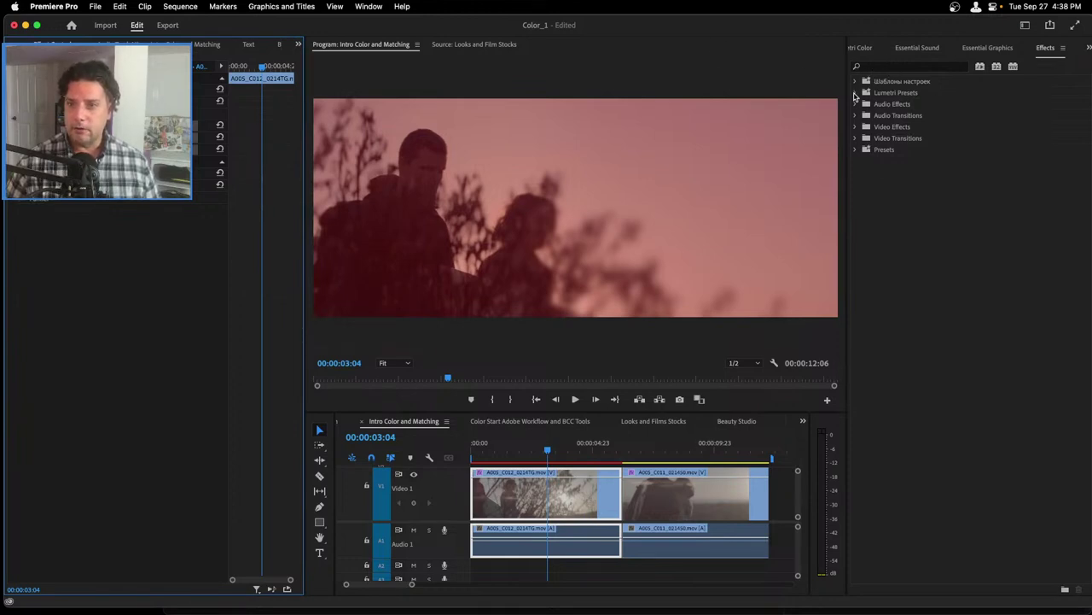
- Search the effects for "base" and apply the Base Contrast with Grade and Vignette preset to the second clip
{"action": "left_click", "coordinate": [855, 150]}
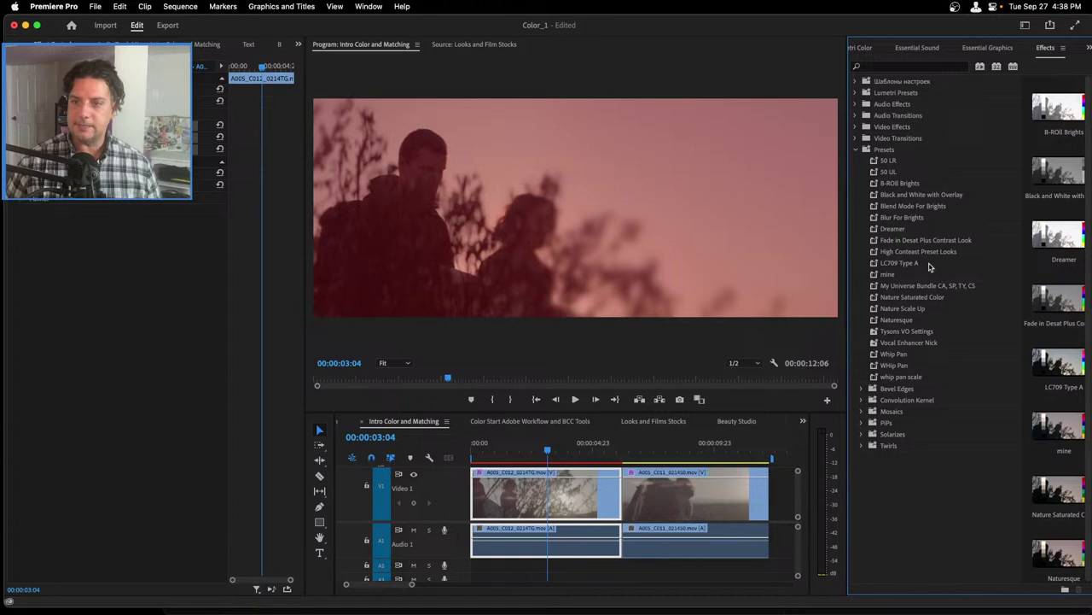
{"action": "left_click", "coordinate": [913, 196]}
{"action": "left_click", "coordinate": [898, 174]}
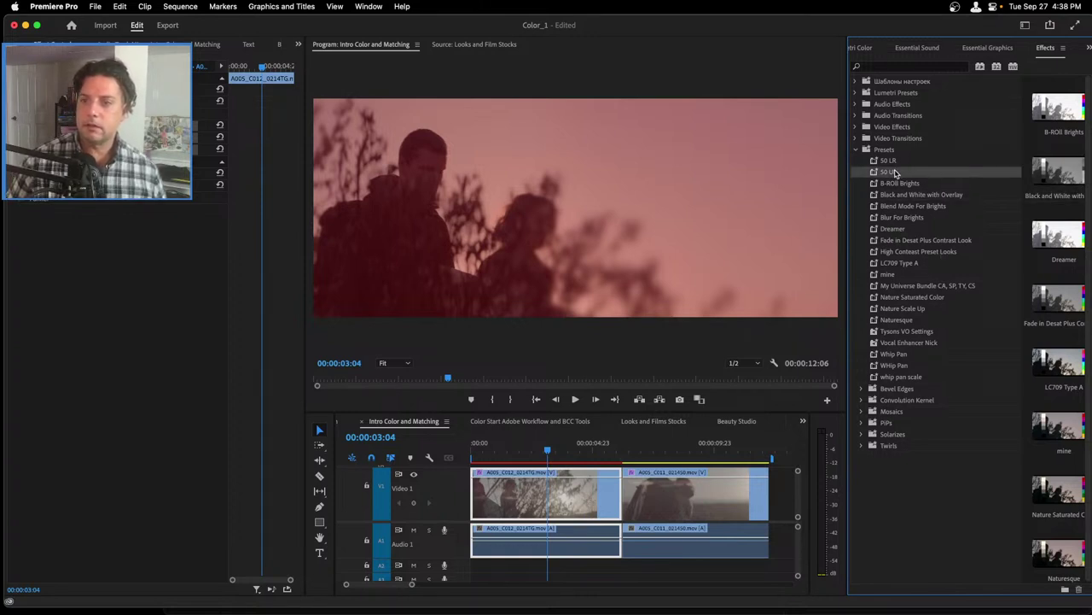
{"action": "left_click", "coordinate": [903, 66]}
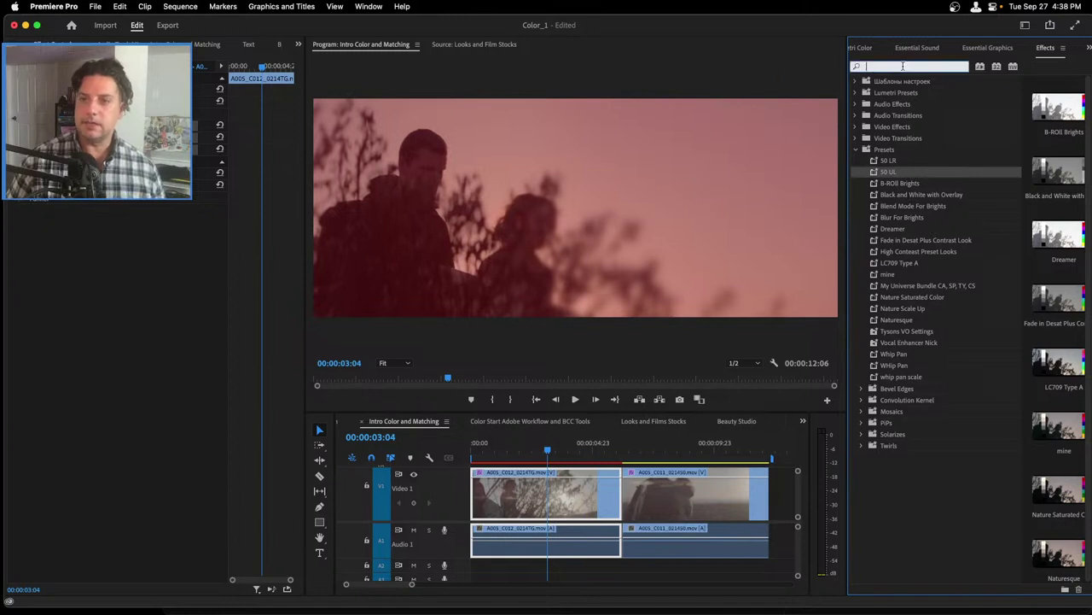
{"action": "type", "text": "base"}
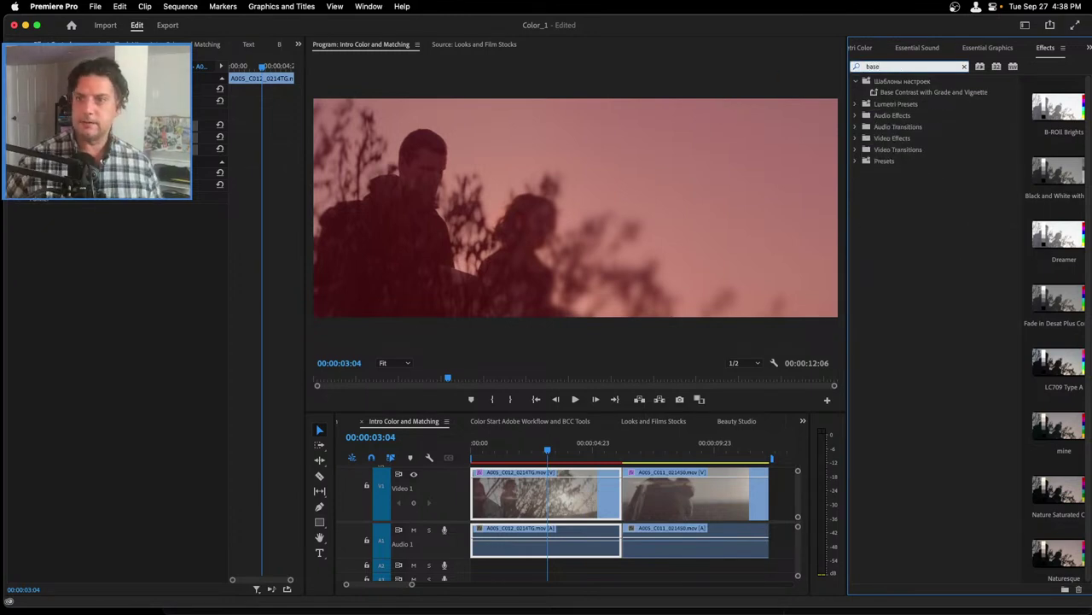
{"action": "left_click", "coordinate": [918, 92]}
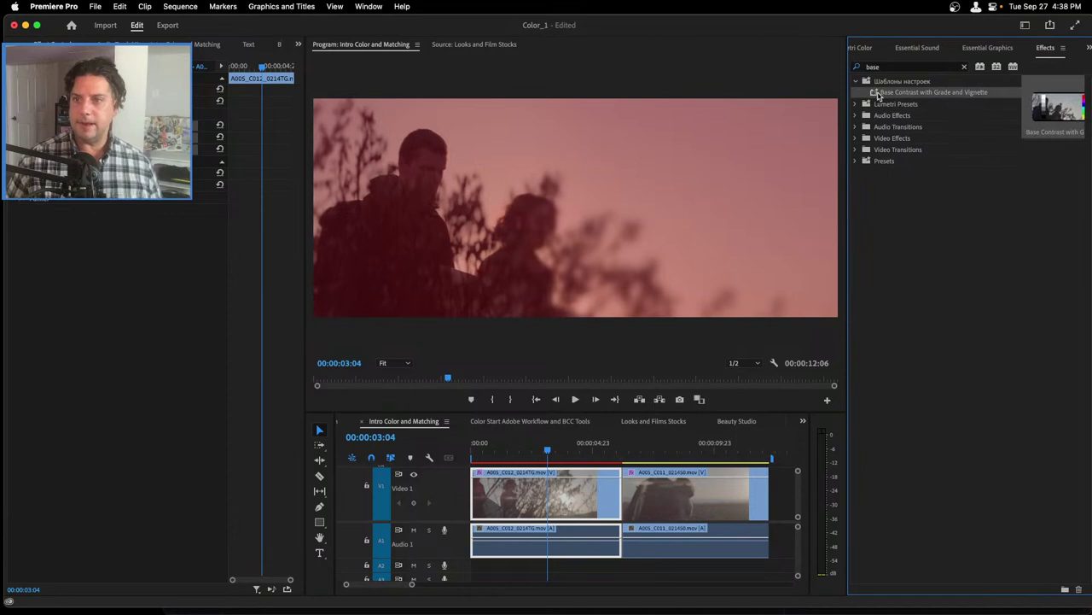
{"action": "left_click_drag", "start_coordinate": [877, 94], "coordinate": [689, 495]}
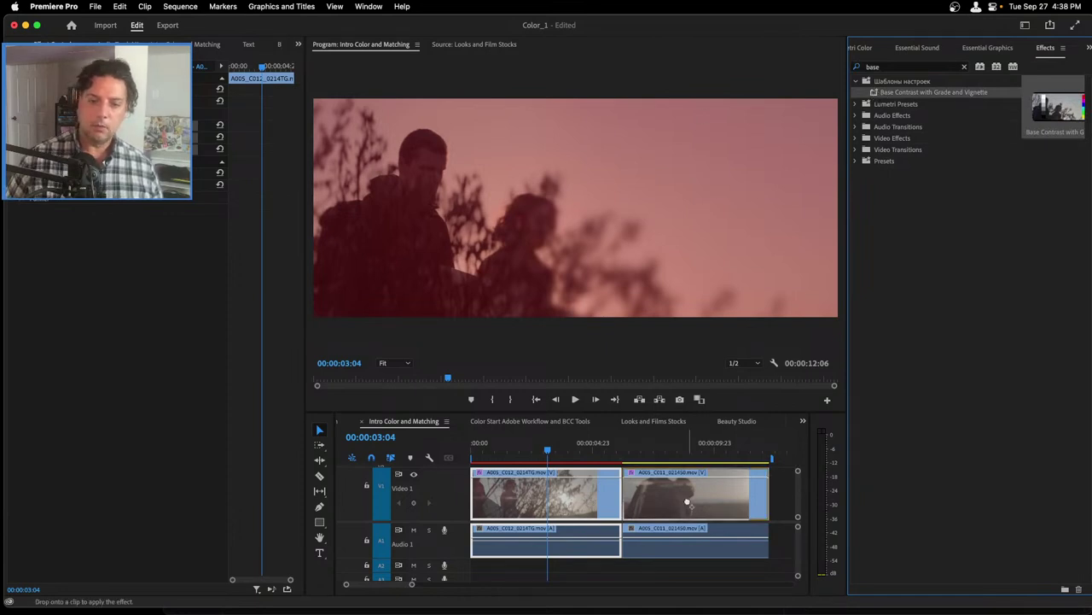
- Go to 00:00:08:16 and move the second clip's vignette center onto the man's back, at about 961.5, 610.3
{"action": "left_click", "coordinate": [682, 444]}
{"action": "scroll", "coordinate": [663, 478], "scroll_direction": "up", "scroll_amount": 1}
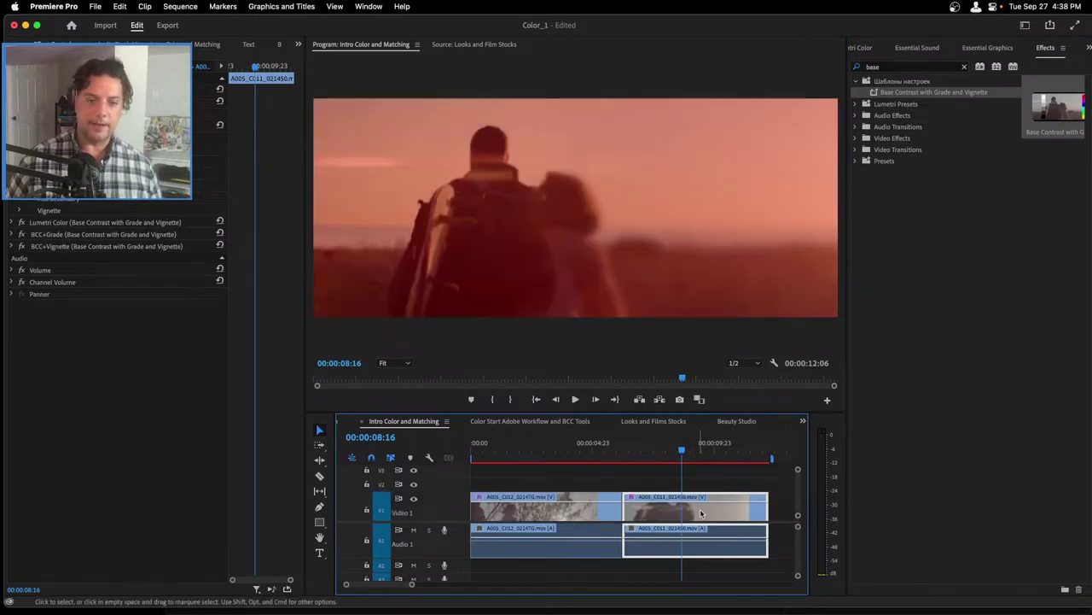
{"action": "left_click", "coordinate": [196, 125]}
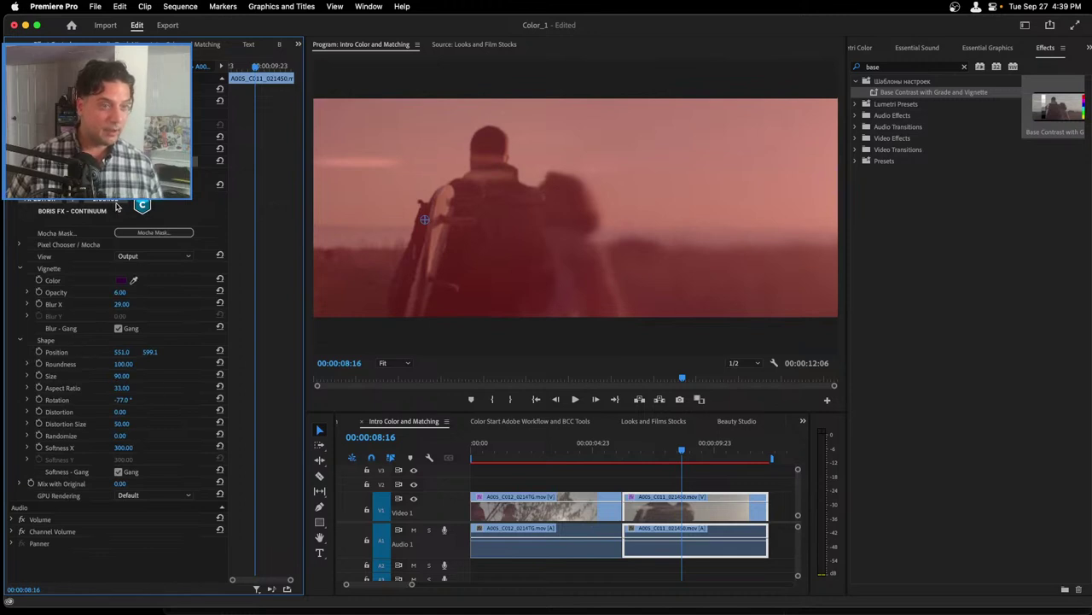
{"action": "left_click_drag", "start_coordinate": [425, 224], "coordinate": [508, 224]}
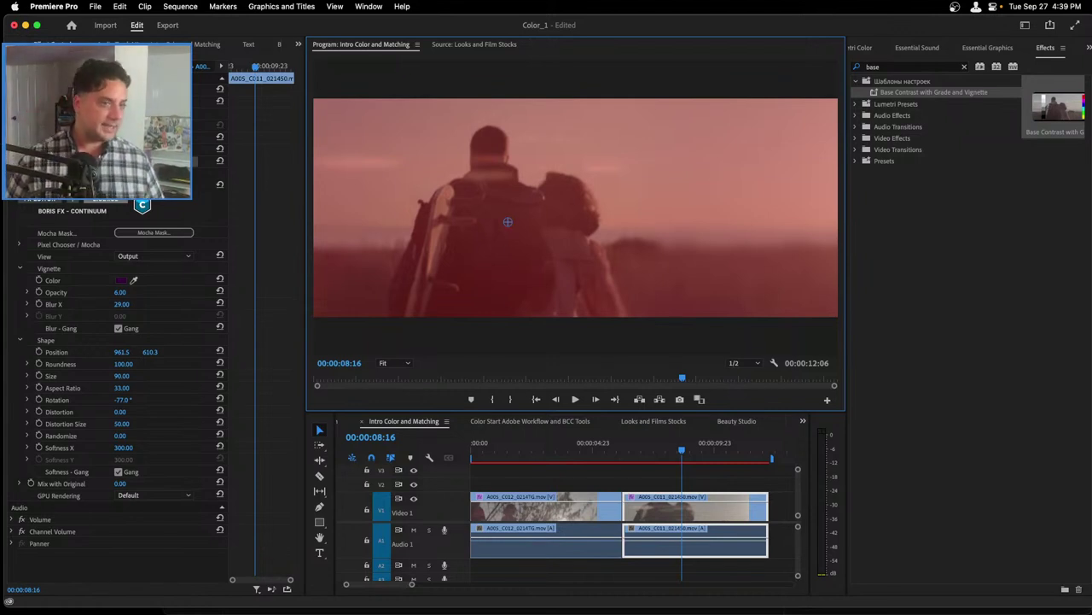
- Delete all the color and vignette effects from the second clip and return to the first clip at 00:00:02:10
{"action": "scroll", "coordinate": [111, 341], "scroll_direction": "down", "scroll_amount": 10}
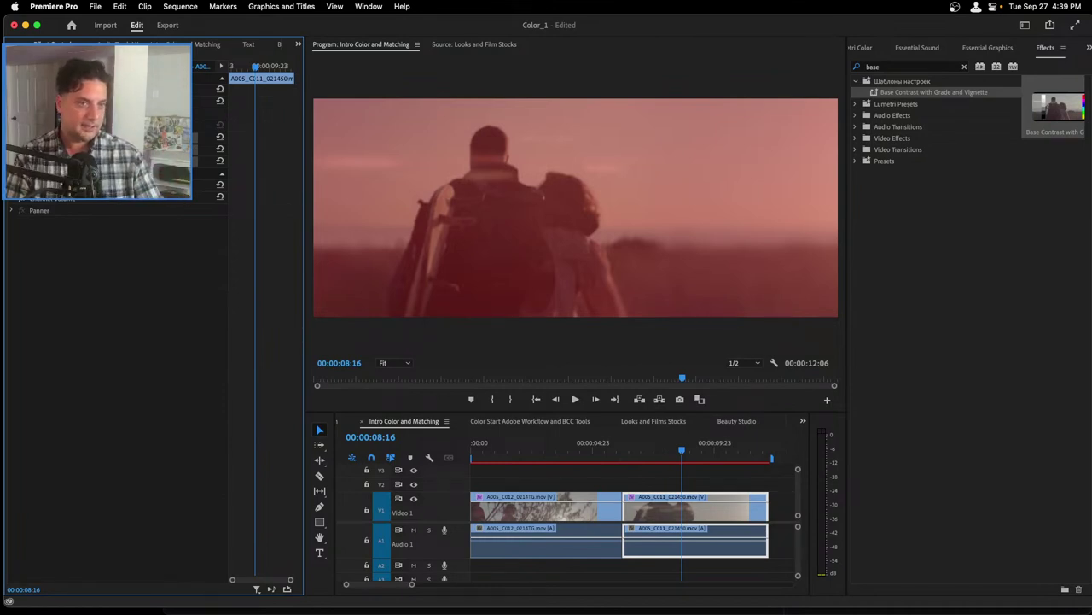
{"action": "key", "text": "Delete"}
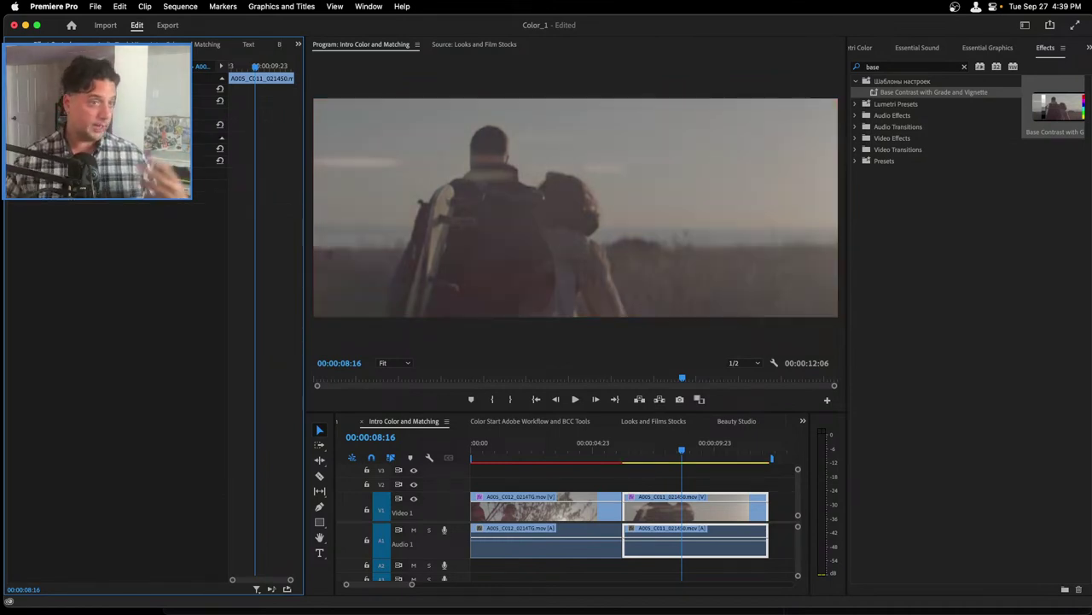
{"action": "key", "text": "Delete"}
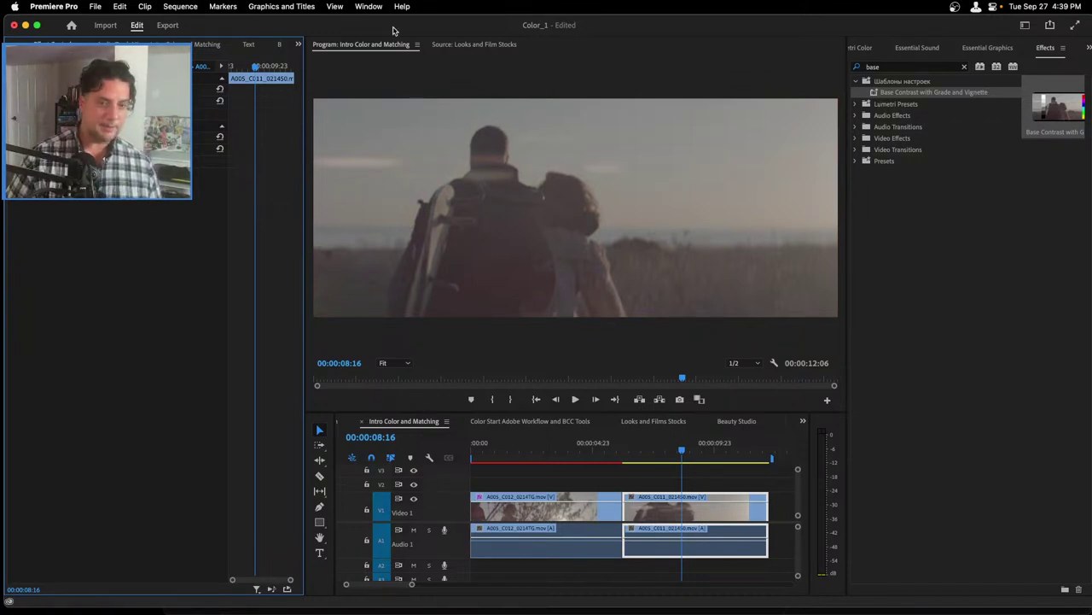
{"action": "left_click", "coordinate": [529, 450]}
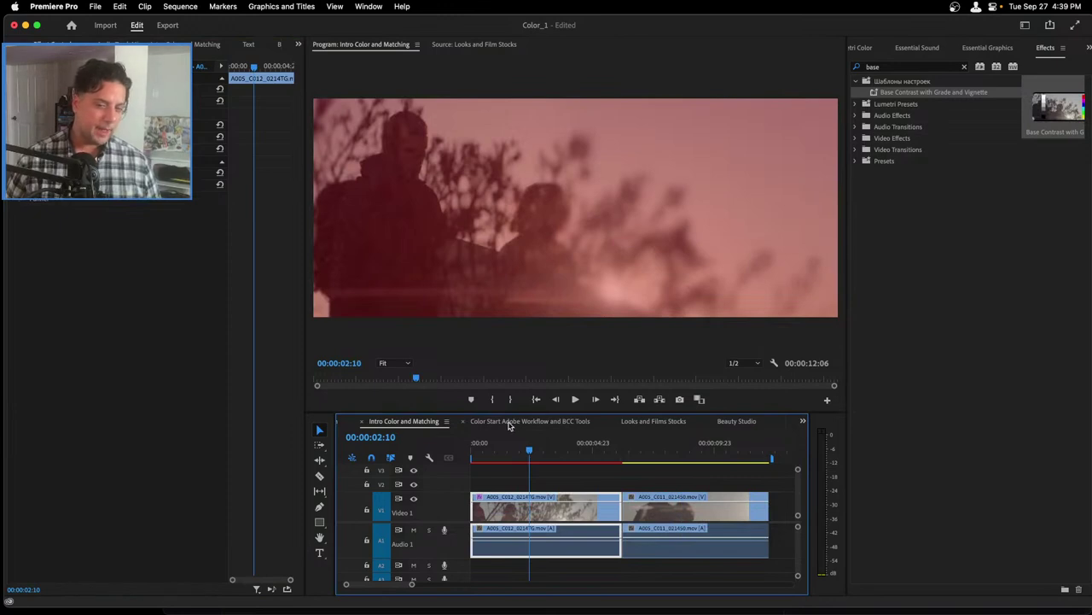
- Switch to the Color Start Adobe Workflow and BCC Tools sequence and view the surfer clip at 00:00:00:10
{"action": "left_click", "coordinate": [510, 422]}
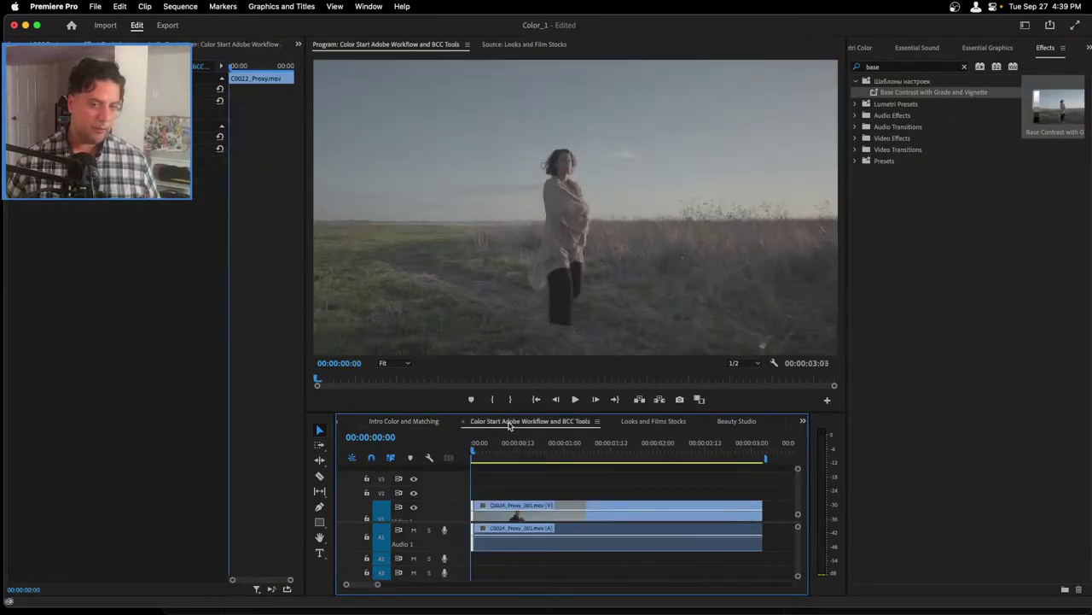
{"action": "key", "text": "minus"}
{"action": "key", "text": "minus"}
{"action": "key", "text": "minus"}
{"action": "key", "text": "minus"}
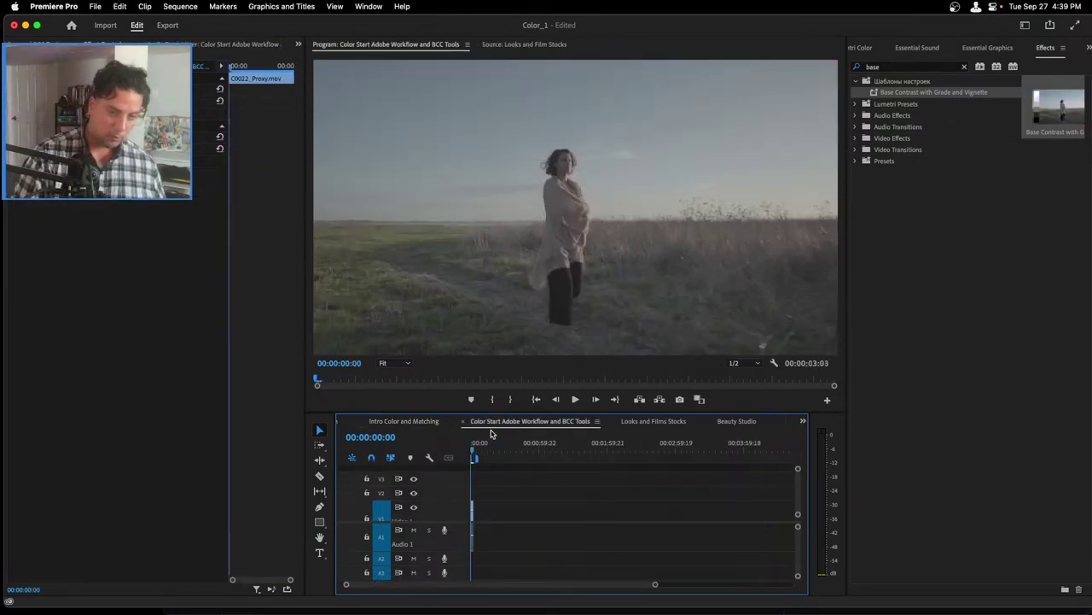
{"action": "key", "text": "backslash"}
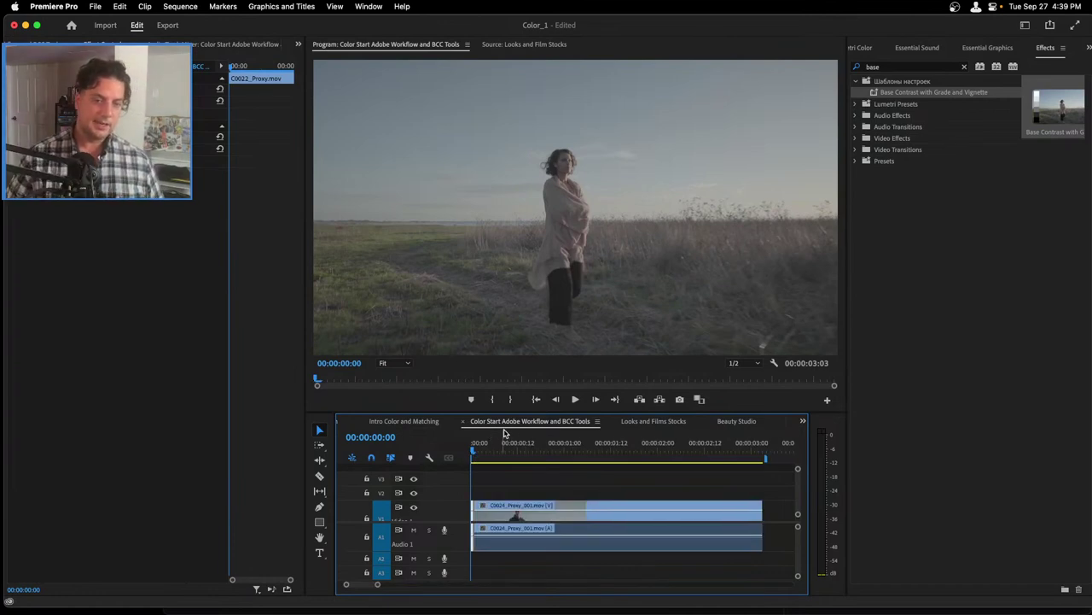
{"action": "left_click", "coordinate": [511, 432]}
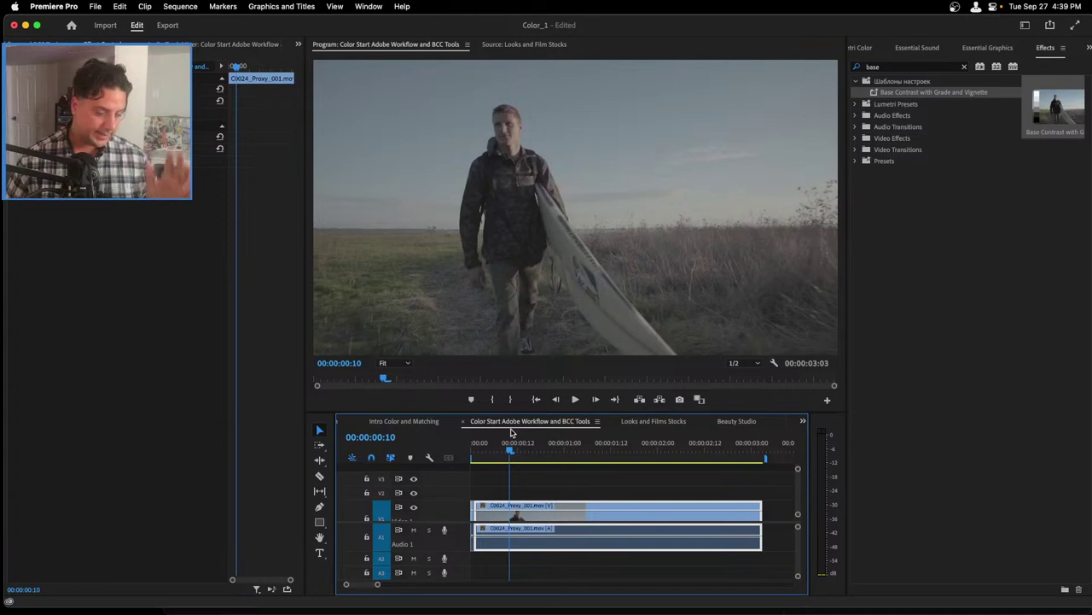
{"action": "scroll", "coordinate": [561, 487], "scroll_direction": "up", "scroll_amount": 2}
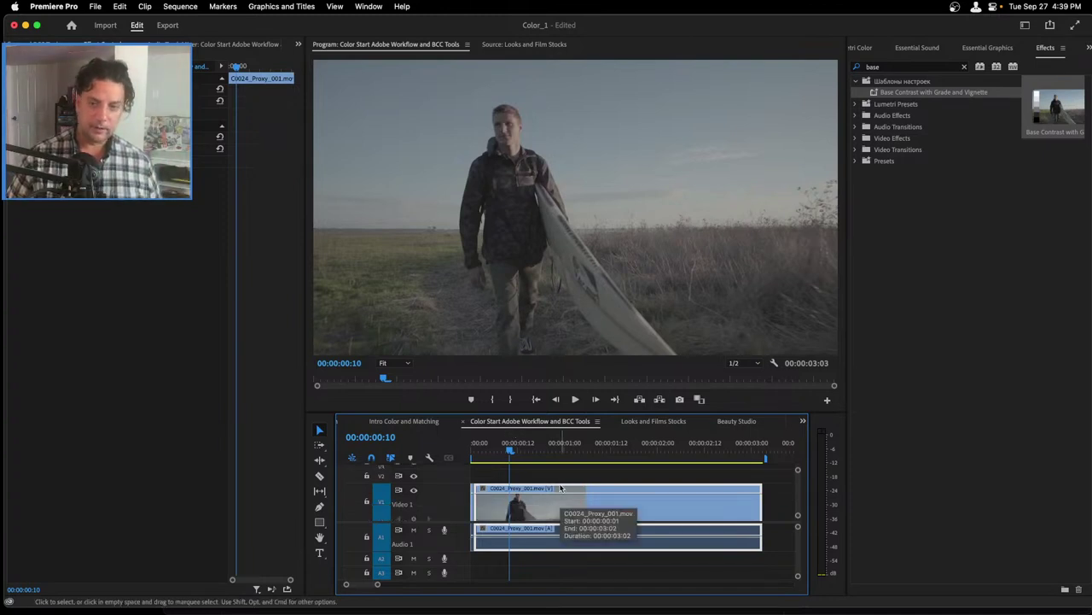
- Switch to the Beauty Studio sequence and place a copy of the smiling woman clip directly after the original on Video 1
{"action": "left_click", "coordinate": [803, 422]}
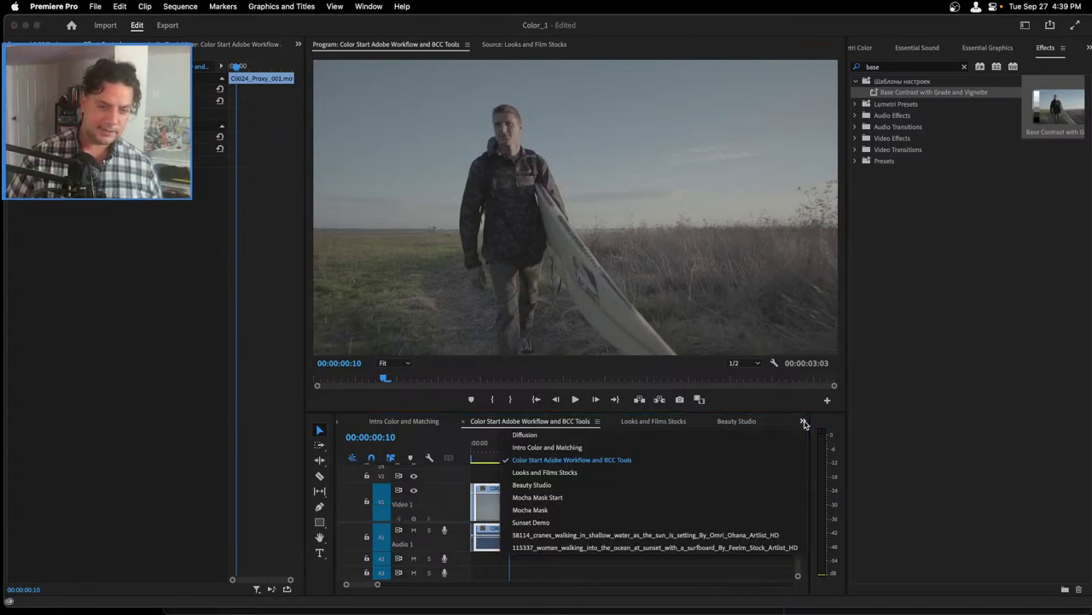
{"action": "left_click", "coordinate": [551, 485]}
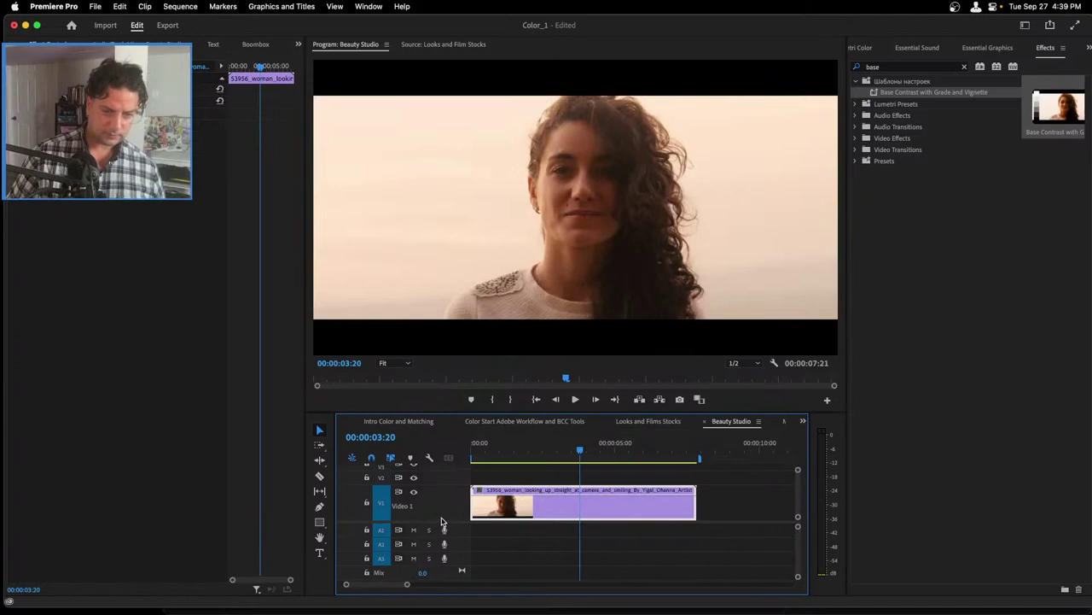
{"action": "left_click_drag", "start_coordinate": [442, 536], "coordinate": [437, 551]}
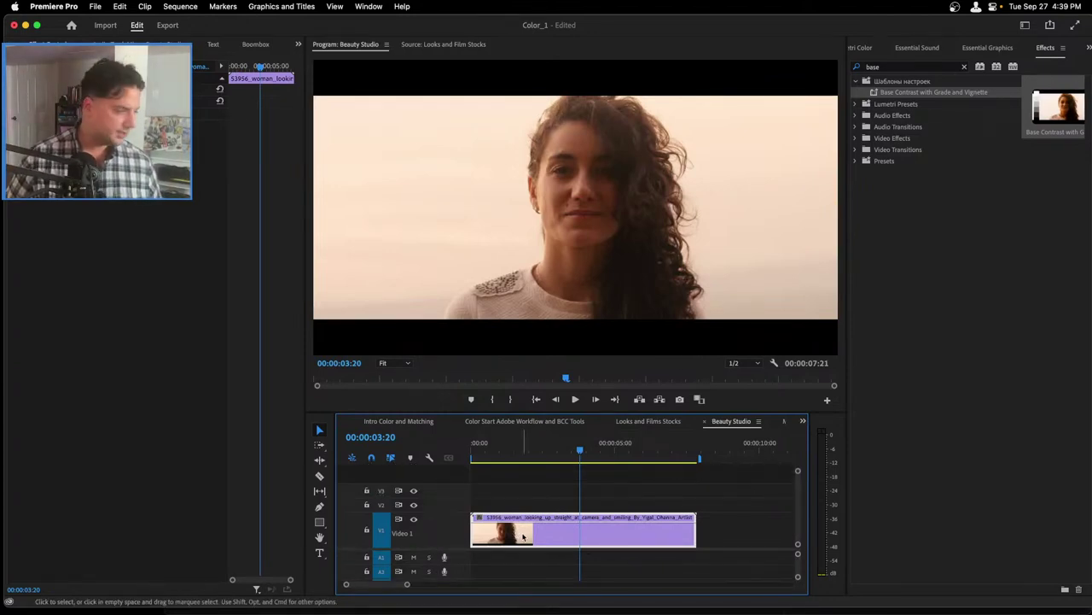
{"action": "left_click_drag", "start_coordinate": [529, 533], "coordinate": [641, 480]}
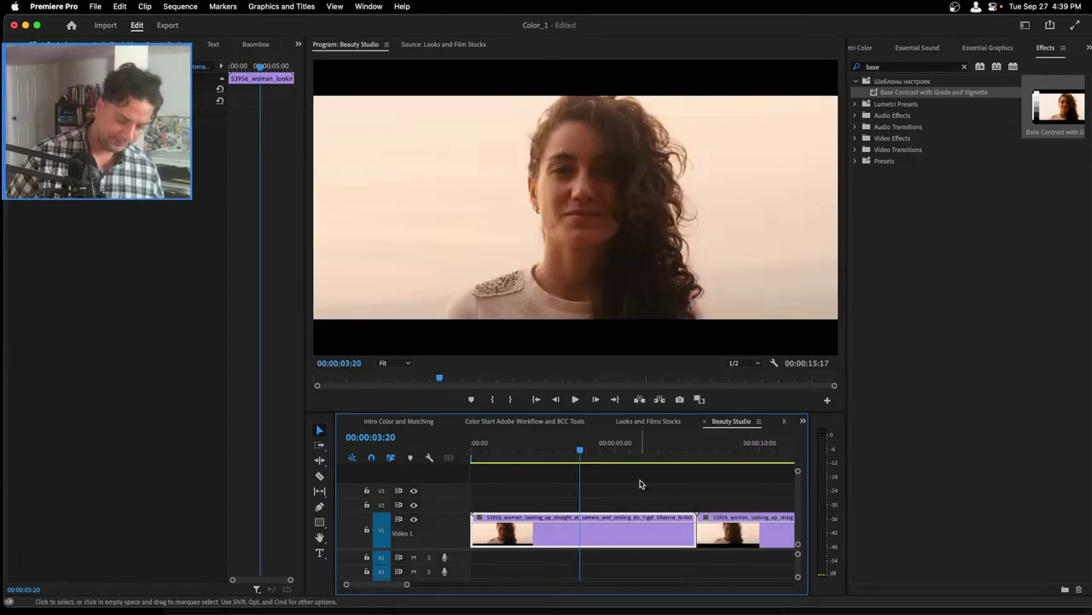
{"action": "key", "text": "minus"}
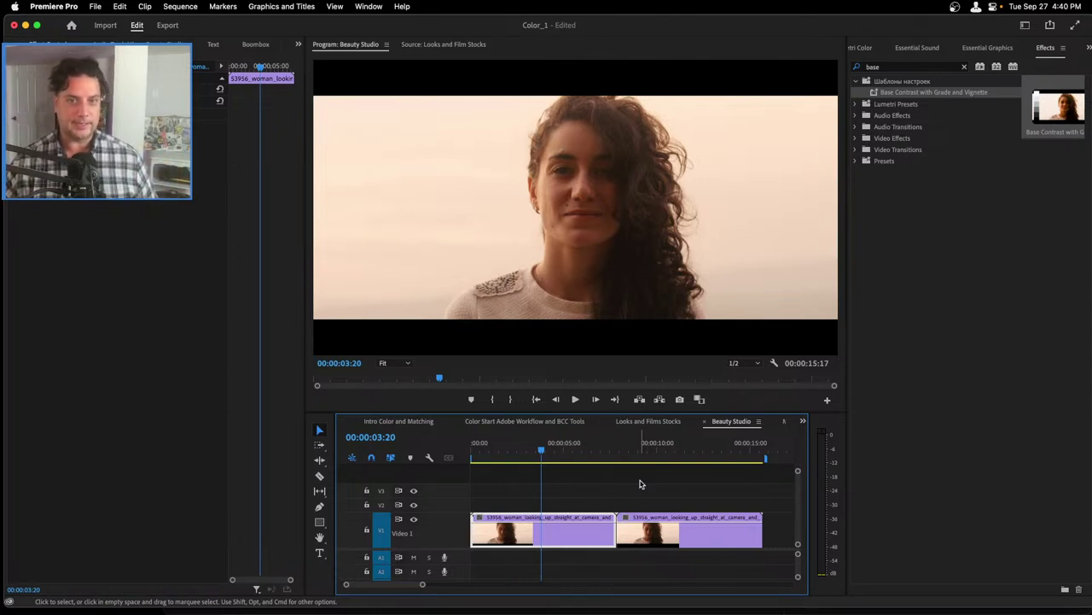
{"action": "left_click", "coordinate": [643, 501]}
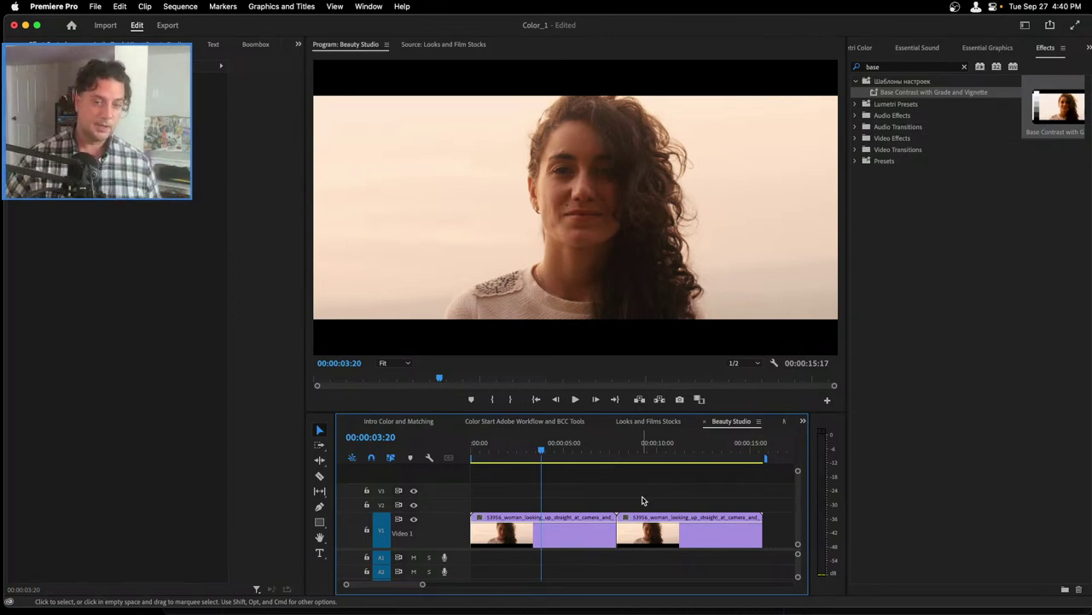
- Shorten both copies of the woman clip on Video 1 and butt them together to a total length of 7 seconds
{"action": "left_click", "coordinate": [538, 530]}
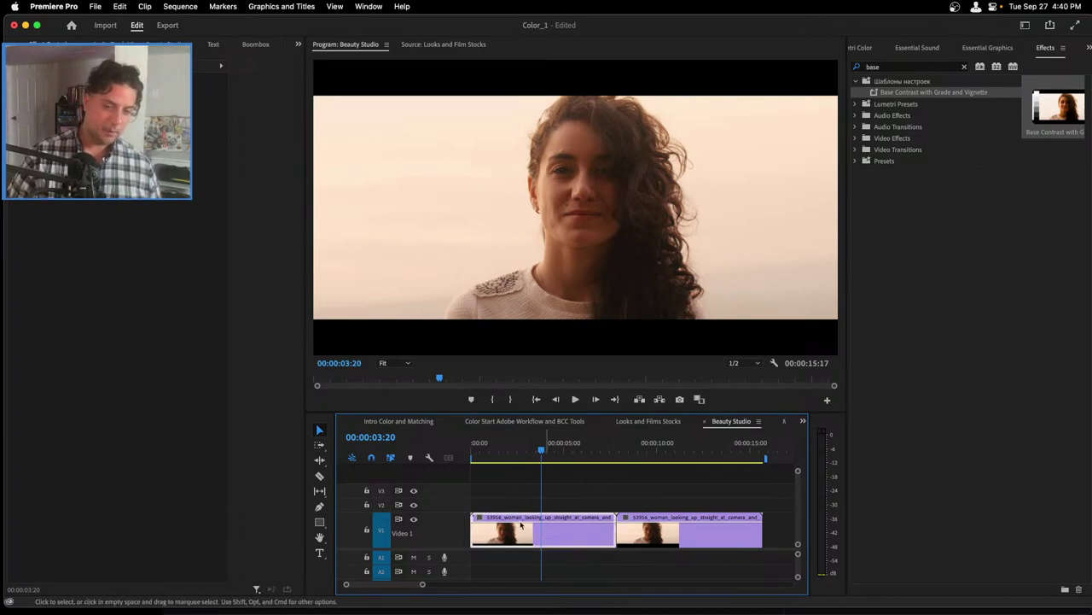
{"action": "left_click", "coordinate": [640, 452]}
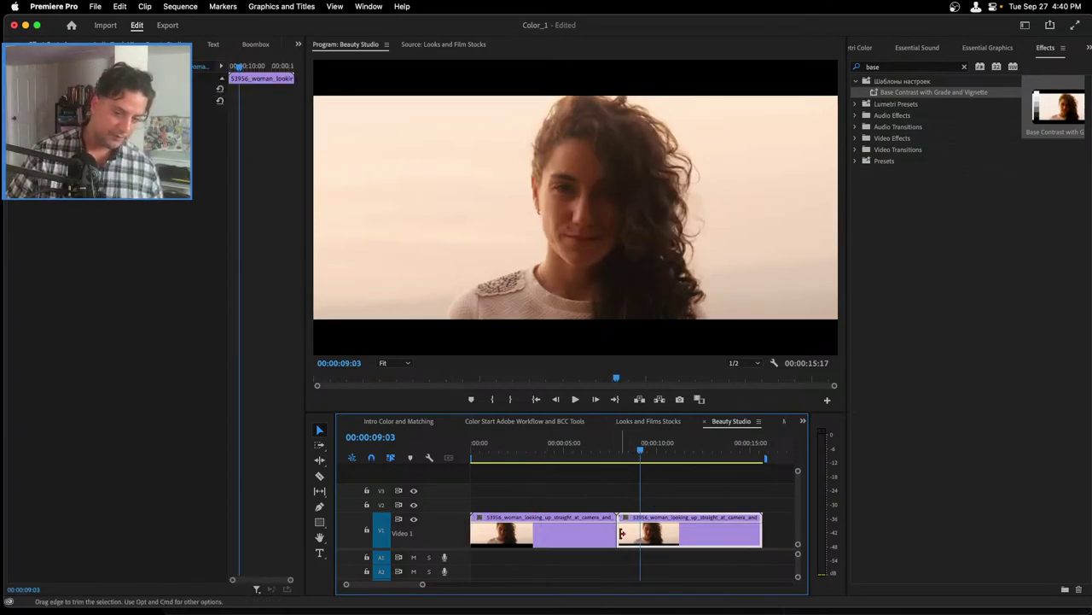
{"action": "left_click_drag", "start_coordinate": [758, 529], "coordinate": [718, 528]}
{"action": "left_click_drag", "start_coordinate": [617, 530], "coordinate": [530, 530]}
{"action": "left_click_drag", "start_coordinate": [693, 529], "coordinate": [575, 530]}
{"action": "left_click", "coordinate": [504, 450]}
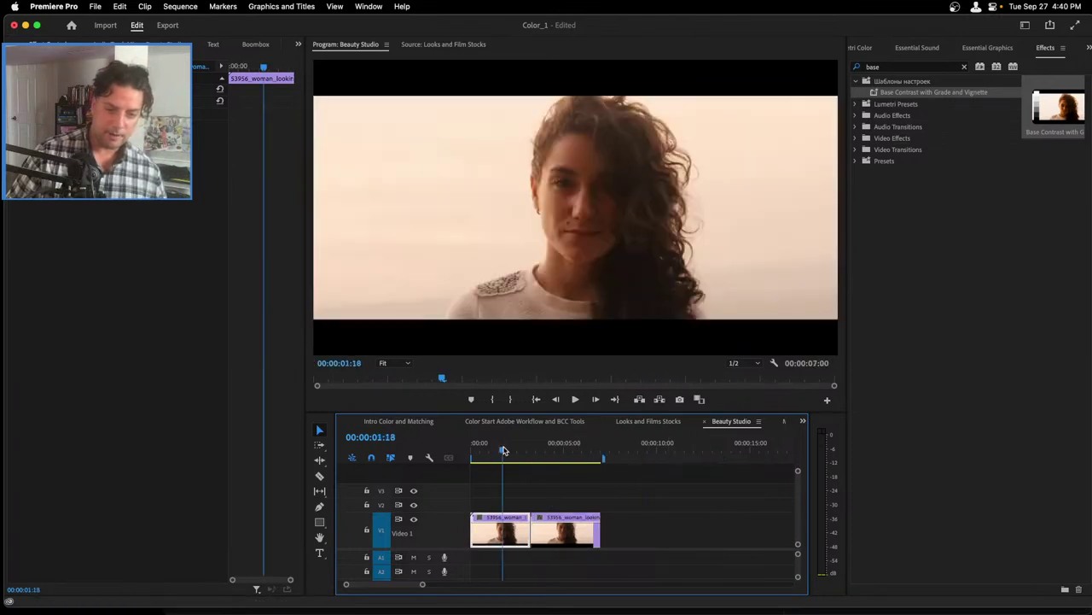
{"action": "key", "text": "backslash"}
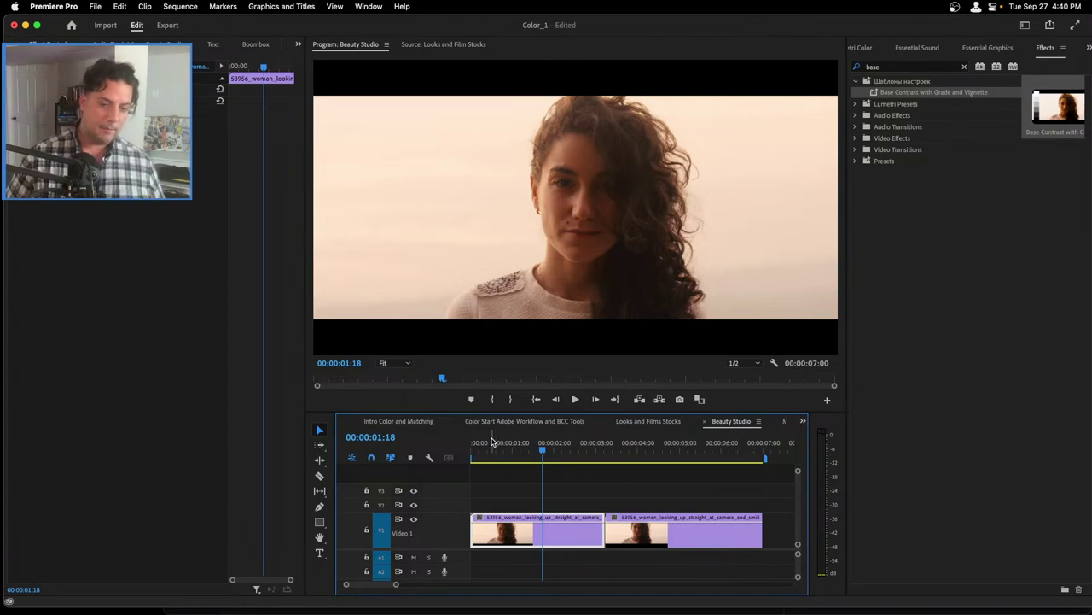
- Open the first woman clip's source footage in the Source monitor, matched to 00:00:01:19, with its effect controls shown
{"action": "left_click", "coordinate": [645, 450]}
{"action": "left_click", "coordinate": [546, 452]}
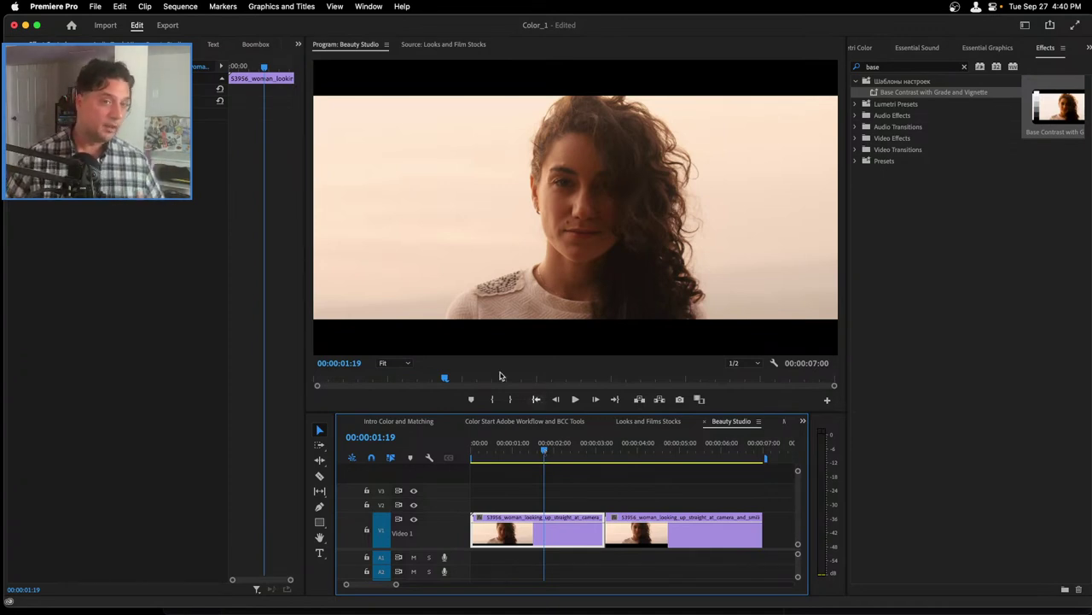
{"action": "left_click", "coordinate": [299, 45]}
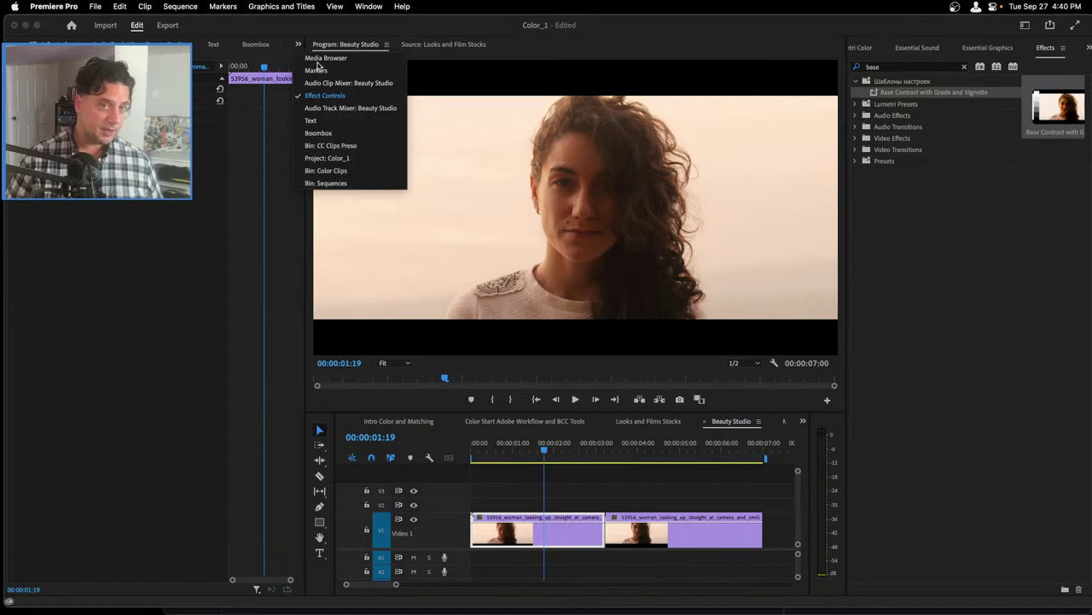
{"action": "left_click", "coordinate": [334, 158]}
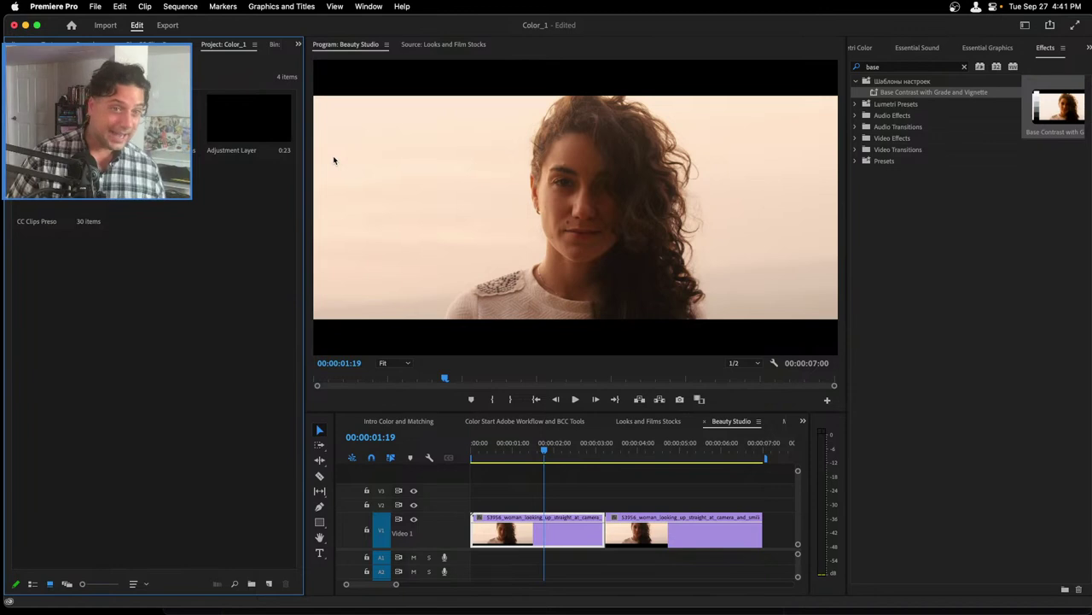
{"action": "left_click", "coordinate": [298, 44]}
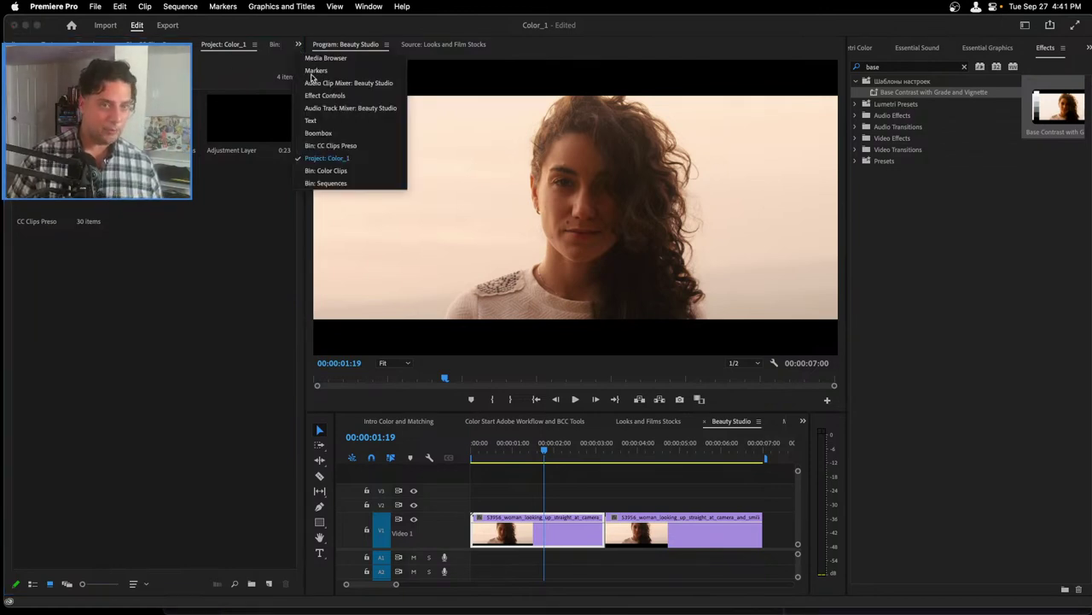
{"action": "left_click", "coordinate": [327, 97]}
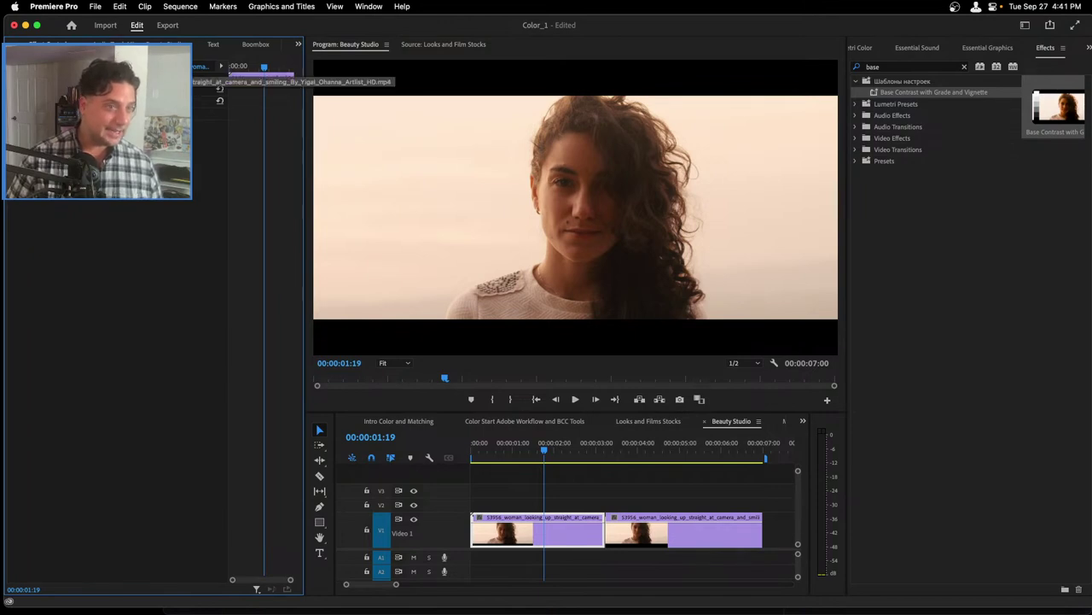
{"action": "double_click", "coordinate": [261, 78]}
{"action": "key", "text": "shift+4"}
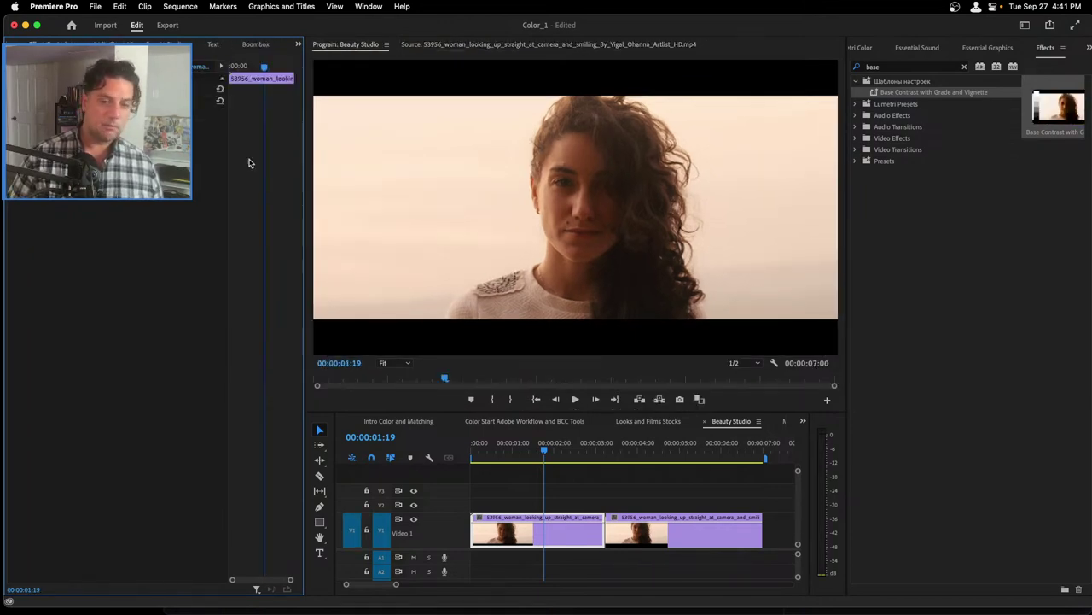
{"action": "left_click", "coordinate": [553, 533]}
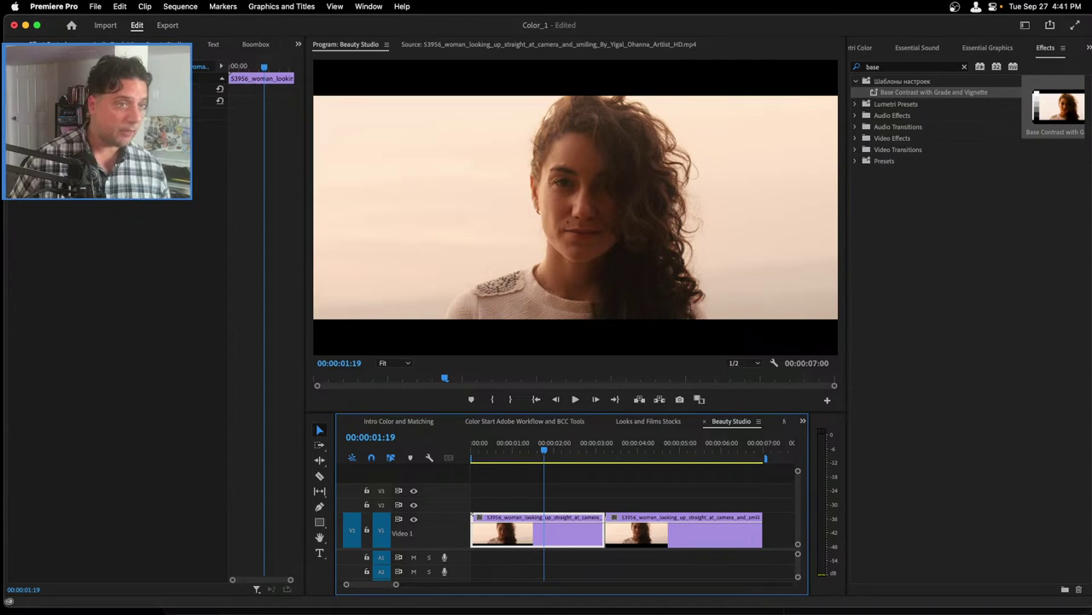
{"action": "key", "text": "f"}
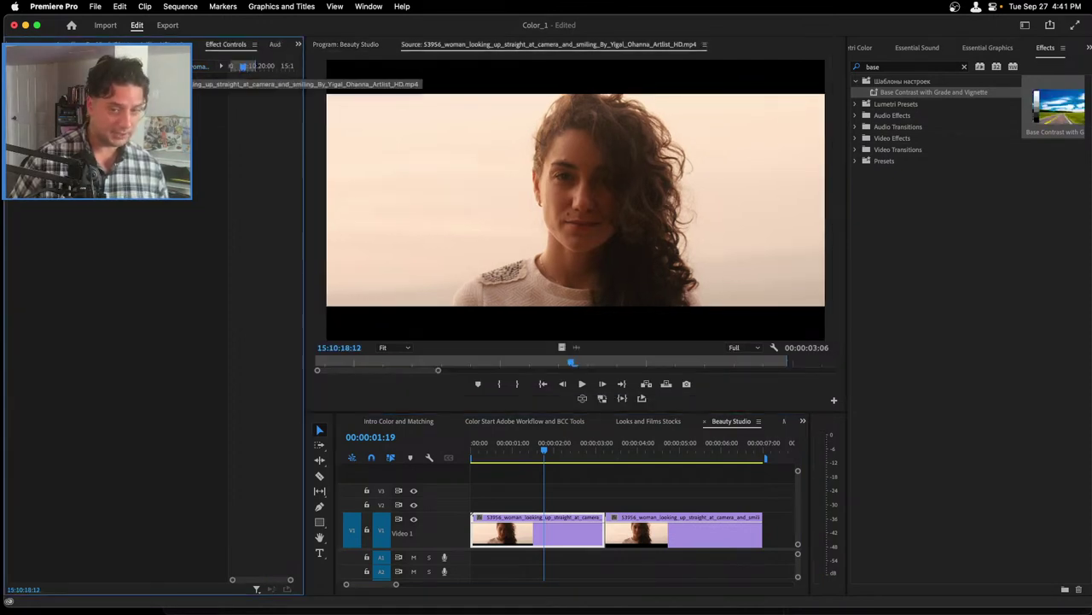
- Search the effects for film stocks and apply BCC+Film Stocks to the woman's source clip
{"action": "left_click", "coordinate": [890, 67]}
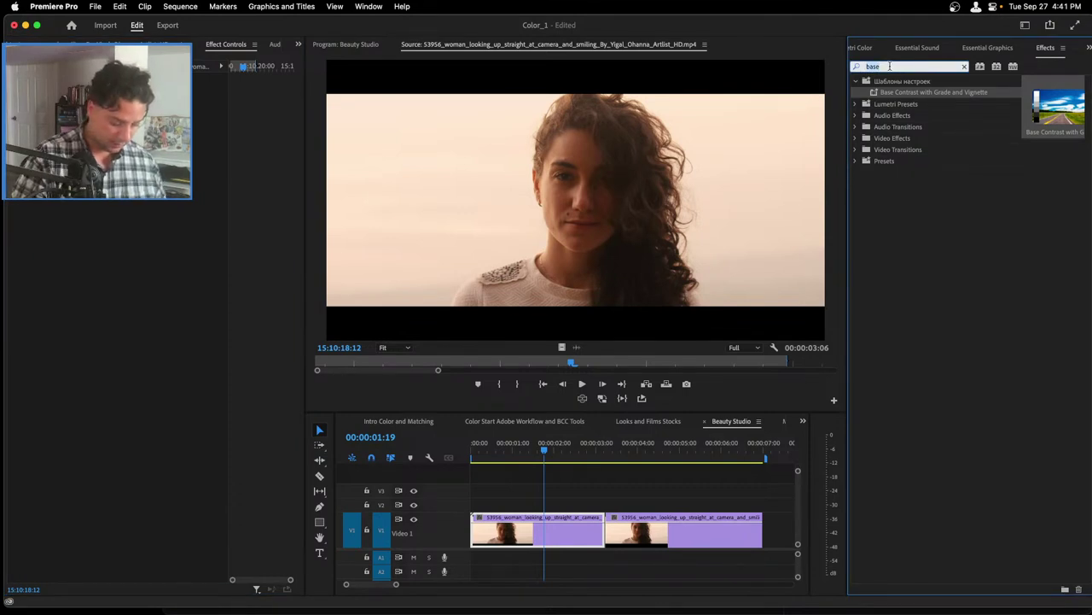
{"action": "type", "text": "film stocks"}
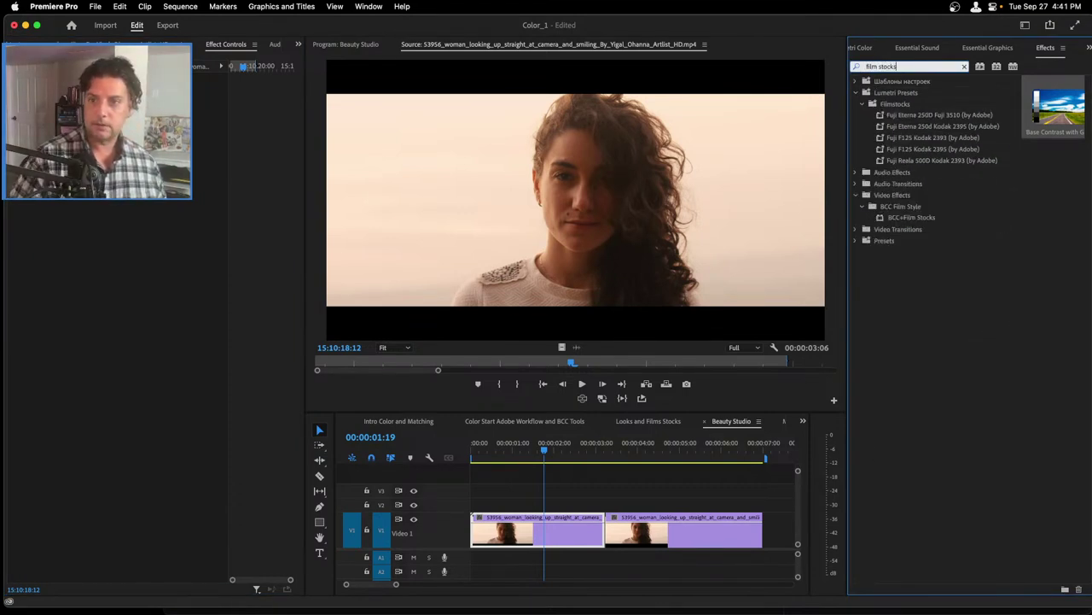
{"action": "left_click", "coordinate": [892, 218]}
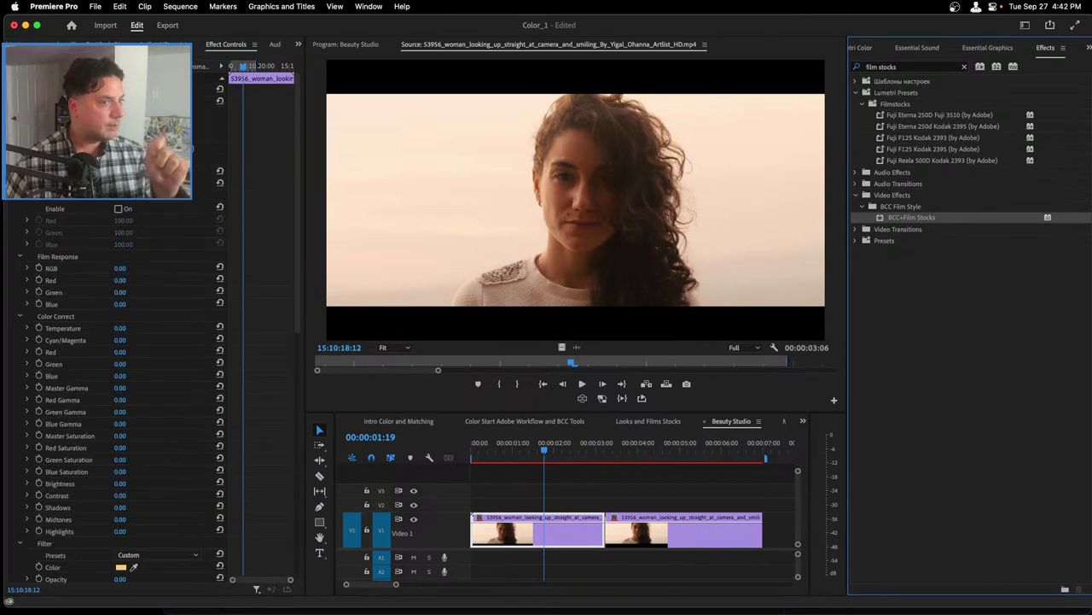
- Apply the Carbon preset in the Film Stocks FX Editor and check both timeline clips, ending at 00:00:04:19
{"action": "left_click", "coordinate": [102, 89]}
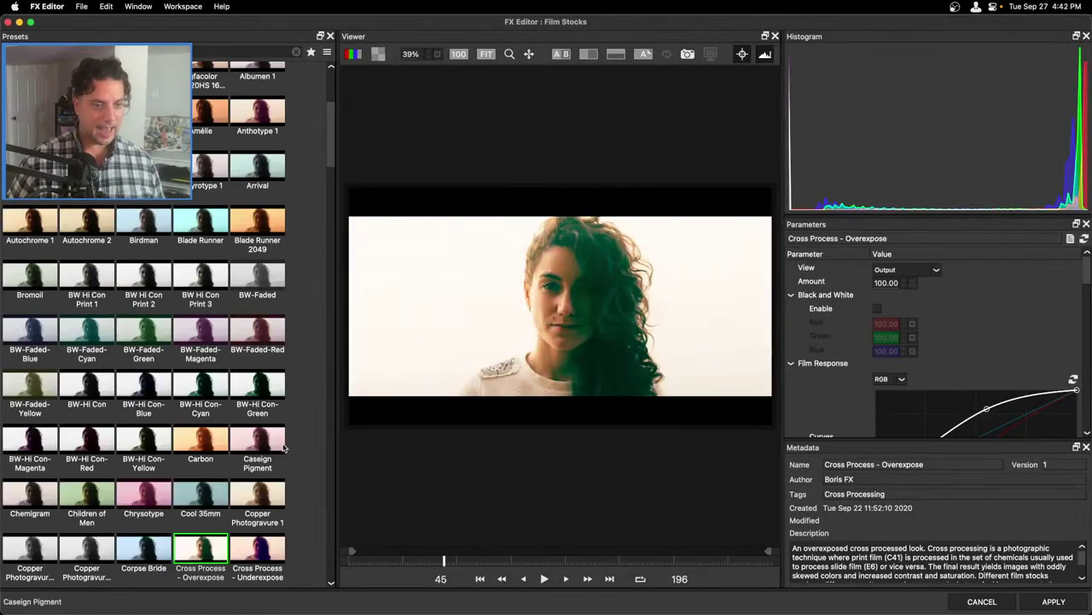
{"action": "left_click", "coordinate": [199, 443]}
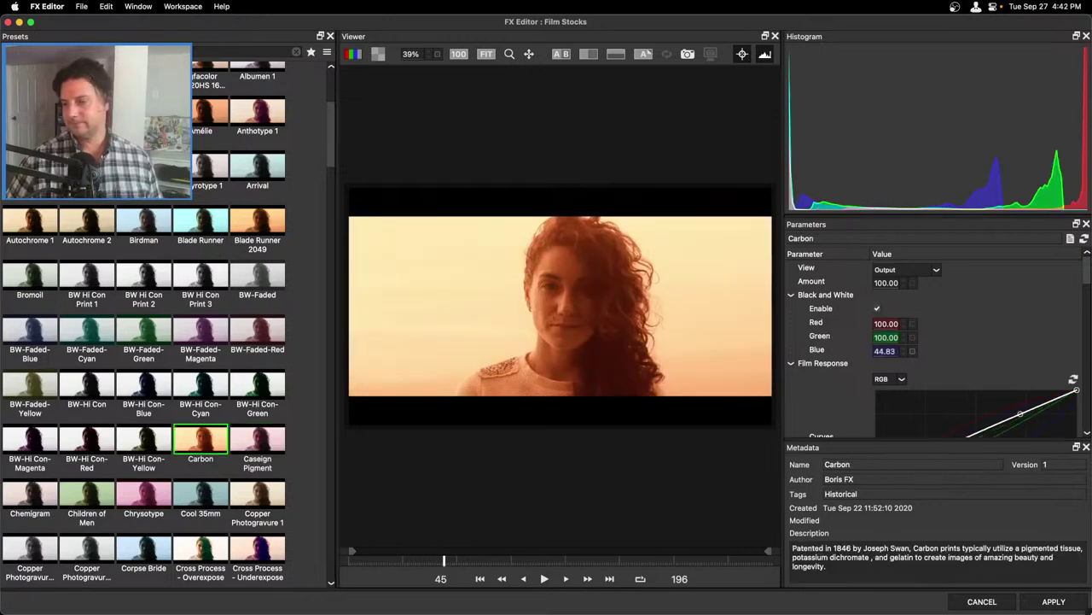
{"action": "left_click", "coordinate": [1053, 601]}
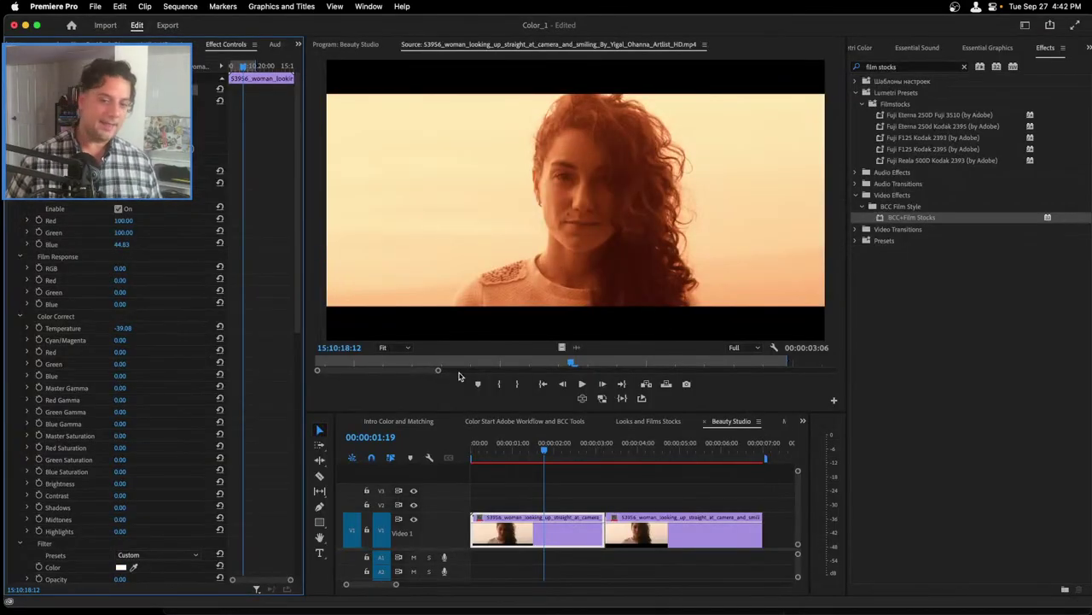
{"action": "left_click", "coordinate": [521, 449]}
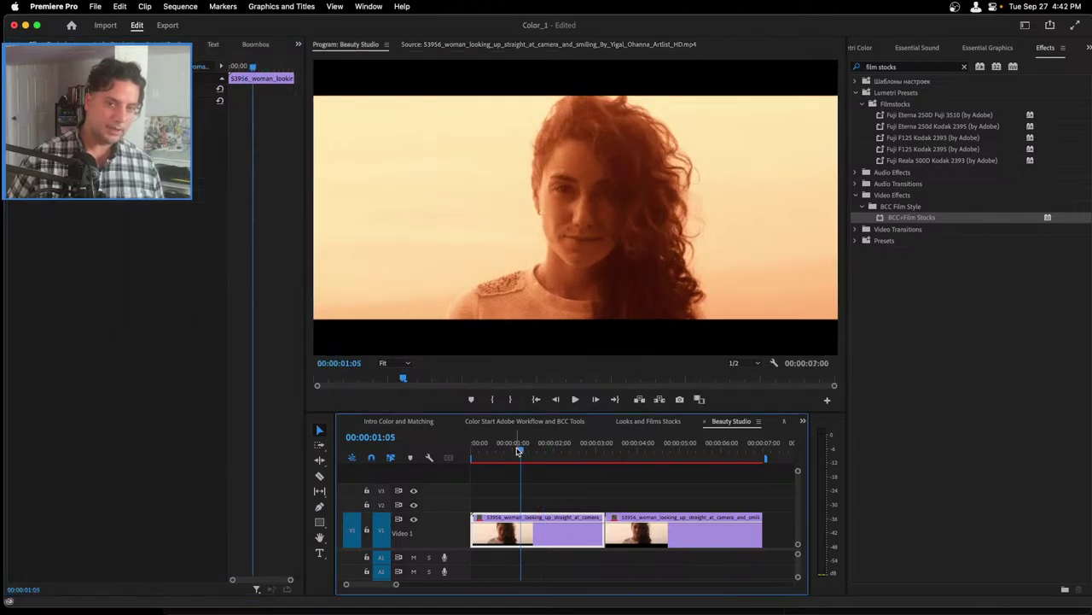
{"action": "left_click_drag", "start_coordinate": [518, 450], "coordinate": [670, 453]}
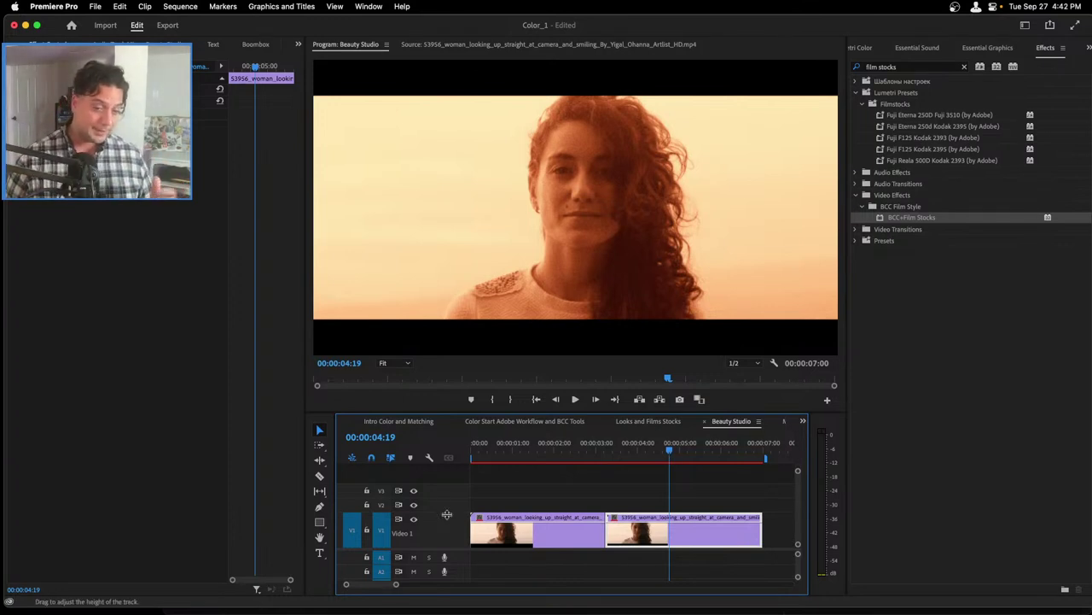
- Make the Video 1 track slightly taller and save the project
{"action": "left_click_drag", "start_coordinate": [447, 508], "coordinate": [447, 498]}
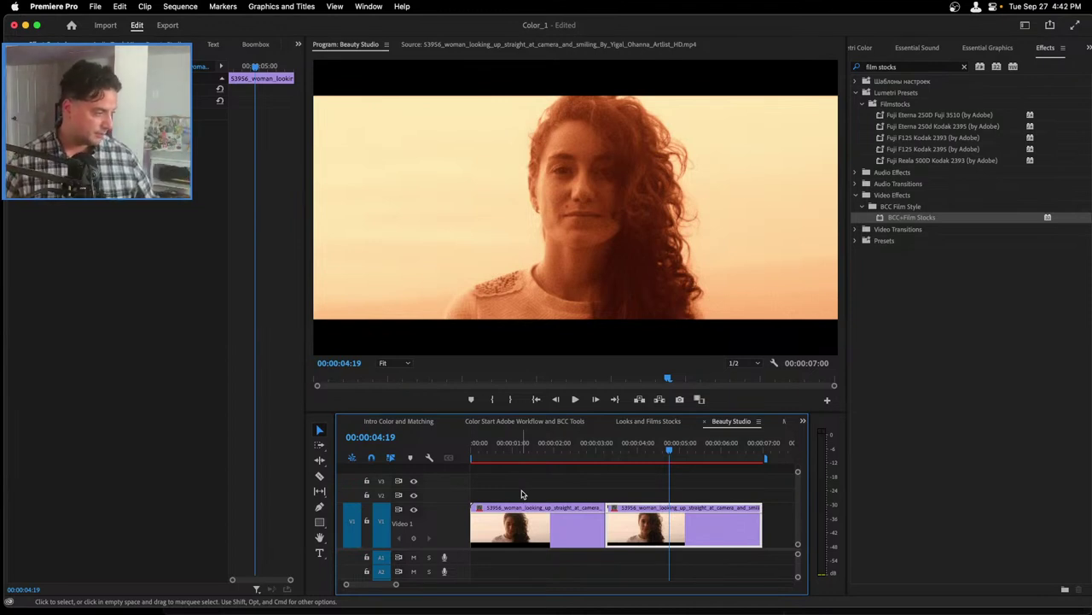
{"action": "key", "text": "cmd+s"}
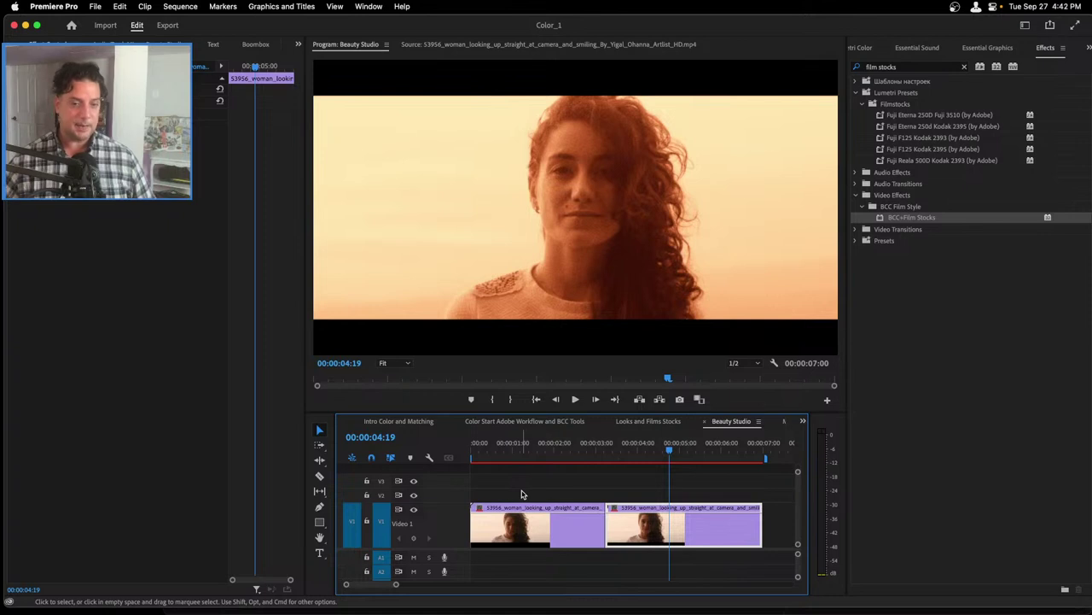
- From 00:00:00:18, set the source clip's Film Stocks Temperature to 162.92 and check the second clip at 00:00:05:11
{"action": "left_click", "coordinate": [502, 459]}
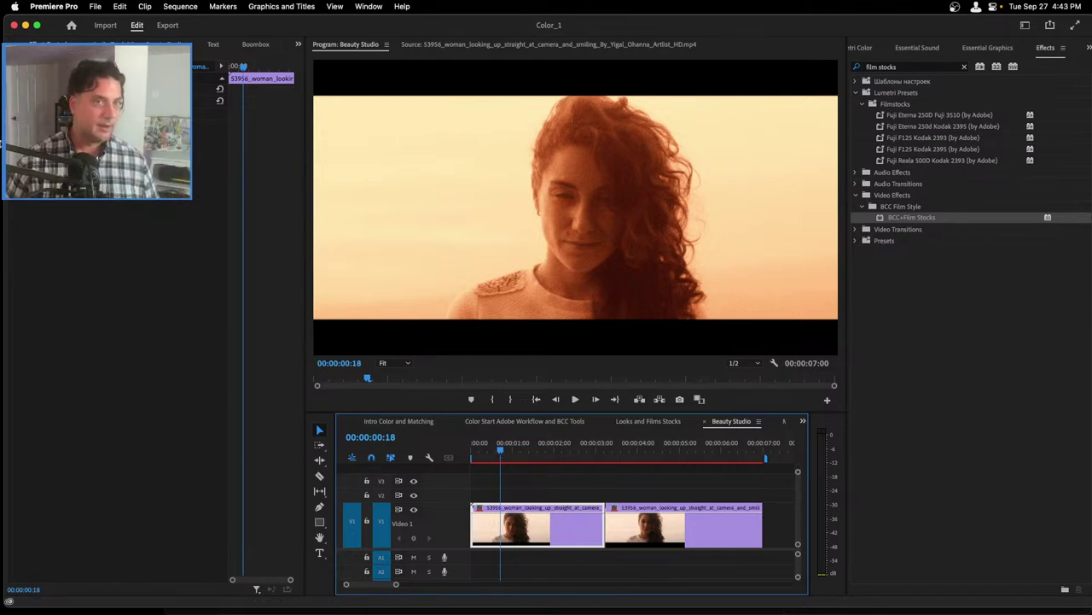
{"action": "left_click", "coordinate": [298, 45]}
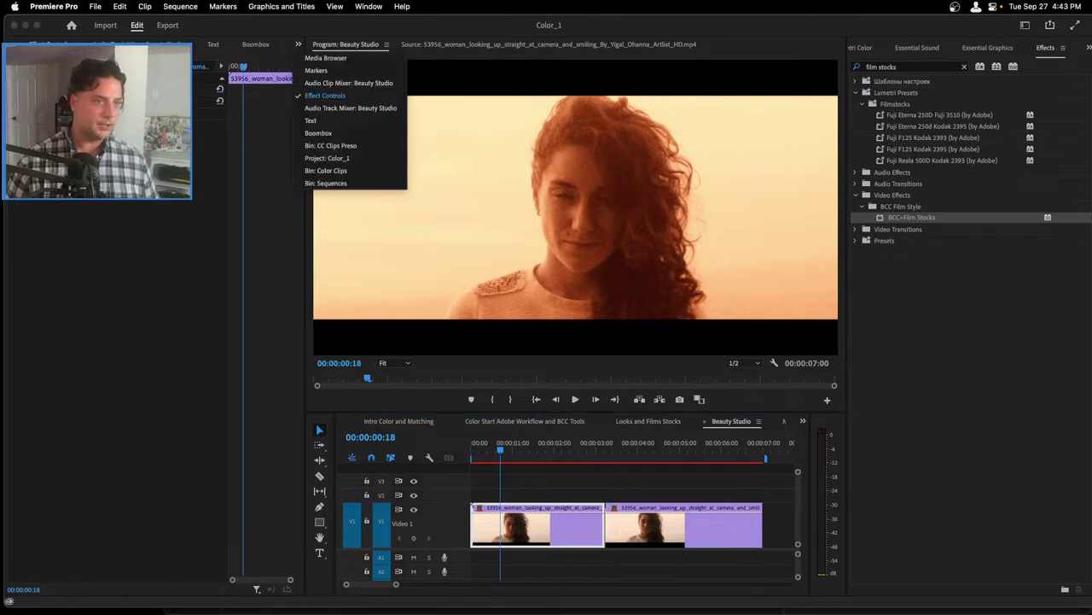
{"action": "left_click", "coordinate": [331, 96]}
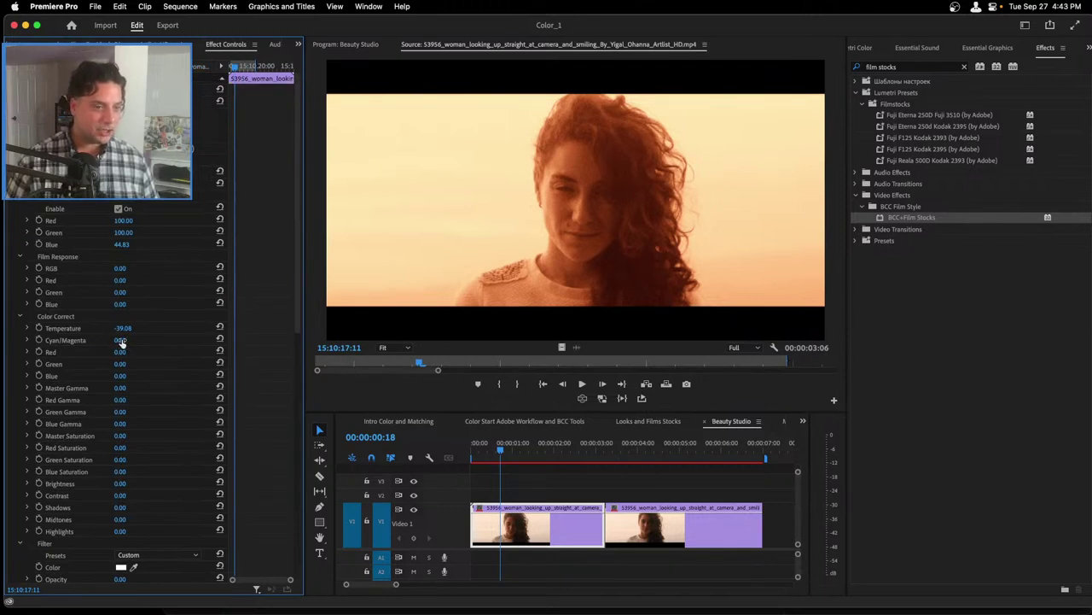
{"action": "left_click_drag", "start_coordinate": [120, 328], "coordinate": [188, 328]}
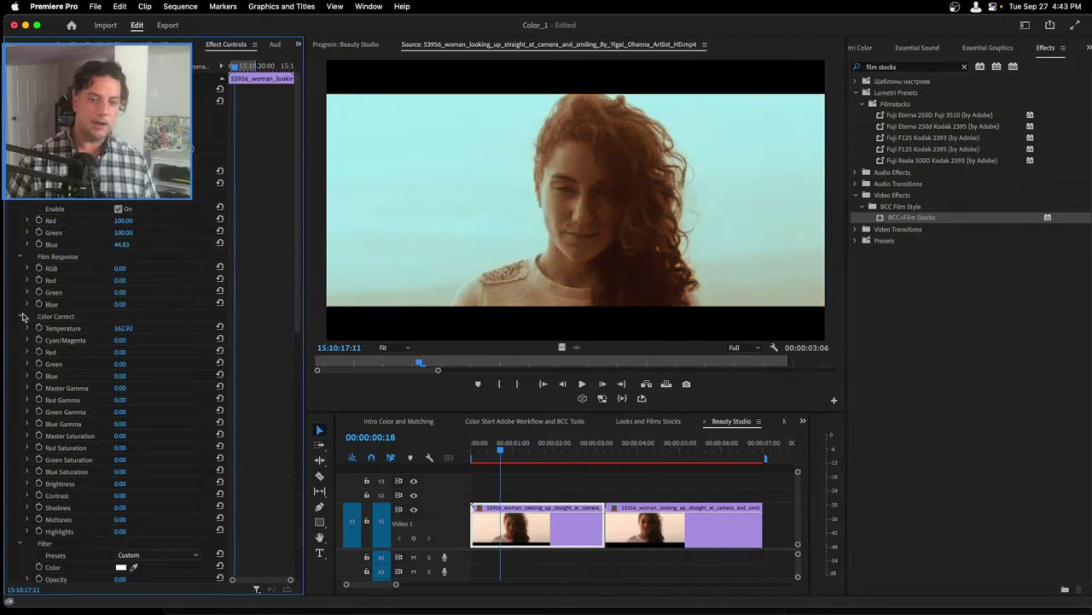
{"action": "left_click", "coordinate": [698, 456]}
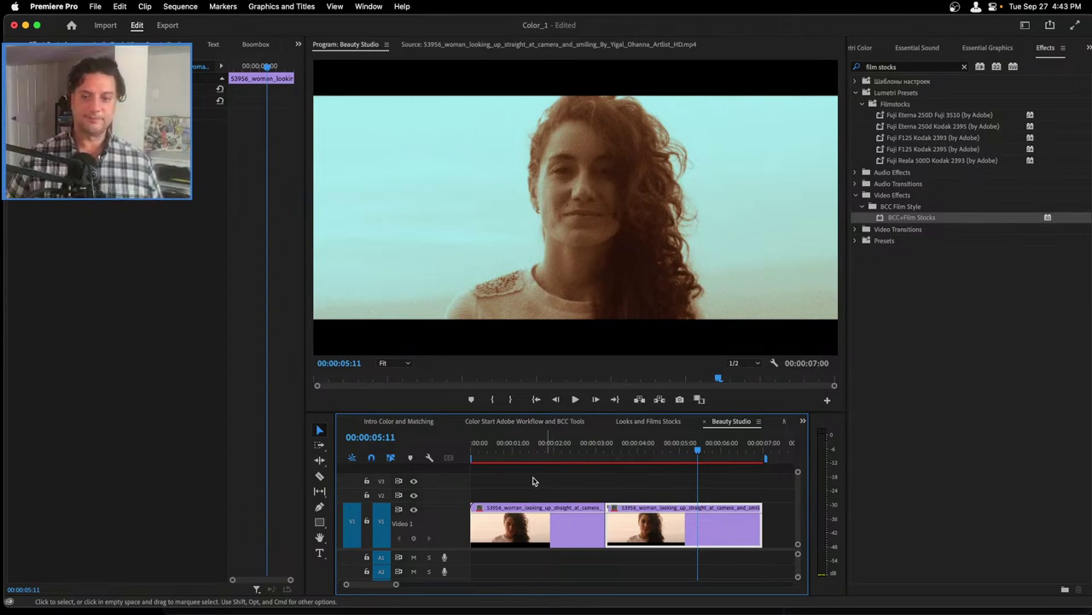
- Switch to the Mocha Mask Start sequence, fit its whole length in the timeline, and view the aerial car clip at 00:00:01:17
{"action": "left_click", "coordinate": [803, 422]}
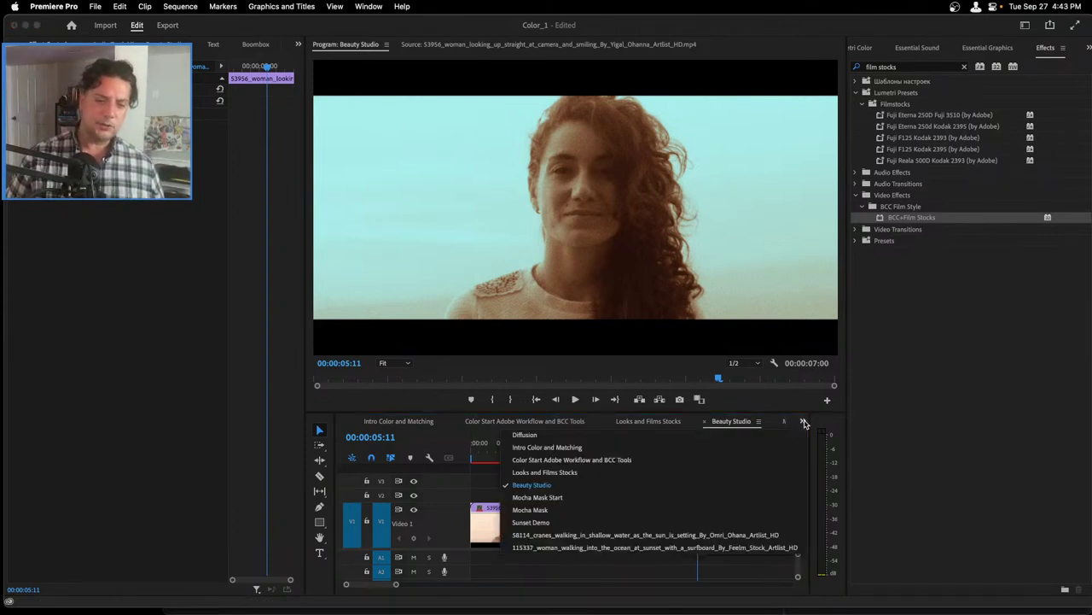
{"action": "left_click", "coordinate": [536, 499]}
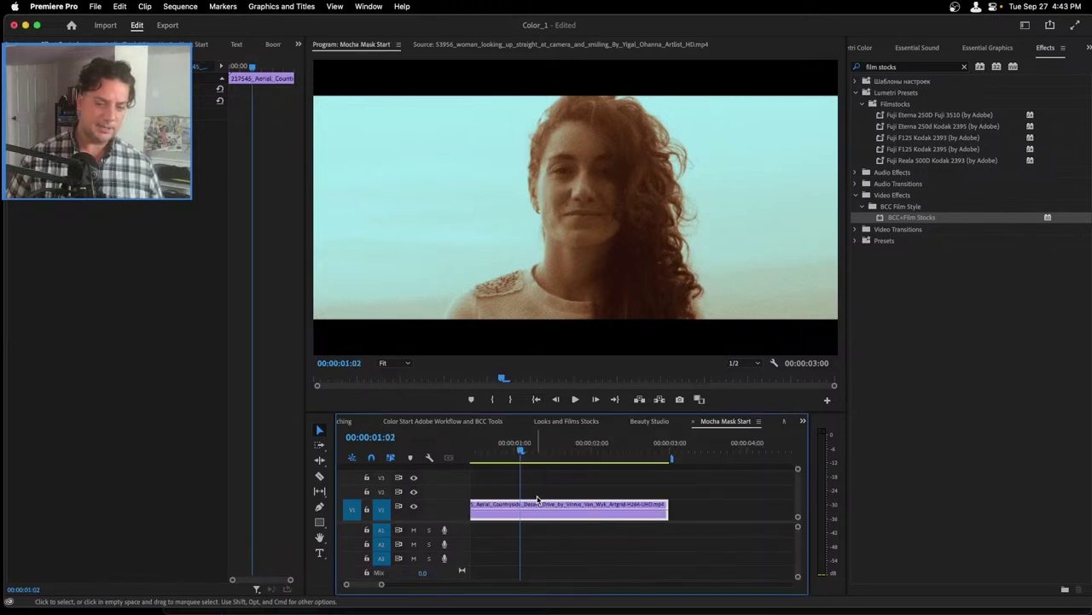
{"action": "left_click", "coordinate": [541, 449]}
{"action": "left_click_drag", "start_coordinate": [541, 450], "coordinate": [551, 450]}
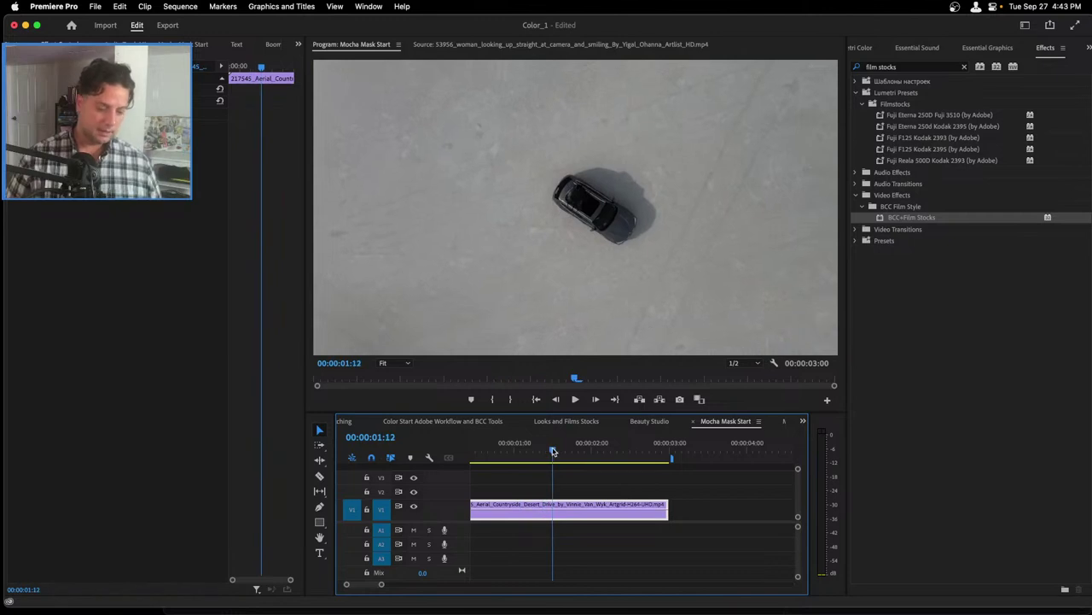
{"action": "key", "text": "backslash"}
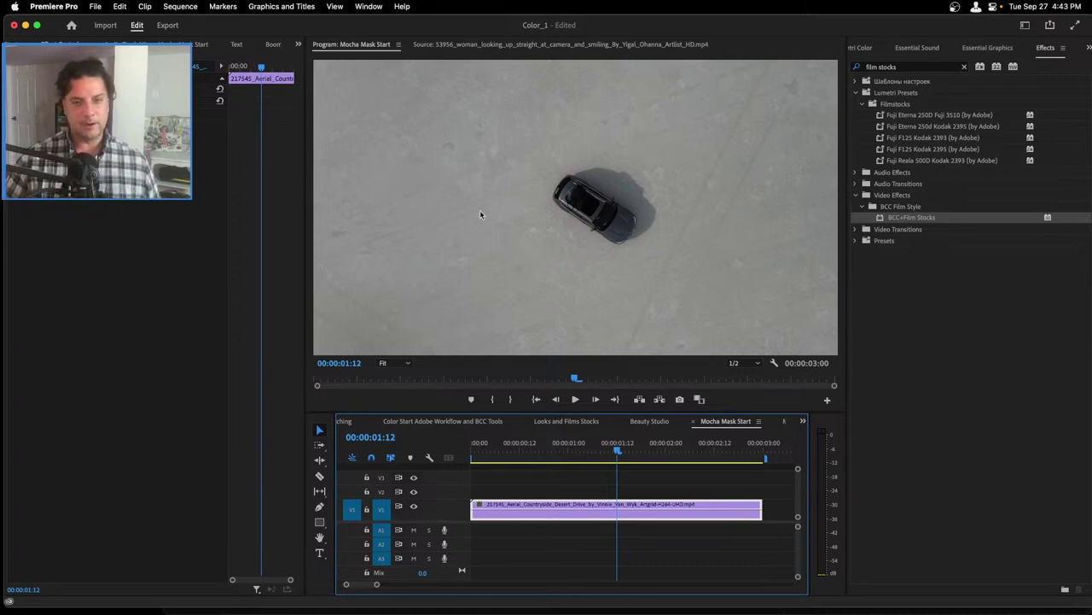
{"action": "left_click", "coordinate": [637, 451]}
{"action": "mouse_move", "coordinate": [652, 453]}
{"action": "left_mouse_down"}
{"action": "mouse_move", "coordinate": [739, 454]}
{"action": "mouse_move", "coordinate": [476, 456]}
{"action": "mouse_move", "coordinate": [641, 456]}
{"action": "left_mouse_up"}
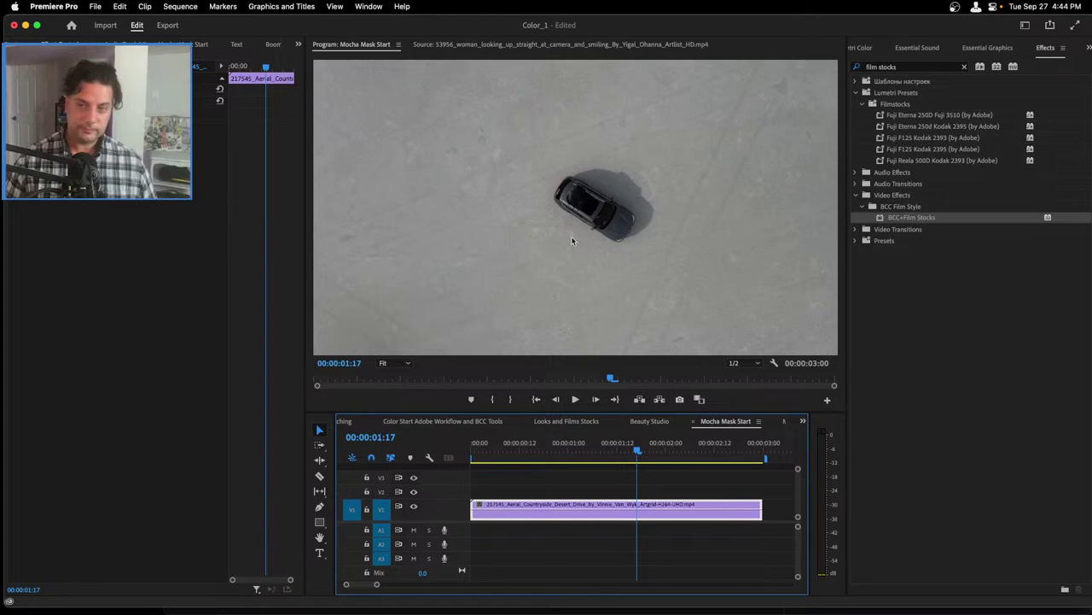
- Search the effects for tint and apply BCC+Tint to the aerial car clip
{"action": "left_click", "coordinate": [911, 66]}
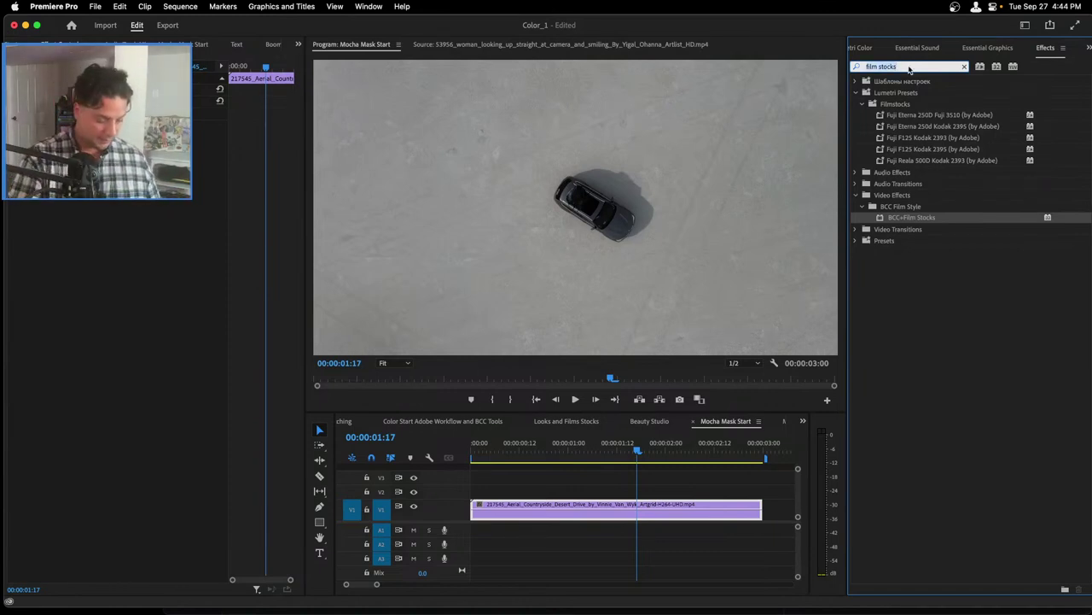
{"action": "key", "text": "super+a"}
{"action": "type", "text": "tint"}
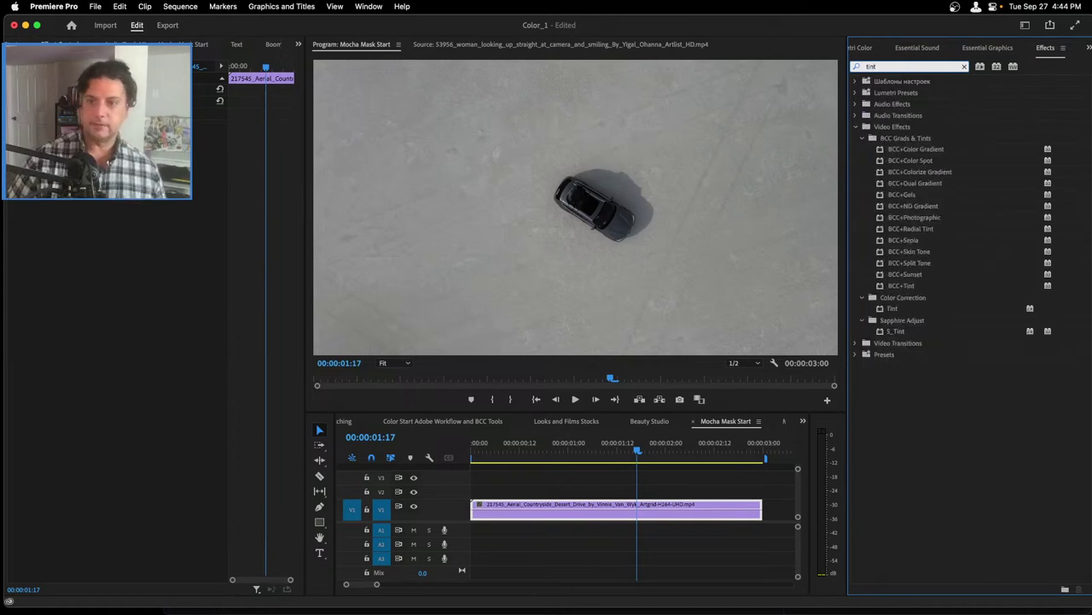
{"action": "left_click_drag", "start_coordinate": [900, 286], "coordinate": [592, 516]}
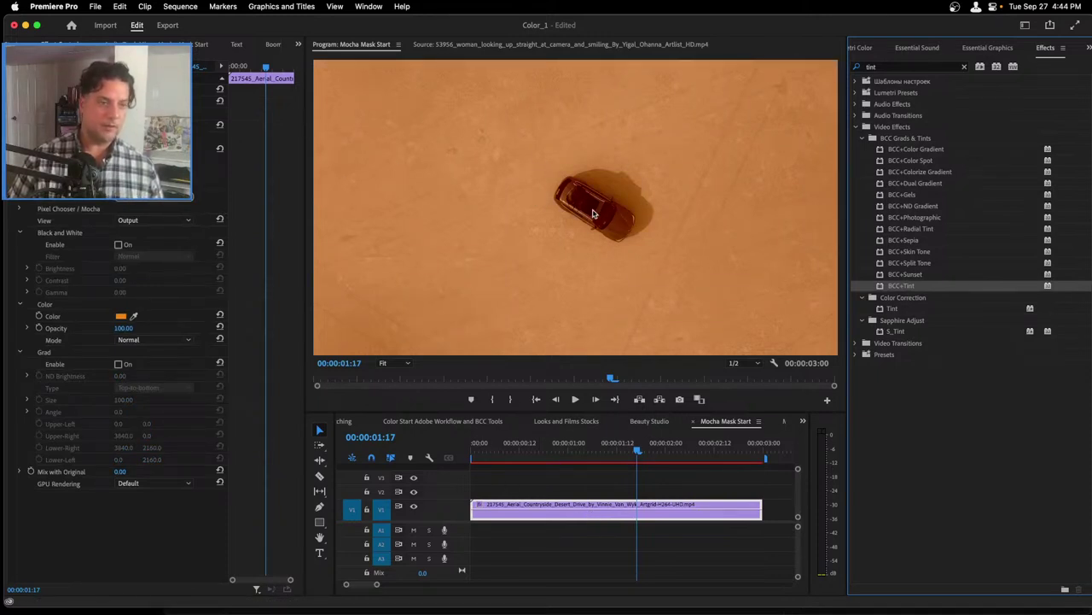
- Try the Hue color mode in BCC+Tint on the aerial car clip and settle on the Tint mode
{"action": "left_click", "coordinate": [144, 342]}
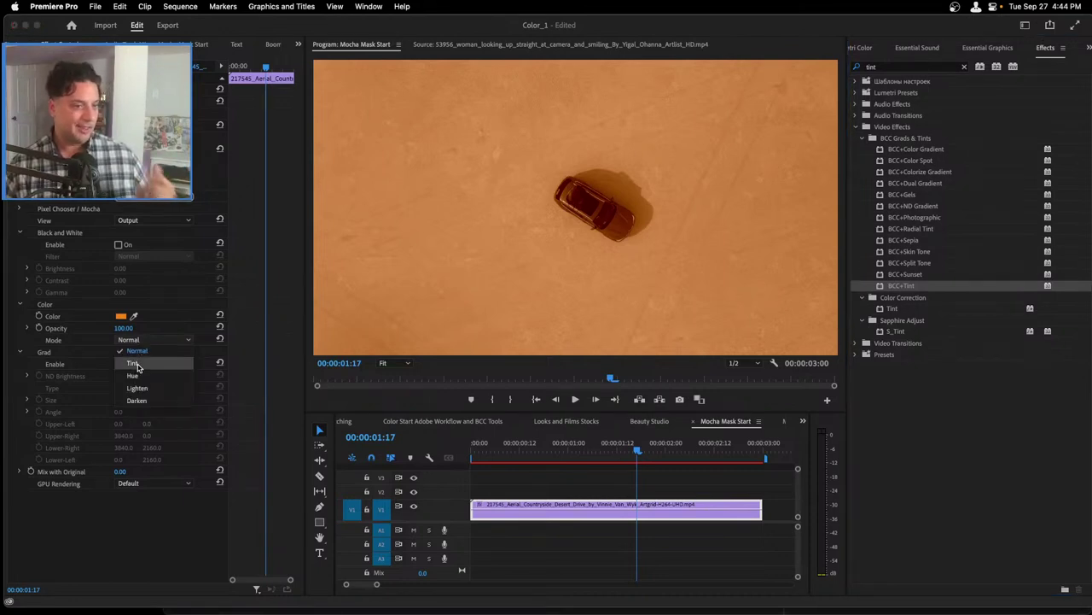
{"action": "left_click", "coordinate": [136, 364]}
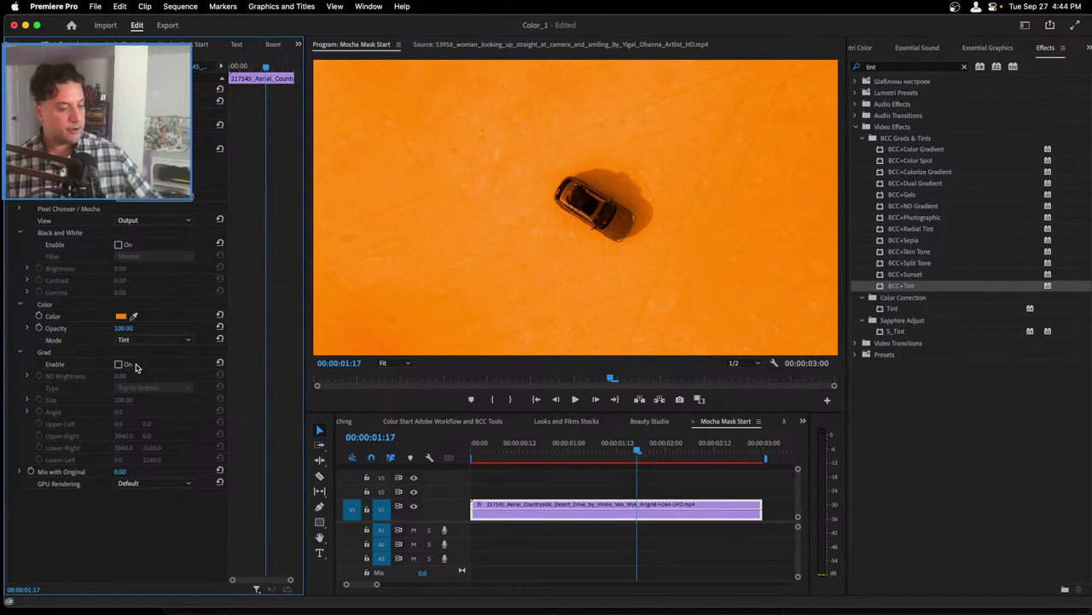
{"action": "left_click", "coordinate": [153, 340]}
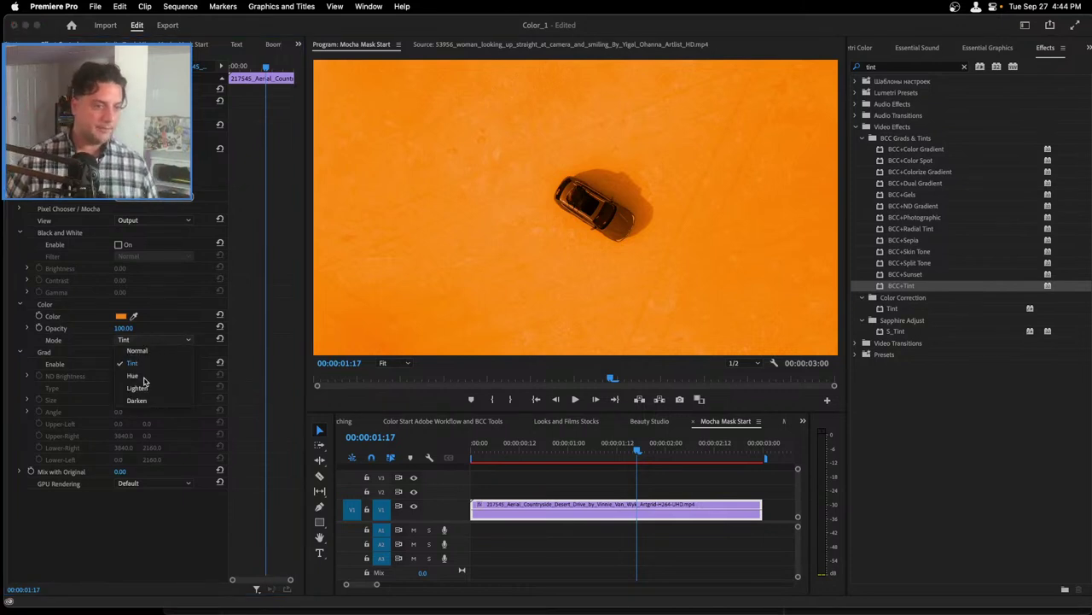
{"action": "left_click", "coordinate": [137, 379]}
{"action": "left_click", "coordinate": [140, 339]}
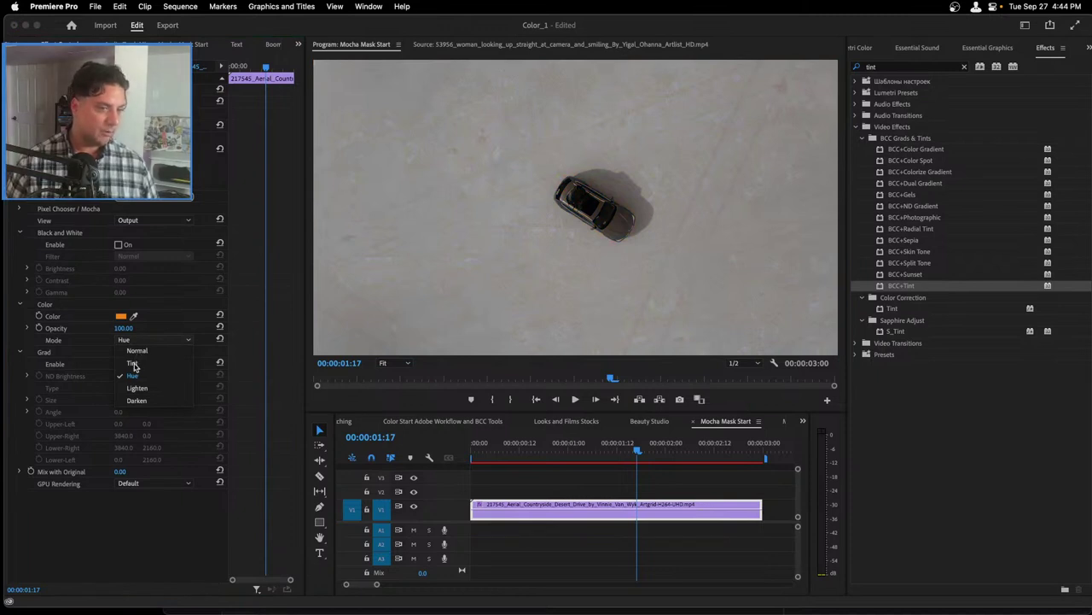
{"action": "left_click", "coordinate": [133, 364]}
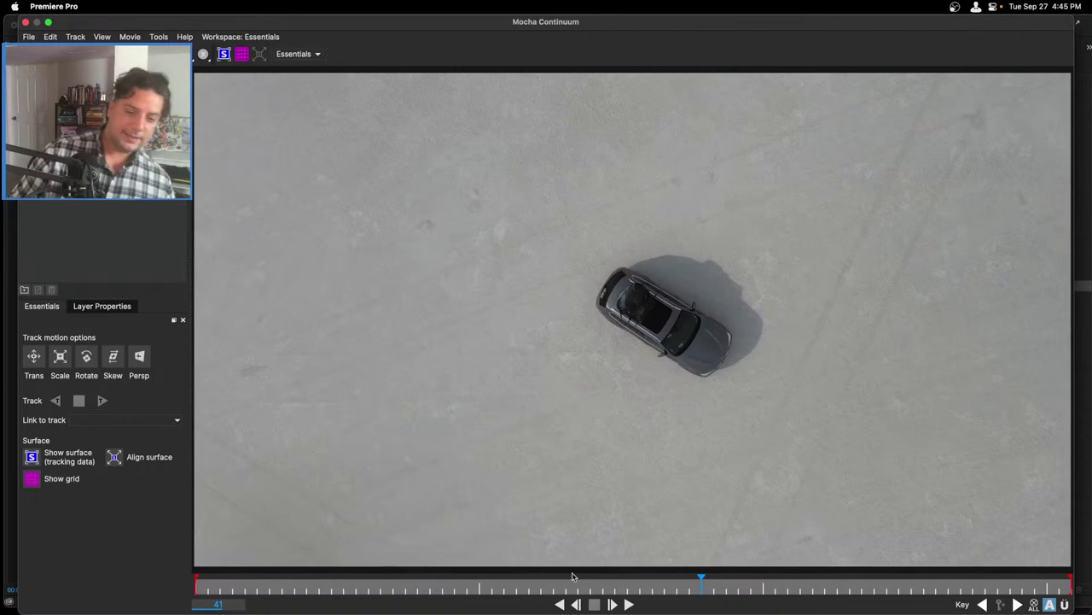
- In Mocha, preview the clip's playback and draw a rectangular shape loosely around the car and its shadow at frame 38
{"action": "left_click", "coordinate": [629, 605]}
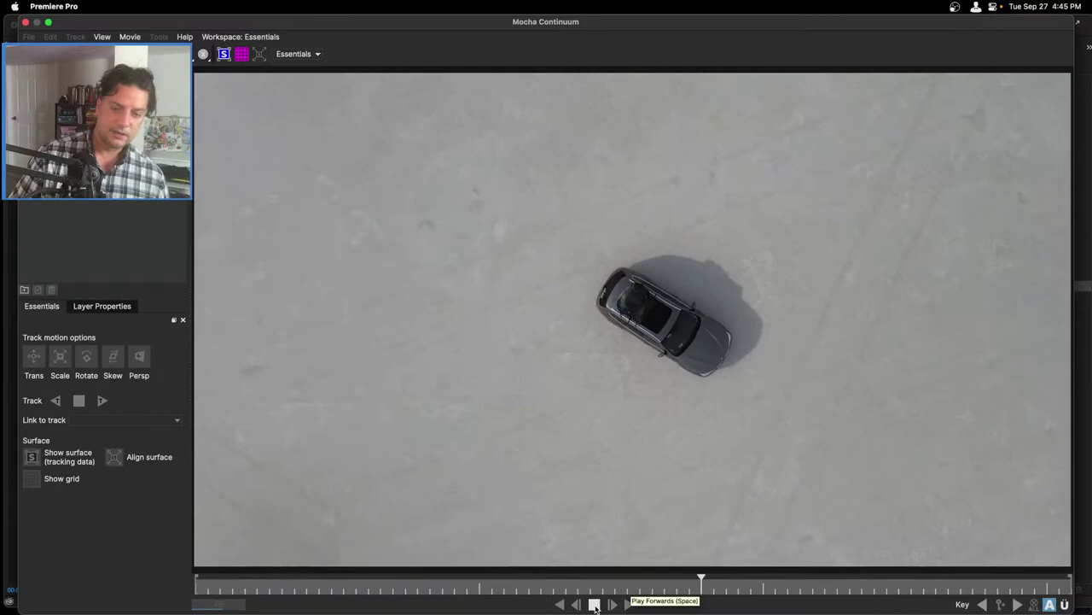
{"action": "left_click", "coordinate": [594, 605]}
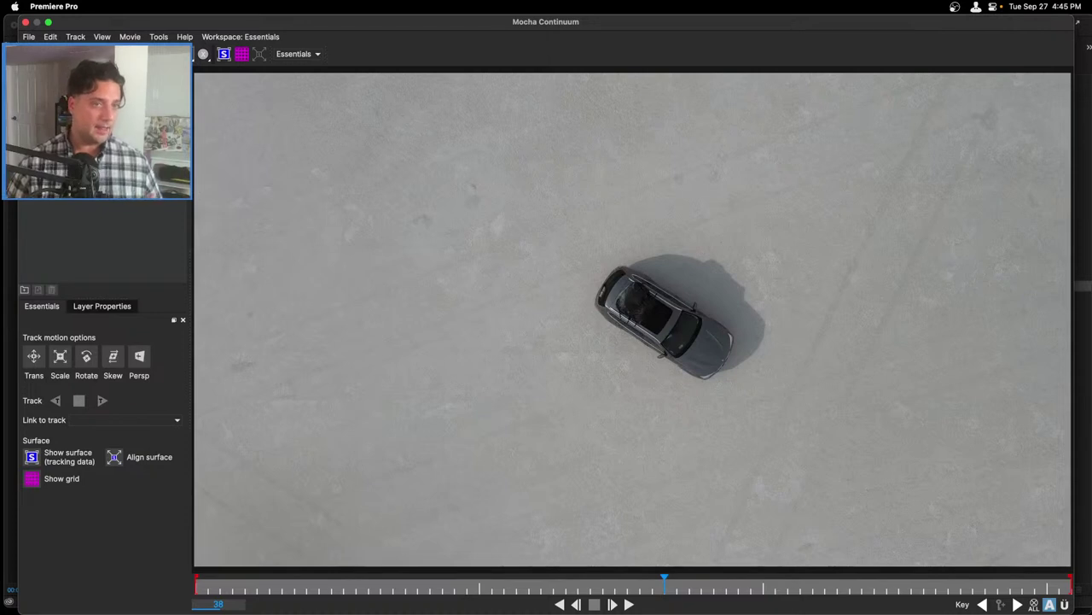
{"action": "left_click_drag", "start_coordinate": [524, 239], "coordinate": [807, 428]}
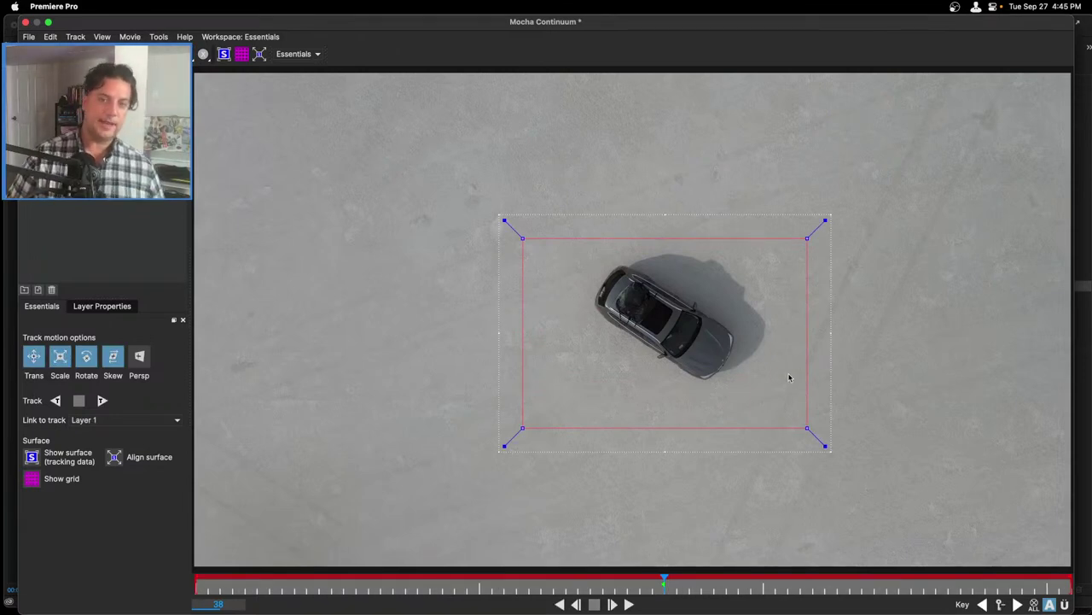
- Reshape the rectangle's four corners into a wider, angled outline that follows the car's direction and includes ground around it
{"action": "left_click_drag", "start_coordinate": [810, 239], "coordinate": [884, 328]}
{"action": "left_click_drag", "start_coordinate": [520, 237], "coordinate": [587, 175]}
{"action": "left_click_drag", "start_coordinate": [522, 426], "coordinate": [462, 286]}
{"action": "left_click_drag", "start_coordinate": [807, 427], "coordinate": [753, 461]}
{"action": "left_click_drag", "start_coordinate": [884, 328], "coordinate": [847, 309]}
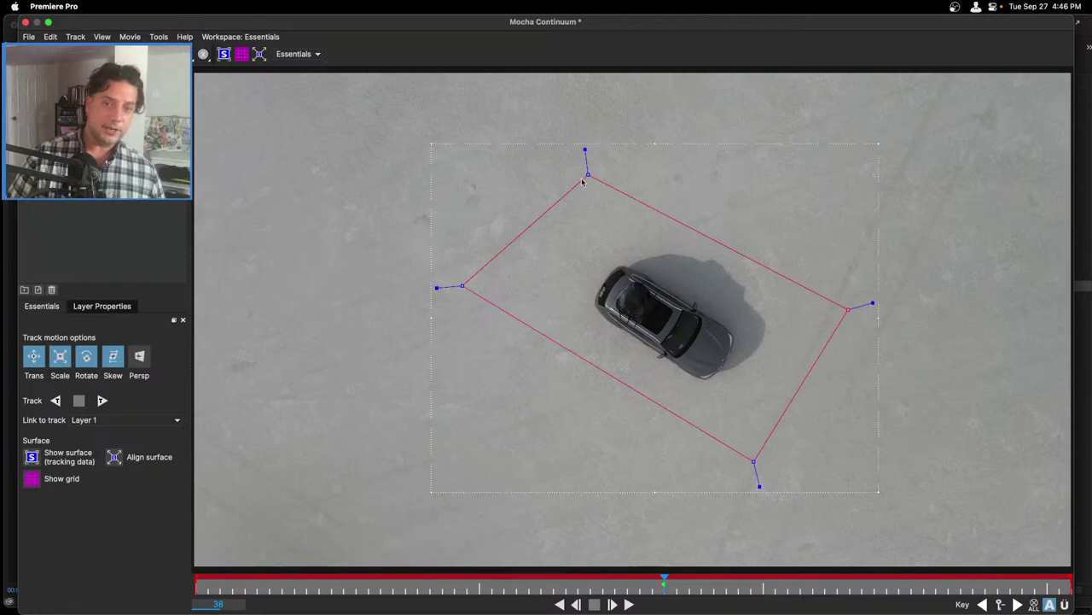
{"action": "left_click_drag", "start_coordinate": [583, 183], "coordinate": [569, 186]}
{"action": "left_click_drag", "start_coordinate": [461, 286], "coordinate": [482, 314]}
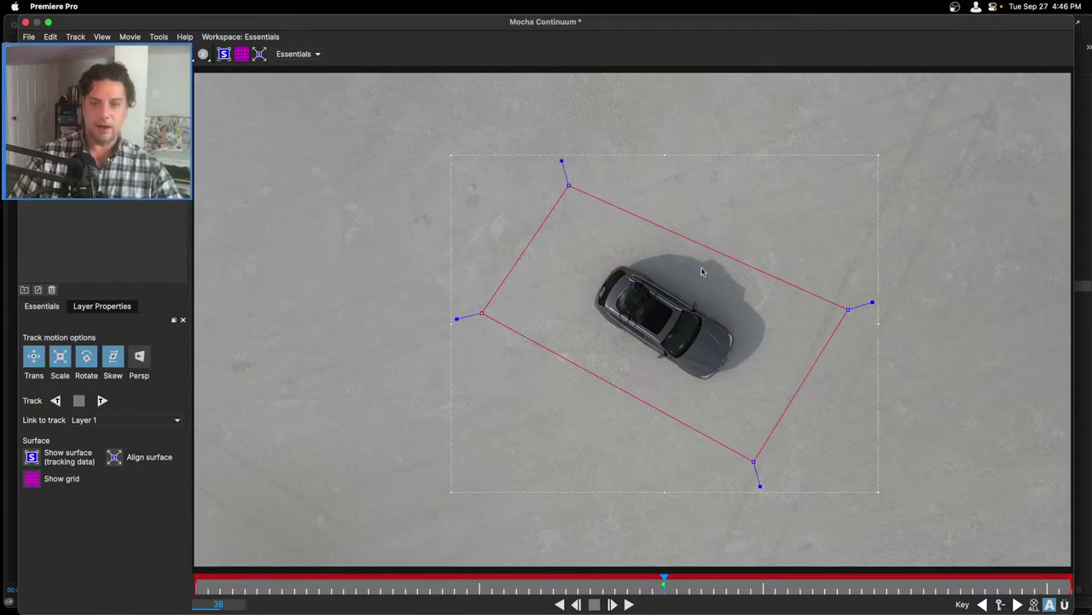
{"action": "left_click_drag", "start_coordinate": [568, 184], "coordinate": [568, 178]}
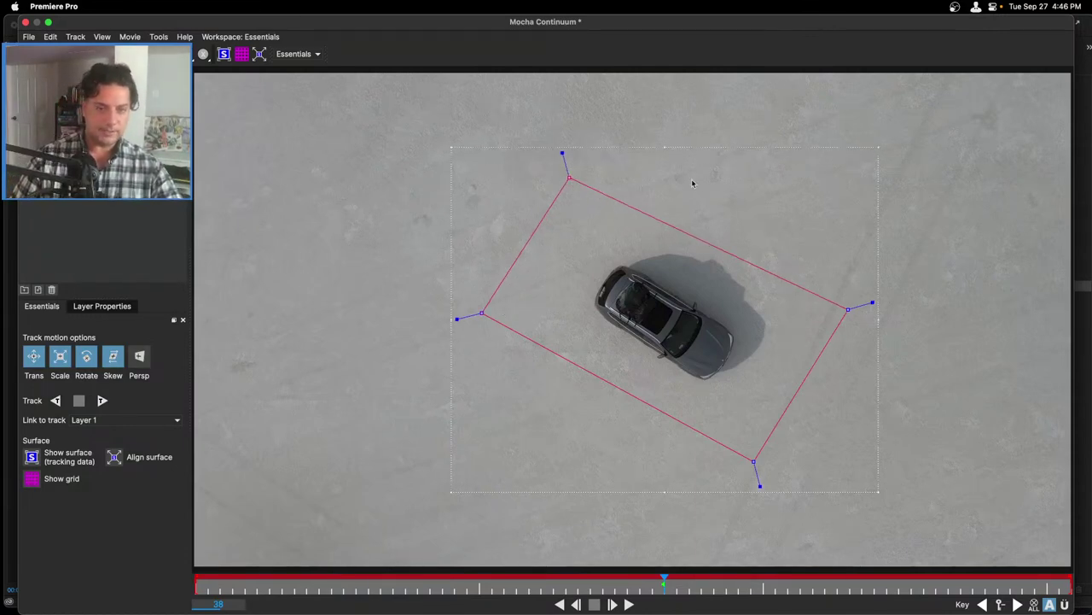
- Turn off Skew, track the shape's motion backward from frame 38 to frame 14, and return to frame 35
{"action": "left_click", "coordinate": [117, 359]}
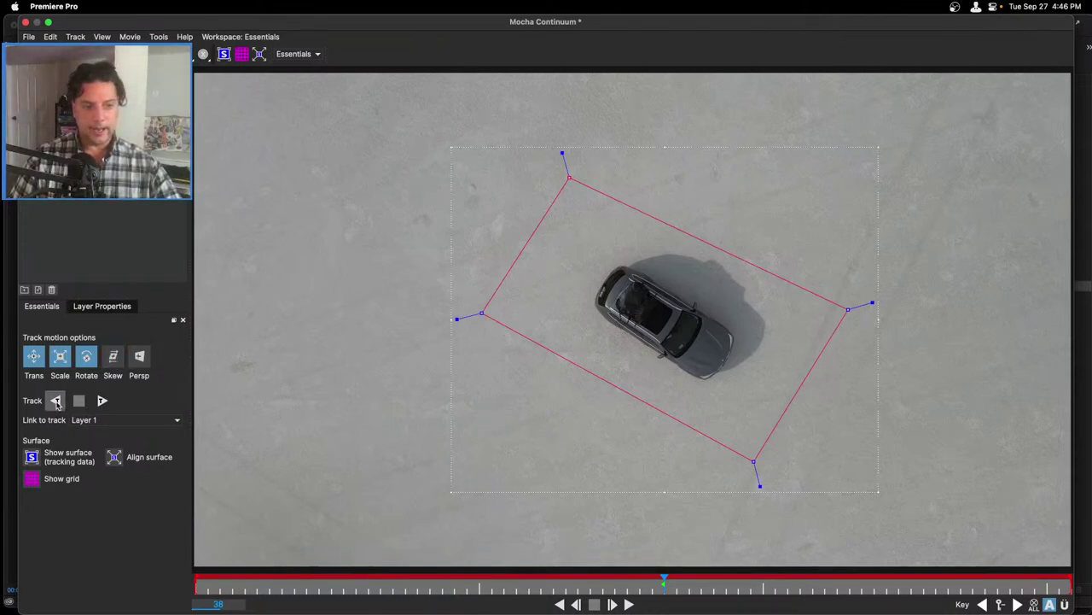
{"action": "left_click", "coordinate": [56, 400]}
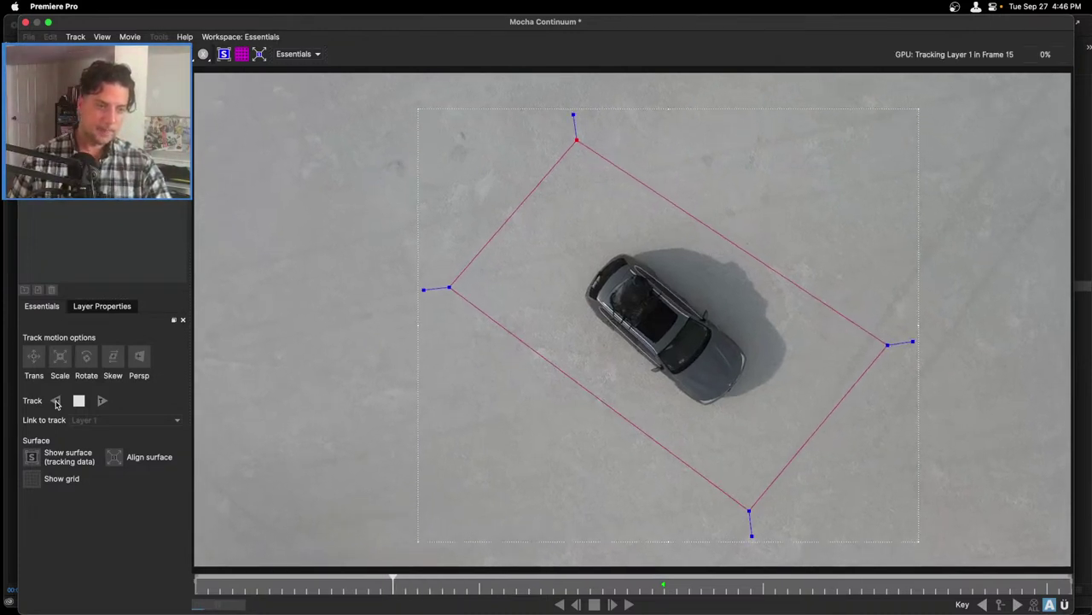
{"action": "left_click", "coordinate": [75, 404]}
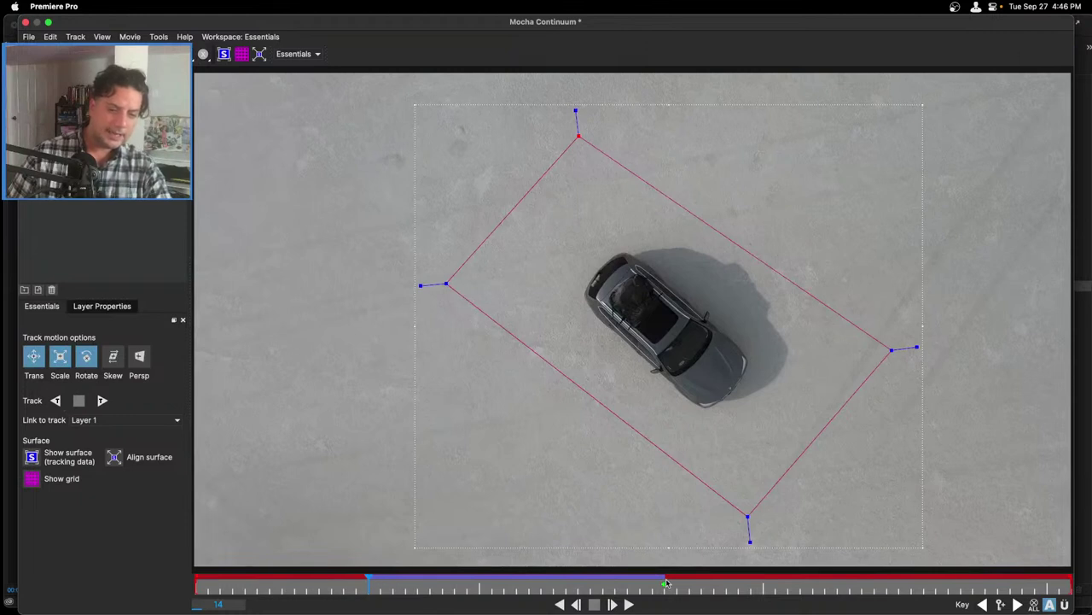
{"action": "left_click_drag", "start_coordinate": [368, 583], "coordinate": [627, 579]}
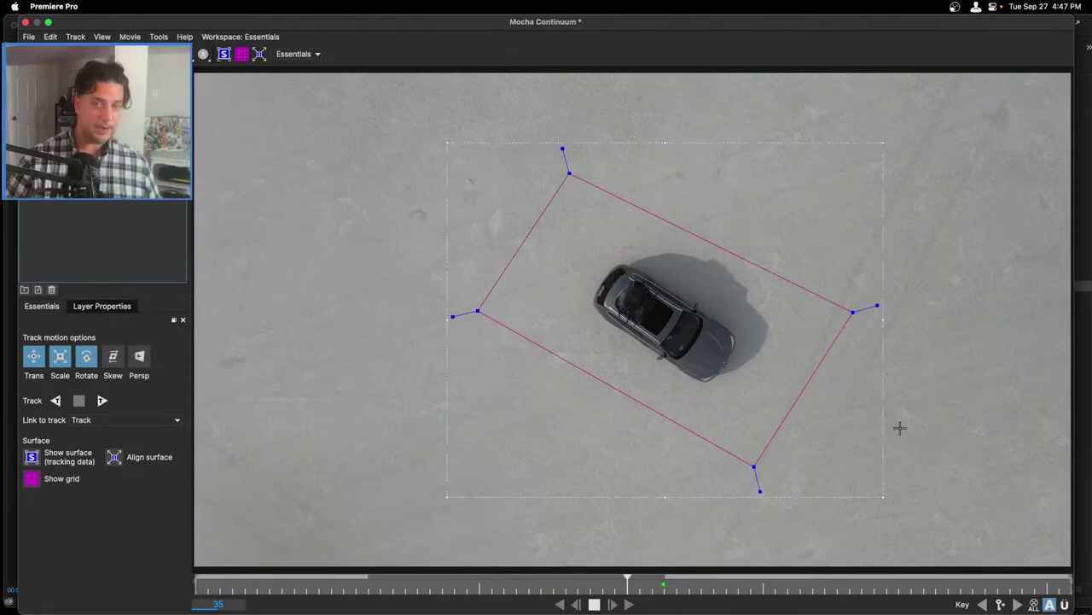
- Draw a closed spline point by point tightly around the car's body, excluding its shadow, at frame 35
{"action": "left_click", "coordinate": [624, 264]}
{"action": "left_click", "coordinate": [635, 267]}
{"action": "left_click", "coordinate": [646, 272]}
{"action": "left_click", "coordinate": [664, 279]}
{"action": "left_click", "coordinate": [678, 288]}
{"action": "left_click", "coordinate": [688, 300]}
{"action": "left_click", "coordinate": [698, 305]}
{"action": "left_click", "coordinate": [724, 323]}
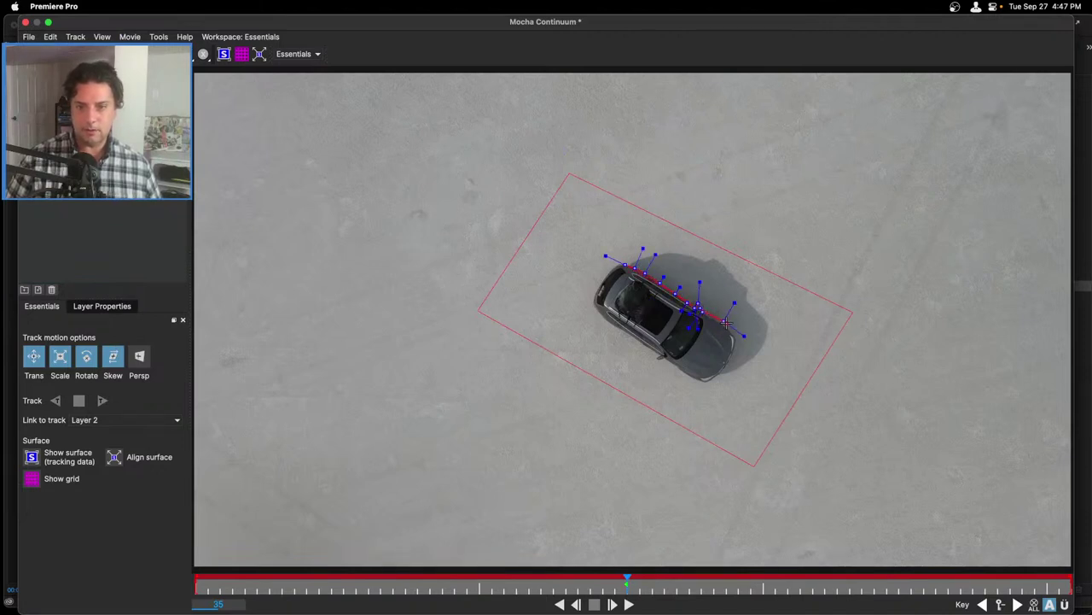
{"action": "left_click", "coordinate": [732, 334]}
{"action": "left_click", "coordinate": [736, 344]}
{"action": "left_click", "coordinate": [734, 362]}
{"action": "left_click", "coordinate": [722, 375]}
{"action": "left_click", "coordinate": [705, 381]}
{"action": "left_click", "coordinate": [684, 375]}
{"action": "left_click", "coordinate": [668, 365]}
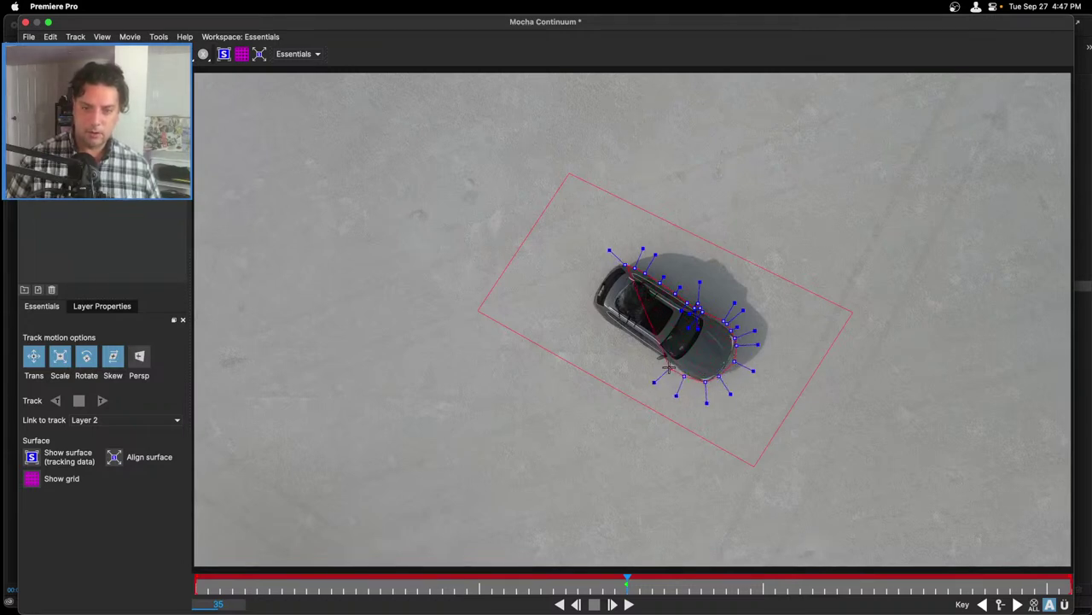
{"action": "left_click", "coordinate": [658, 356]}
{"action": "left_click", "coordinate": [645, 348]}
{"action": "left_click", "coordinate": [627, 335]}
{"action": "left_click", "coordinate": [608, 322]}
{"action": "left_click", "coordinate": [597, 313]}
{"action": "left_click", "coordinate": [596, 299]}
{"action": "left_click", "coordinate": [602, 281]}
{"action": "left_click", "coordinate": [610, 270]}
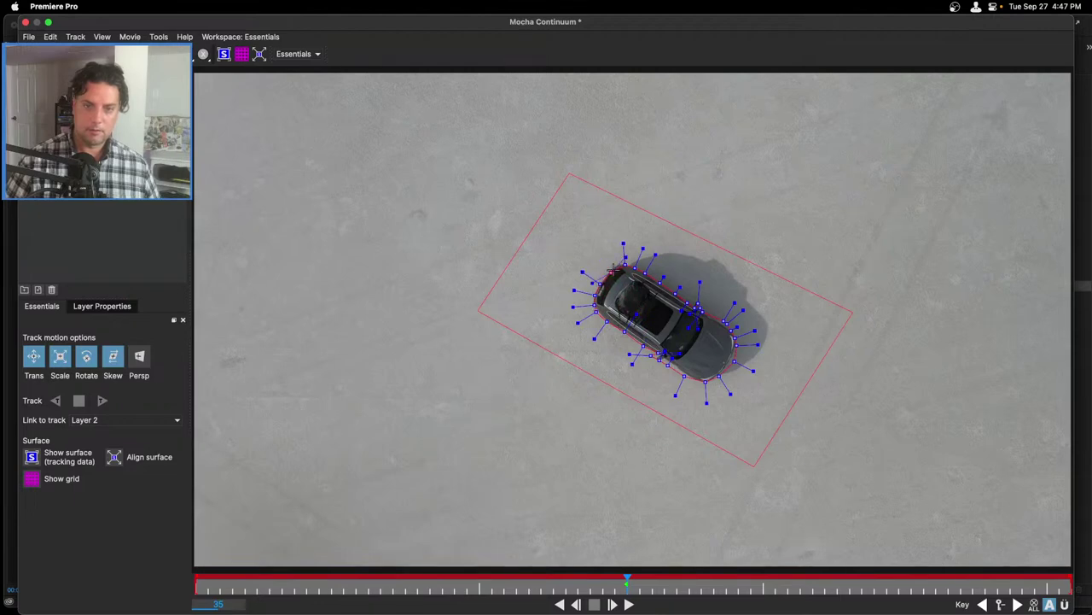
{"action": "left_click", "coordinate": [622, 267]}
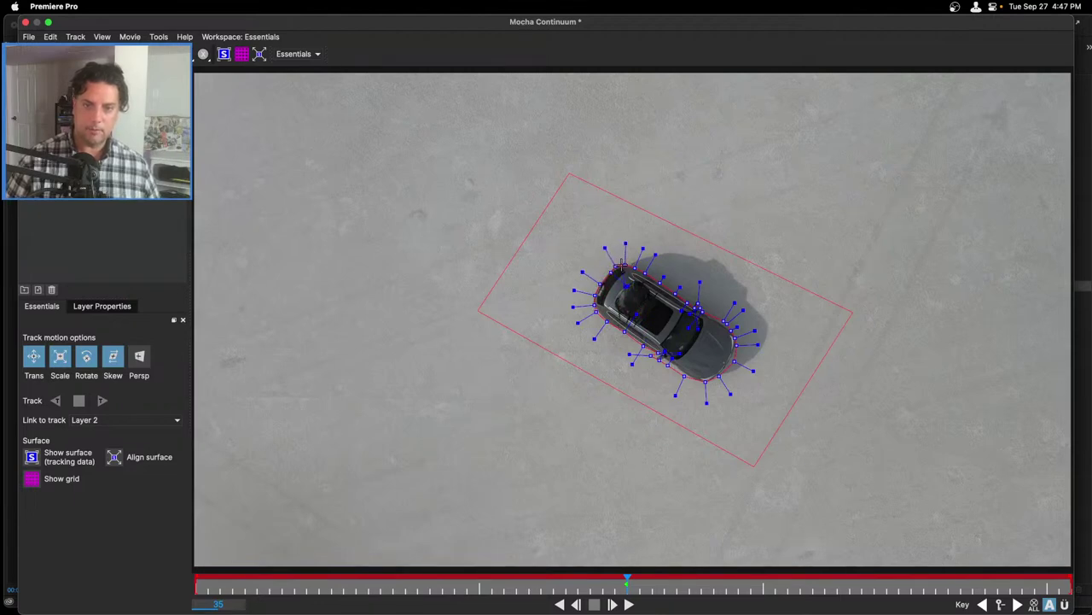
{"action": "right_click", "coordinate": [623, 267]}
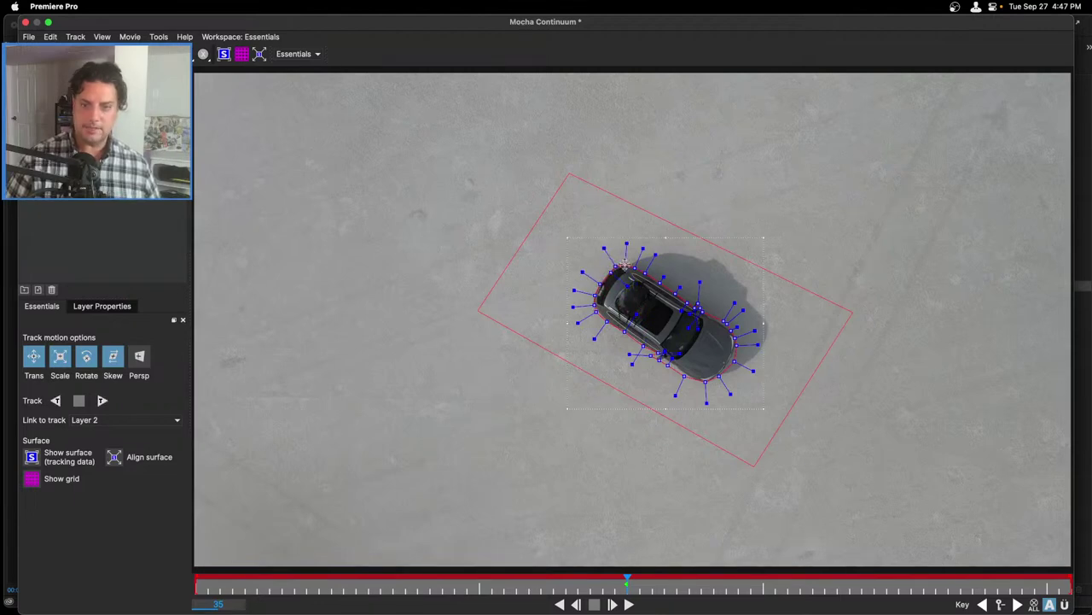
- Adjust the car outline's points around the side mirror and the front hood so the mask hugs the bodywork
{"action": "left_click", "coordinate": [685, 373]}
{"action": "left_click", "coordinate": [662, 359]}
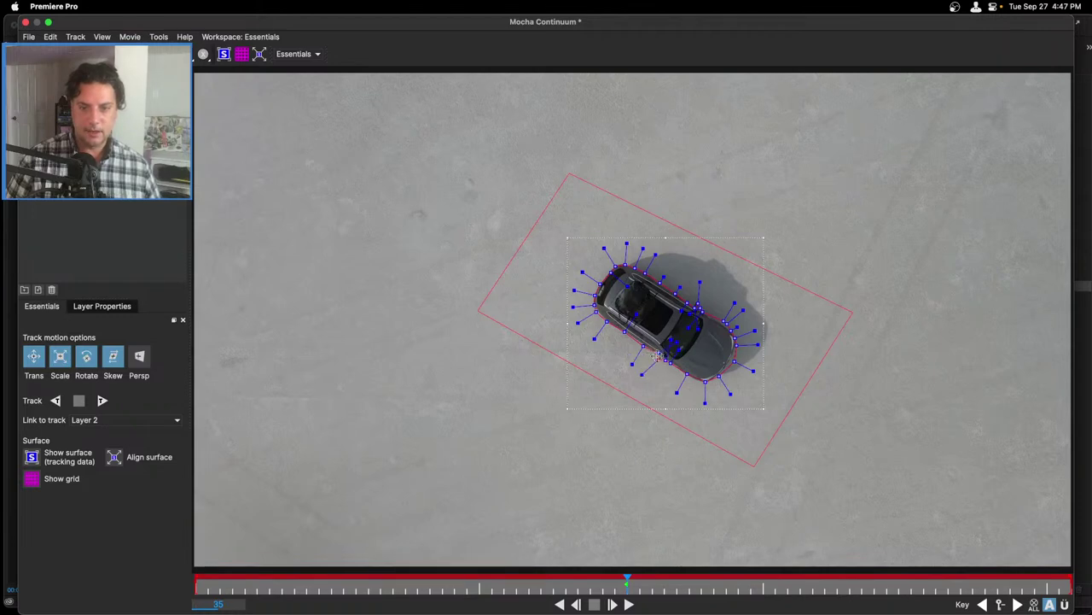
{"action": "left_click_drag", "start_coordinate": [802, 317], "coordinate": [727, 386]}
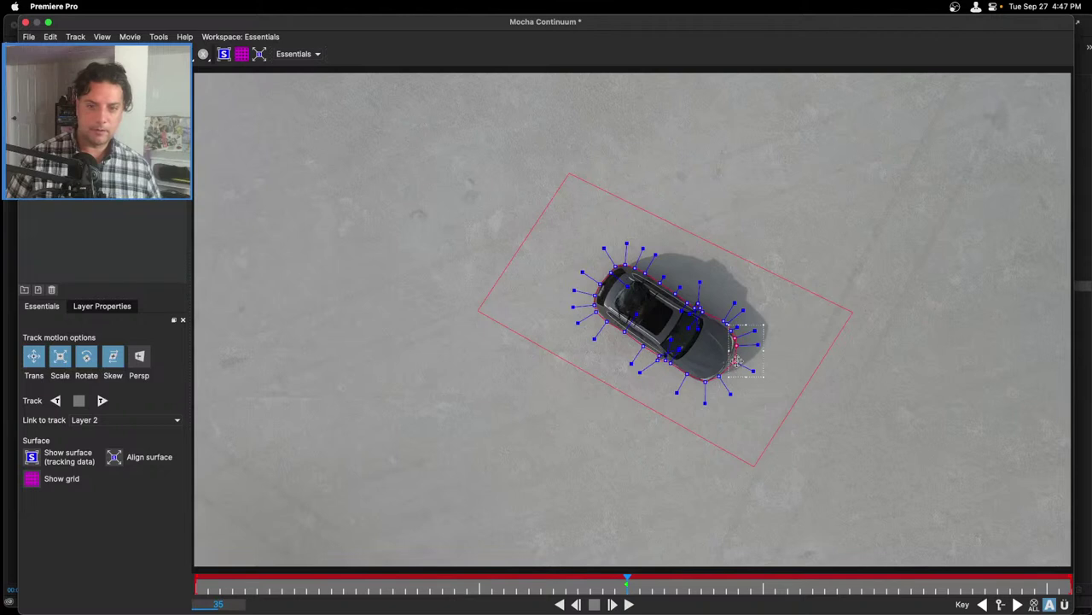
{"action": "left_click", "coordinate": [735, 359]}
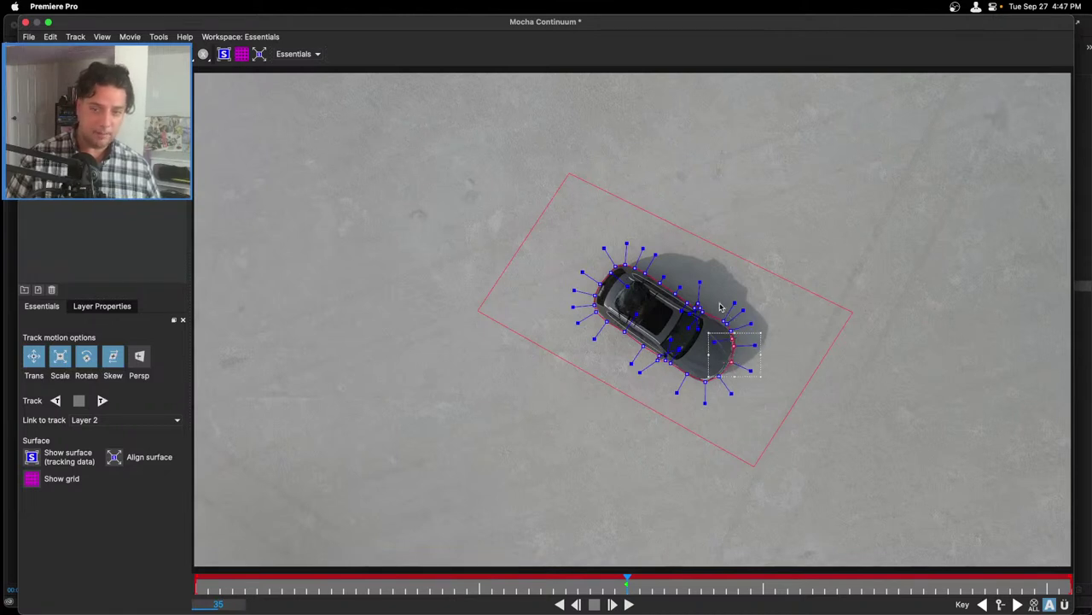
{"action": "left_click_drag", "start_coordinate": [738, 332], "coordinate": [713, 301]}
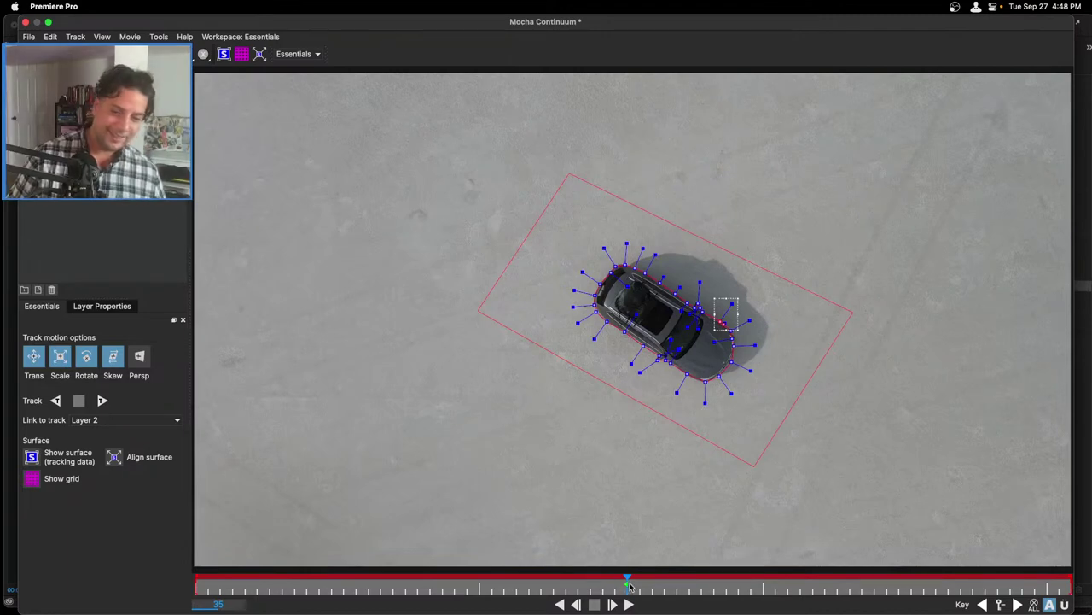
- Link the car outline layer to the Track layer's motion and save the Mocha project on closing it
{"action": "mouse_move", "coordinate": [626, 583]}
{"action": "left_mouse_down"}
{"action": "mouse_move", "coordinate": [640, 582]}
{"action": "mouse_move", "coordinate": [628, 581]}
{"action": "left_mouse_up"}
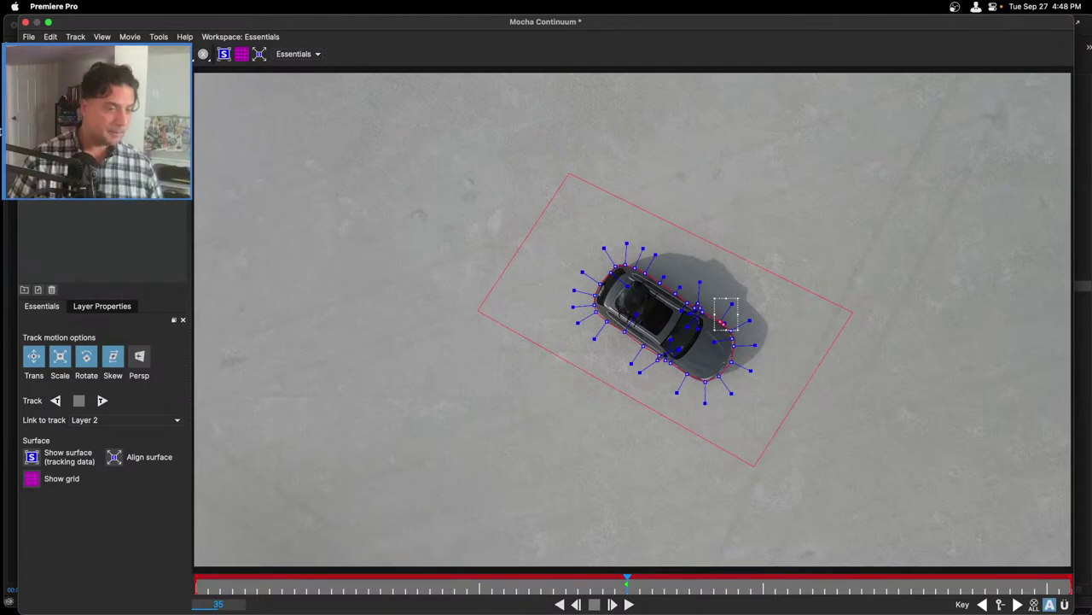
{"action": "left_click", "coordinate": [107, 309]}
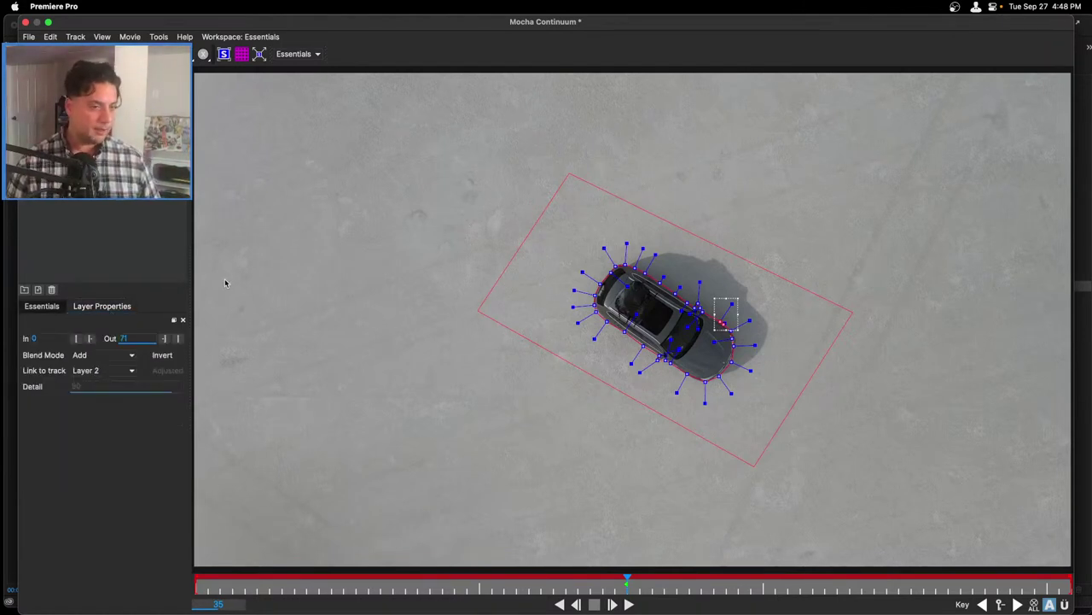
{"action": "left_click", "coordinate": [88, 373]}
{"action": "left_click", "coordinate": [88, 400]}
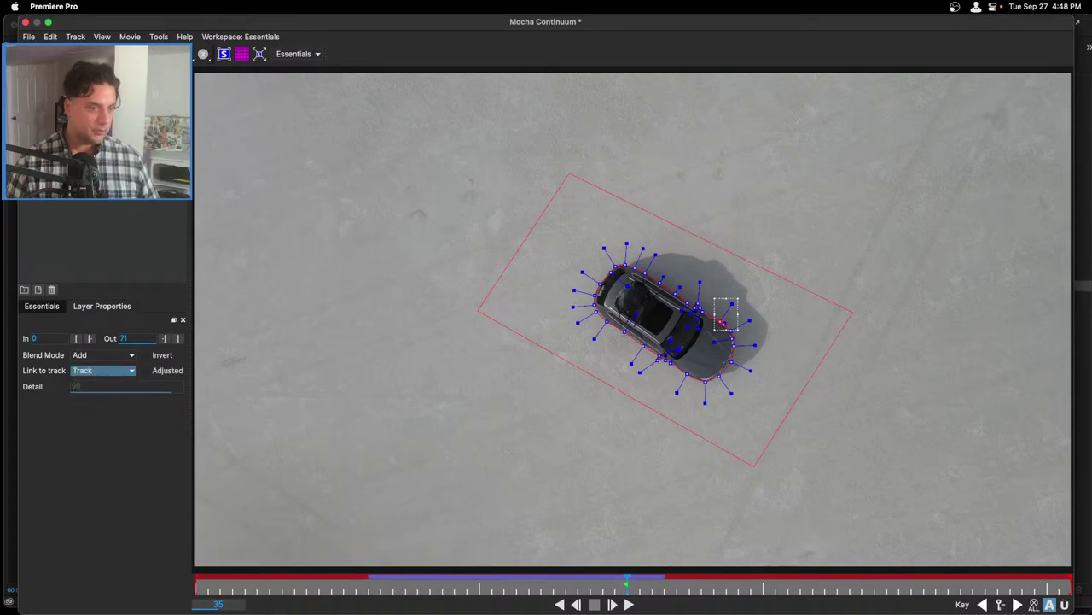
{"action": "mouse_move", "coordinate": [626, 582]}
{"action": "left_mouse_down"}
{"action": "mouse_move", "coordinate": [533, 581]}
{"action": "mouse_move", "coordinate": [662, 581]}
{"action": "mouse_move", "coordinate": [318, 587]}
{"action": "mouse_move", "coordinate": [663, 582]}
{"action": "mouse_move", "coordinate": [365, 576]}
{"action": "mouse_move", "coordinate": [624, 581]}
{"action": "left_mouse_up"}
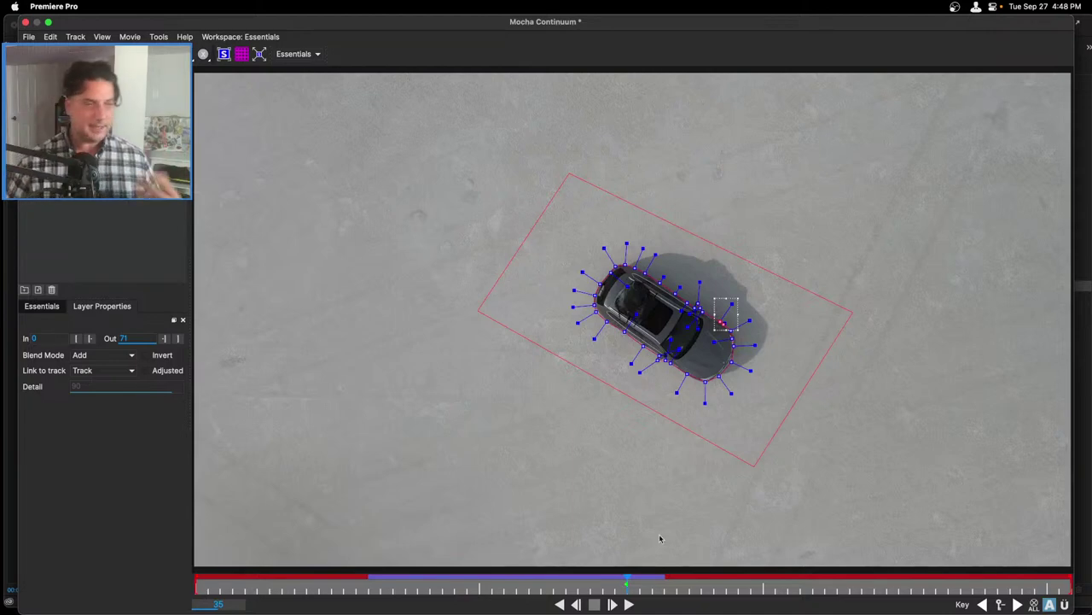
{"action": "left_click", "coordinate": [26, 23]}
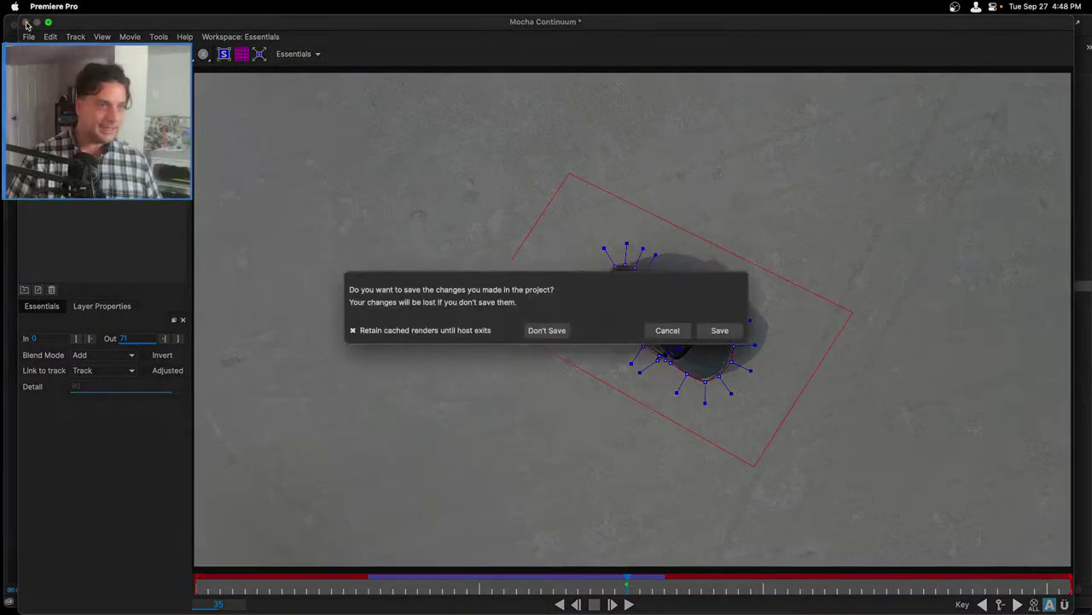
{"action": "left_click", "coordinate": [718, 338]}
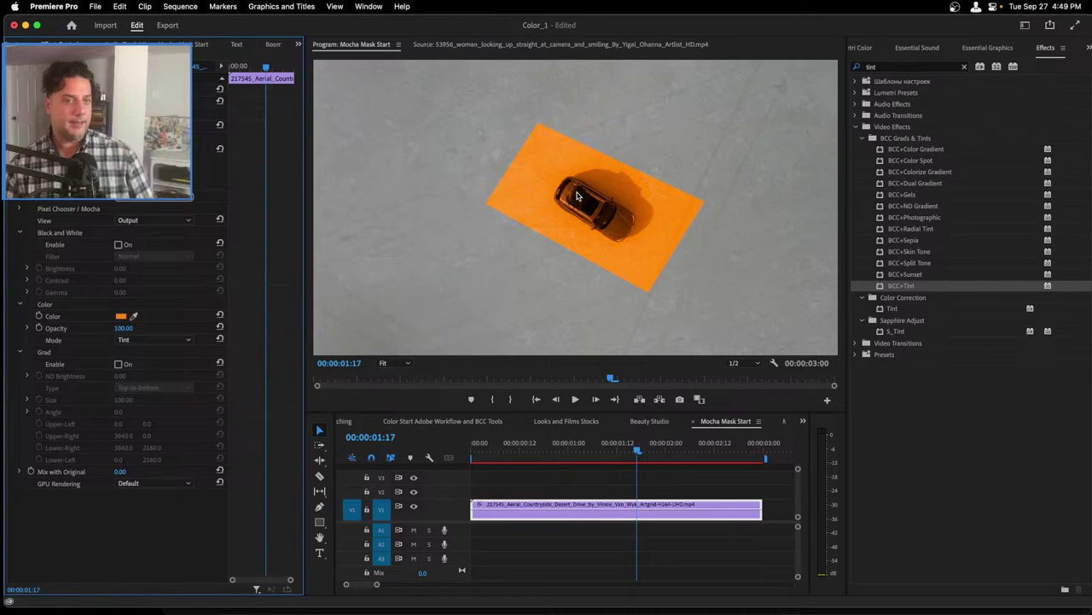
- Draw a closed spline around the rear glass area of the car's roof at frame 41 to exclude it, and save the Mocha project
{"action": "left_click", "coordinate": [163, 201]}
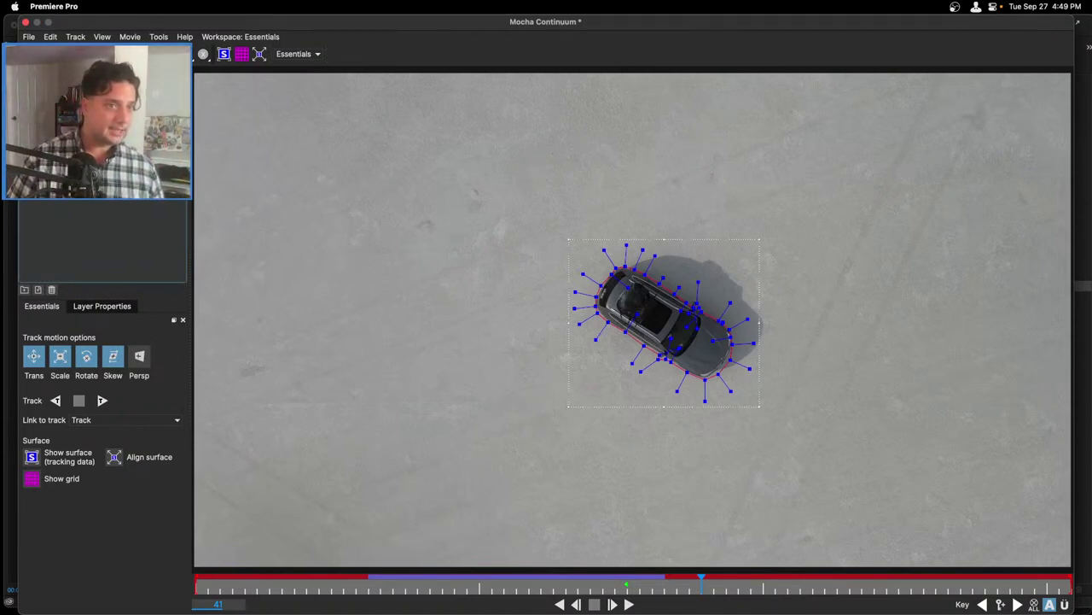
{"action": "key", "text": "t"}
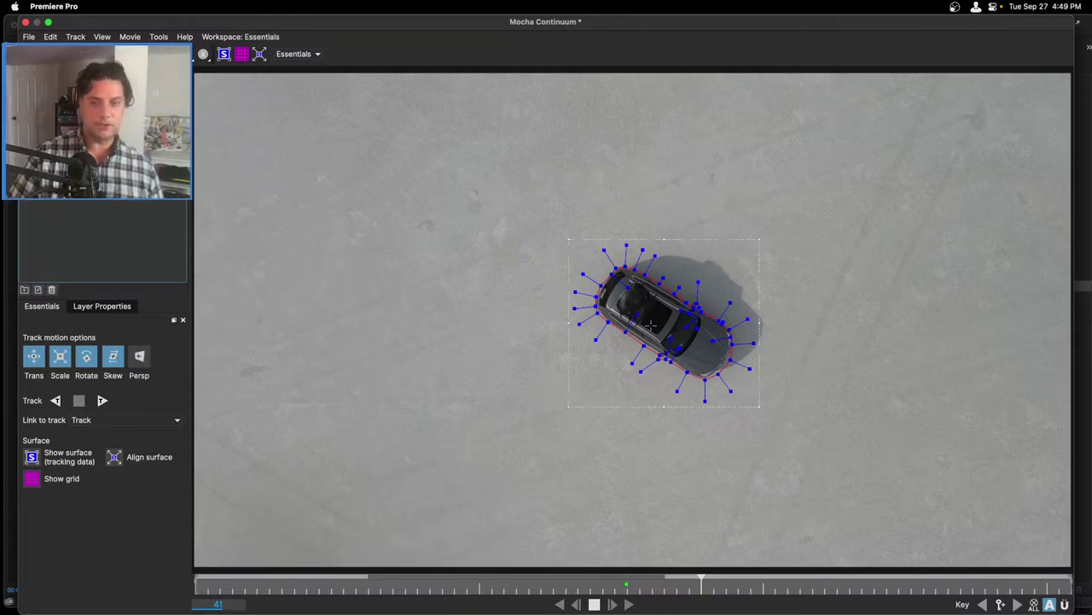
{"action": "key", "text": "t"}
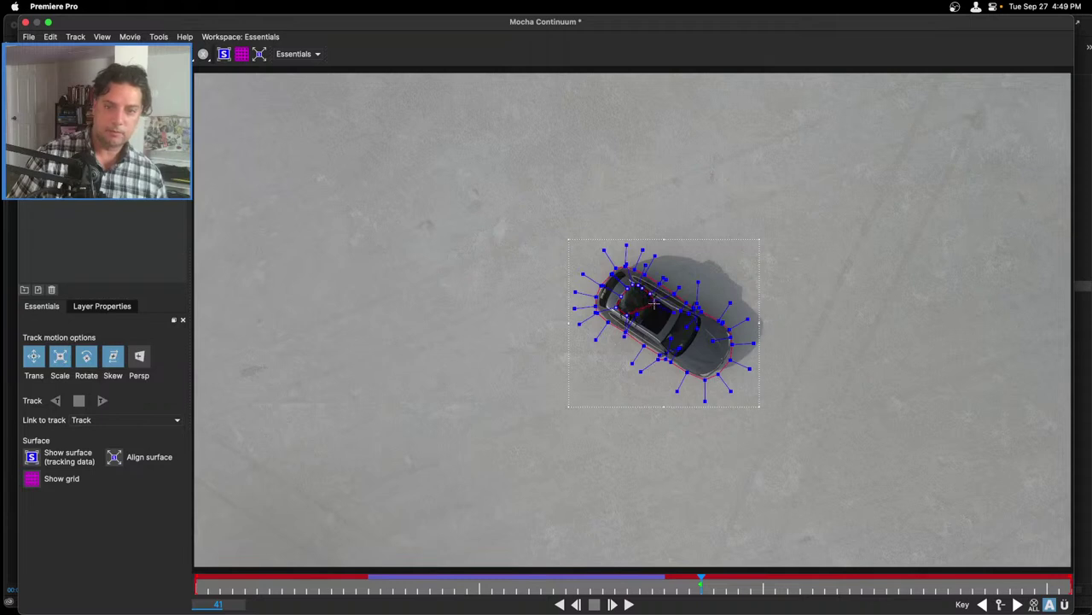
{"action": "left_click", "coordinate": [627, 316]}
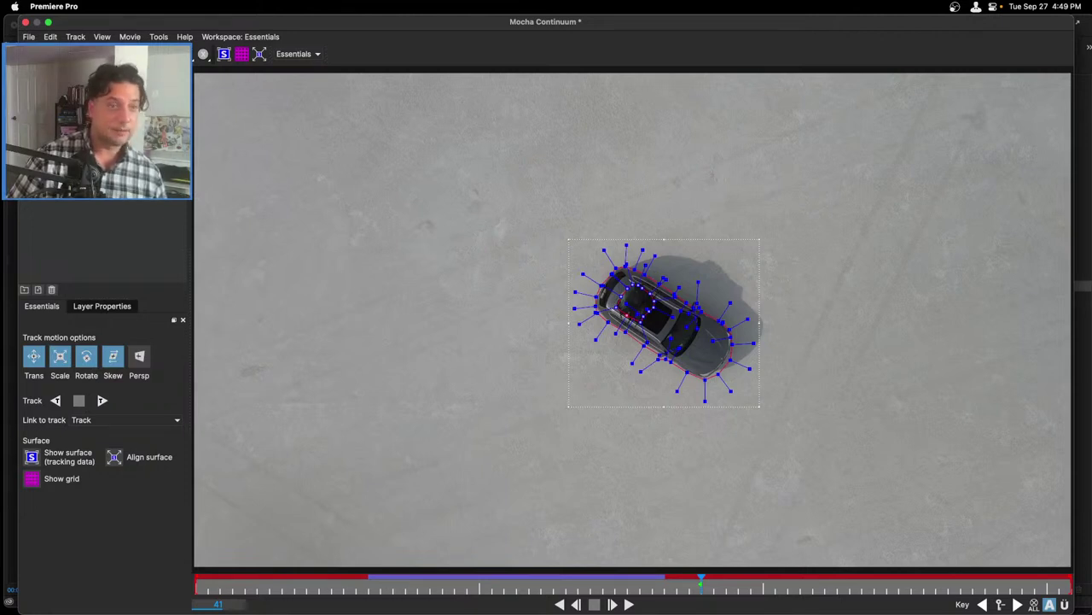
{"action": "left_click", "coordinate": [26, 22]}
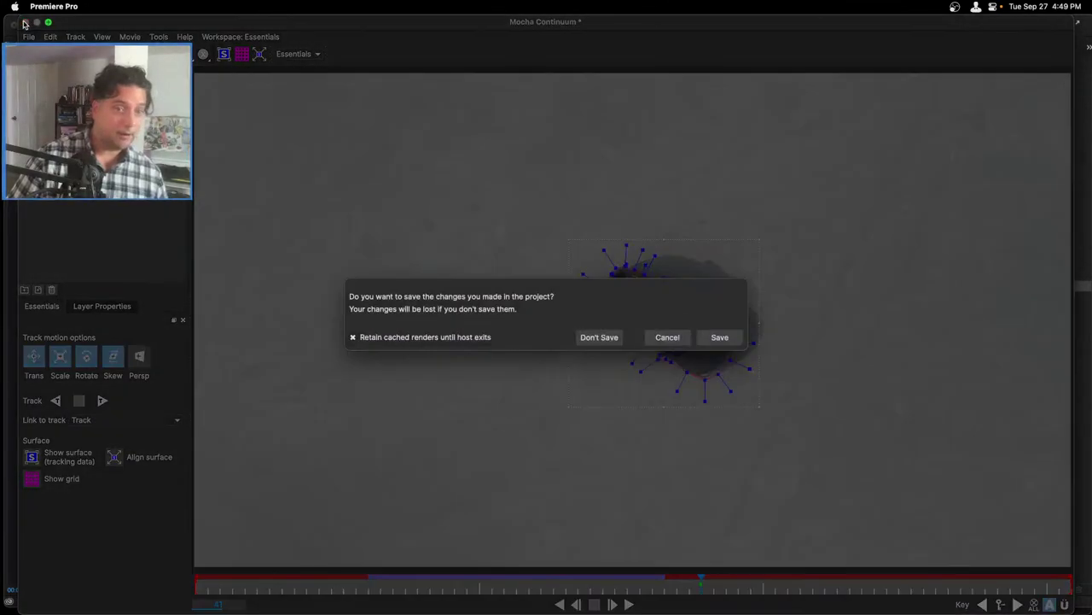
{"action": "left_click", "coordinate": [720, 337]}
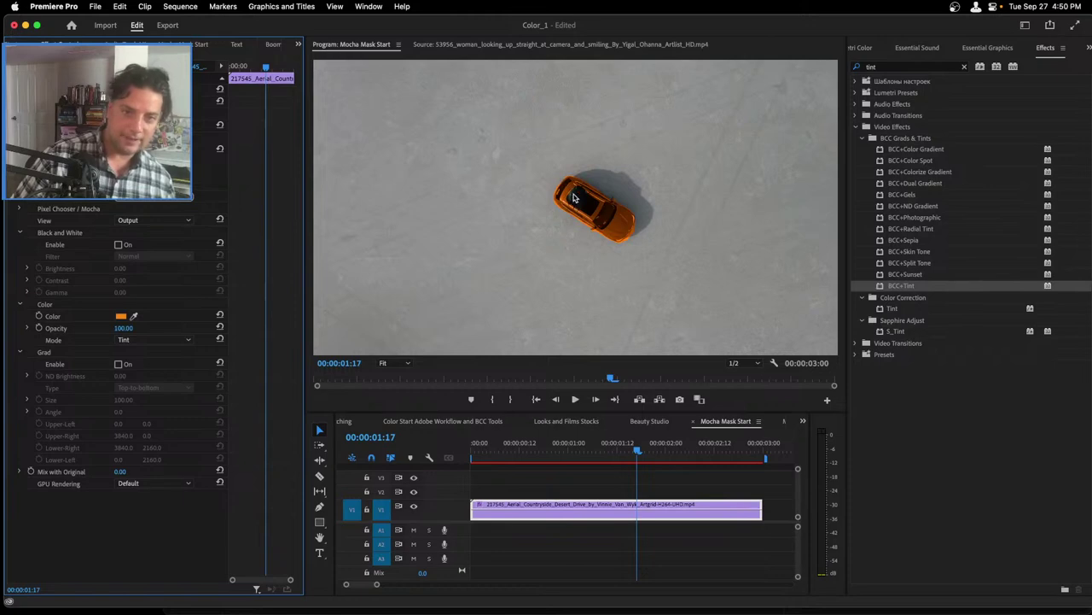
- Reopen Mocha, draw a second closed cut-out spline around the front roof glass at frame 41, and save the project
{"action": "left_click", "coordinate": [160, 202]}
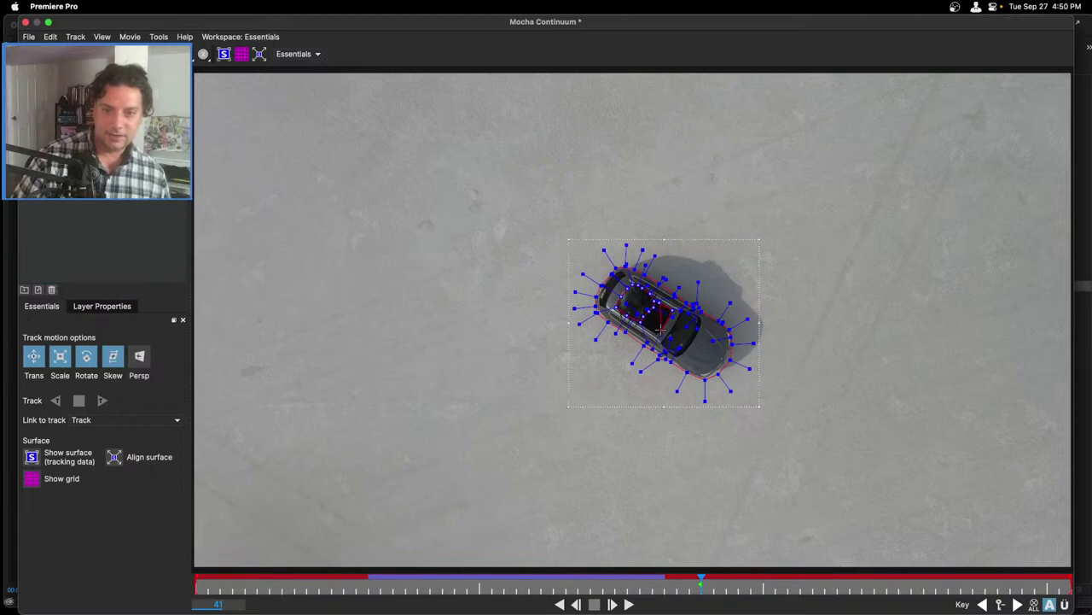
{"action": "left_click", "coordinate": [659, 303]}
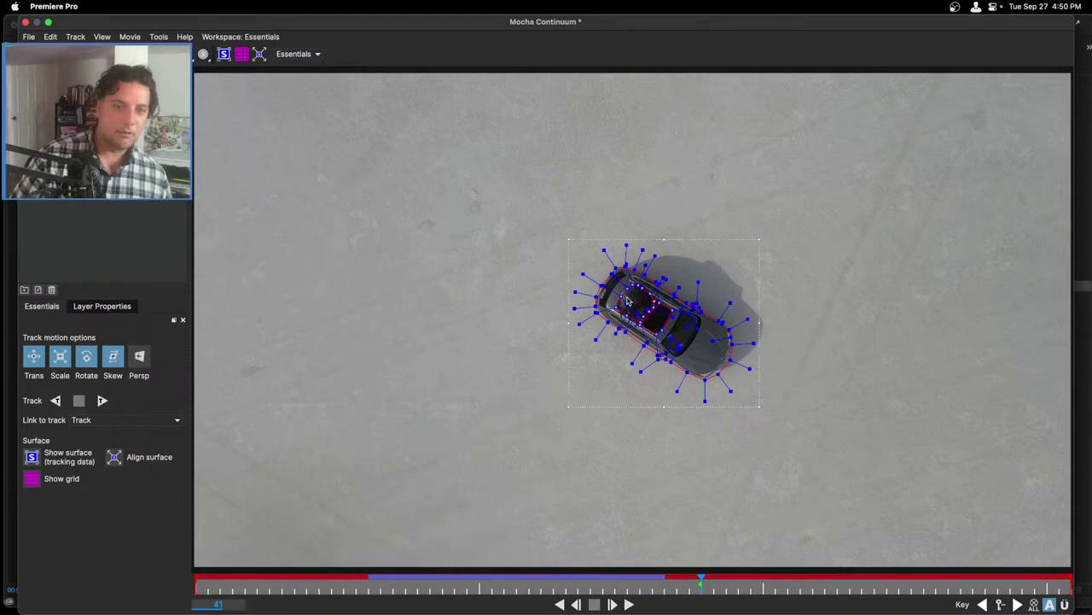
{"action": "left_click", "coordinate": [24, 21]}
{"action": "left_click", "coordinate": [698, 340]}
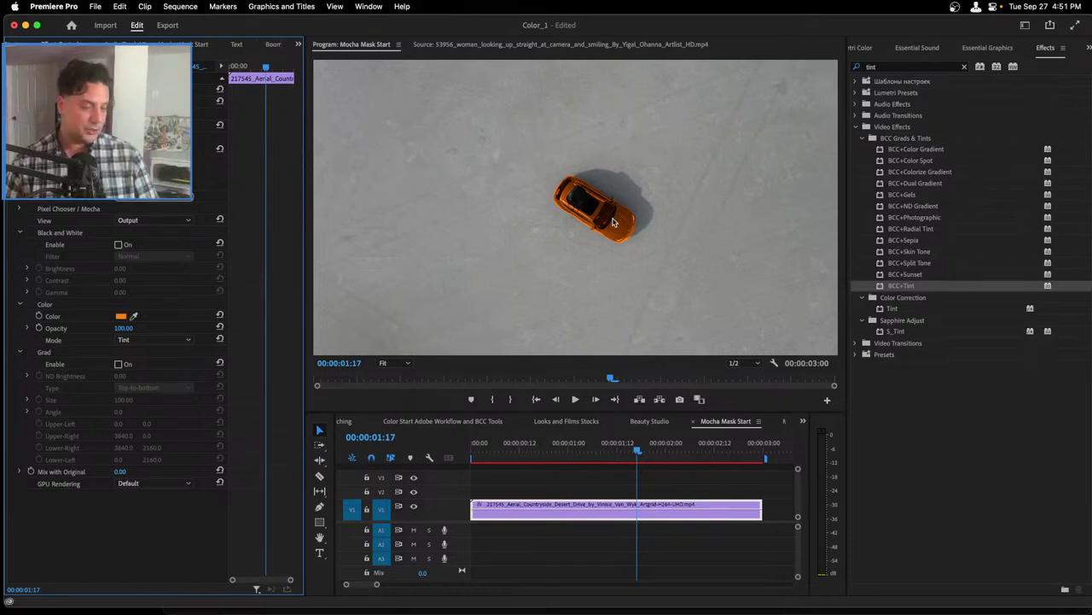
- Examine the BCC+Tint's PixelChooser and mask Shape options, and scrub the clip to check the tracked tint on the car
{"action": "left_click", "coordinate": [19, 209]}
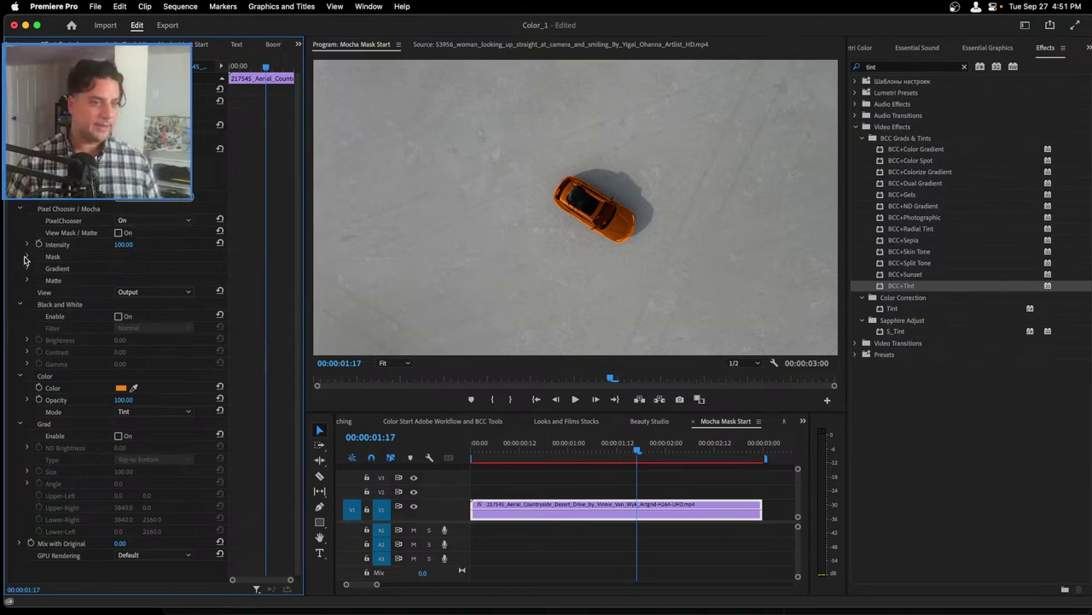
{"action": "left_click", "coordinate": [156, 222]}
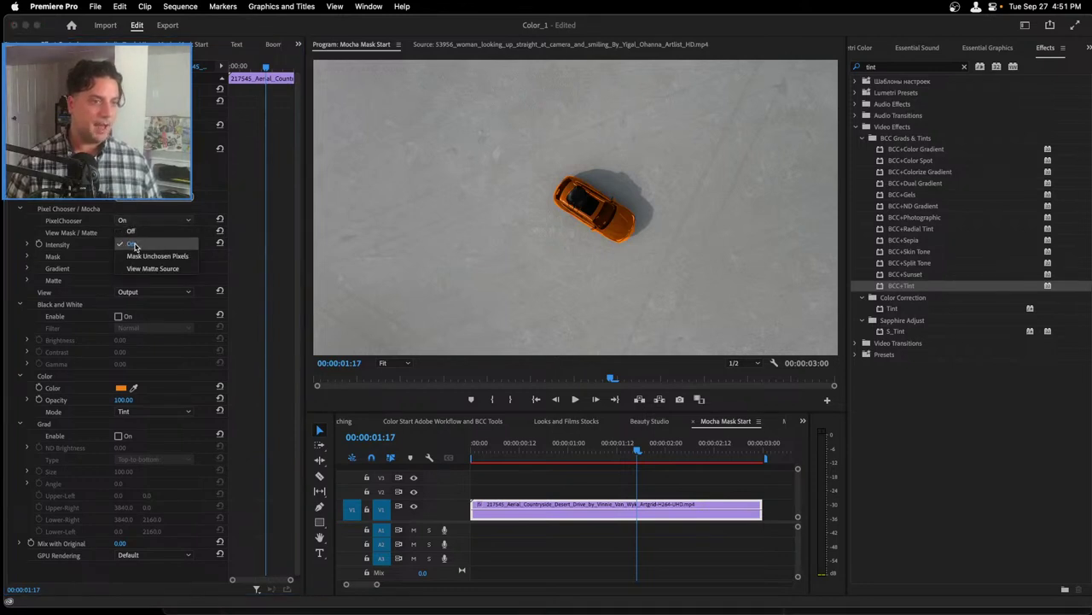
{"action": "left_click", "coordinate": [134, 246]}
{"action": "left_click", "coordinate": [26, 257]}
{"action": "left_click", "coordinate": [172, 270]}
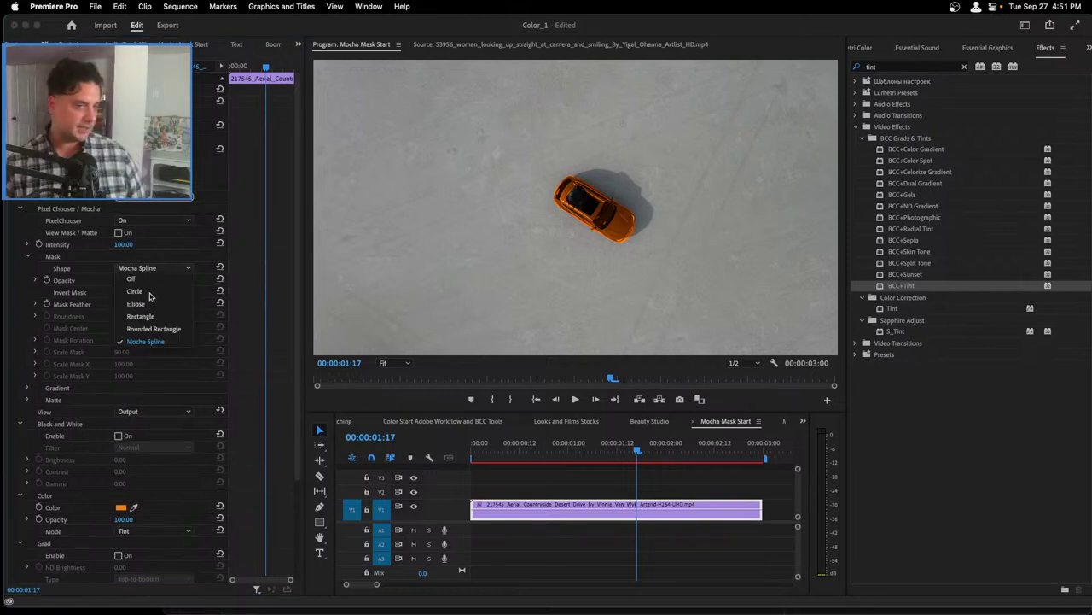
{"action": "left_click", "coordinate": [76, 267]}
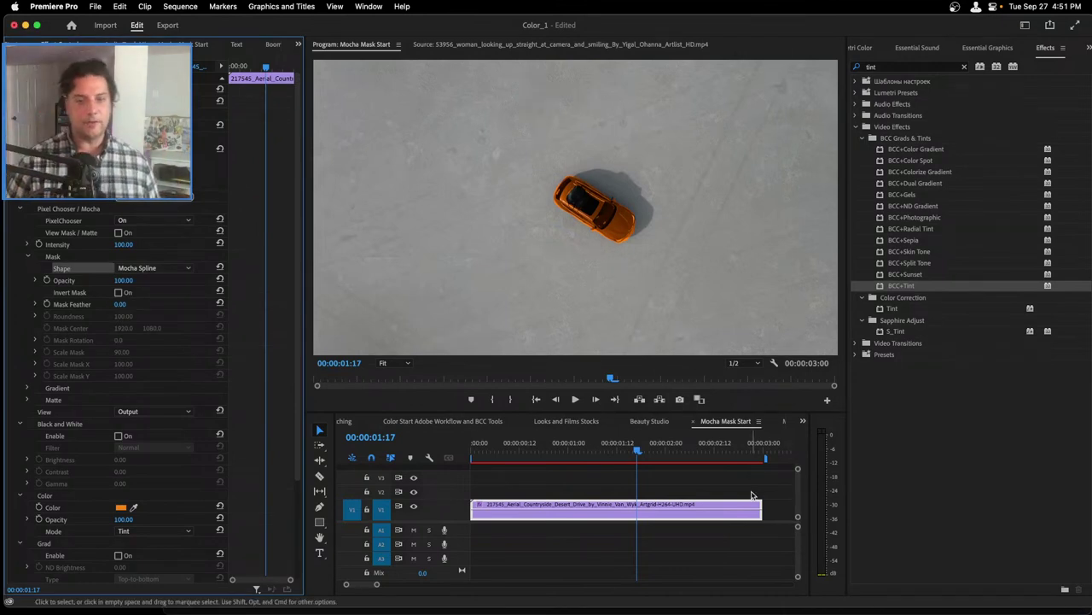
{"action": "left_click", "coordinate": [569, 446]}
{"action": "left_click", "coordinate": [617, 445]}
- Switch to the Mocha Mask sequence, play it from the start, and set the BCC+Tint color opacity to 80
{"action": "left_click", "coordinate": [802, 422]}
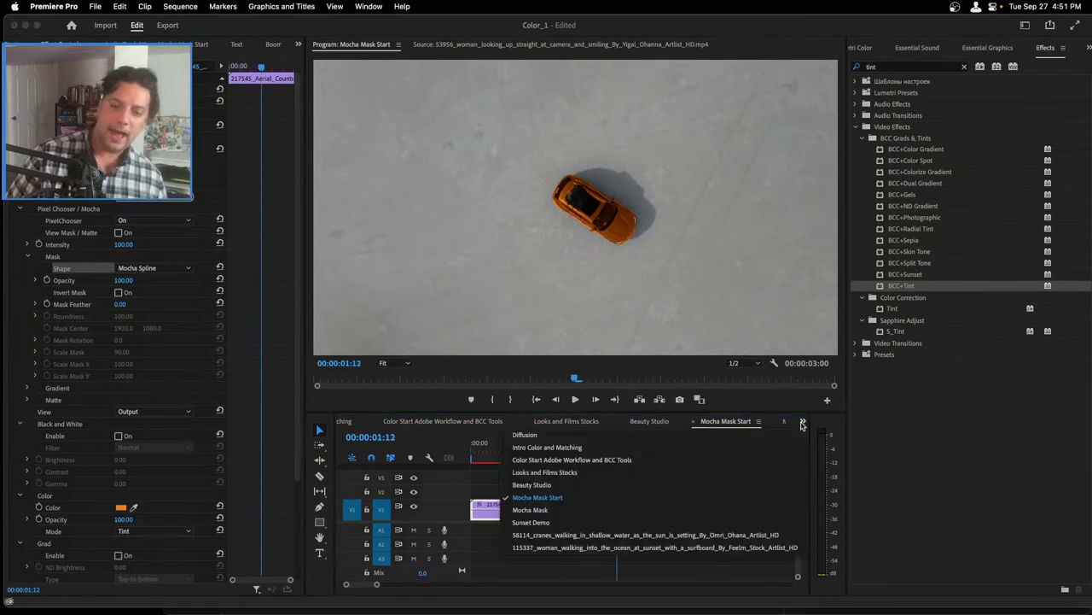
{"action": "left_click", "coordinate": [533, 509]}
{"action": "left_click_drag", "start_coordinate": [520, 451], "coordinate": [449, 457]}
{"action": "key", "text": "space"}
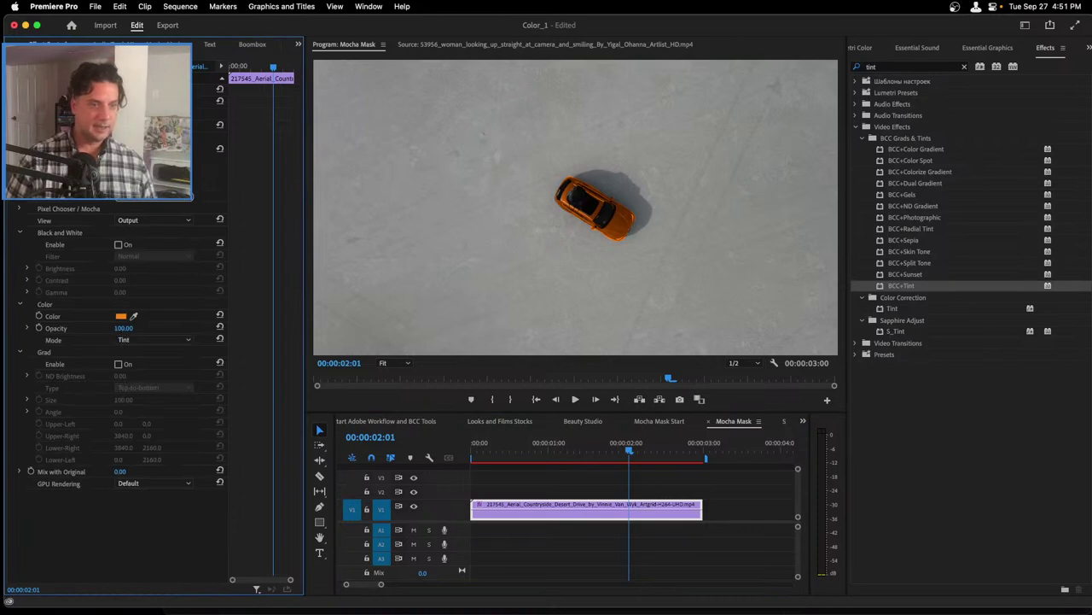
{"action": "left_click", "coordinate": [123, 327]}
{"action": "type", "text": "80"}
{"action": "key", "text": "Return"}
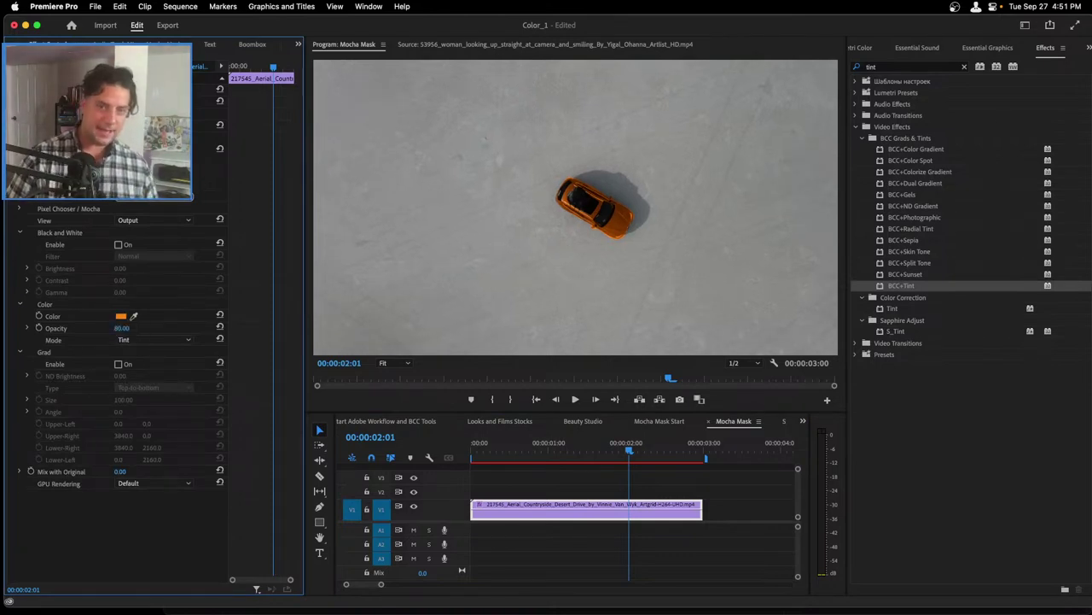
- Set the Mask Feather of the tint's Mocha spline mask to 10
{"action": "left_click", "coordinate": [19, 211]}
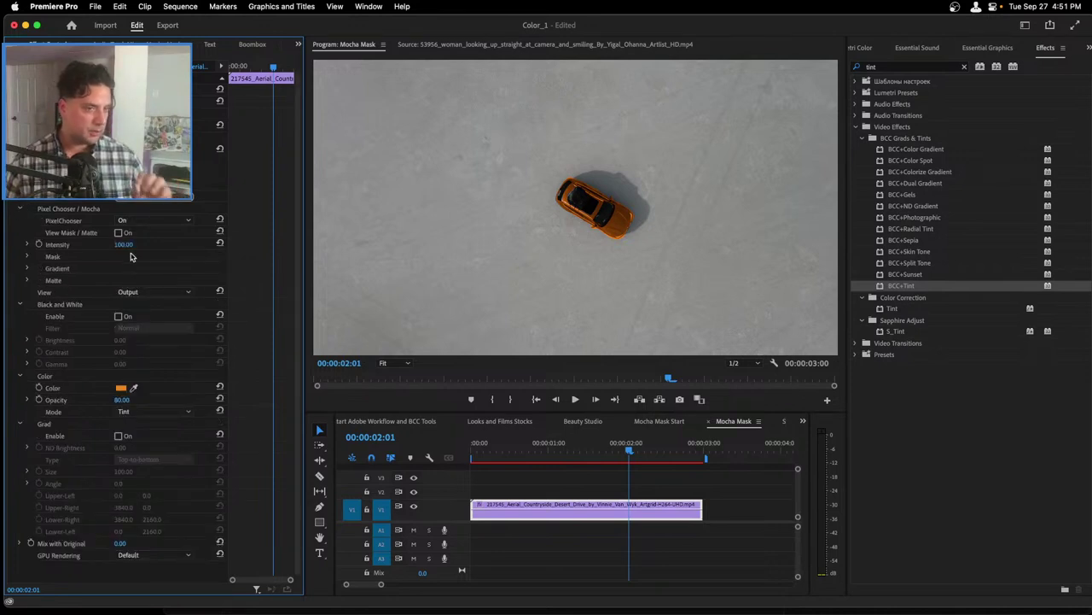
{"action": "left_click", "coordinate": [27, 256]}
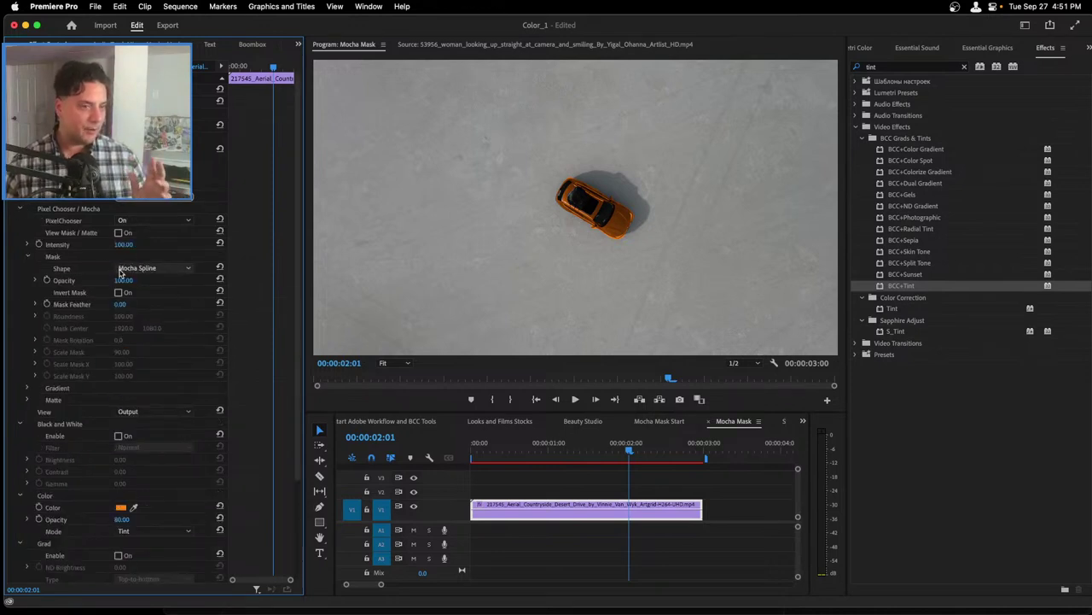
{"action": "left_click", "coordinate": [124, 304]}
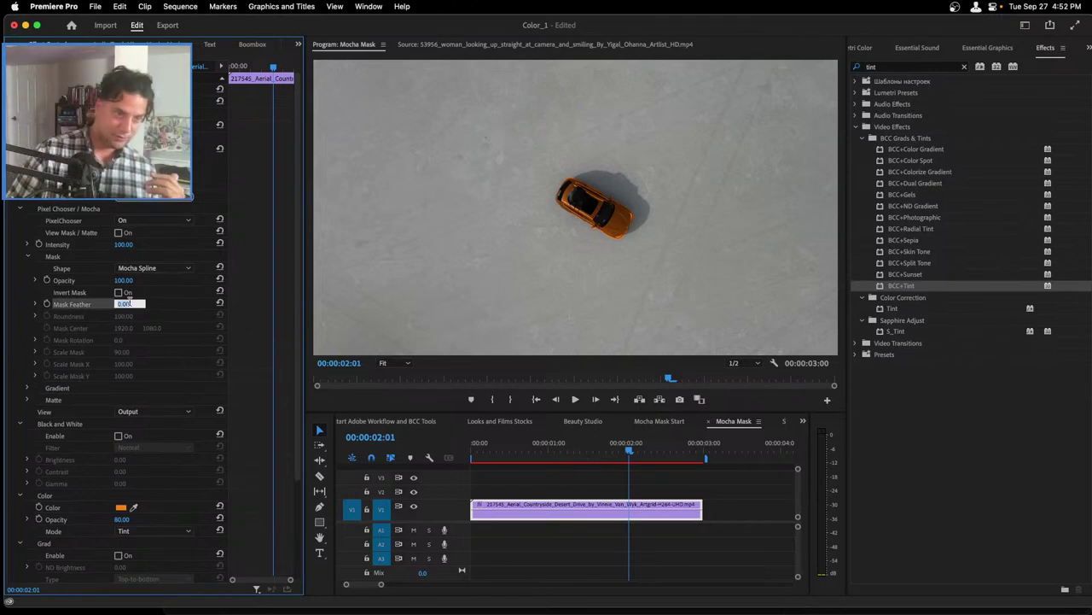
{"action": "type", "text": "10"}
{"action": "key", "text": "Return"}
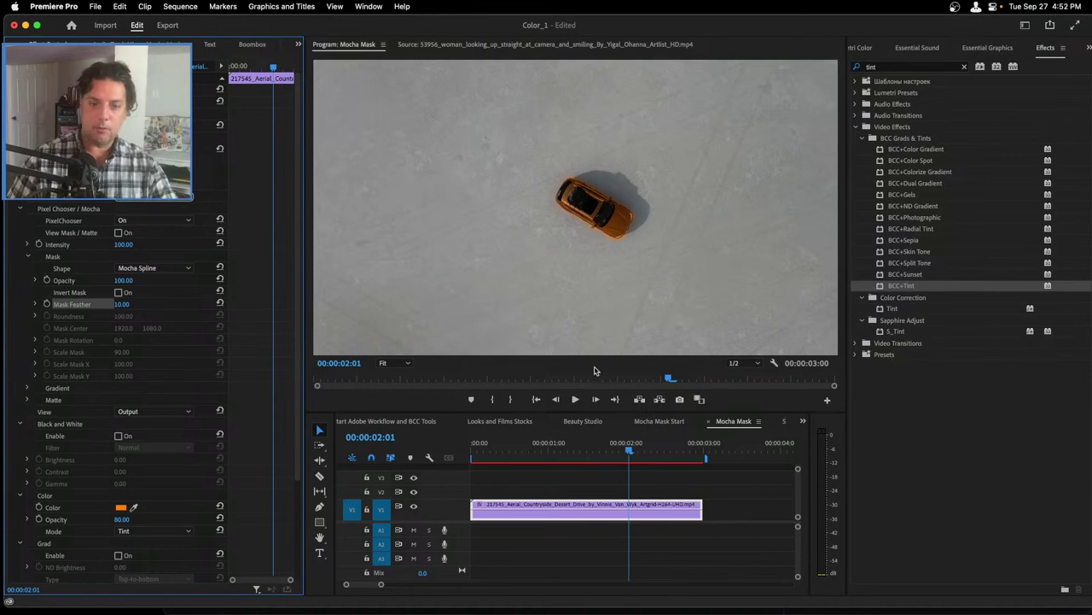
- Remove the film look from the clips in the Beauty Studio sequence and park the playhead at 00:00:02:00
{"action": "left_click", "coordinate": [593, 425]}
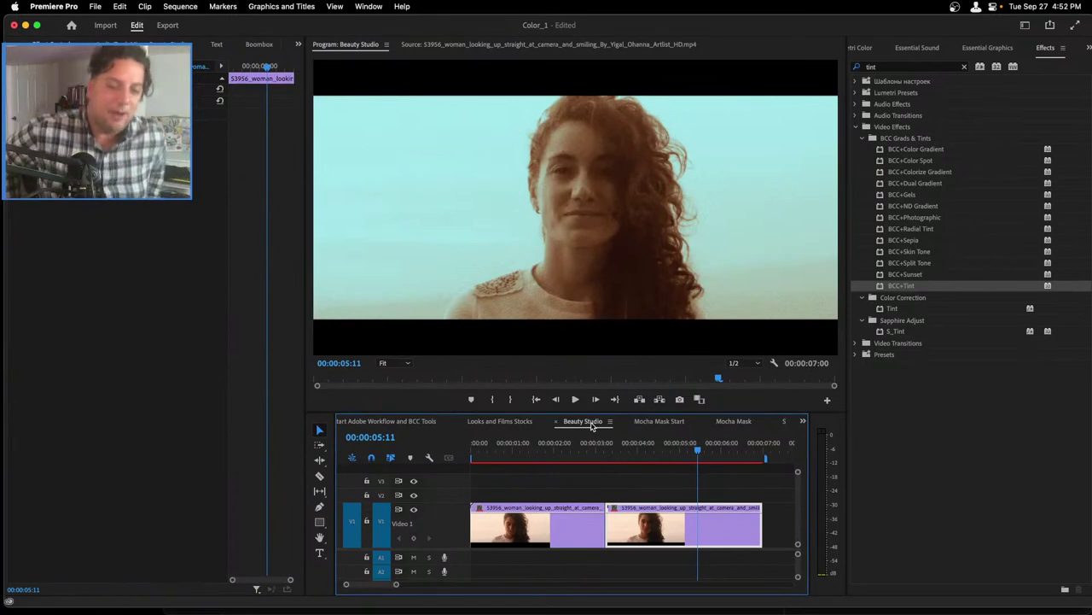
{"action": "left_click", "coordinate": [518, 423]}
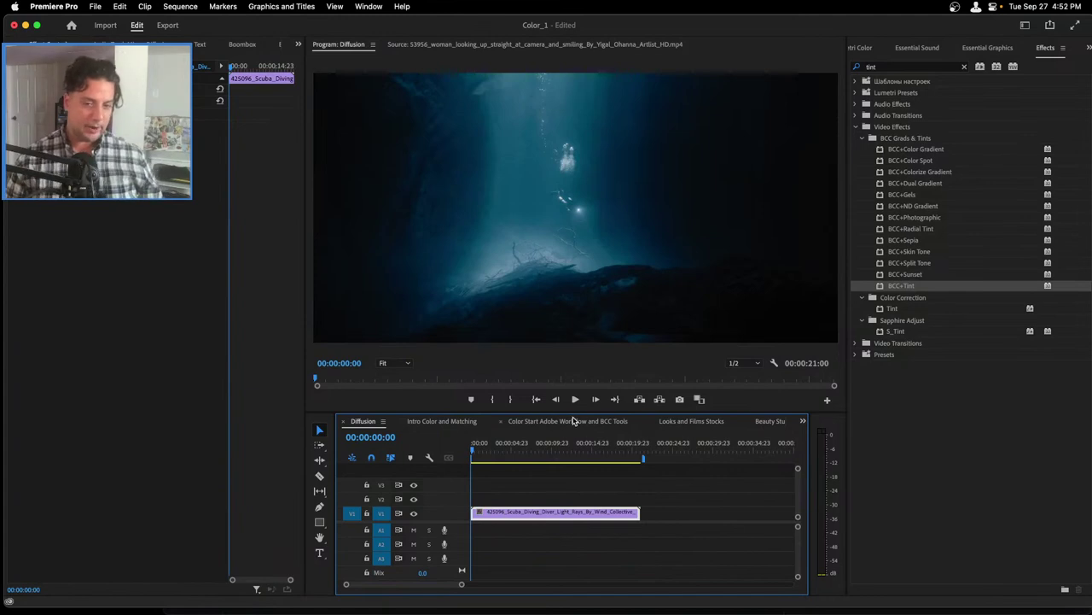
{"action": "left_click", "coordinate": [804, 423]}
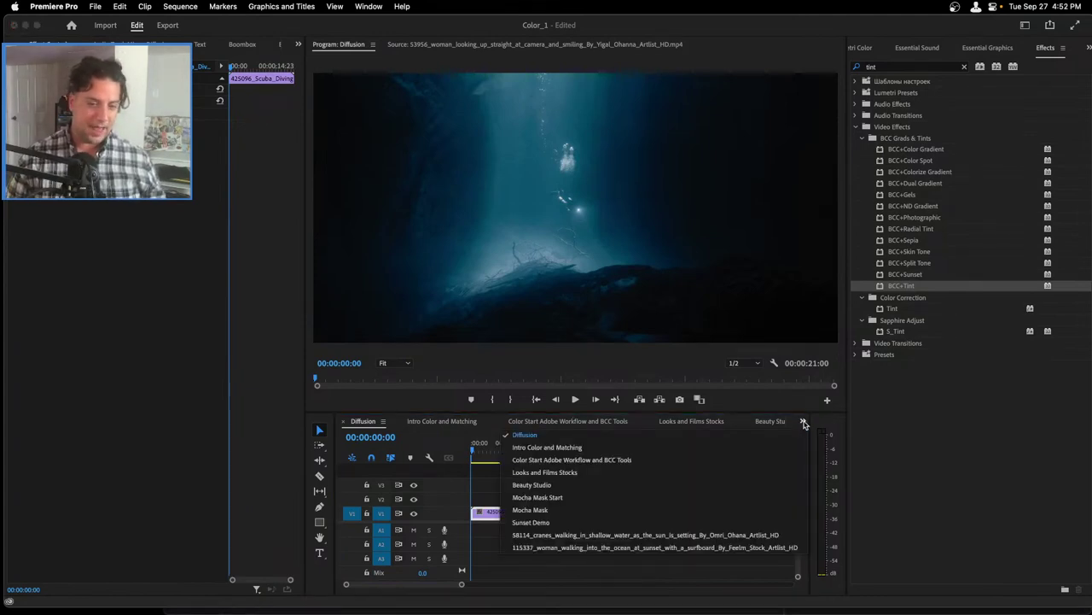
{"action": "left_click", "coordinate": [557, 484]}
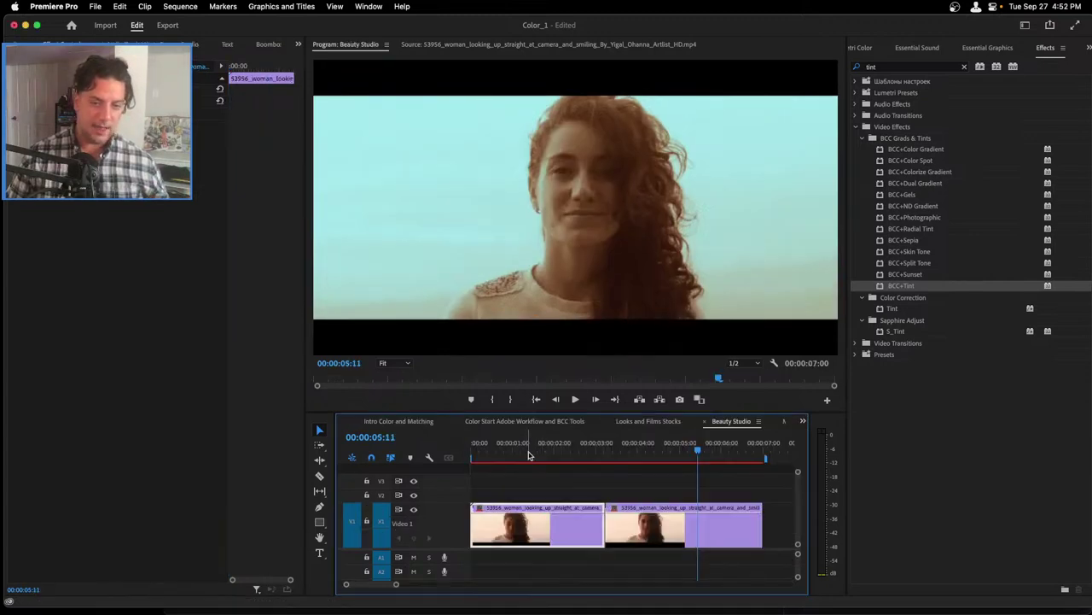
{"action": "left_click", "coordinate": [527, 457]}
{"action": "key", "text": "shift+5"}
{"action": "double_click", "coordinate": [256, 78]}
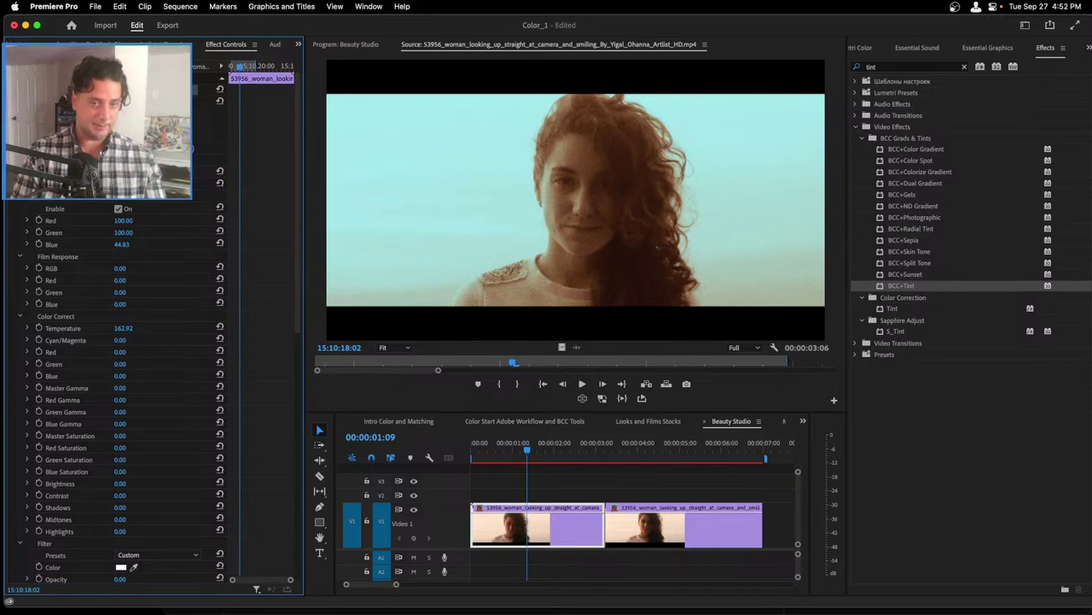
{"action": "key", "text": "super+z"}
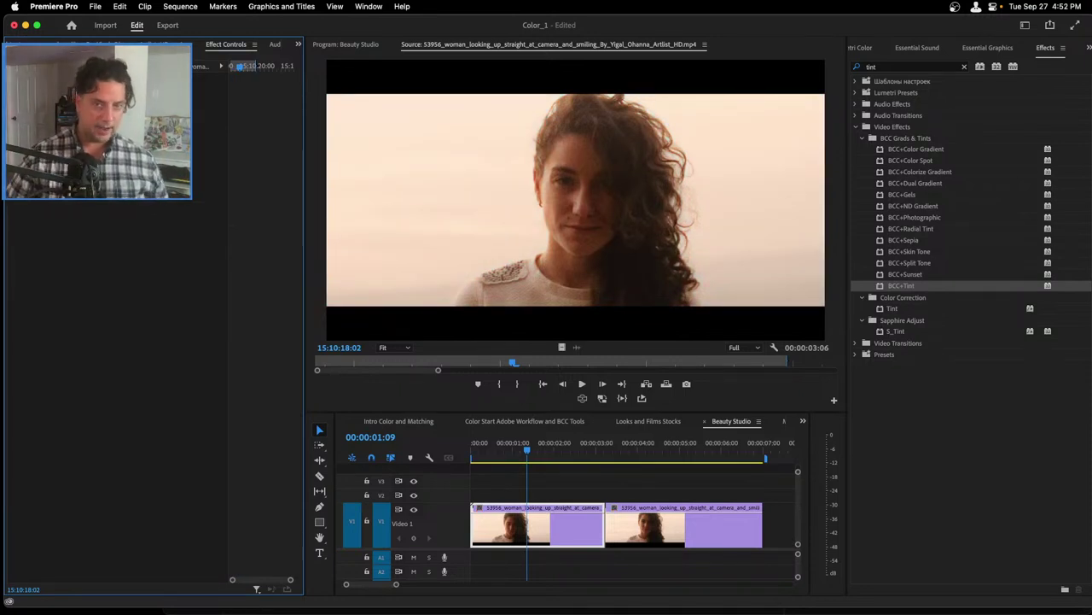
{"action": "left_click", "coordinate": [554, 444]}
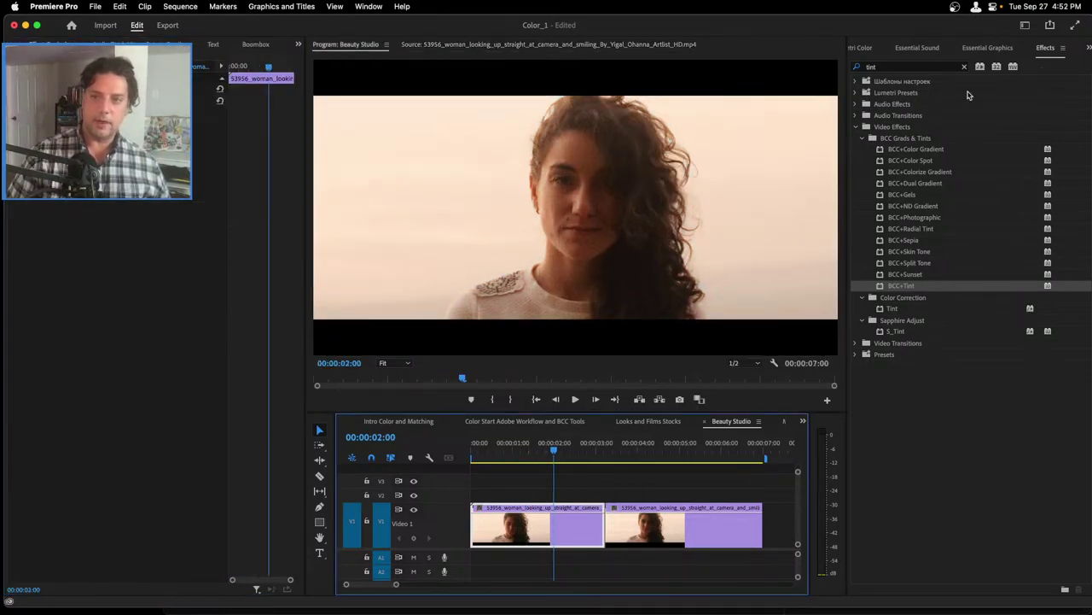
- Search the effects for "beauty" and apply BCC+Beauty Studio to the first clip of the woman
{"action": "left_click", "coordinate": [965, 68]}
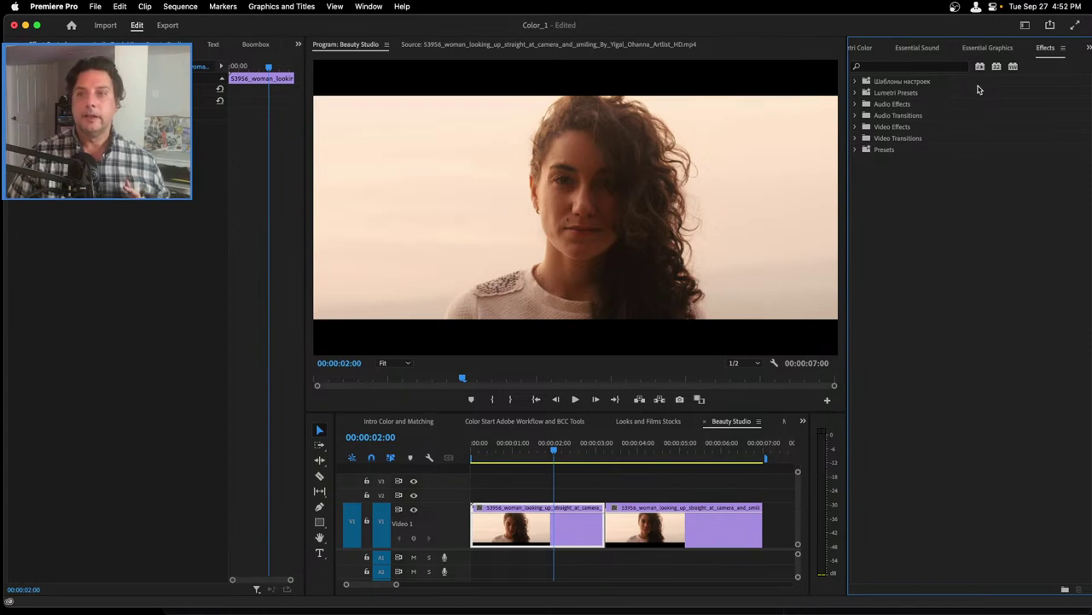
{"action": "left_click", "coordinate": [887, 66]}
{"action": "type", "text": "beauty"}
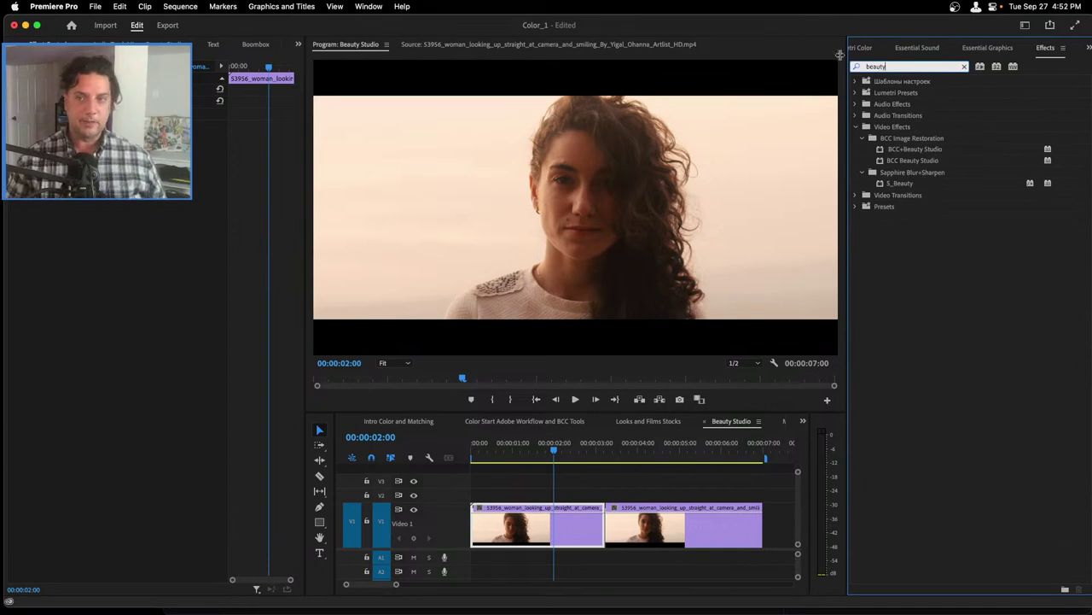
{"action": "left_click", "coordinate": [912, 151]}
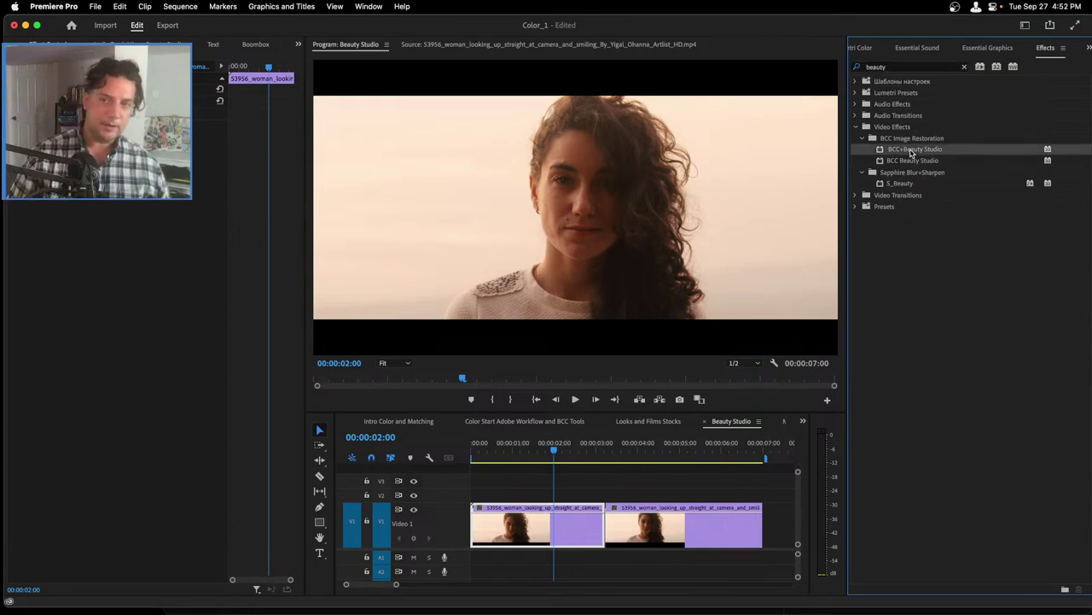
{"action": "left_click_drag", "start_coordinate": [912, 152], "coordinate": [539, 521]}
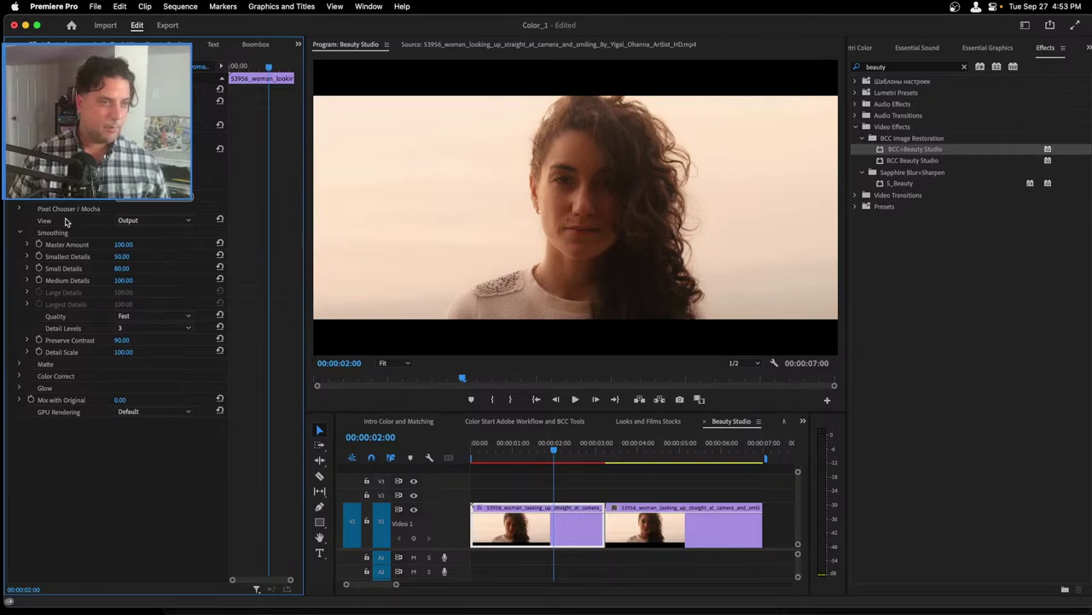
- Show the Beauty Studio matte and sample the skin for it, taking Color A from the neck and Color B from the forehead
{"action": "left_click", "coordinate": [141, 221]}
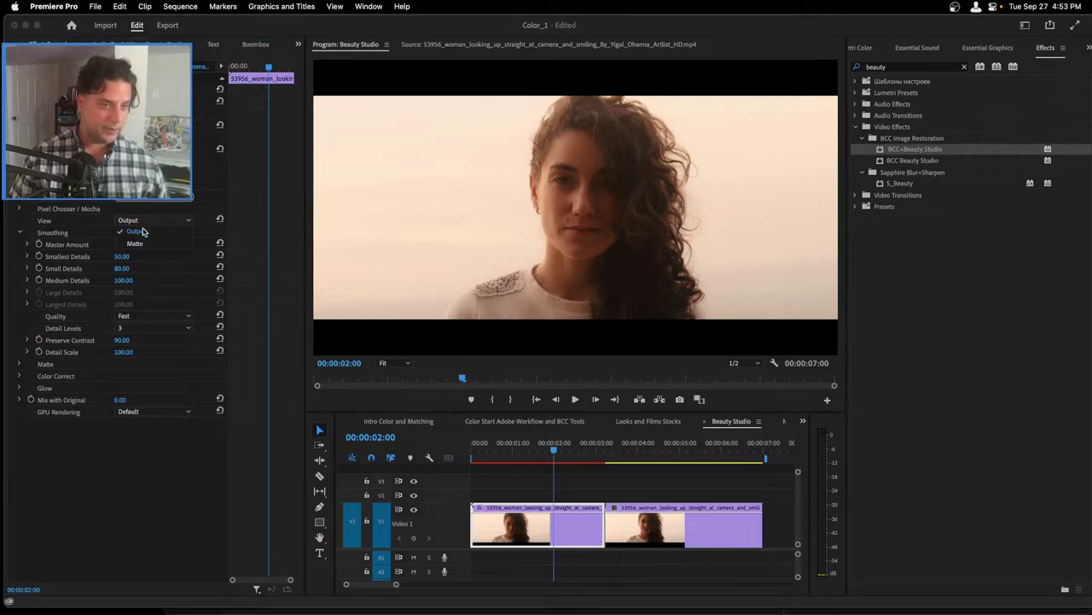
{"action": "left_click", "coordinate": [143, 247]}
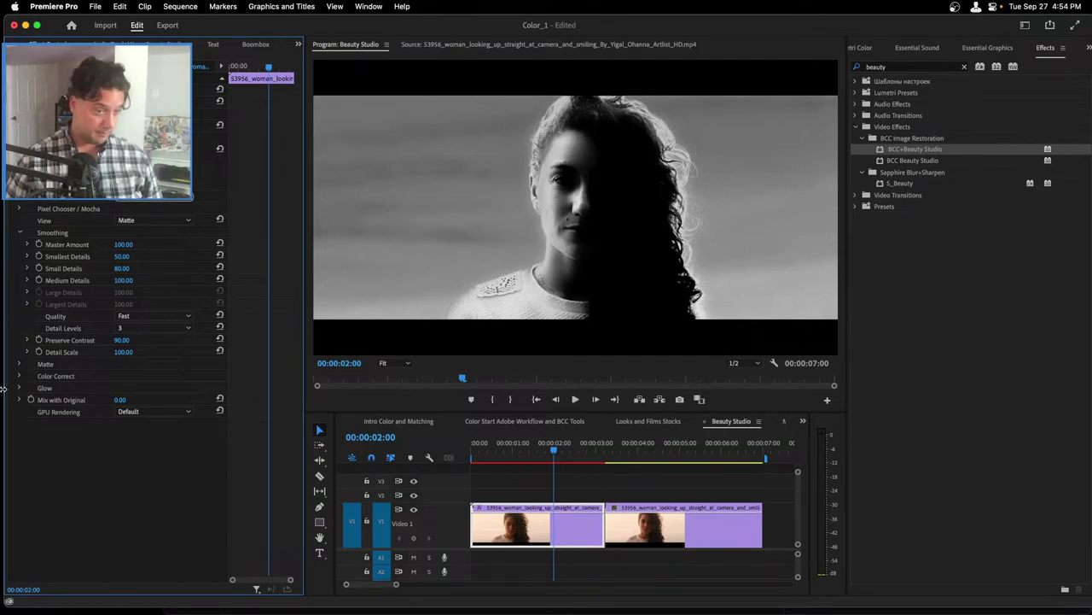
{"action": "left_click", "coordinate": [19, 364]}
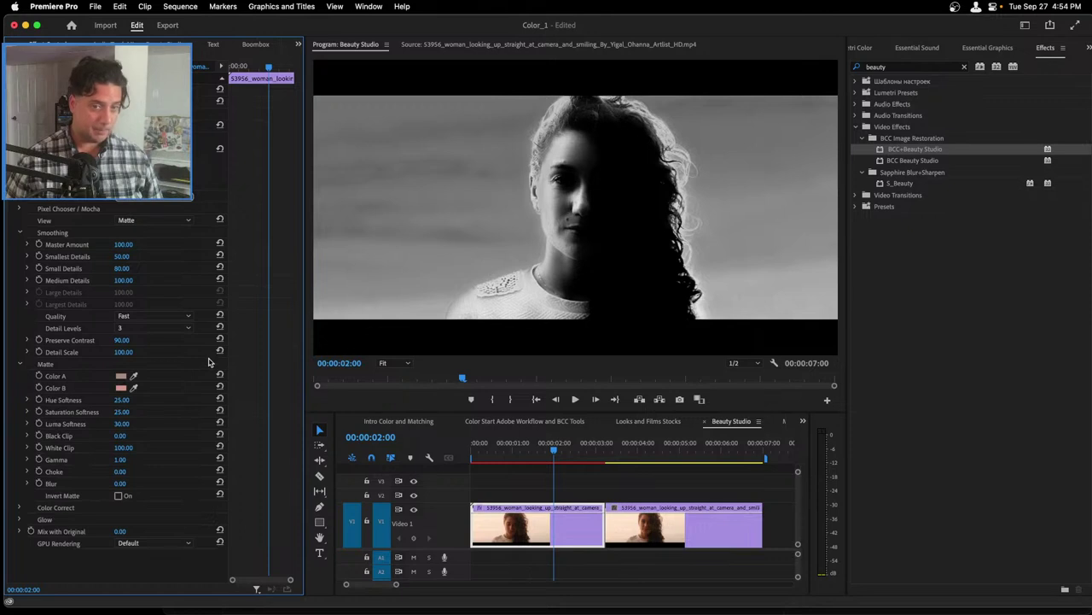
{"action": "left_click", "coordinate": [134, 377]}
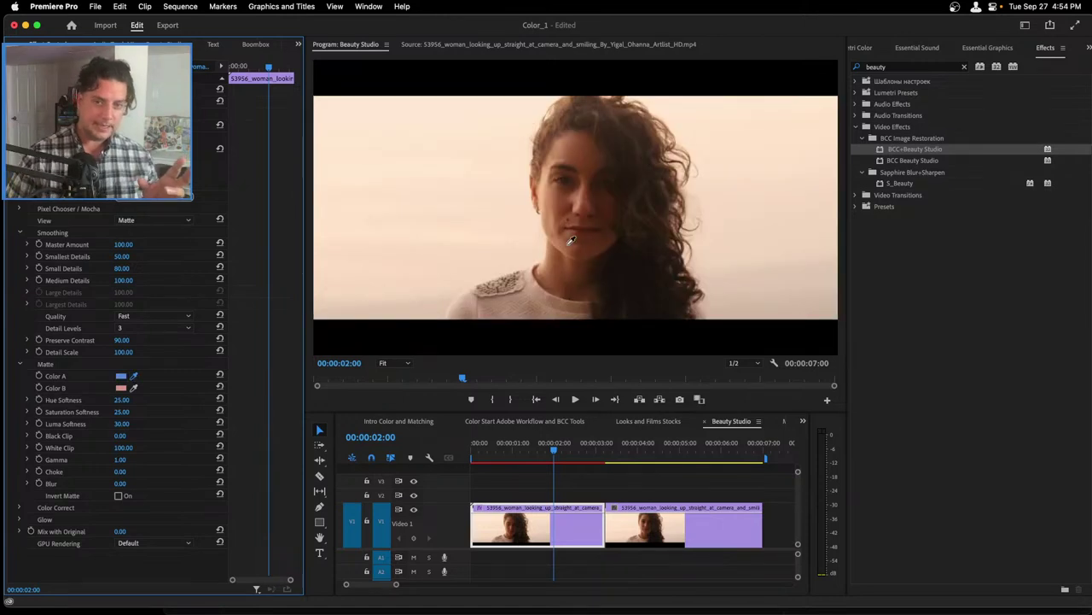
{"action": "left_click", "coordinate": [566, 270]}
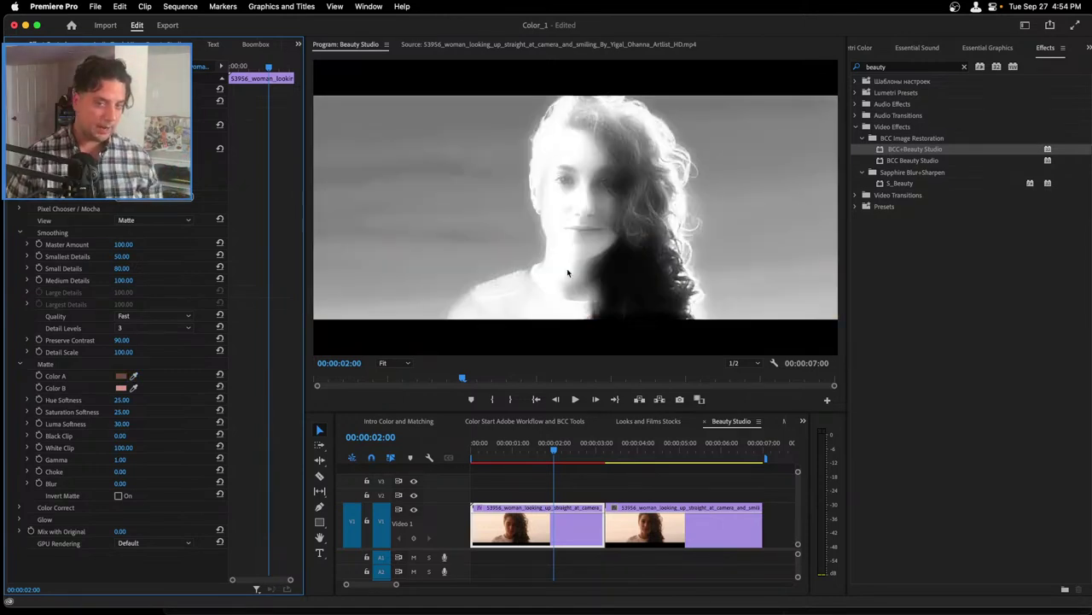
{"action": "left_click", "coordinate": [134, 387]}
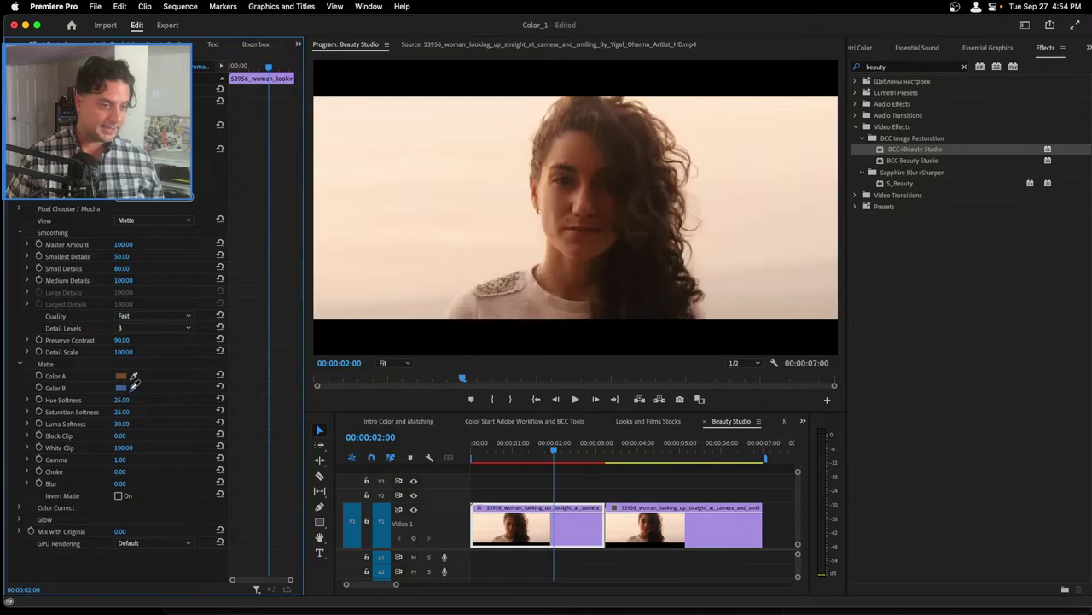
{"action": "left_click", "coordinate": [585, 158]}
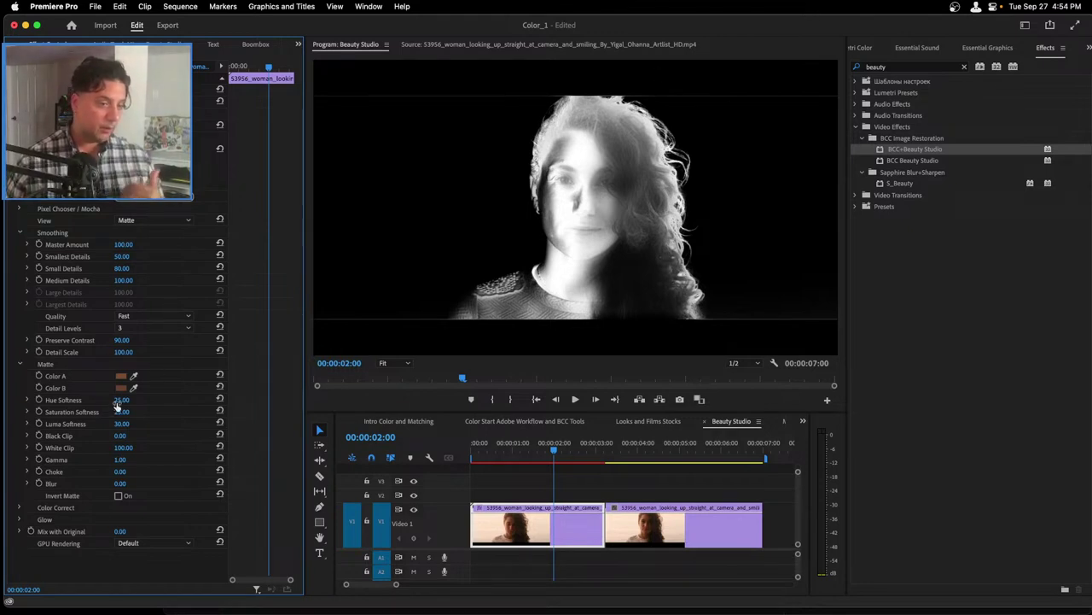
- Refine the skin matte with Black Clip 1, White Clip 38, Hue Softness 21, Saturation Softness 10, Choke 12 and Blur 9
{"action": "mouse_move", "coordinate": [125, 435]}
{"action": "left_mouse_down"}
{"action": "mouse_move", "coordinate": [143, 435]}
{"action": "mouse_move", "coordinate": [86, 445]}
{"action": "mouse_move", "coordinate": [109, 441]}
{"action": "left_mouse_up"}
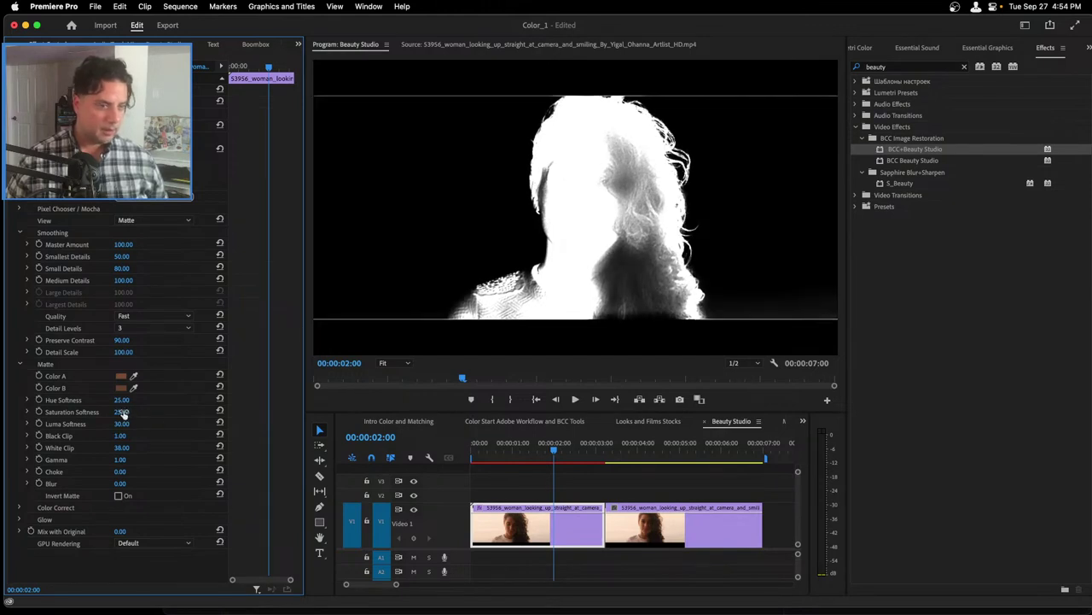
{"action": "left_click_drag", "start_coordinate": [121, 399], "coordinate": [104, 399]}
{"action": "left_click_drag", "start_coordinate": [122, 399], "coordinate": [112, 411]}
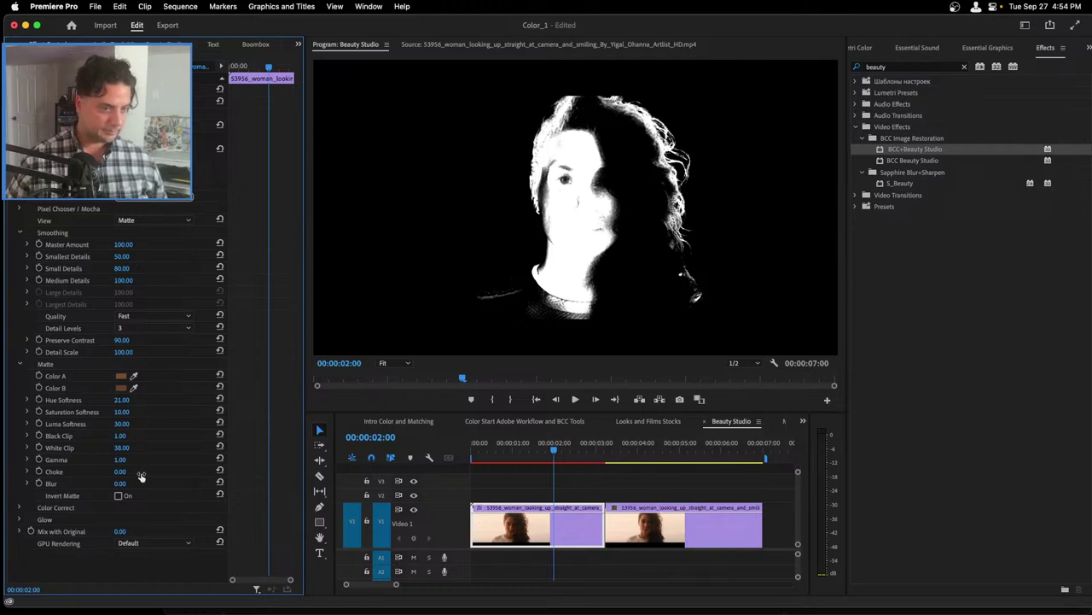
{"action": "left_click_drag", "start_coordinate": [119, 483], "coordinate": [132, 471]}
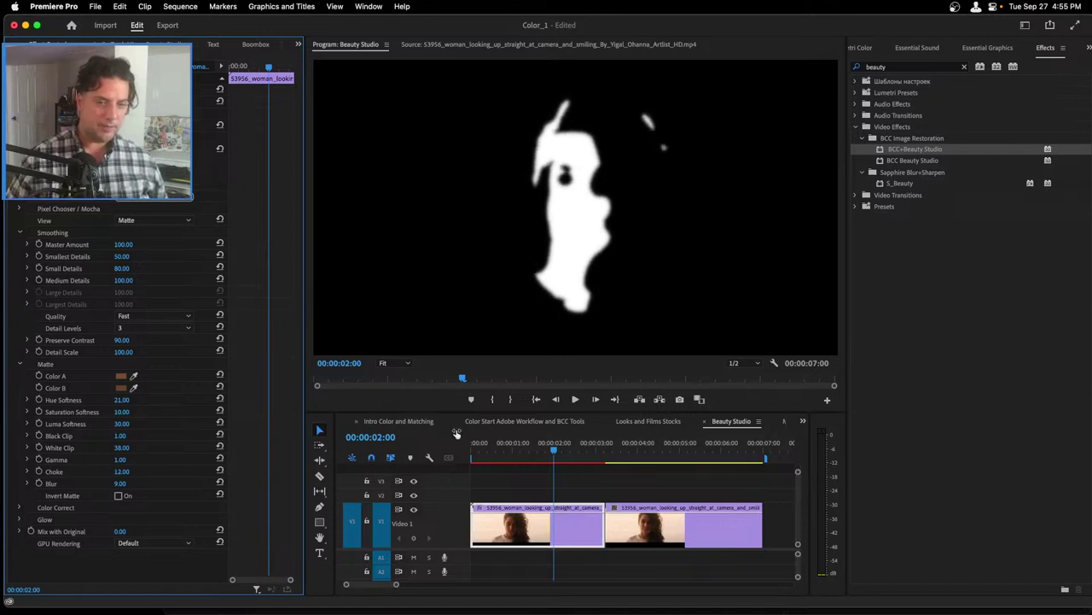
- Move the playhead to 00:00:02:01 and set the Beauty Studio view back to Output
{"action": "left_click", "coordinate": [550, 445]}
{"action": "mouse_move", "coordinate": [557, 447]}
{"action": "left_mouse_down"}
{"action": "mouse_move", "coordinate": [474, 444]}
{"action": "mouse_move", "coordinate": [572, 440]}
{"action": "mouse_move", "coordinate": [554, 441]}
{"action": "left_mouse_up"}
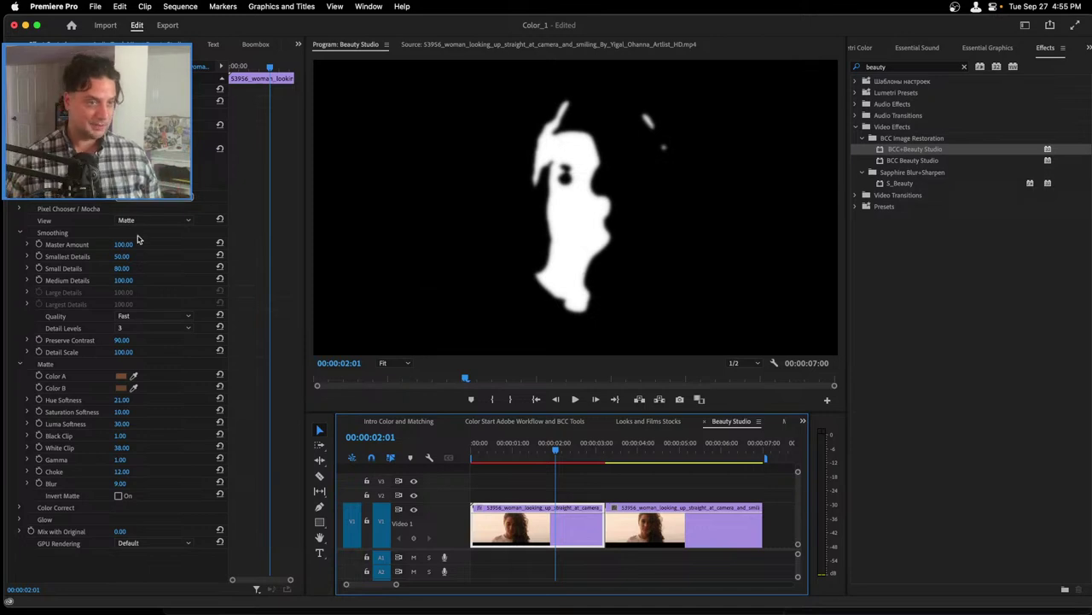
{"action": "left_click", "coordinate": [154, 220]}
{"action": "left_click", "coordinate": [142, 236]}
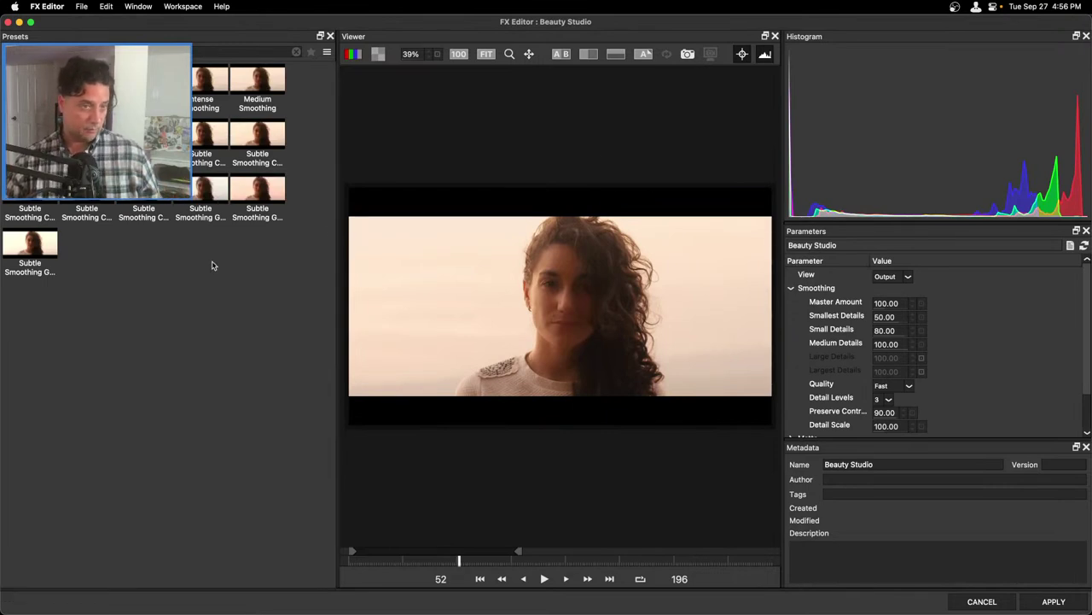
- Start a new preset from the current Beauty Studio parameters in the FX Editor and name it "My Beauty Studio Effect"
{"action": "scroll", "coordinate": [990, 347], "scroll_direction": "down", "scroll_amount": 3}
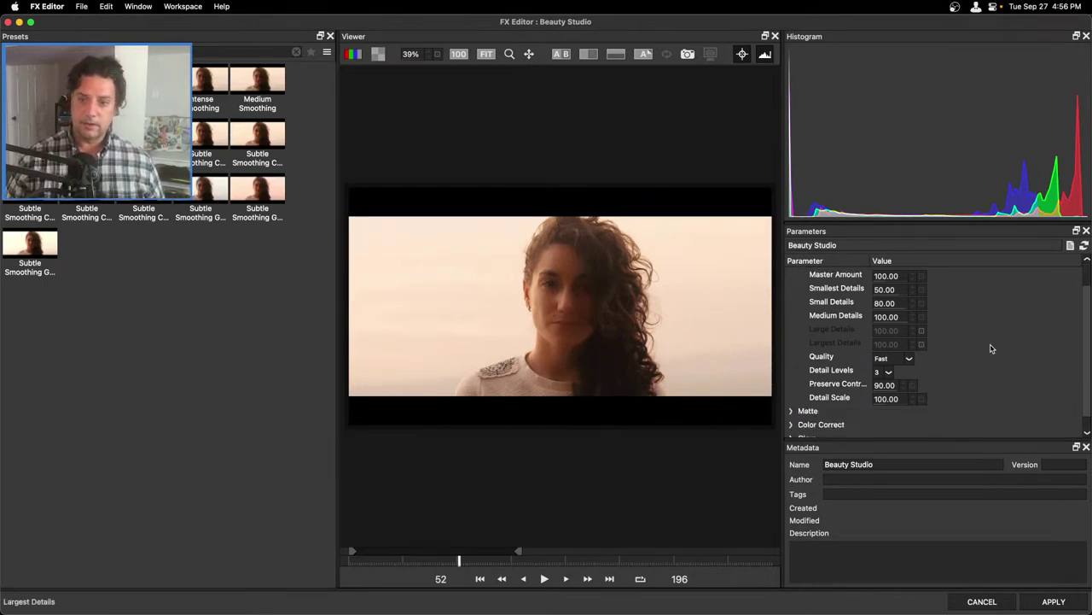
{"action": "left_click", "coordinate": [791, 398]}
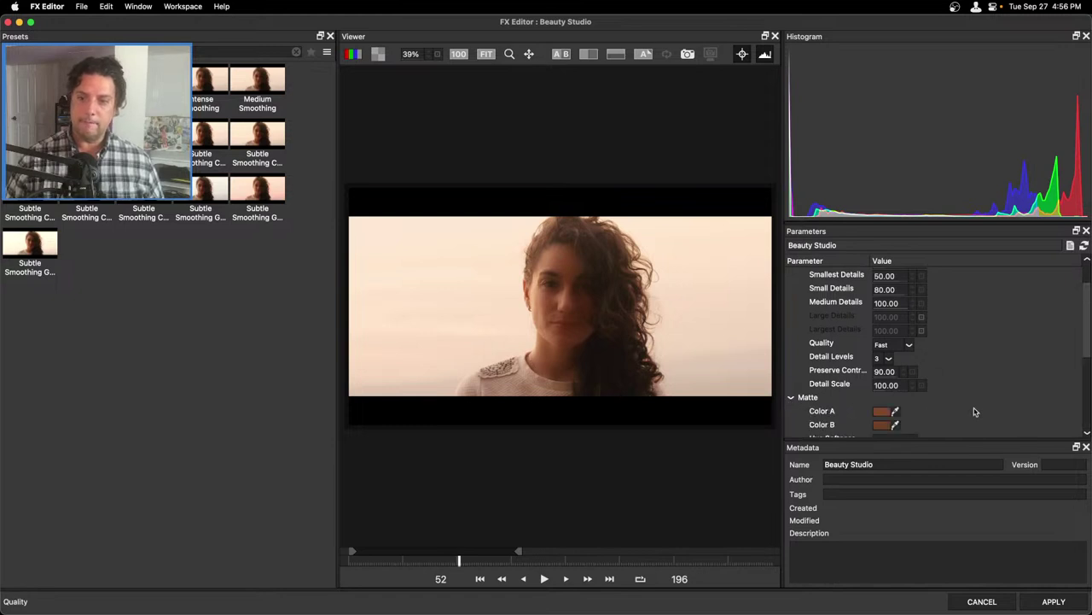
{"action": "scroll", "coordinate": [867, 410], "scroll_direction": "down", "scroll_amount": 1}
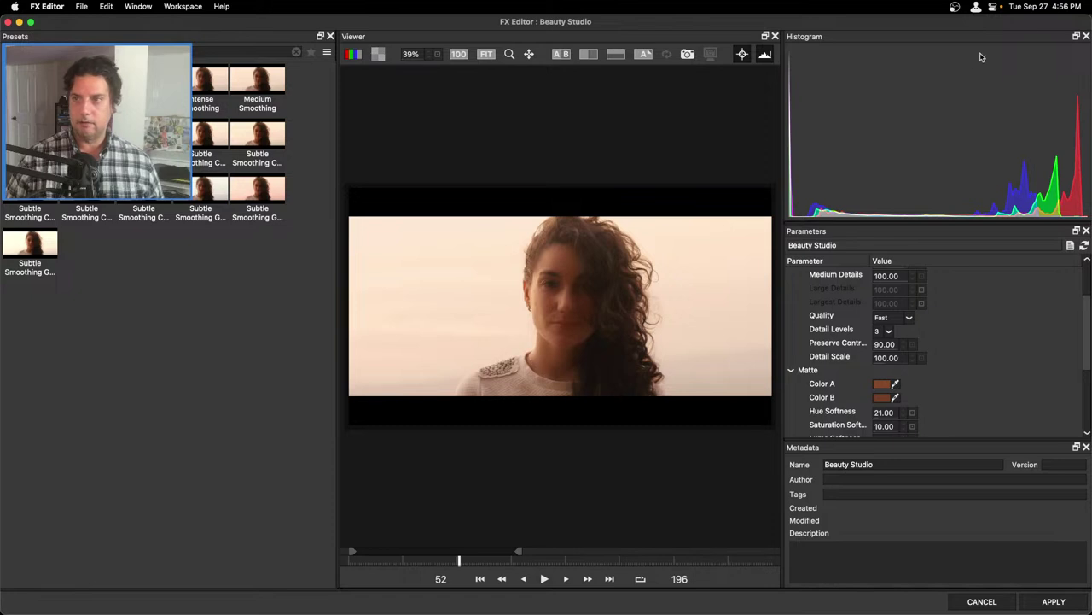
{"action": "left_click", "coordinate": [1072, 248]}
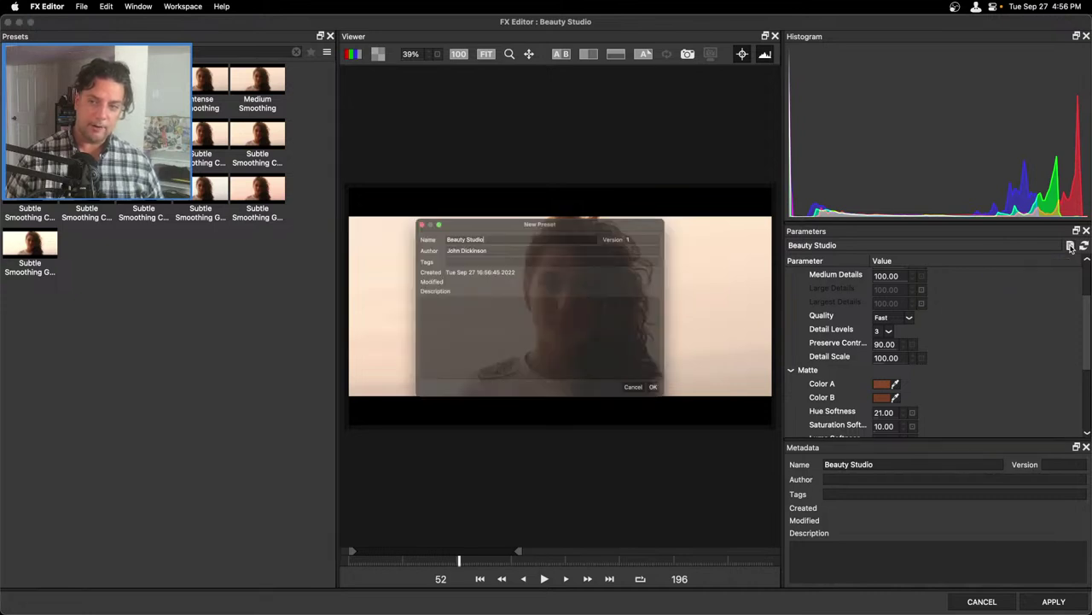
{"action": "left_click_drag", "start_coordinate": [499, 203], "coordinate": [531, 207]}
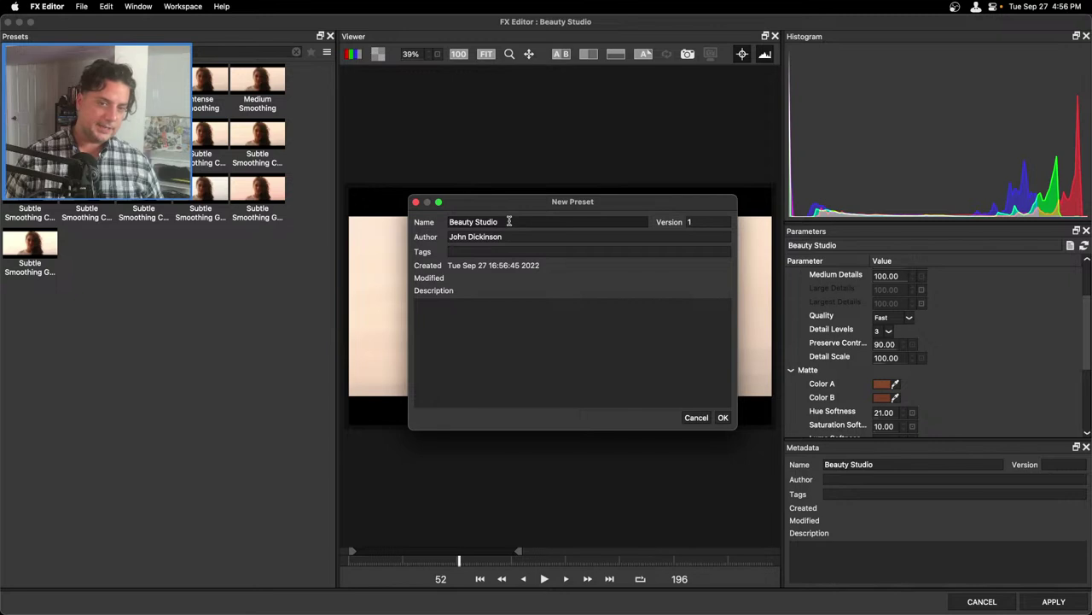
{"action": "left_click_drag", "start_coordinate": [509, 221], "coordinate": [388, 223]}
{"action": "type", "text": "M"}
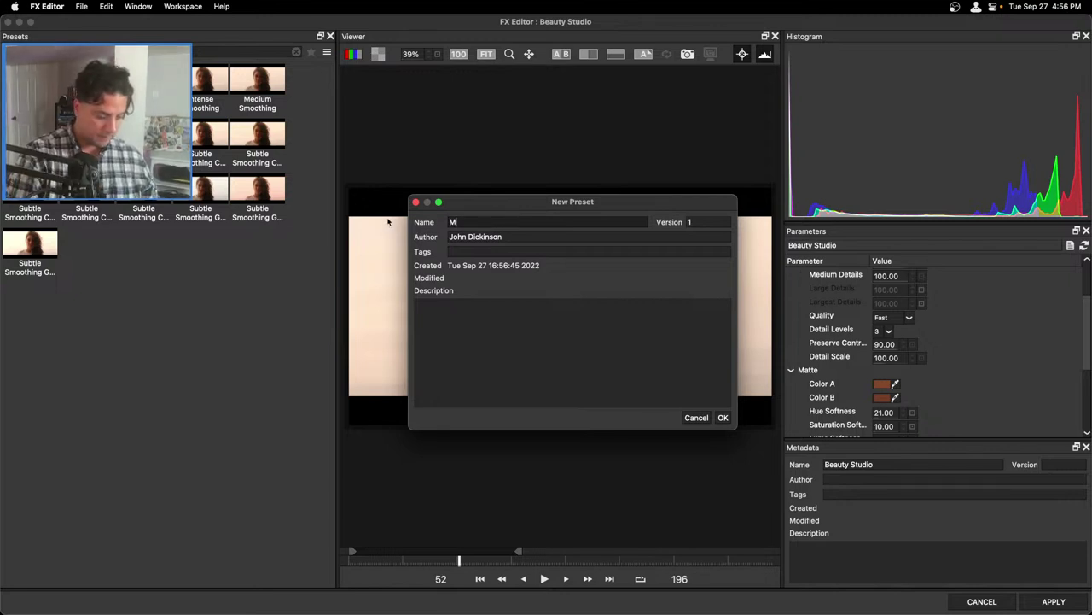
{"action": "type", "text": "y Beauty"}
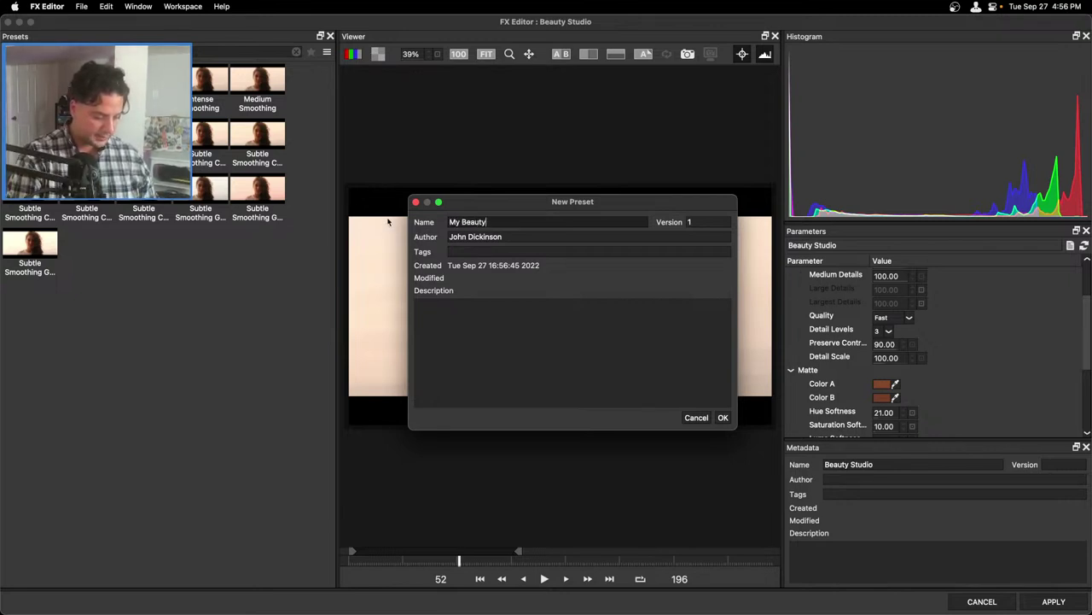
{"action": "type", "text": " Stu"}
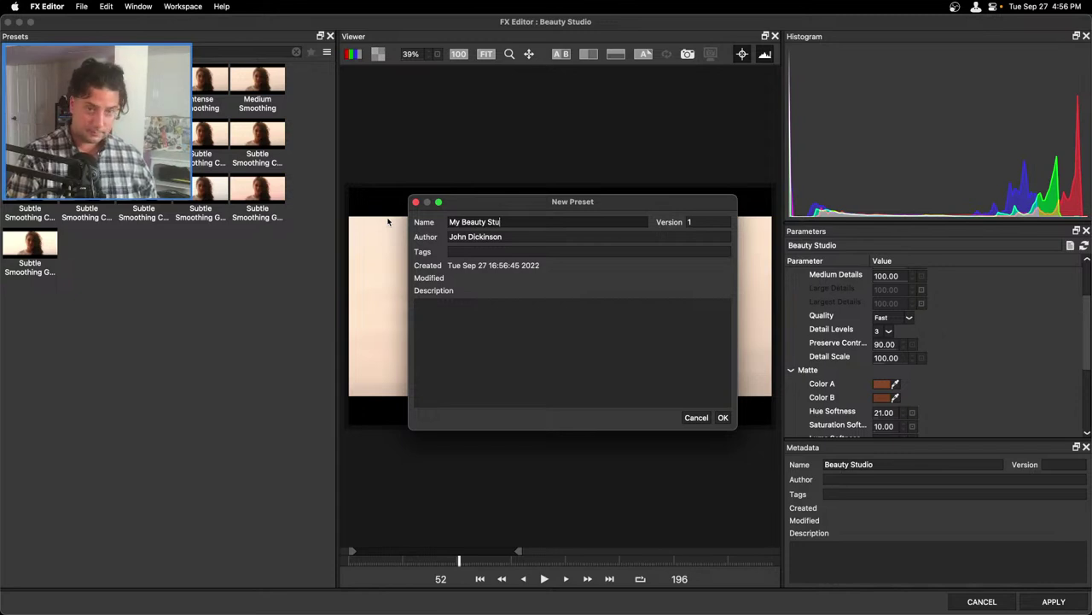
{"action": "type", "text": "dio "}
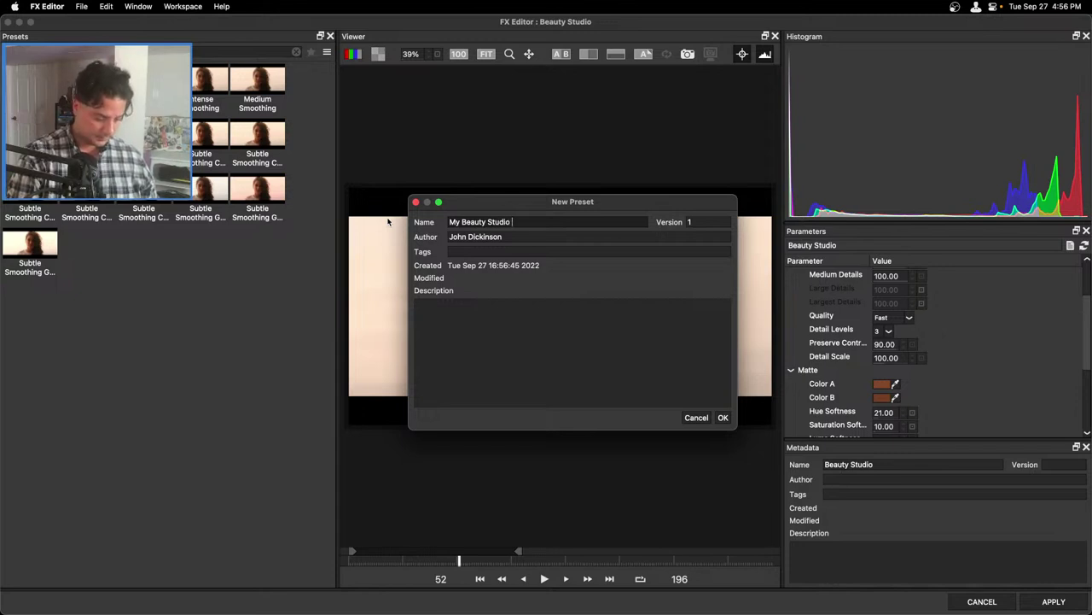
{"action": "type", "text": "Effect"}
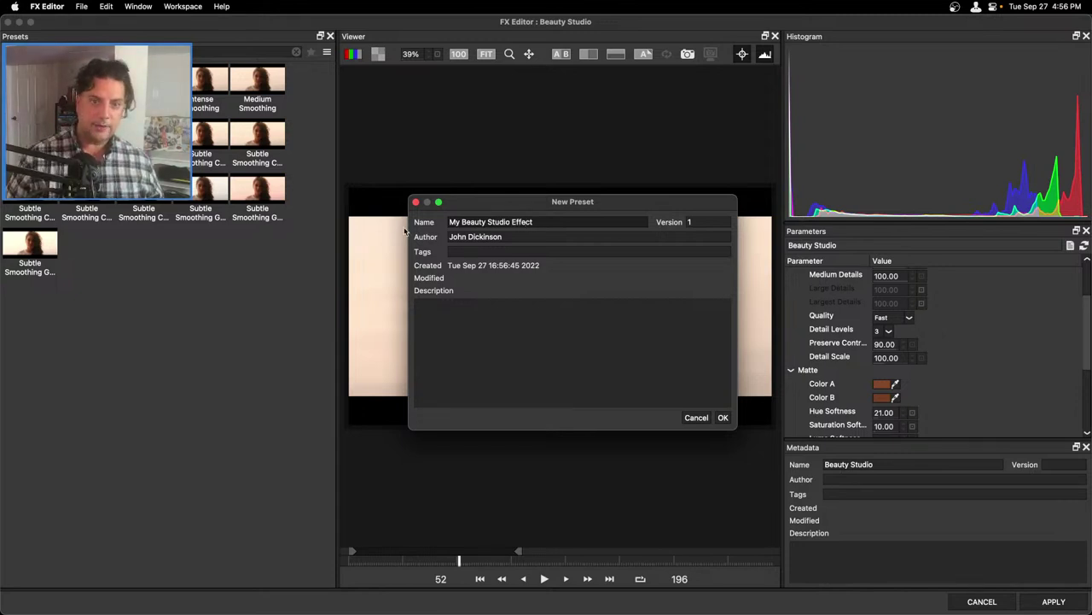
- Replace the preset's author with the creator's full name and save the preset
{"action": "left_click", "coordinate": [522, 234]}
{"action": "type", "text": "Ni"}
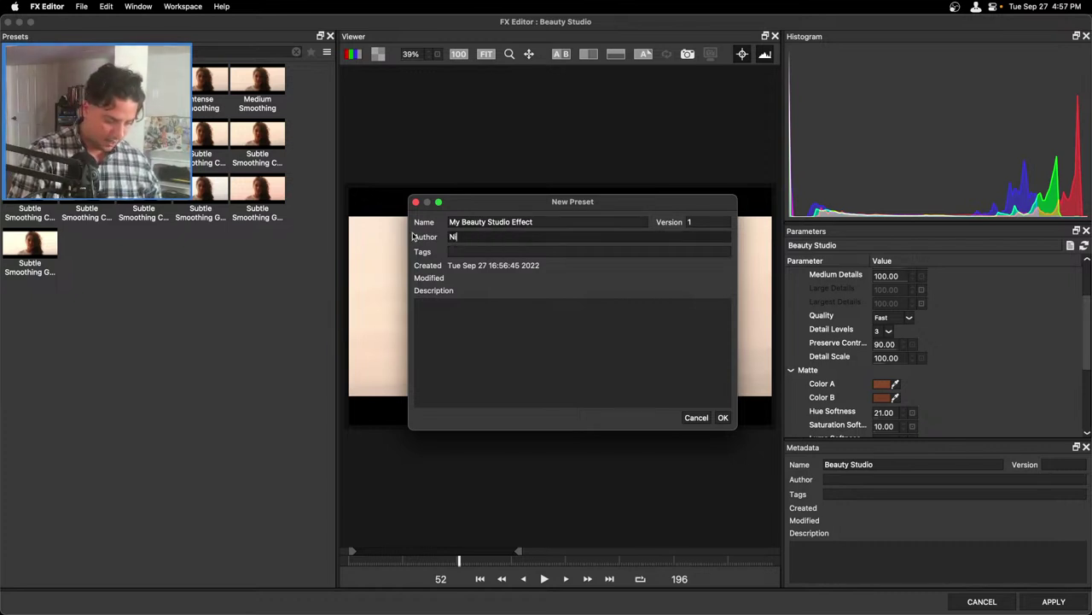
{"action": "type", "text": "ck Harauz"}
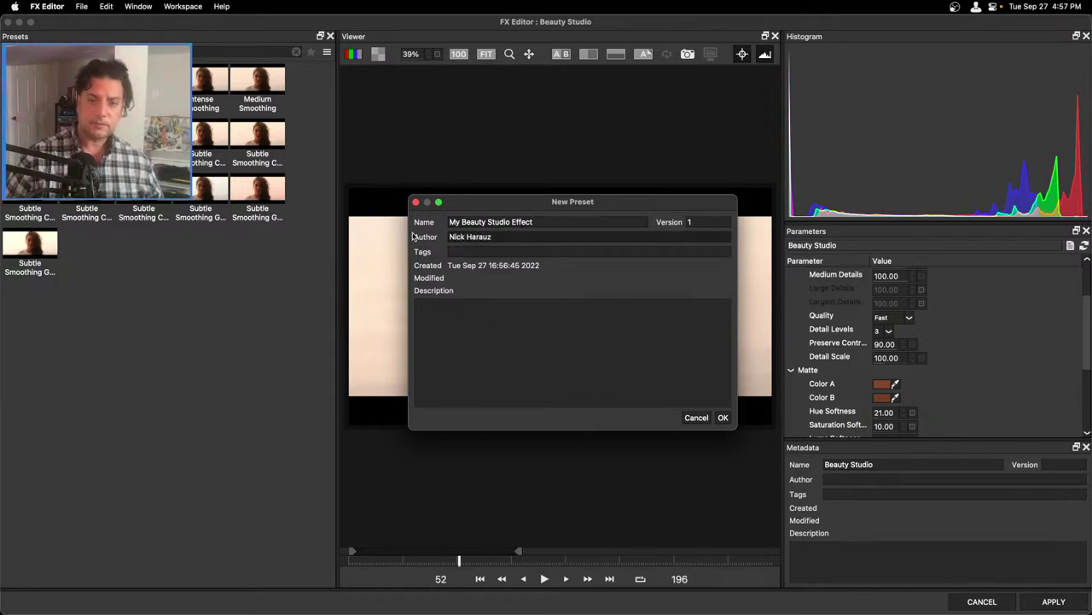
{"action": "left_click", "coordinate": [723, 418]}
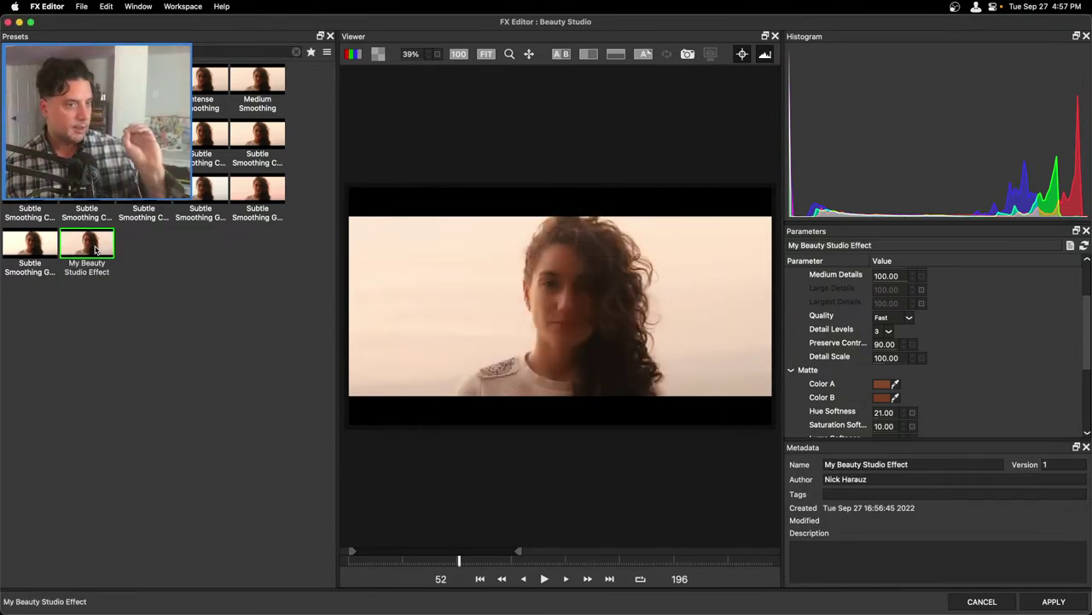
- Open the folder location of the custom My Beauty Studio Effect preset, examine its XML file, and close the window
{"action": "right_click", "coordinate": [96, 249]}
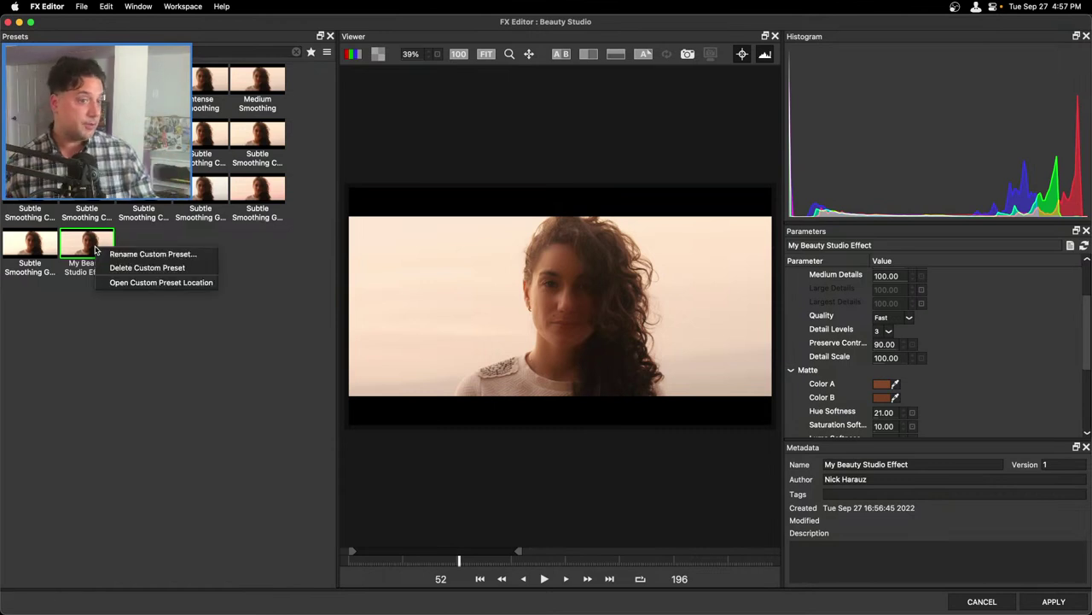
{"action": "left_click", "coordinate": [145, 286]}
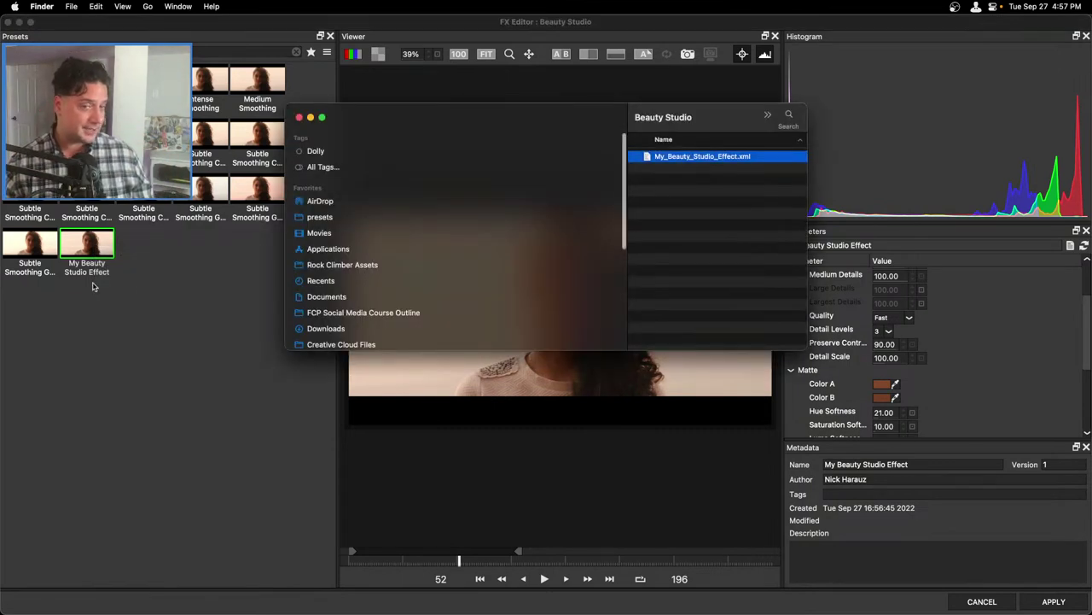
{"action": "left_click_drag", "start_coordinate": [801, 349], "coordinate": [930, 438]}
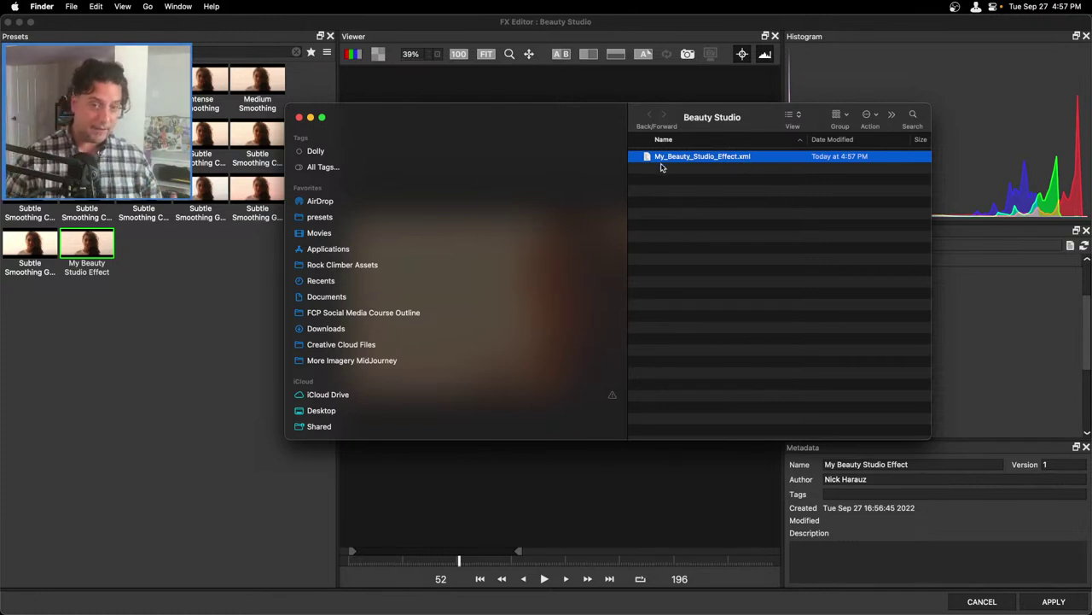
{"action": "left_click", "coordinate": [298, 118]}
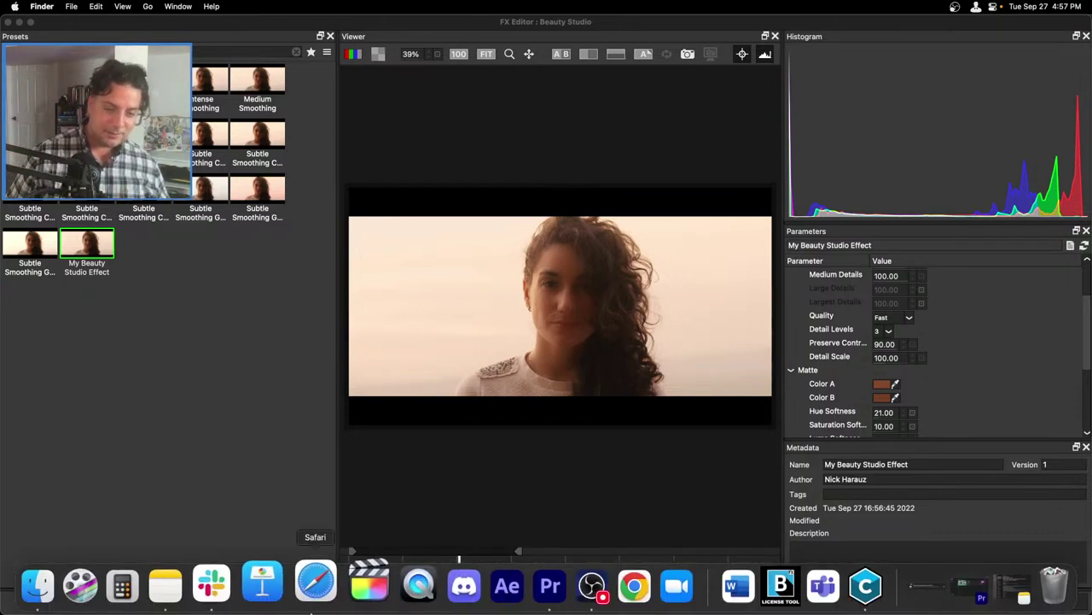
{"action": "left_click", "coordinate": [570, 589]}
{"action": "left_click", "coordinate": [155, 467]}
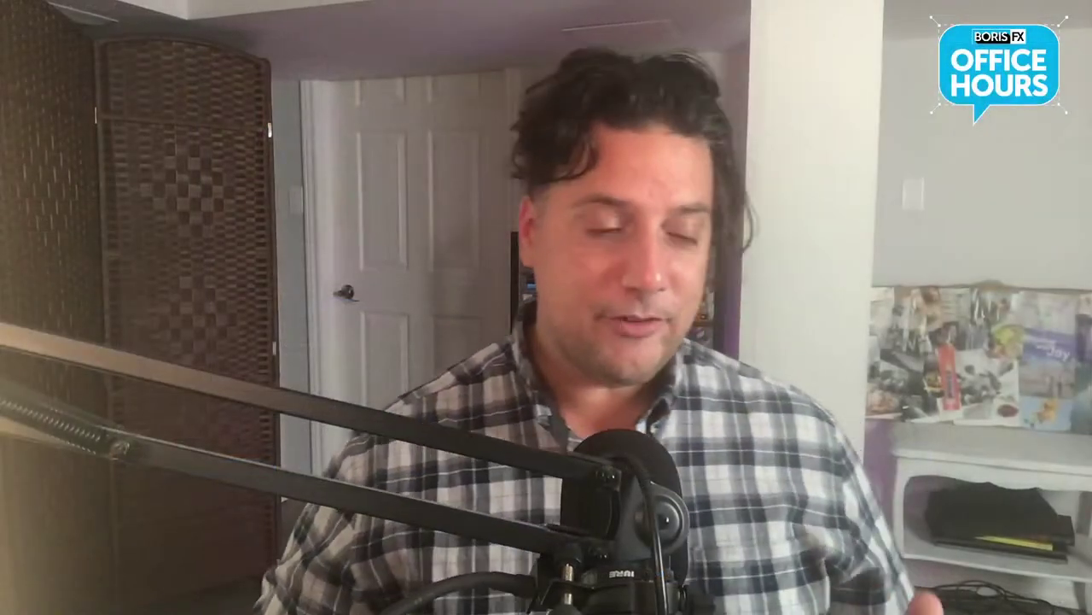